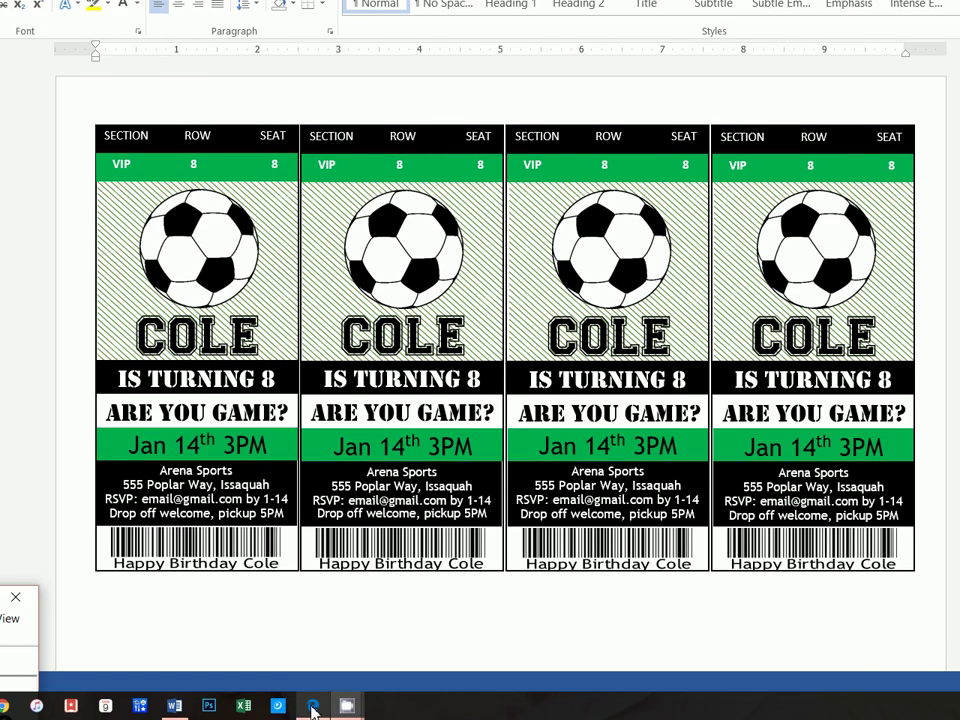
Switch from the Word ticket document to the YouTube channel page in the browser
{"action": "left_click", "coordinate": [313, 703]}
Scroll through the channel's MS Word tutorial videos, then return to the ticket2 document
{"action": "scroll", "coordinate": [690, 352], "scroll_direction": "down", "scroll_amount": 6}
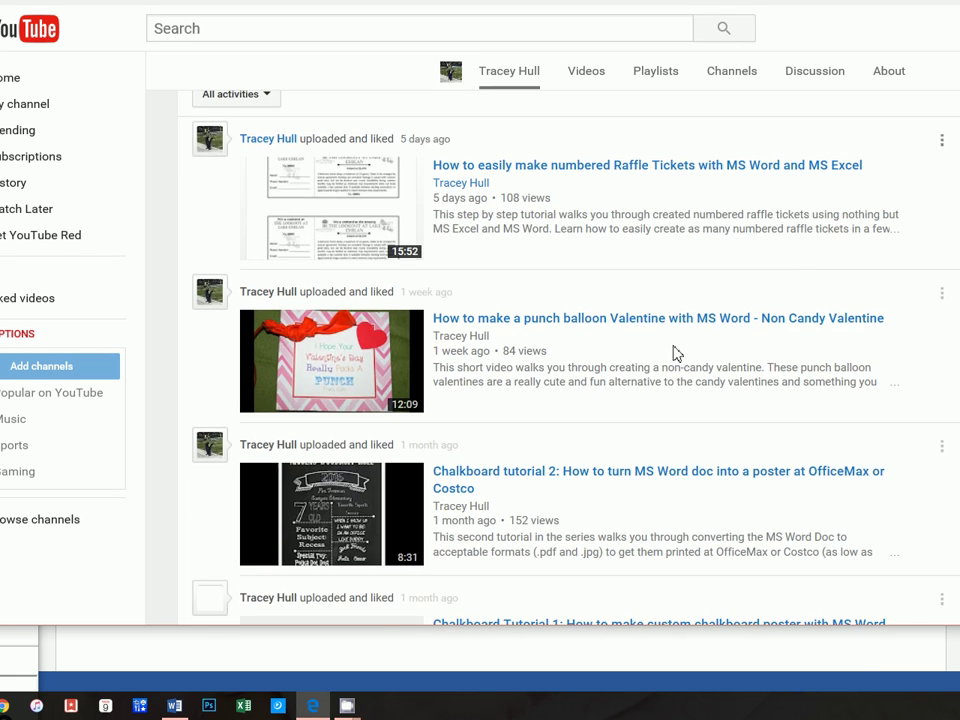
{"action": "scroll", "coordinate": [668, 352], "scroll_direction": "down", "scroll_amount": 6}
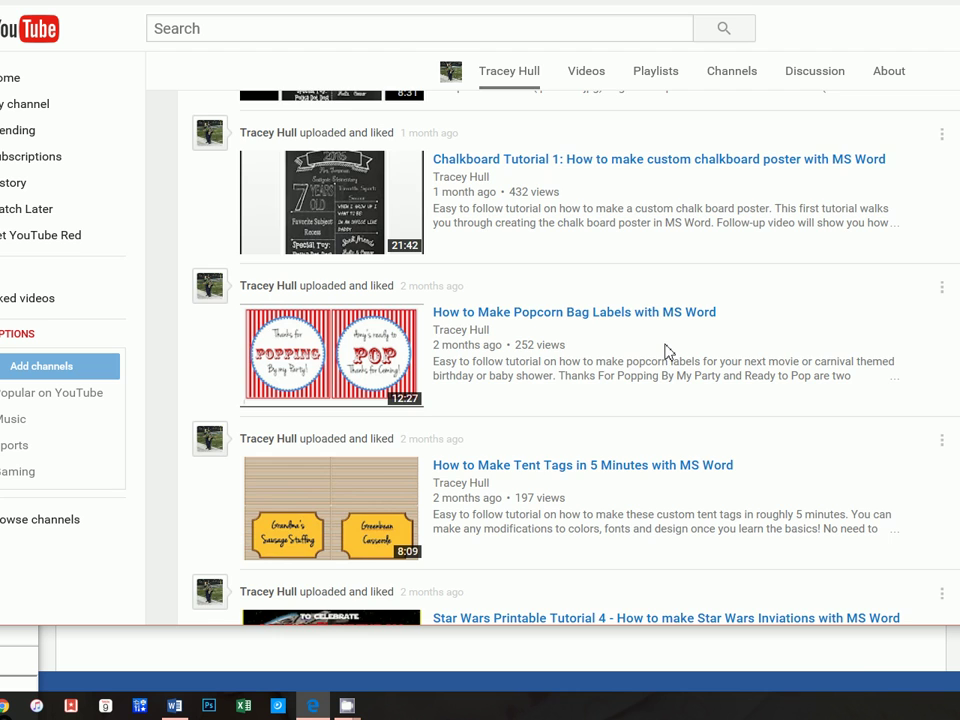
{"action": "scroll", "coordinate": [668, 352], "scroll_direction": "down", "scroll_amount": 7}
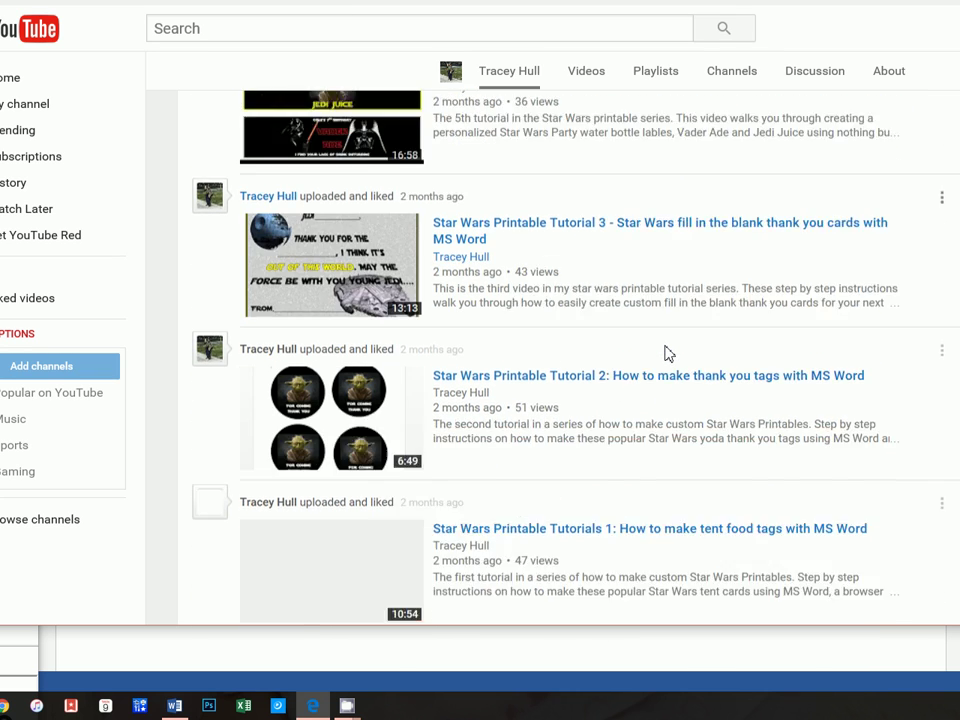
{"action": "scroll", "coordinate": [668, 352], "scroll_direction": "down", "scroll_amount": 3}
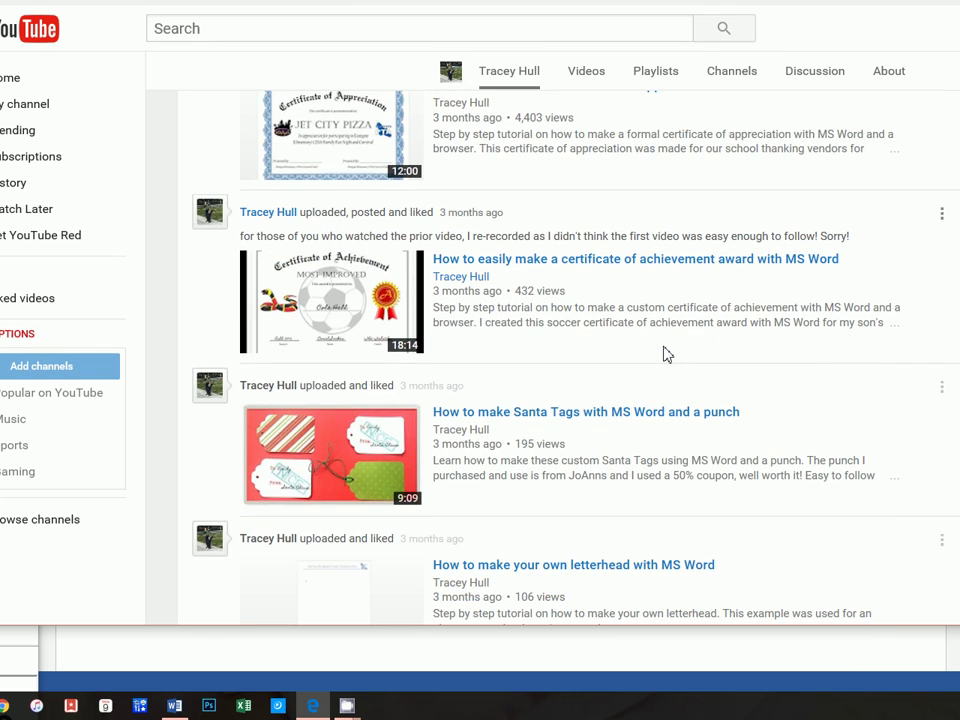
{"action": "scroll", "coordinate": [680, 313], "scroll_direction": "down", "scroll_amount": 6}
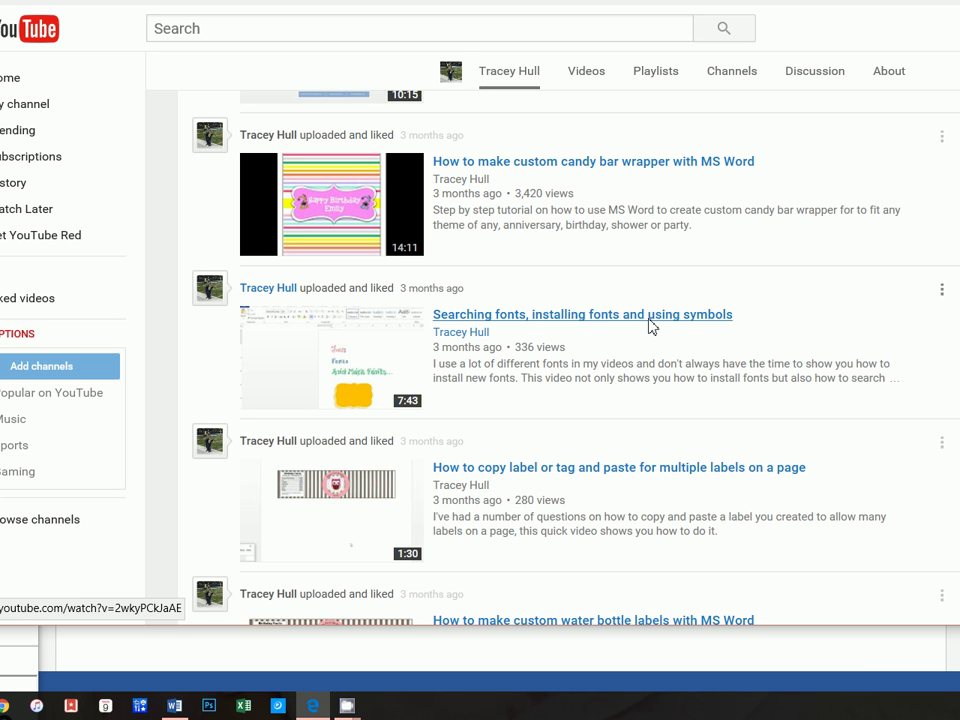
{"action": "scroll", "coordinate": [647, 325], "scroll_direction": "down", "scroll_amount": 8}
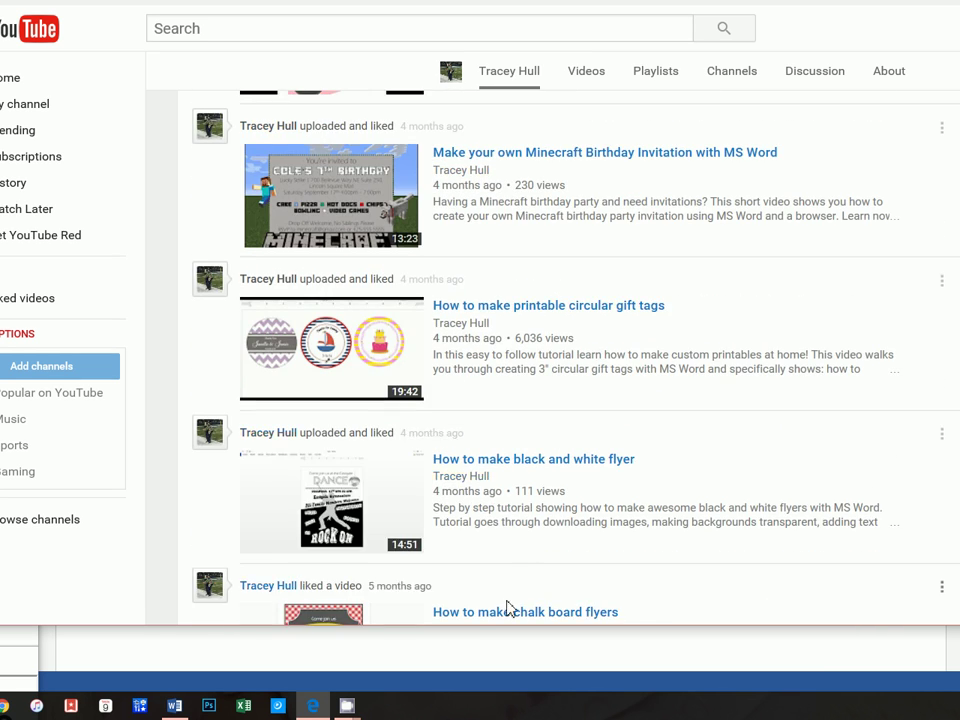
{"action": "left_click", "coordinate": [497, 649]}
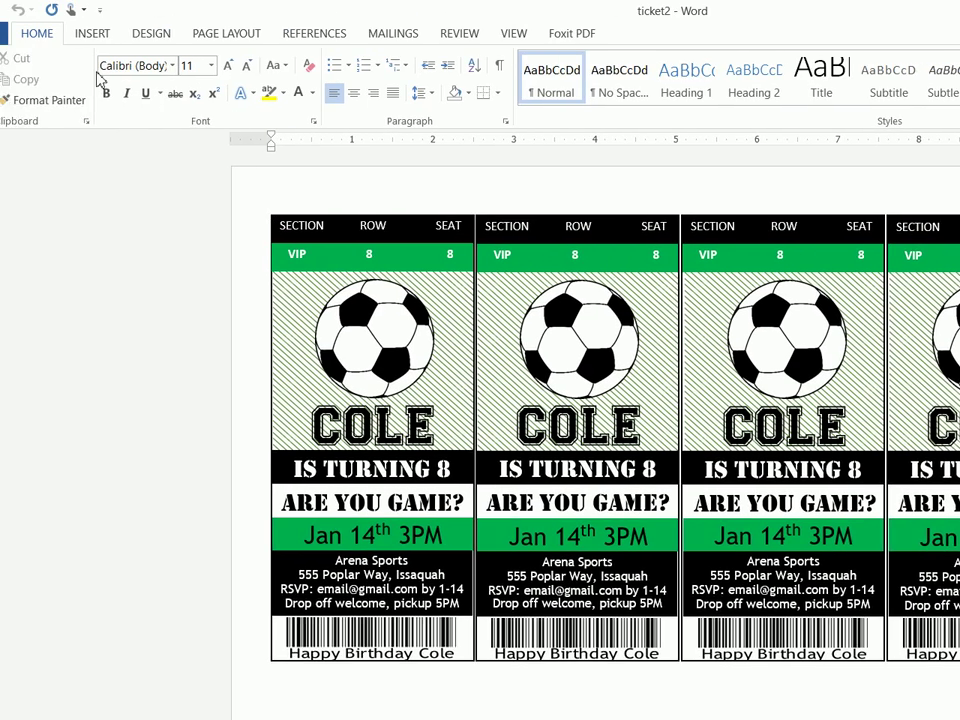
Create a new blank Word document
{"action": "left_click", "coordinate": [26, 33]}
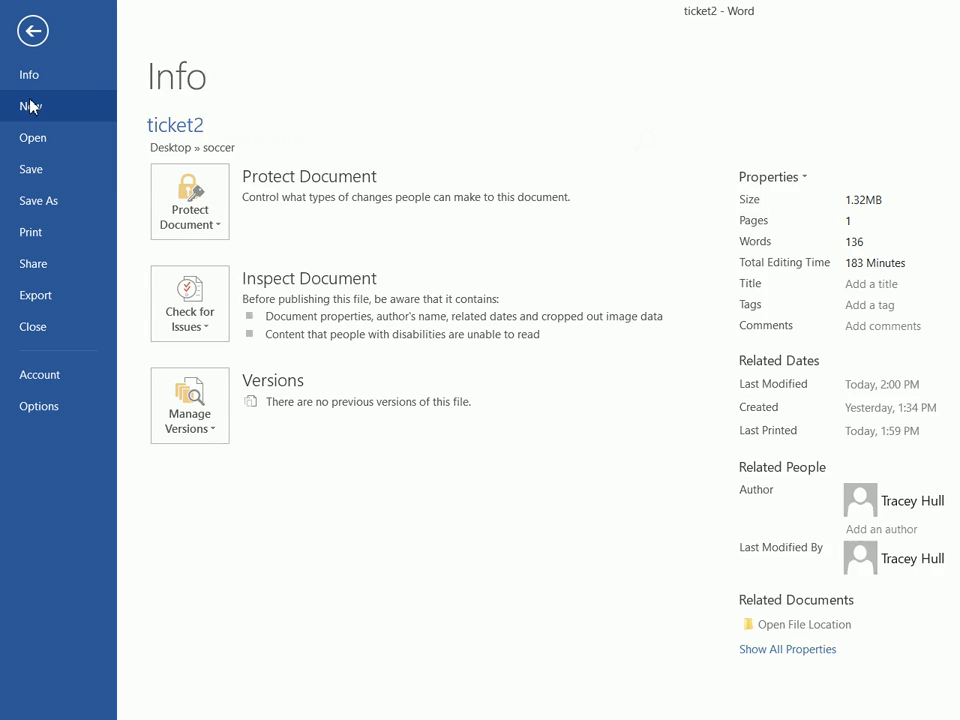
{"action": "left_click", "coordinate": [30, 104]}
{"action": "left_click", "coordinate": [230, 275]}
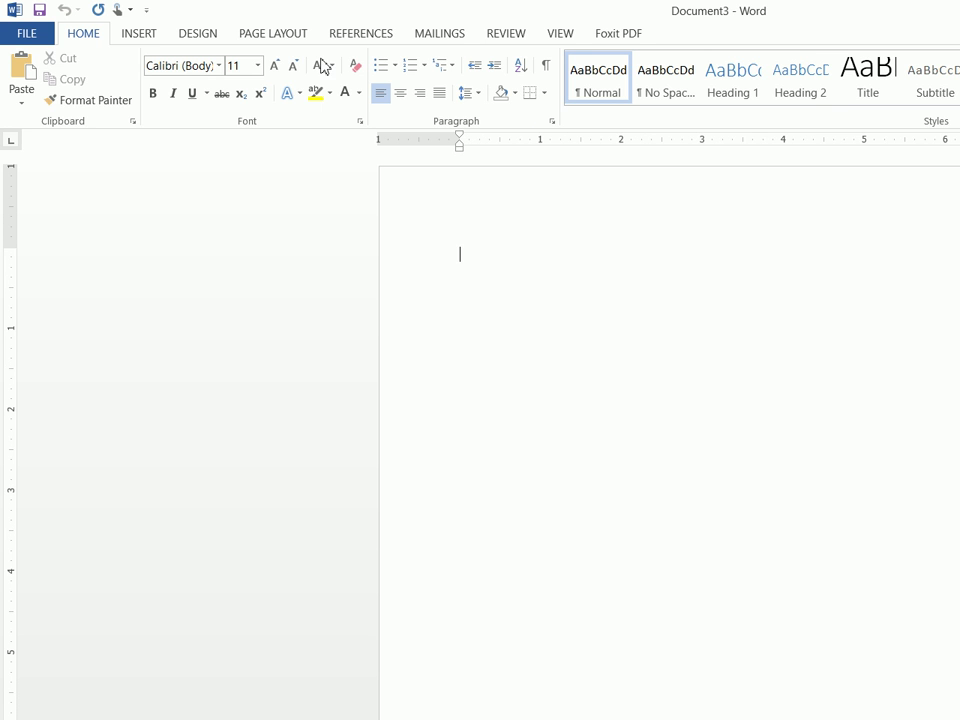
Make the page landscape with Narrow 0.5" margins
{"action": "left_click", "coordinate": [280, 30]}
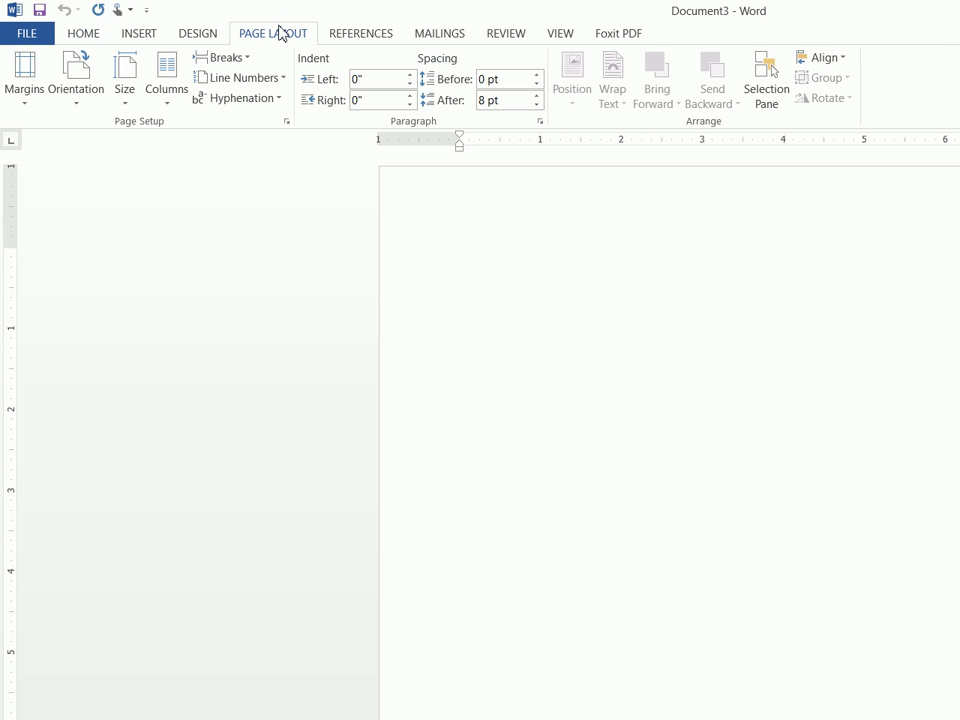
{"action": "left_click", "coordinate": [79, 86]}
{"action": "left_click", "coordinate": [90, 167]}
{"action": "left_click", "coordinate": [31, 97]}
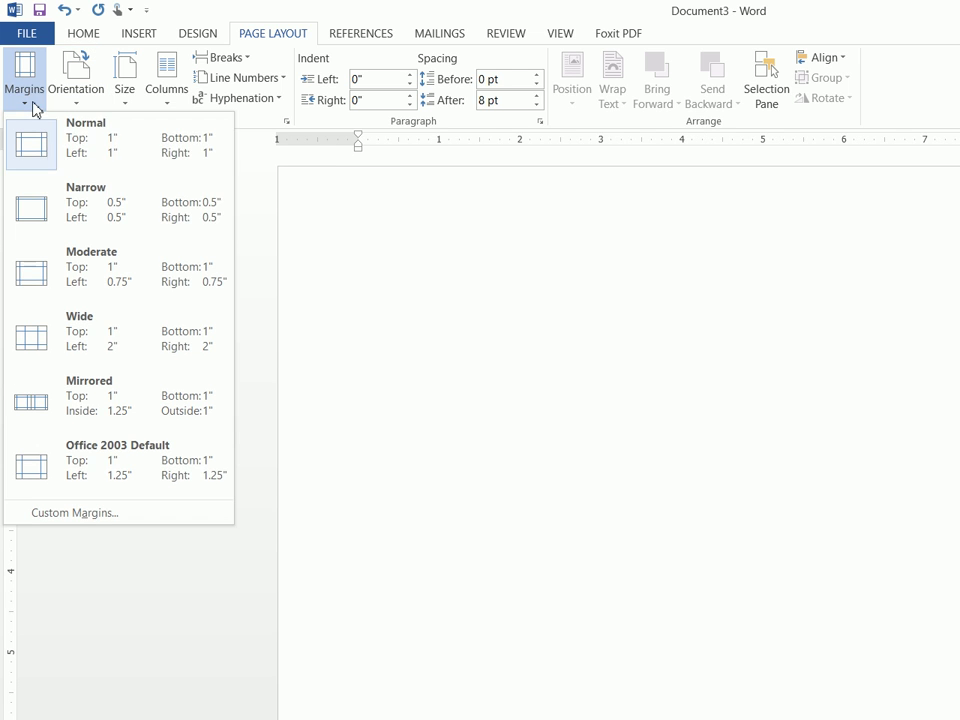
{"action": "left_click", "coordinate": [66, 200]}
Check the finished soccer ticket document, then switch back to the new blank document
{"action": "scroll", "coordinate": [666, 324], "scroll_direction": "down", "scroll_amount": 2}
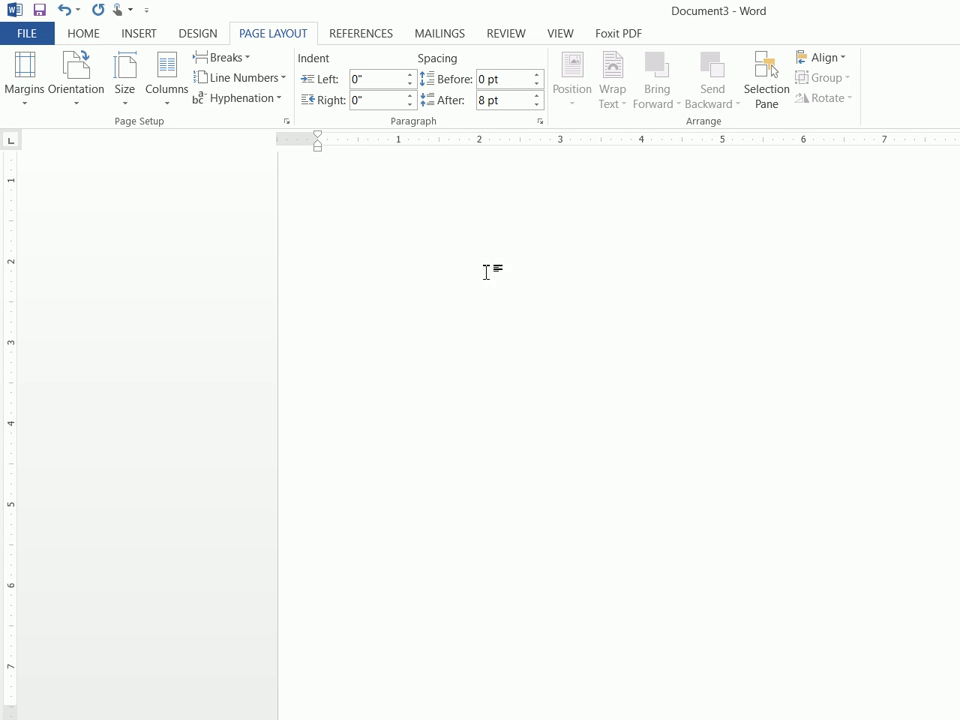
{"action": "mouse_move", "coordinate": [396, 704]}
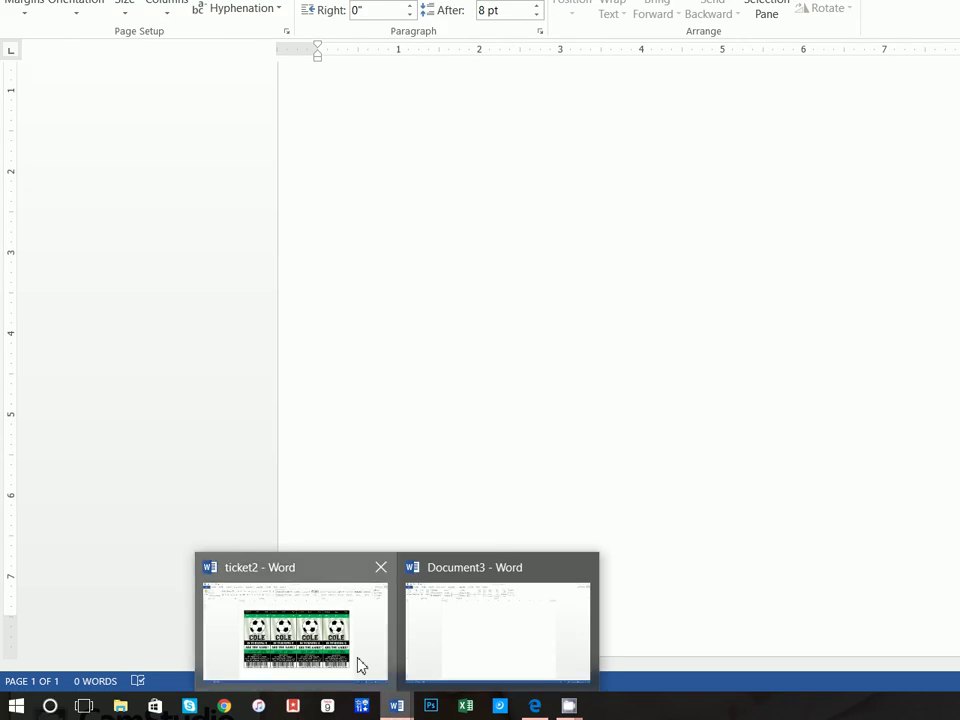
{"action": "left_click", "coordinate": [361, 665]}
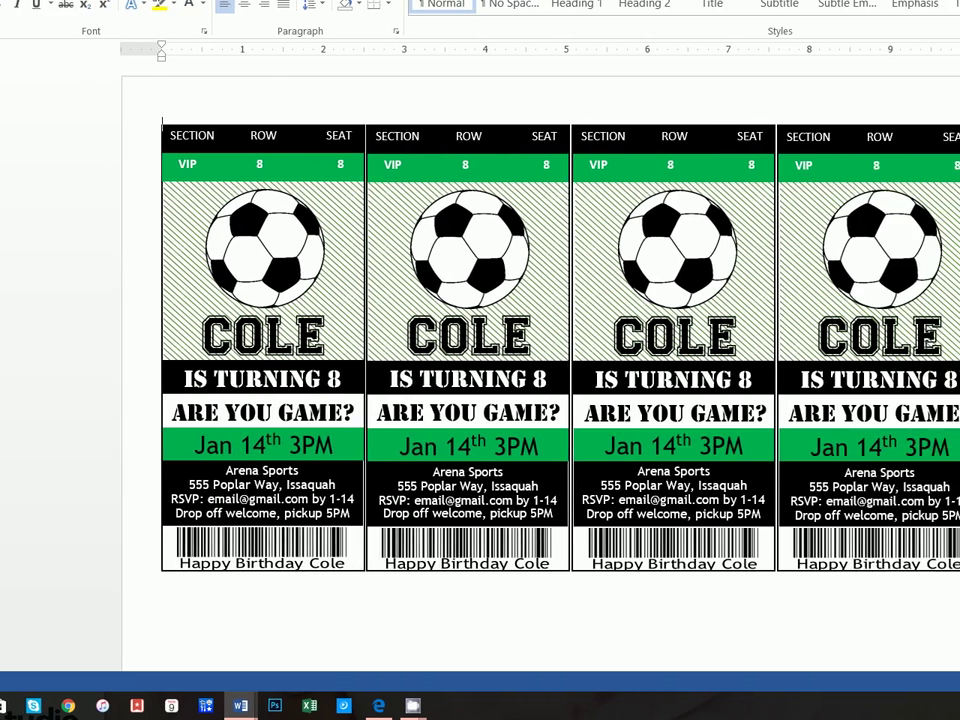
{"action": "scroll", "coordinate": [840, 325], "scroll_direction": "up", "scroll_amount": 2}
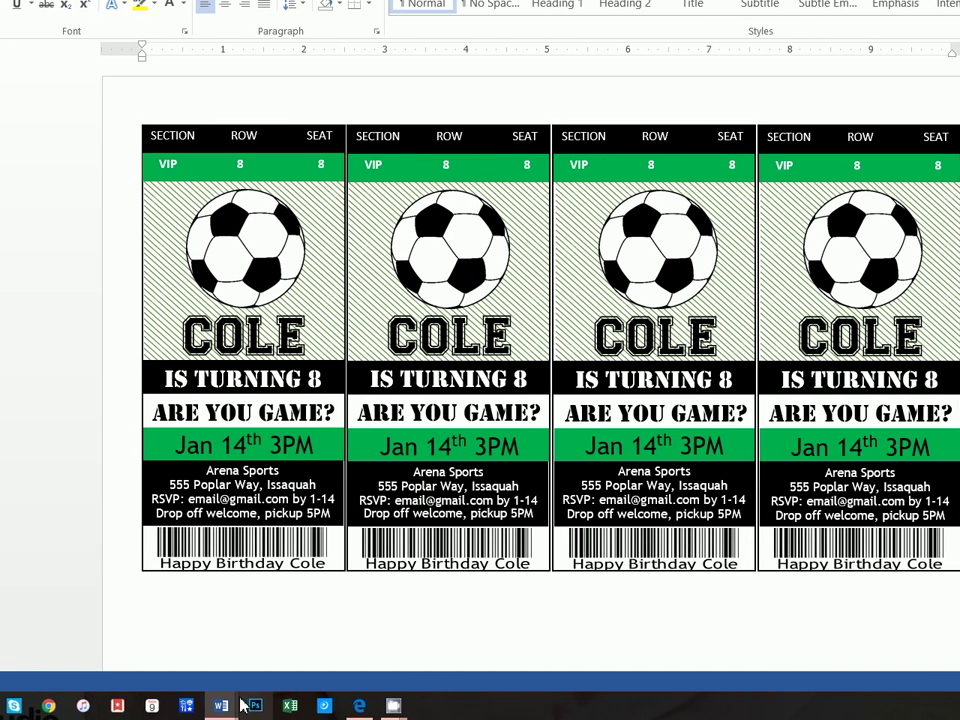
{"action": "mouse_move", "coordinate": [90, 703]}
{"action": "left_click", "coordinate": [151, 648]}
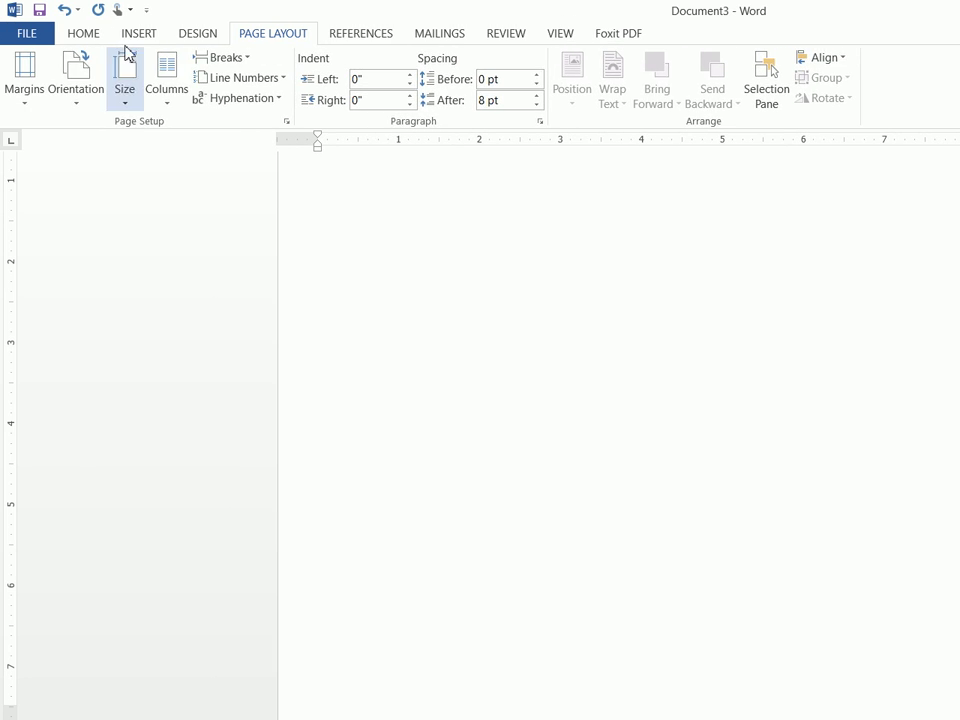
Draw a rectangle near the top-left of the page
{"action": "left_click", "coordinate": [129, 39]}
{"action": "left_click", "coordinate": [272, 86]}
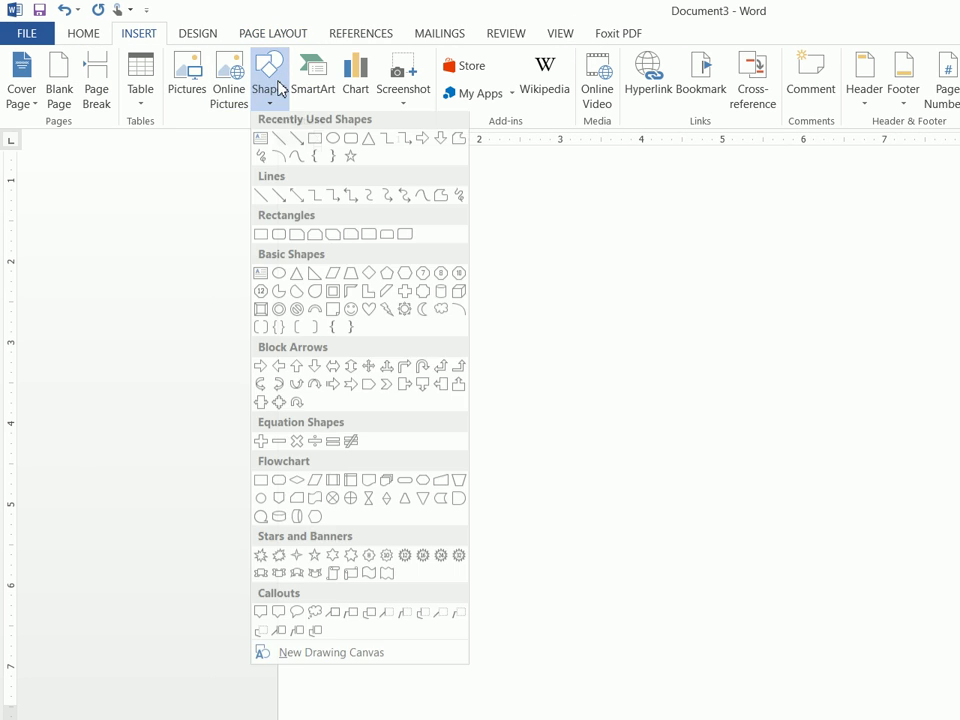
{"action": "left_click", "coordinate": [315, 141]}
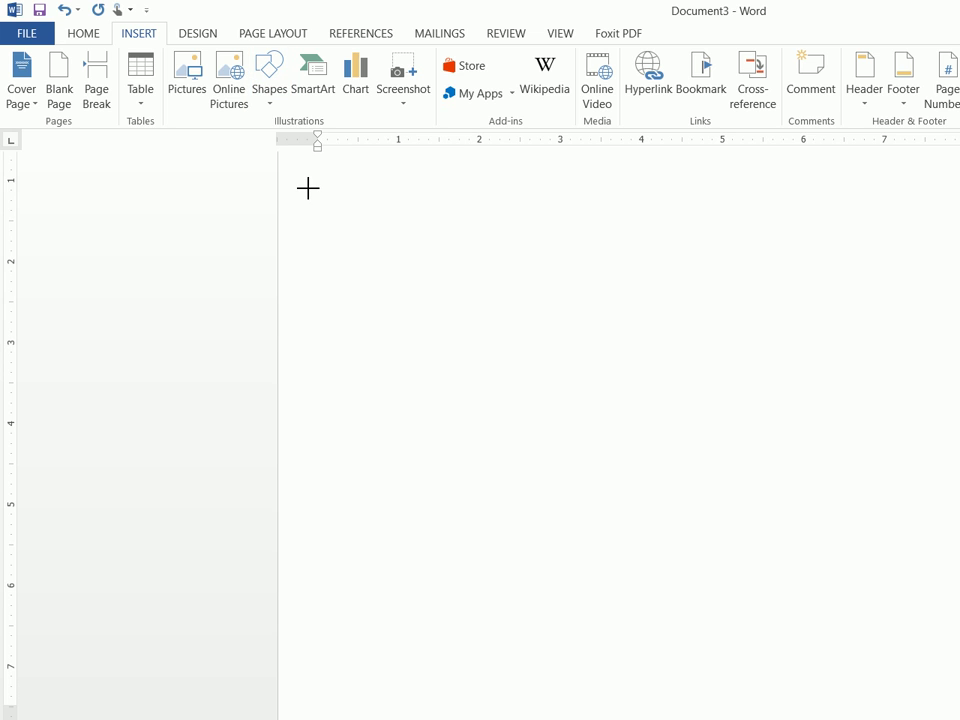
{"action": "left_click_drag", "start_coordinate": [305, 185], "coordinate": [387, 267]}
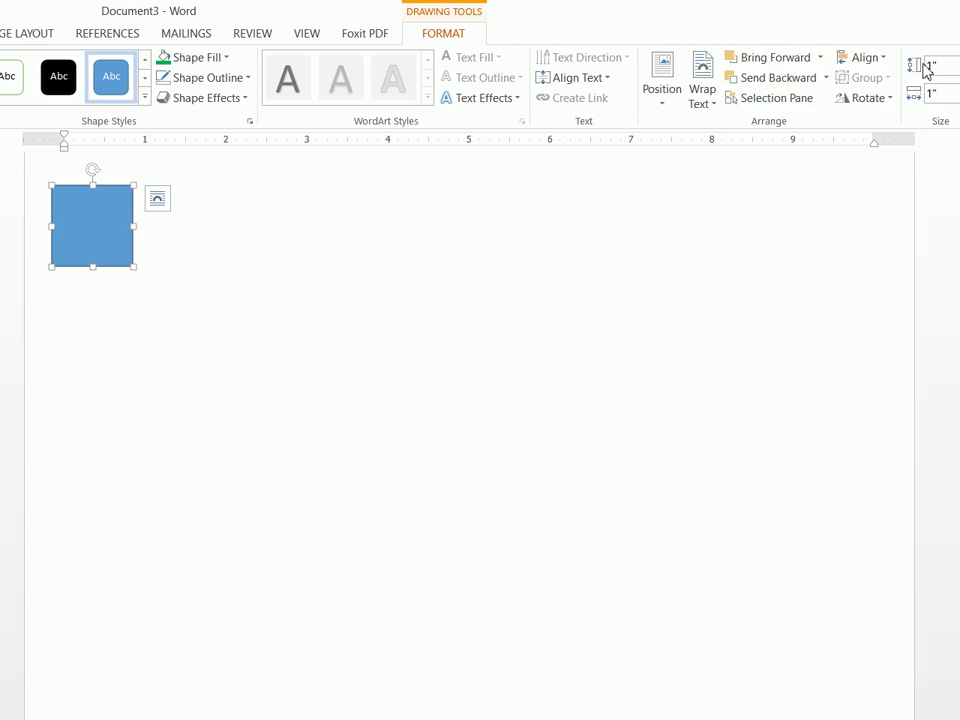
Size the rectangle to 5.5" high and 2.5" wide
{"action": "left_click", "coordinate": [928, 66]}
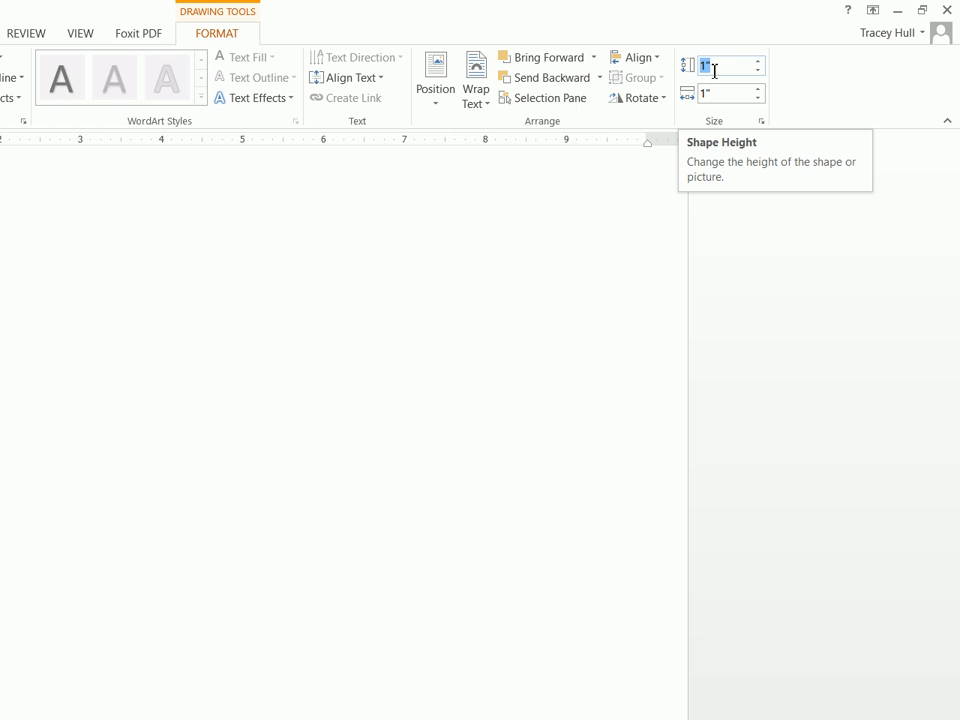
{"action": "type", "text": "5.5"}
{"action": "left_click", "coordinate": [703, 94]}
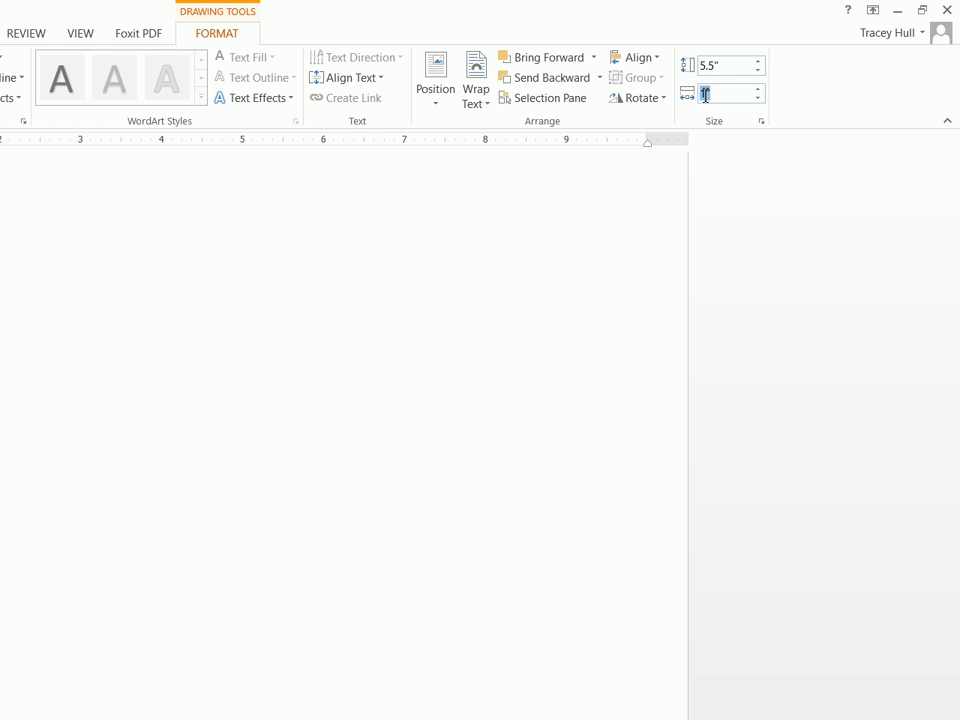
{"action": "type", "text": "2.5"}
{"action": "key", "text": "Return"}
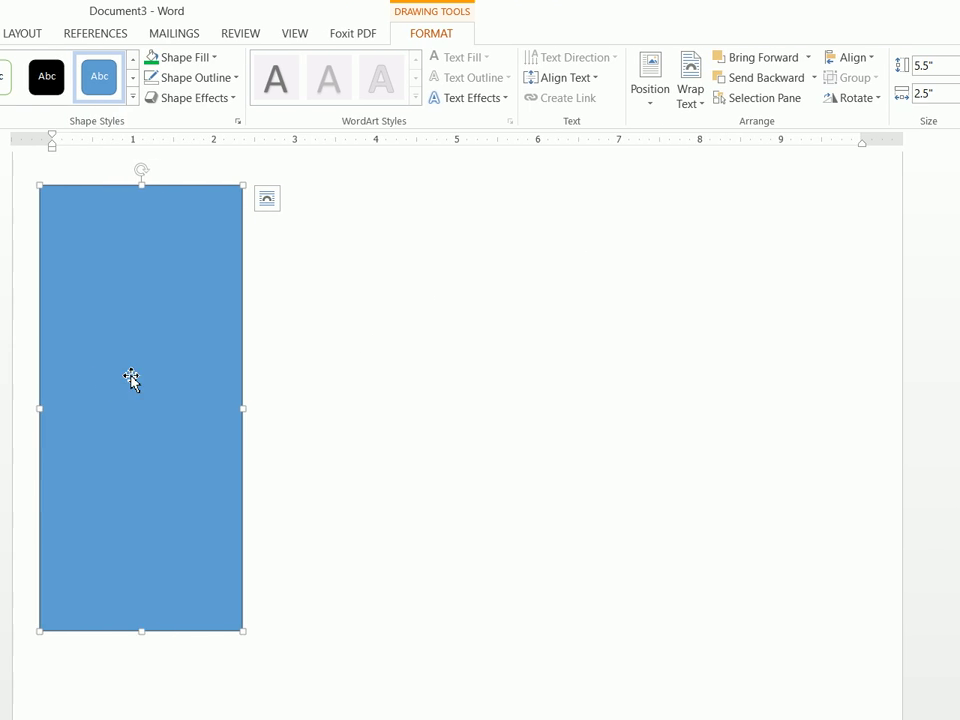
Give the rectangle no fill and a black outline, then bring up the Text Box choices
{"action": "scroll", "coordinate": [245, 420], "scroll_direction": "down", "scroll_amount": 2}
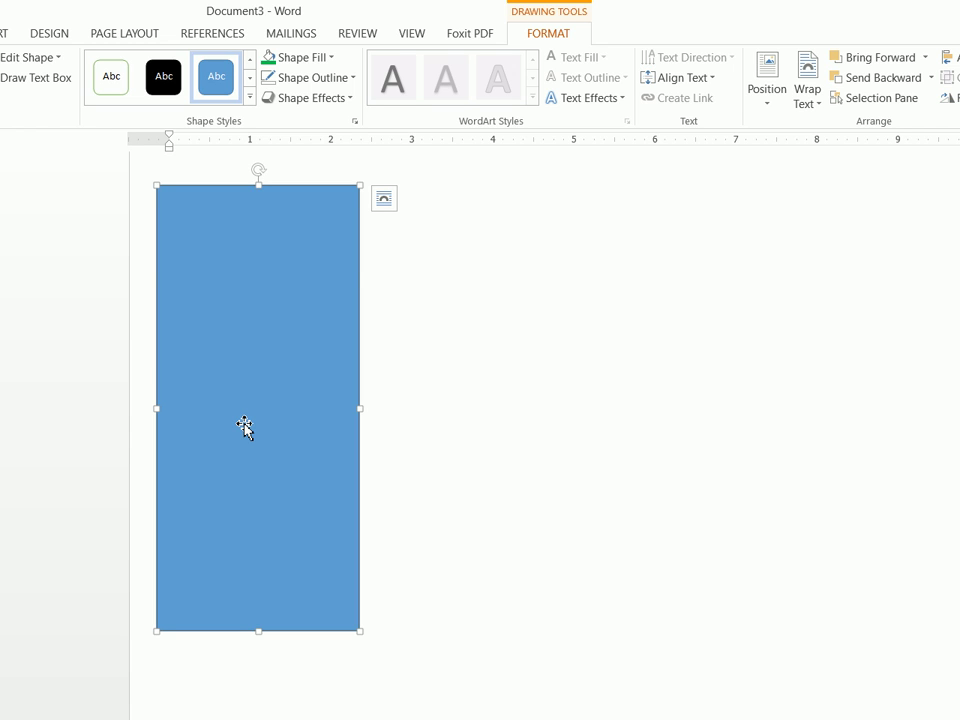
{"action": "left_click", "coordinate": [306, 58]}
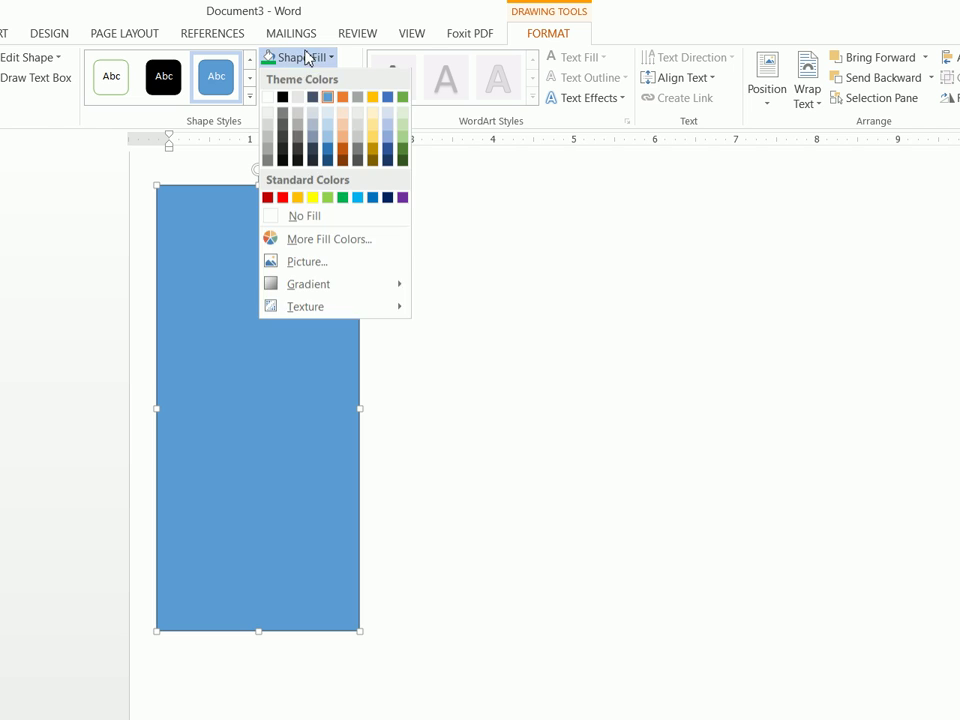
{"action": "left_click", "coordinate": [304, 216]}
{"action": "left_click", "coordinate": [306, 78]}
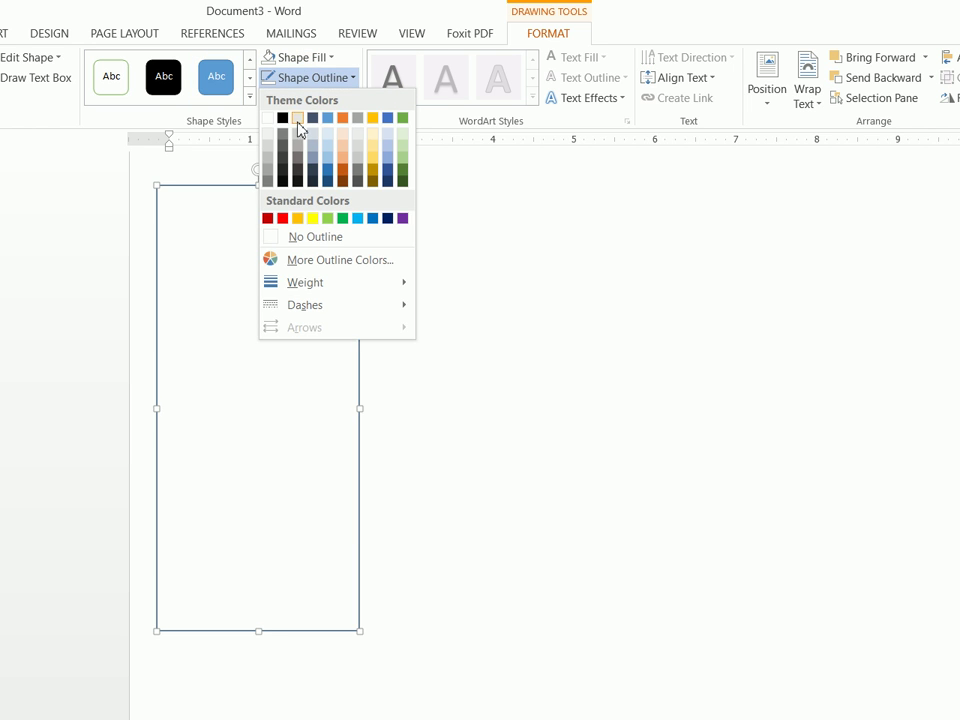
{"action": "left_click", "coordinate": [282, 118]}
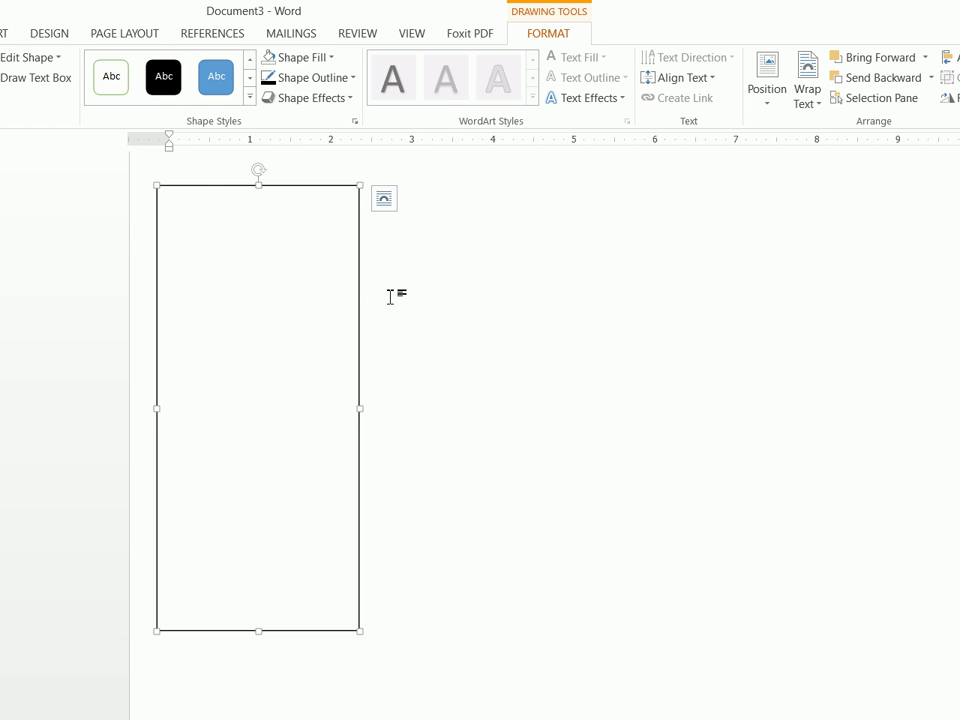
{"action": "left_click", "coordinate": [235, 268]}
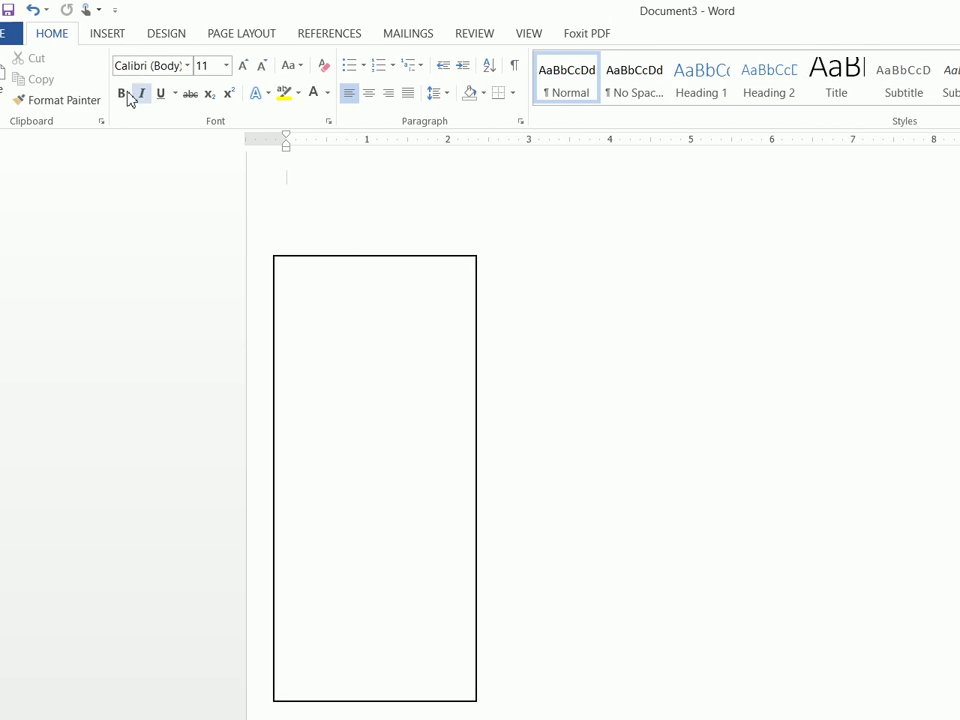
{"action": "left_click", "coordinate": [120, 36]}
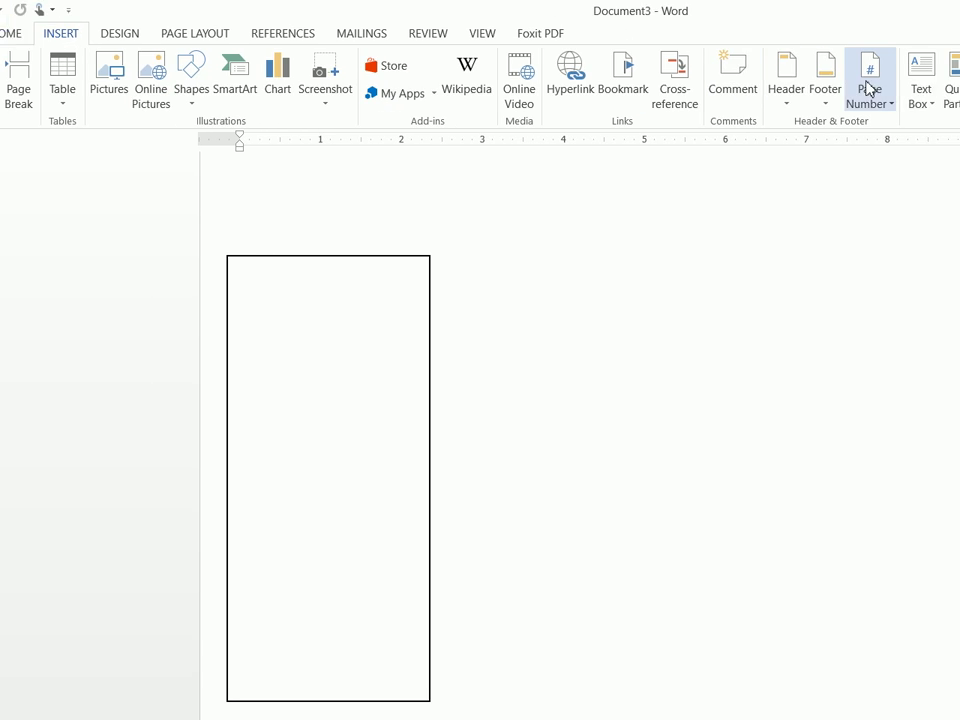
{"action": "left_click", "coordinate": [918, 85]}
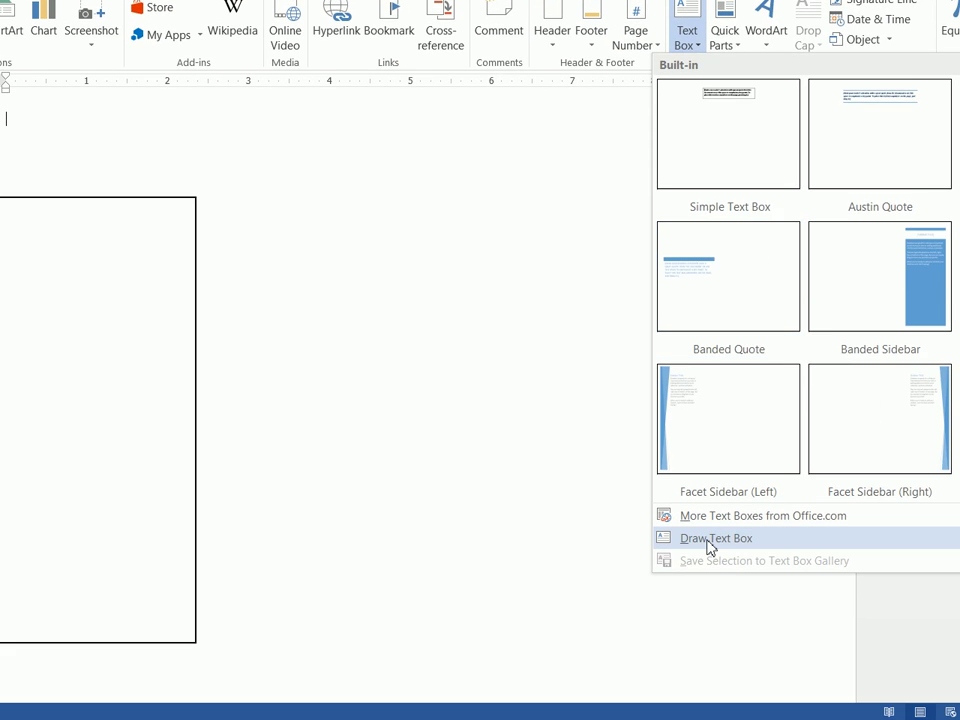
Draw a header text box across the rectangle's top, filled black with no outline
{"action": "left_click", "coordinate": [712, 539]}
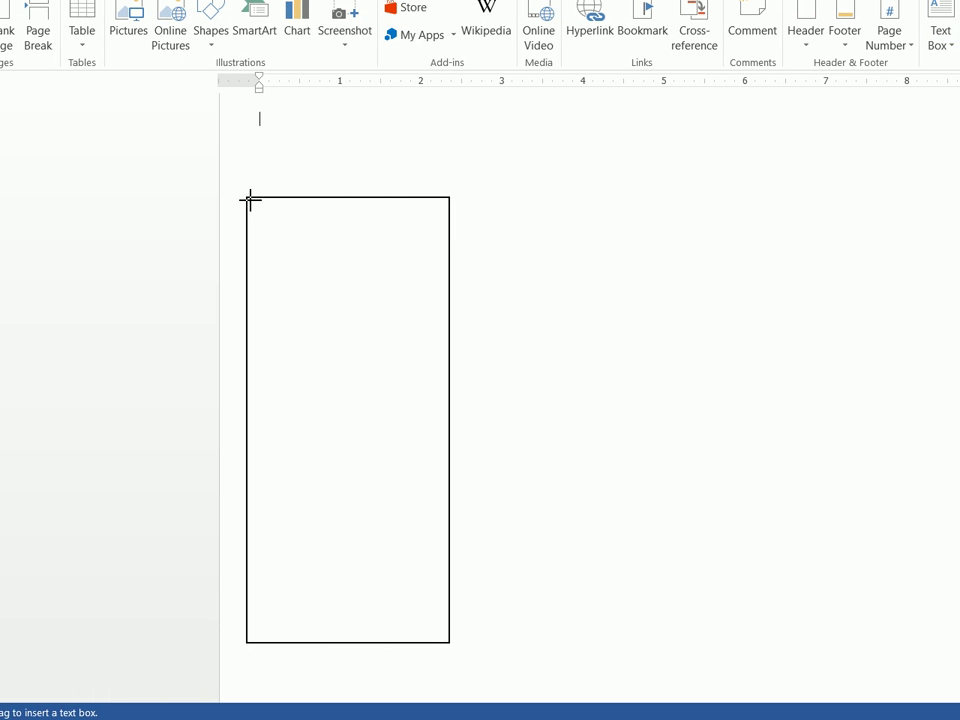
{"action": "left_click_drag", "start_coordinate": [250, 200], "coordinate": [452, 229]}
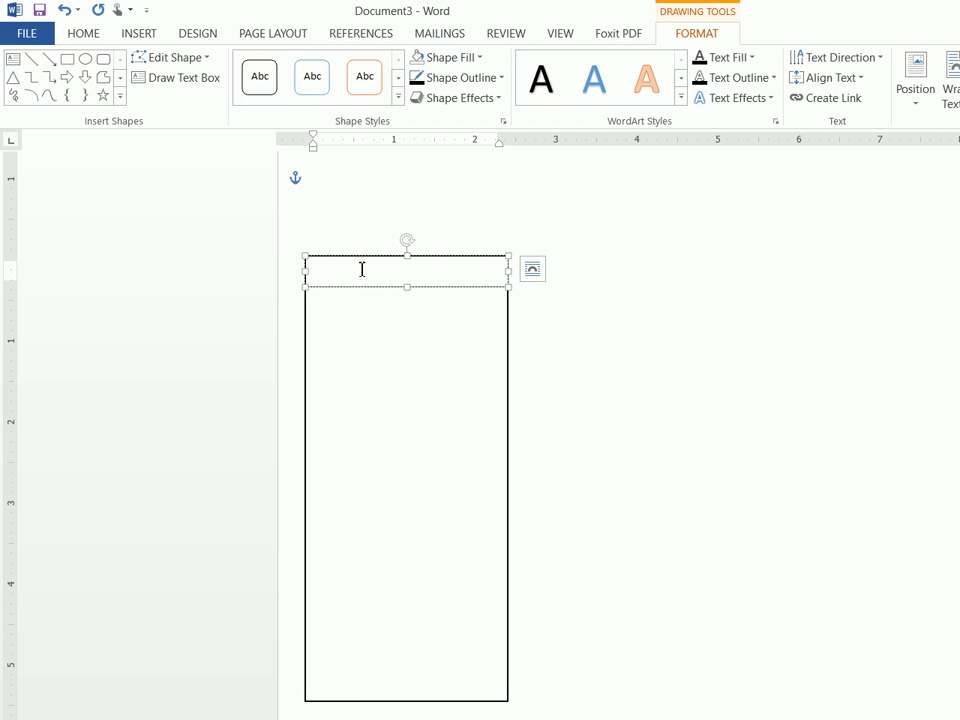
{"action": "left_click", "coordinate": [463, 58]}
{"action": "left_click", "coordinate": [431, 98]}
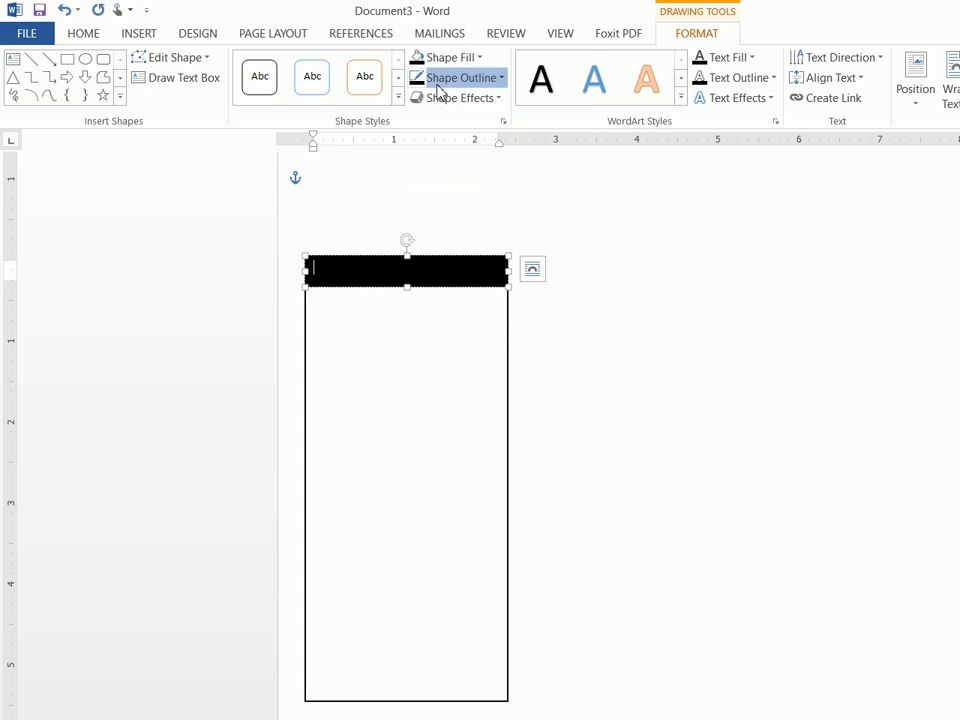
{"action": "left_click", "coordinate": [440, 78]}
{"action": "left_click", "coordinate": [435, 238]}
{"action": "left_click", "coordinate": [434, 249]}
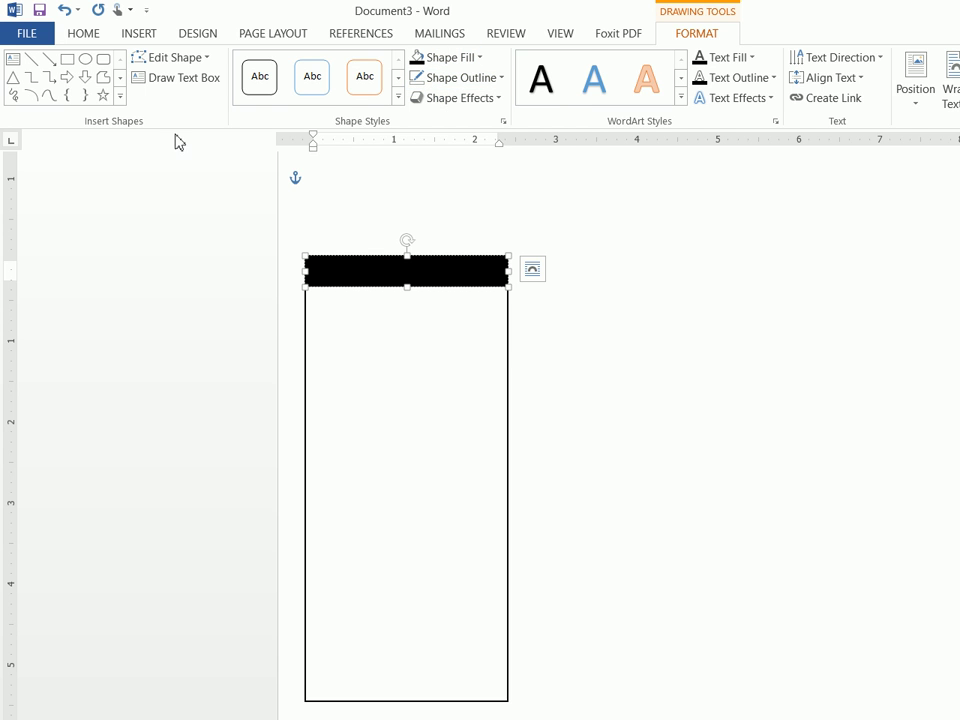
{"action": "left_click", "coordinate": [78, 36]}
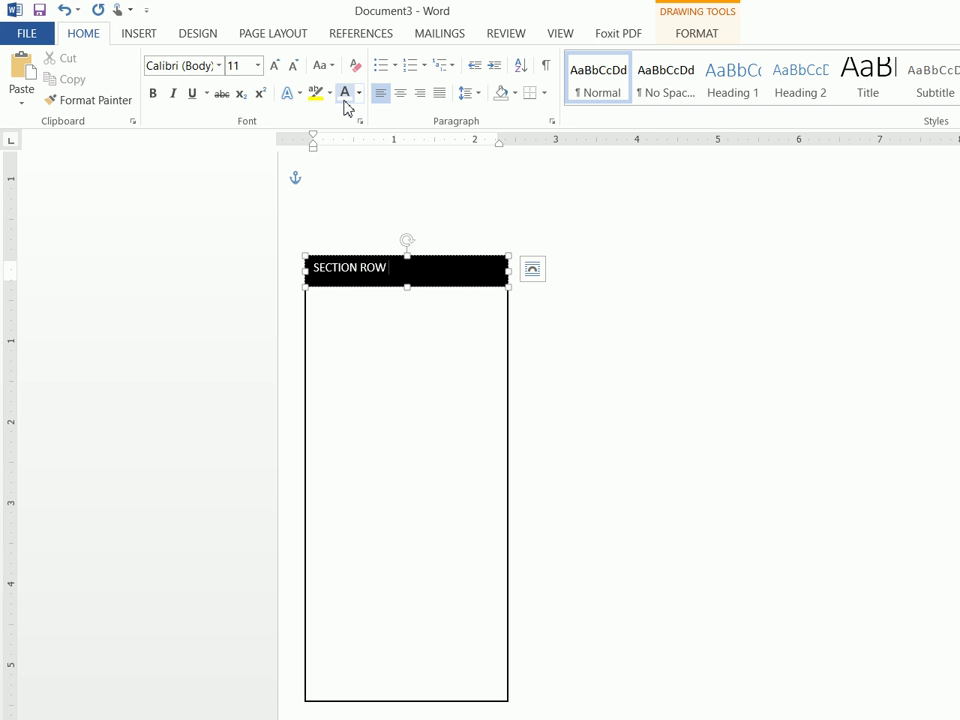
Add SEAT, tab SECTION, ROW and SEAT evenly across the bar, and shorten it slightly
{"action": "type", "text": "SEAT"}
{"action": "left_click_drag", "start_coordinate": [427, 270], "coordinate": [333, 268]}
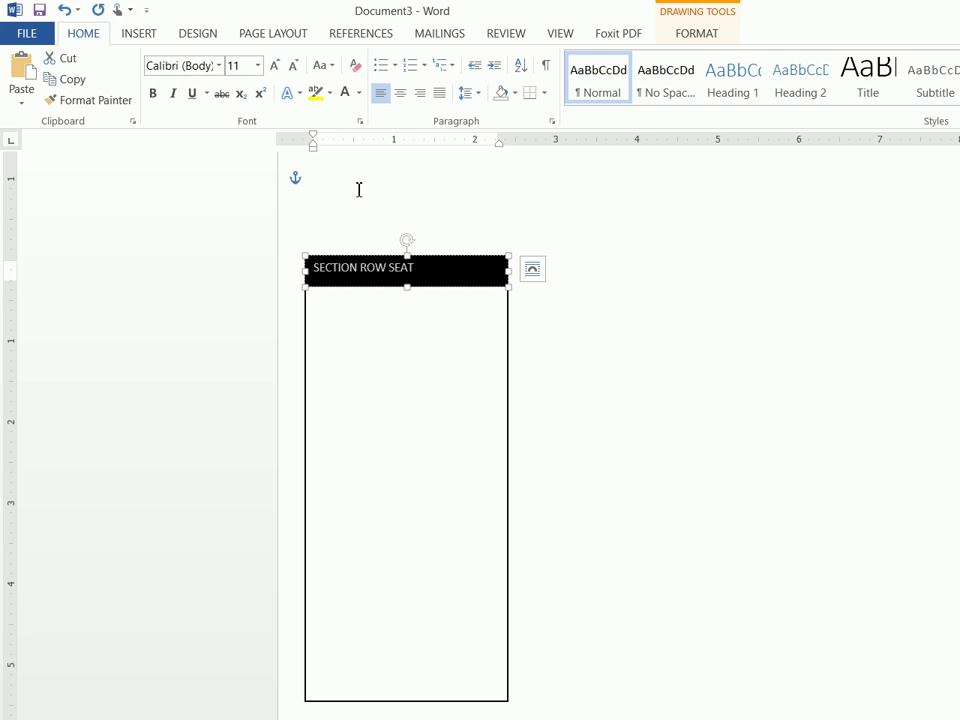
{"action": "left_click", "coordinate": [358, 268]}
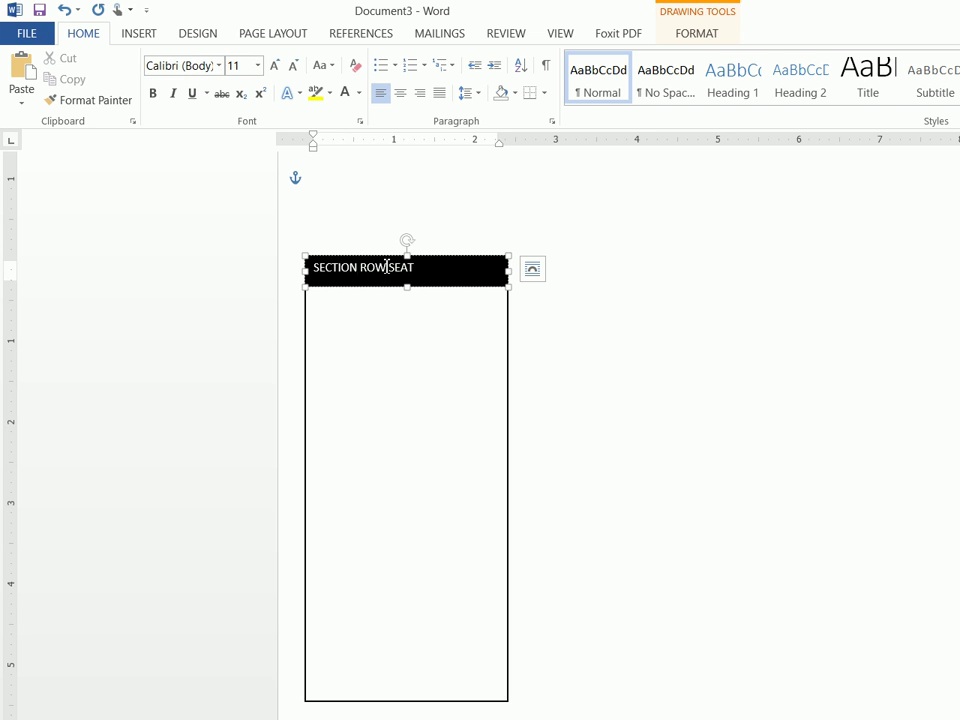
{"action": "key", "text": "Tab"}
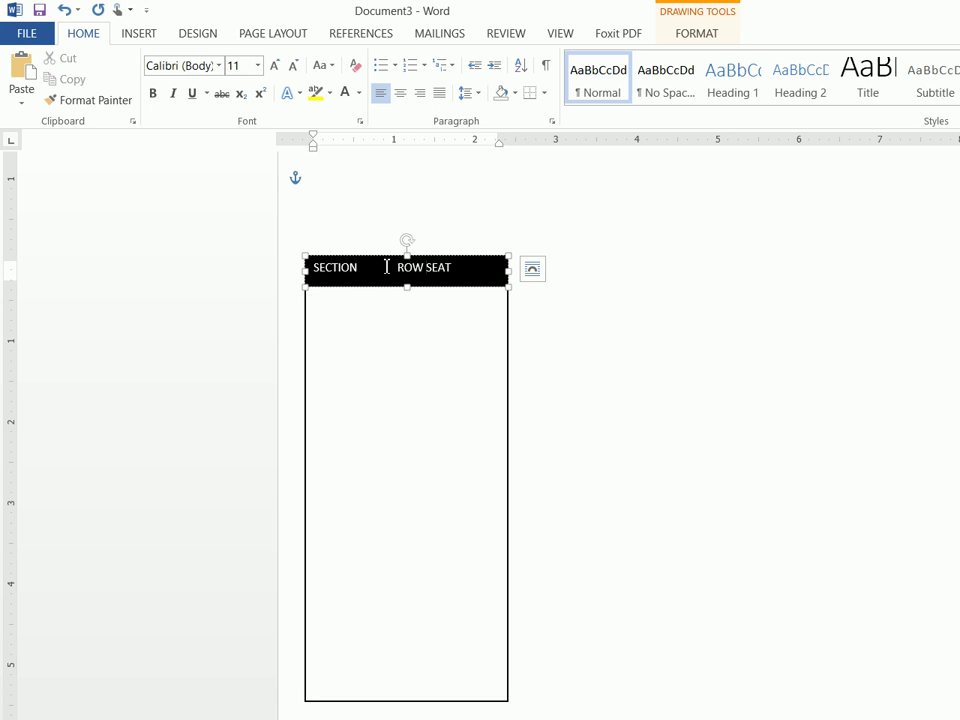
{"action": "key", "text": "Tab"}
{"action": "key", "text": "Tab"}
{"action": "key", "text": "BackSpace"}
{"action": "left_click_drag", "start_coordinate": [409, 290], "coordinate": [411, 280]}
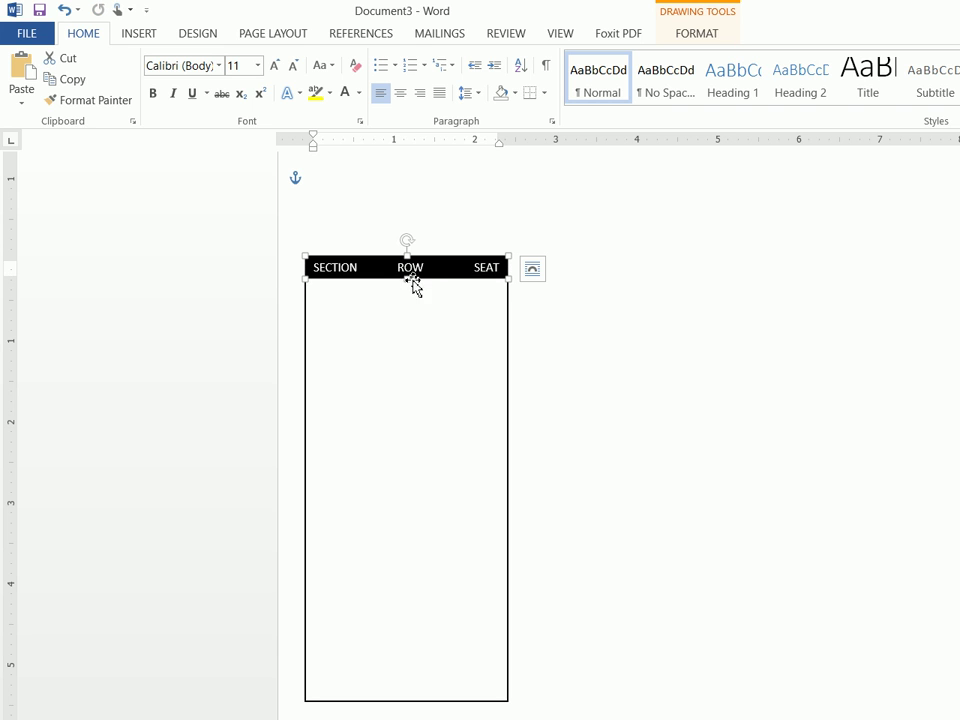
Duplicate the black header bar and place the copy directly beneath it
{"action": "right_click", "coordinate": [431, 279]}
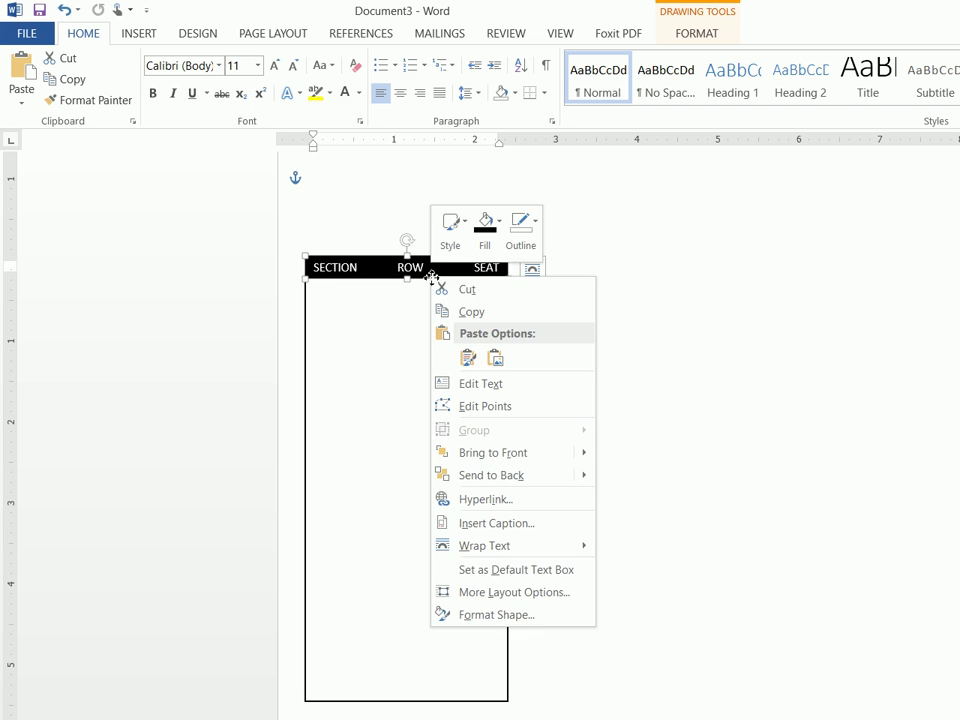
{"action": "left_click", "coordinate": [459, 313]}
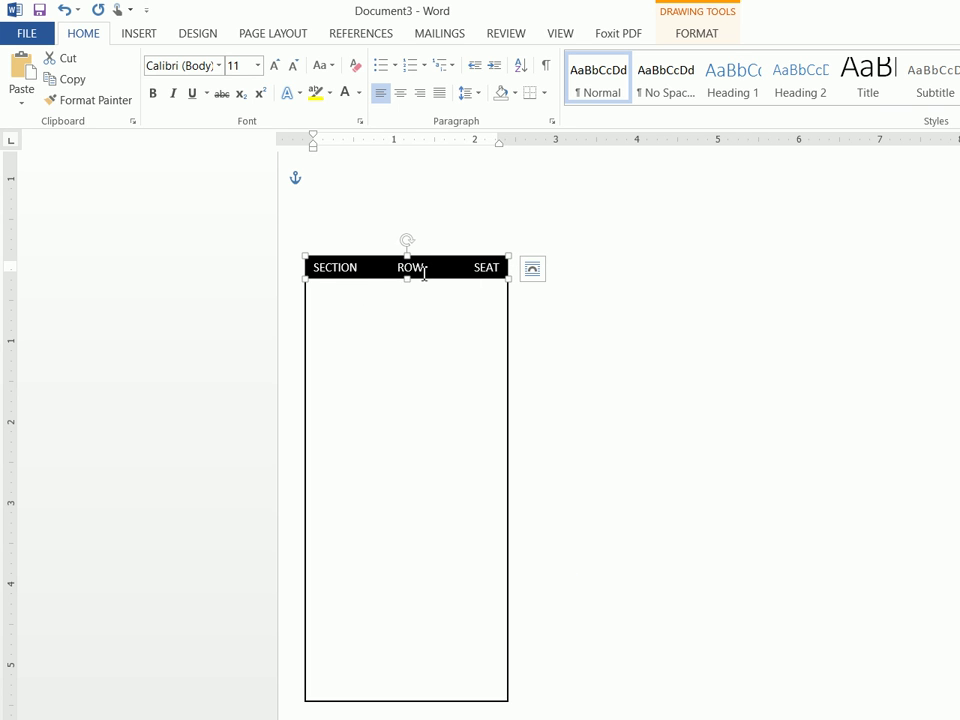
{"action": "left_click", "coordinate": [413, 293]}
{"action": "right_click", "coordinate": [411, 294]}
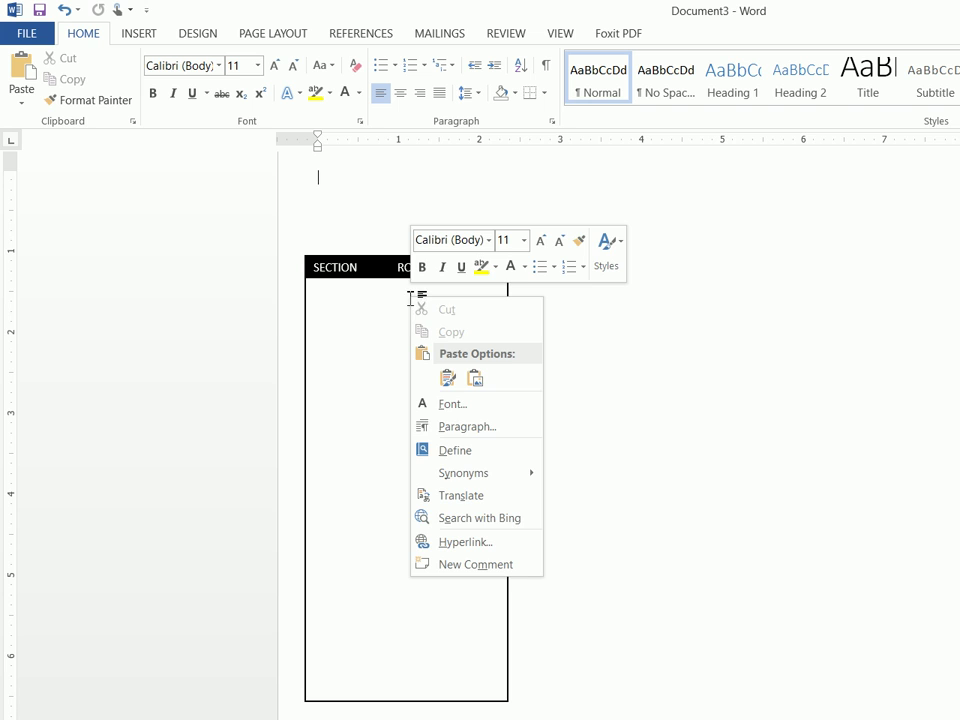
{"action": "left_click", "coordinate": [449, 378]}
{"action": "left_click", "coordinate": [449, 378]}
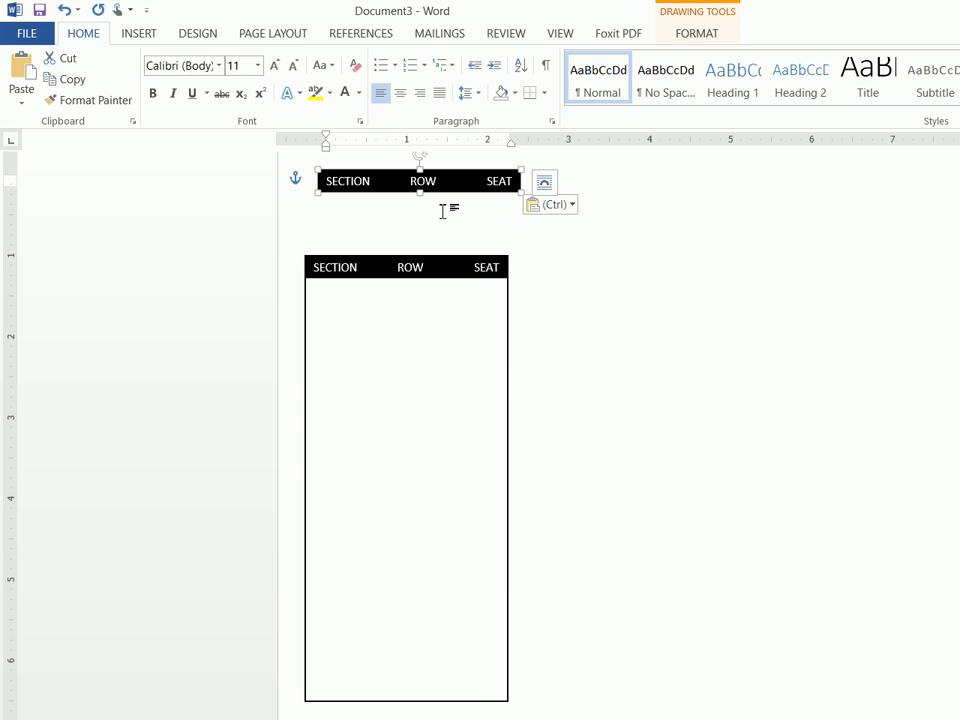
{"action": "left_click_drag", "start_coordinate": [440, 227], "coordinate": [436, 301]}
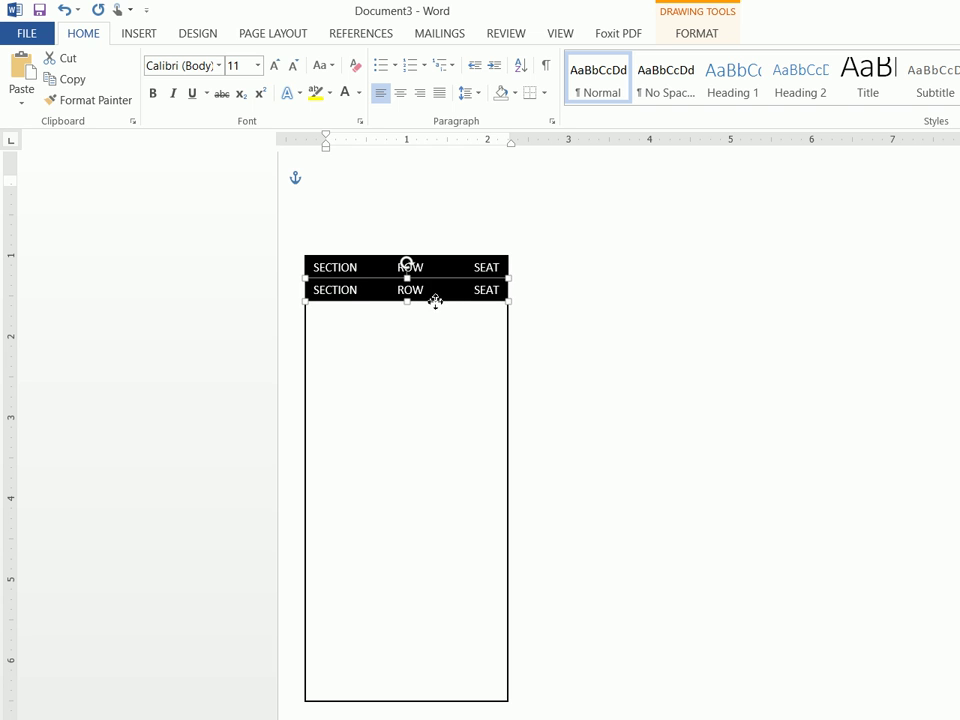
Fill the copied bar green
{"action": "left_click", "coordinate": [680, 37]}
{"action": "left_click", "coordinate": [490, 78]}
{"action": "left_click", "coordinate": [470, 59]}
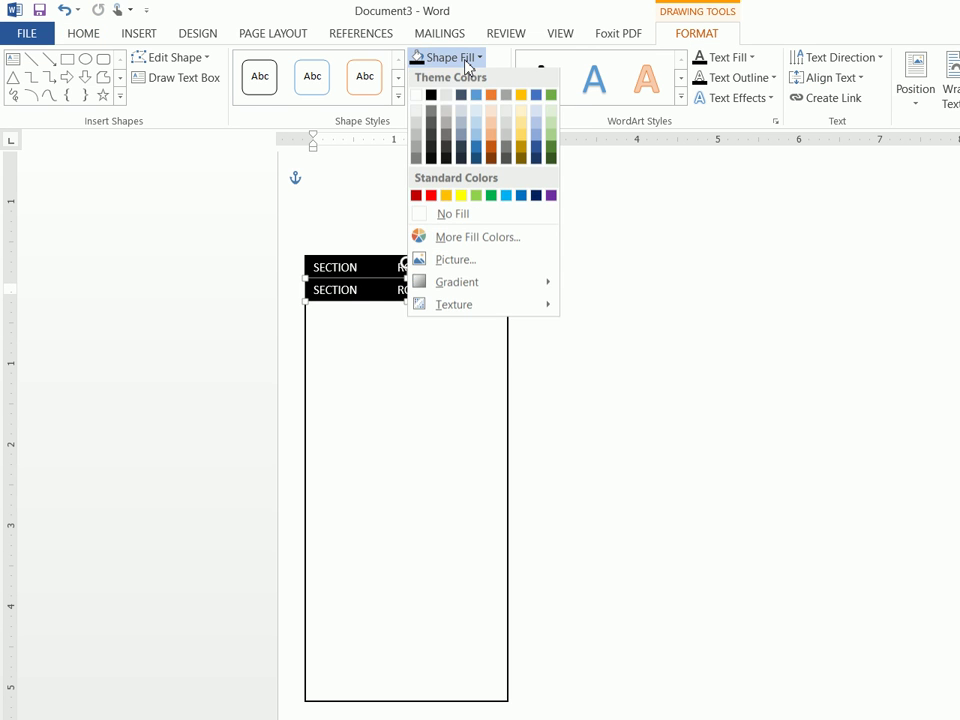
{"action": "left_click", "coordinate": [491, 198]}
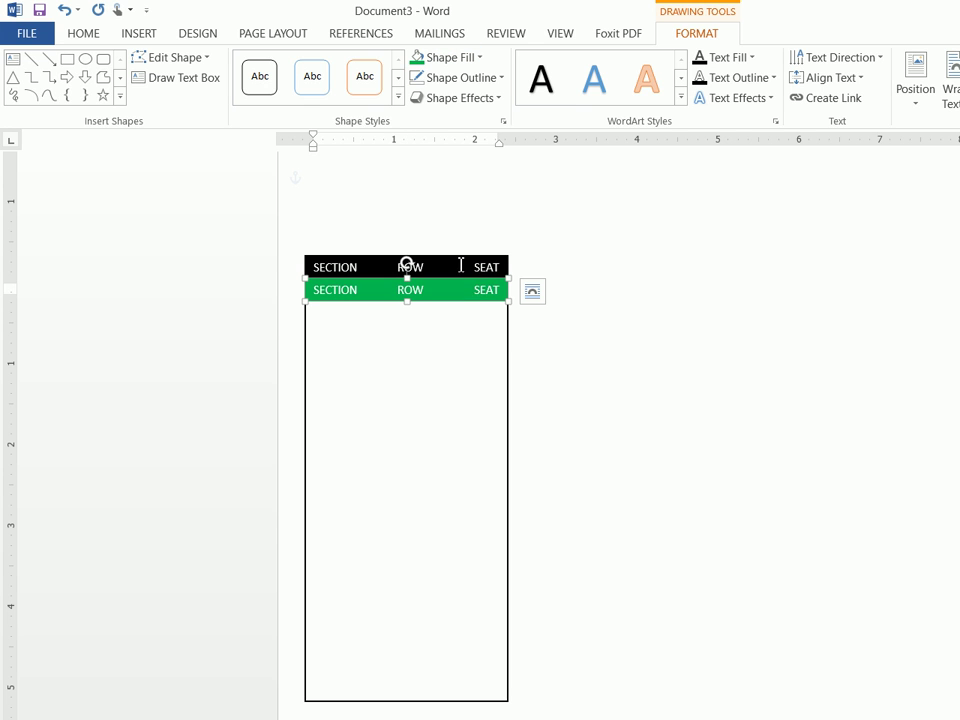
Type VIP, 8 and 8 in the green bar, aligned under SECTION, ROW and SEAT
{"action": "left_click_drag", "start_coordinate": [500, 290], "coordinate": [422, 300]}
{"action": "type", "text": "VIP    8 8"}
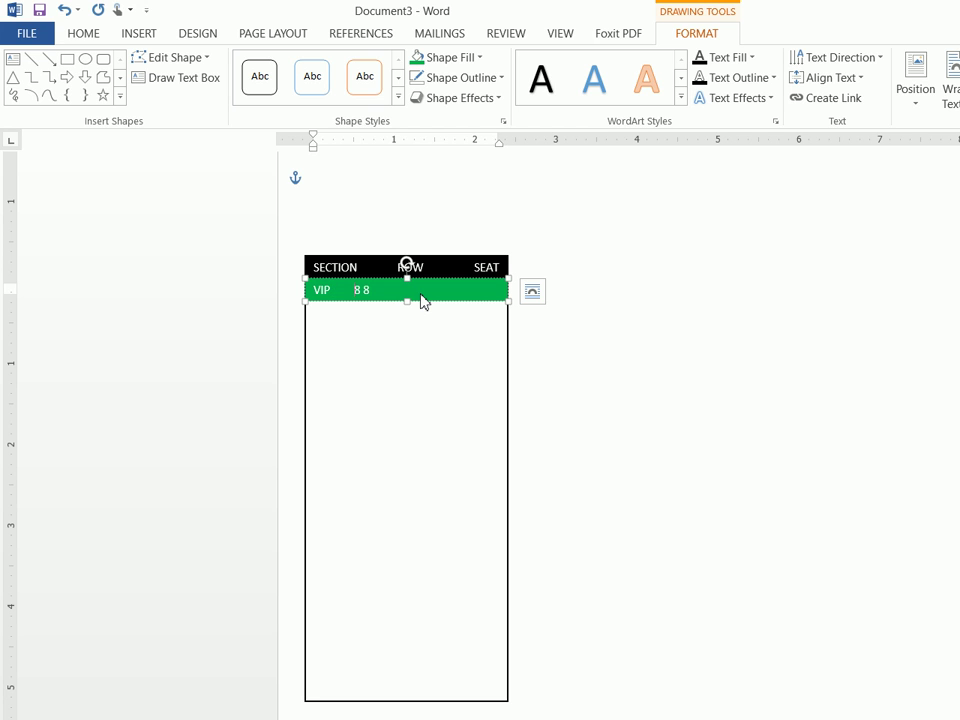
{"action": "key", "text": "Tab"}
{"action": "left_click_drag", "start_coordinate": [304, 290], "coordinate": [328, 291]}
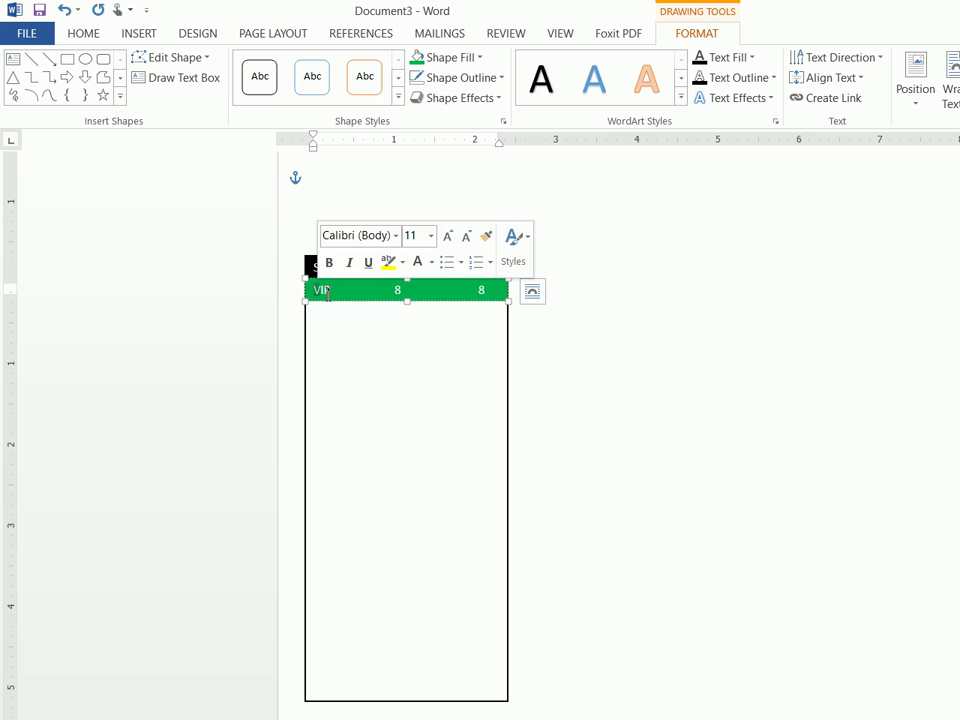
{"action": "key", "text": "BackSpace"}
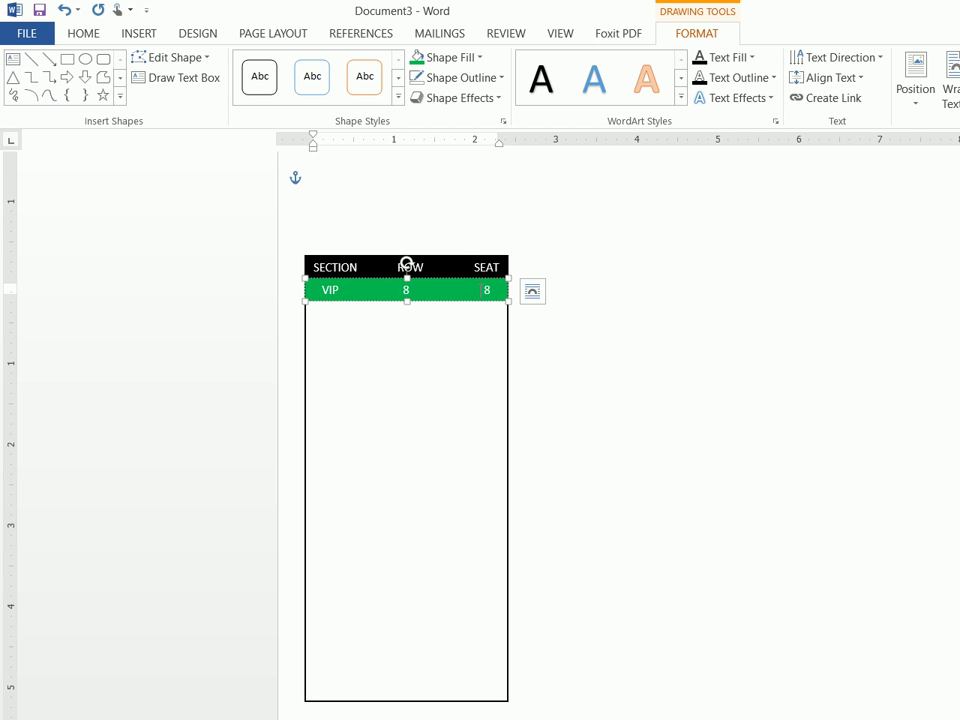
{"action": "left_click", "coordinate": [542, 366]}
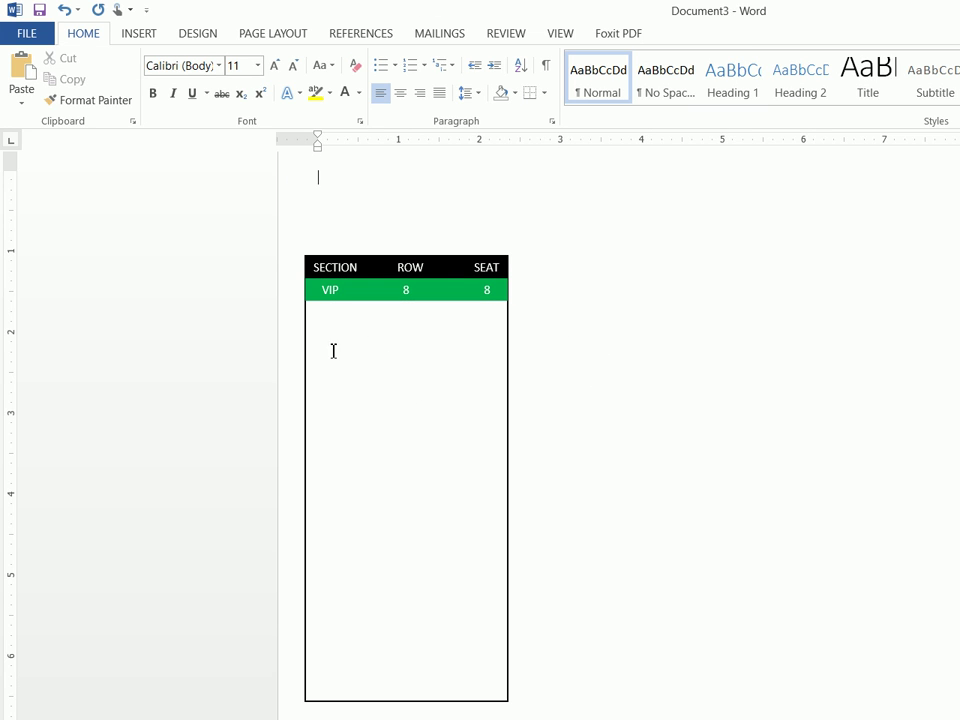
Draw a text box filling the ticket space below the green bar
{"action": "left_click", "coordinate": [144, 34]}
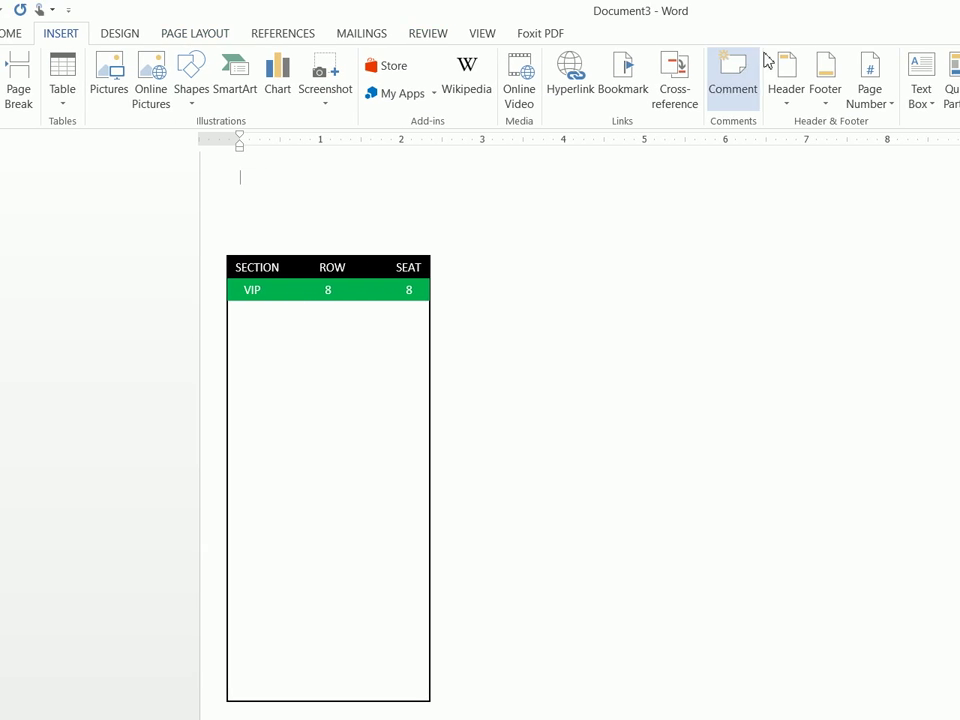
{"action": "left_click", "coordinate": [824, 80]}
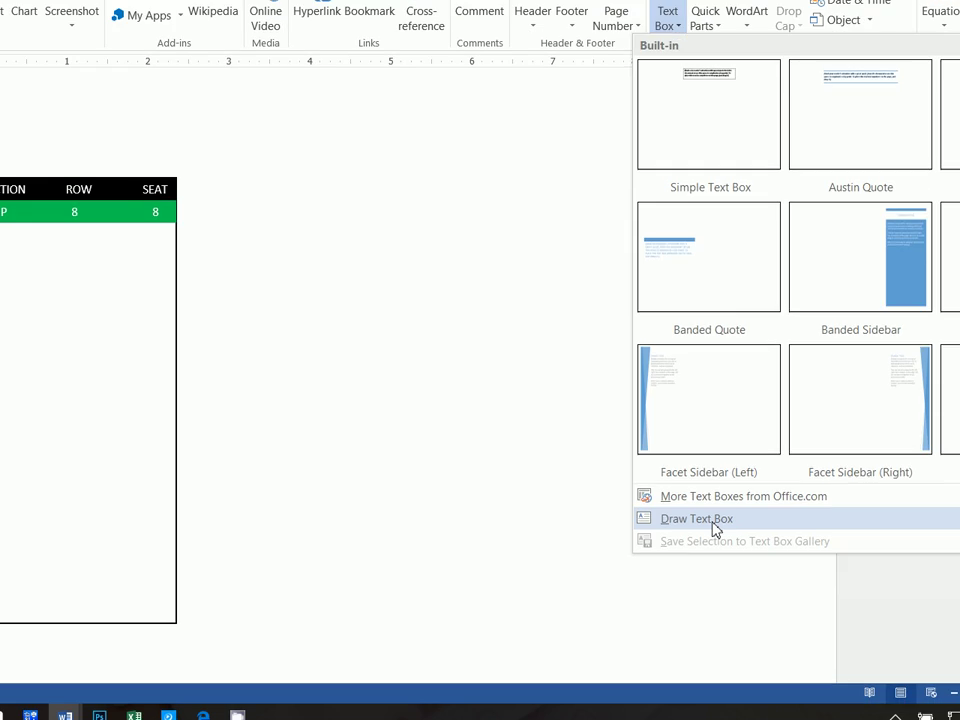
{"action": "left_click", "coordinate": [872, 593]}
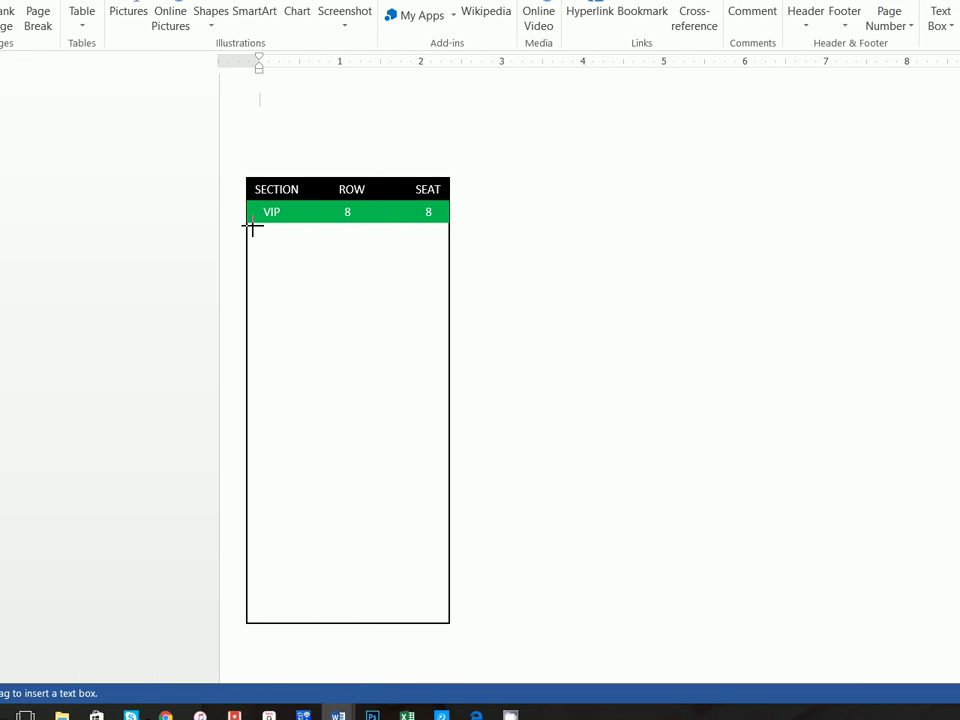
{"action": "mouse_move", "coordinate": [250, 228]}
{"action": "left_mouse_down"}
{"action": "mouse_move", "coordinate": [459, 407]}
{"action": "mouse_move", "coordinate": [448, 422]}
{"action": "left_mouse_up"}
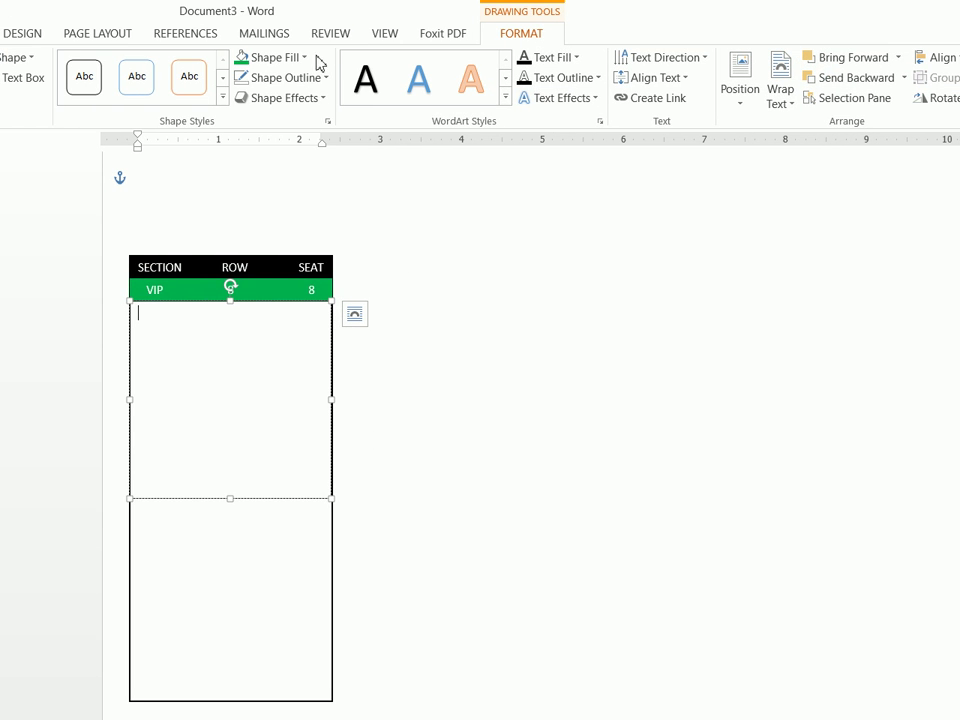
Remove the new box's outline and choose a picture fill for it
{"action": "left_click", "coordinate": [311, 77]}
{"action": "left_click", "coordinate": [268, 238]}
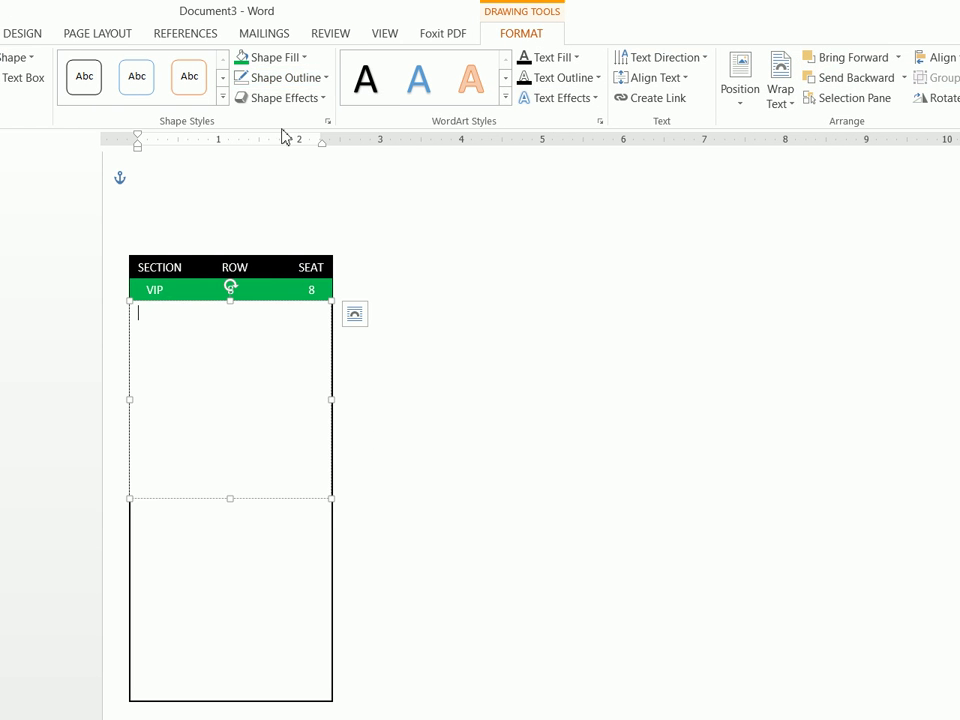
{"action": "left_click", "coordinate": [281, 60]}
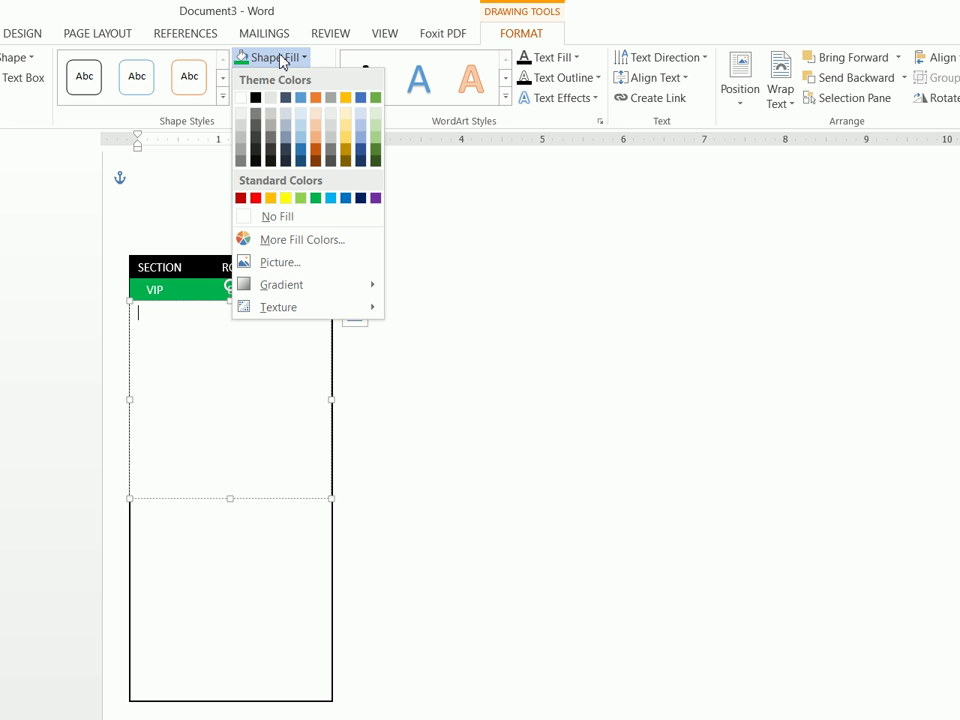
{"action": "left_click", "coordinate": [314, 264]}
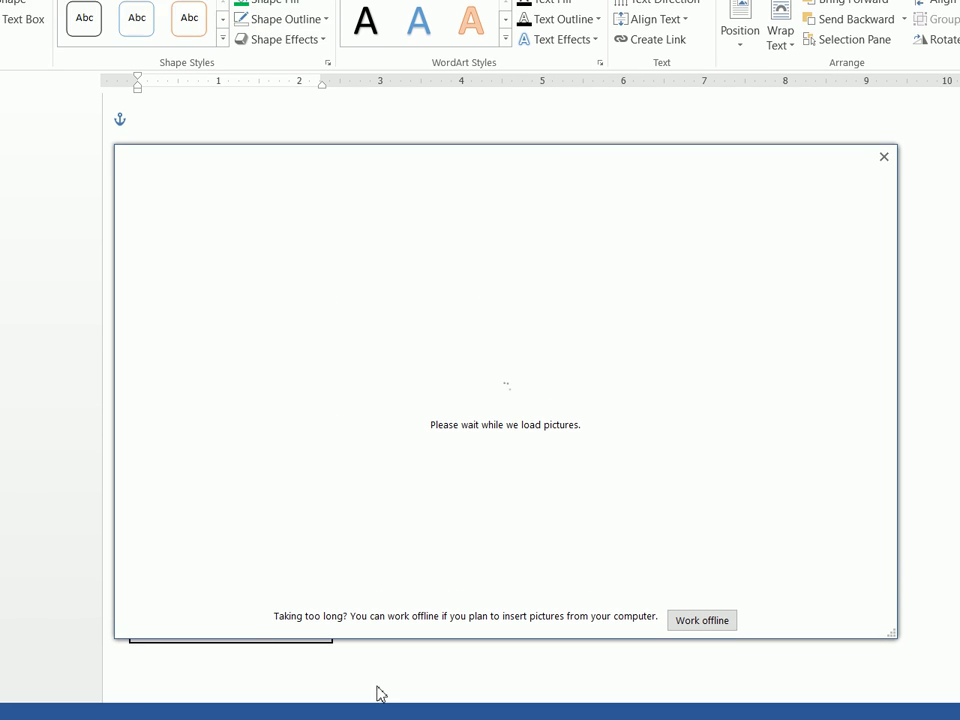
In the browser, search Google for 'black and white thin stripe'
{"action": "left_click", "coordinate": [364, 703]}
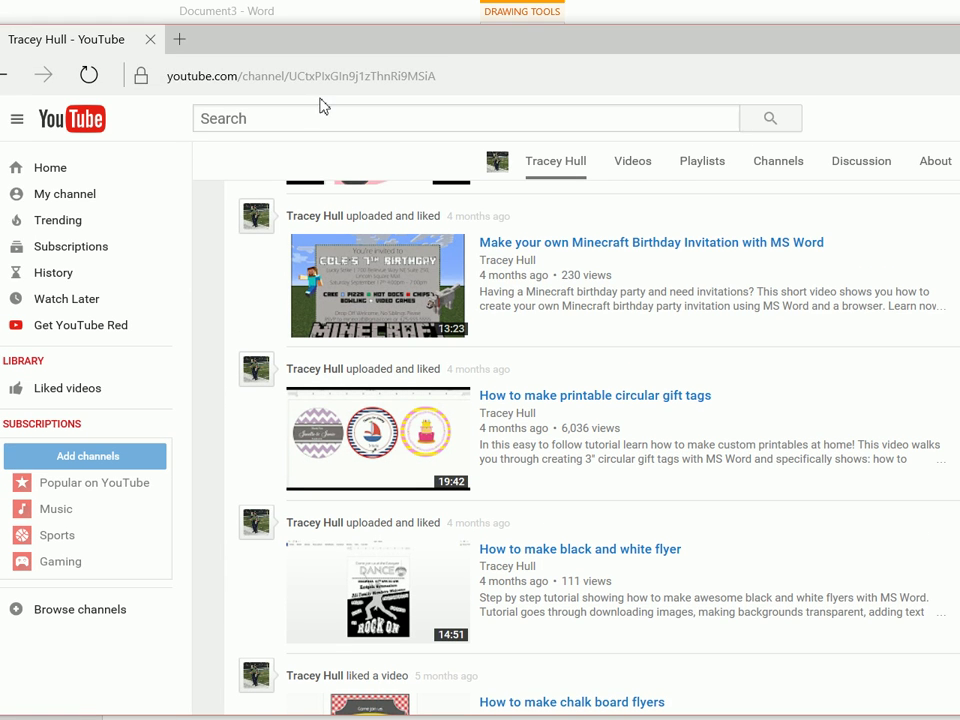
{"action": "left_click", "coordinate": [322, 12]}
{"action": "type", "text": "google.com/"}
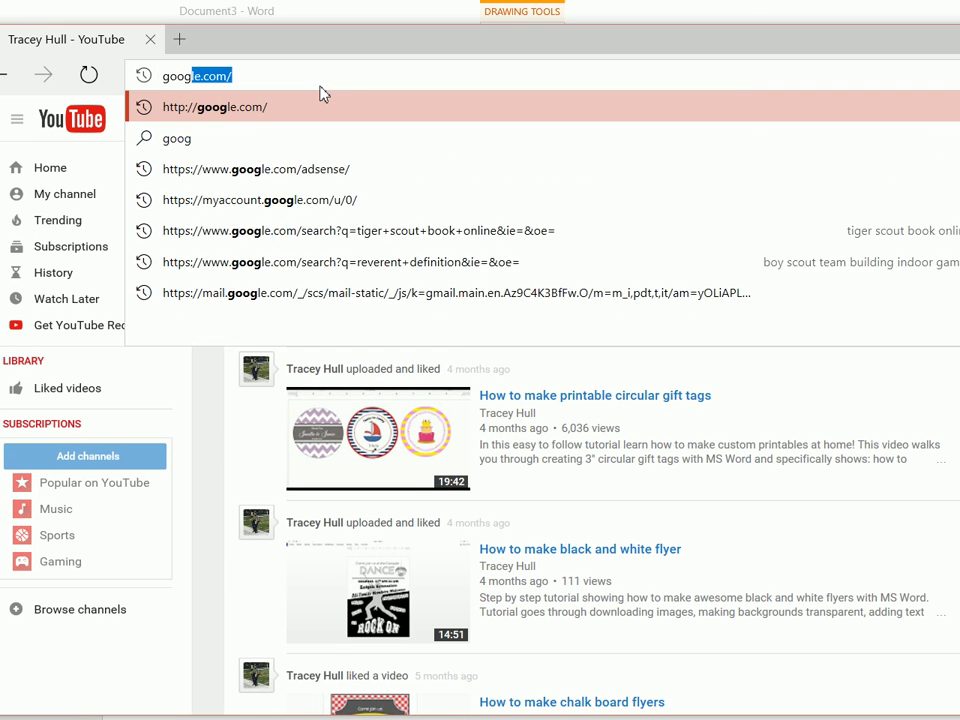
{"action": "key", "text": "Return"}
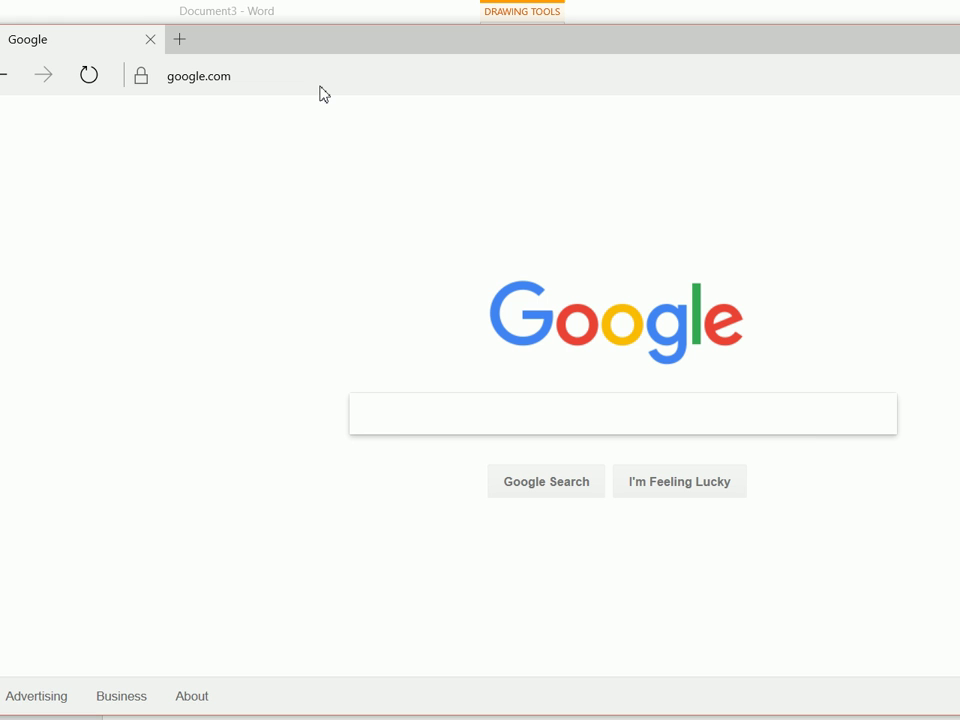
{"action": "type", "text": "bl"}
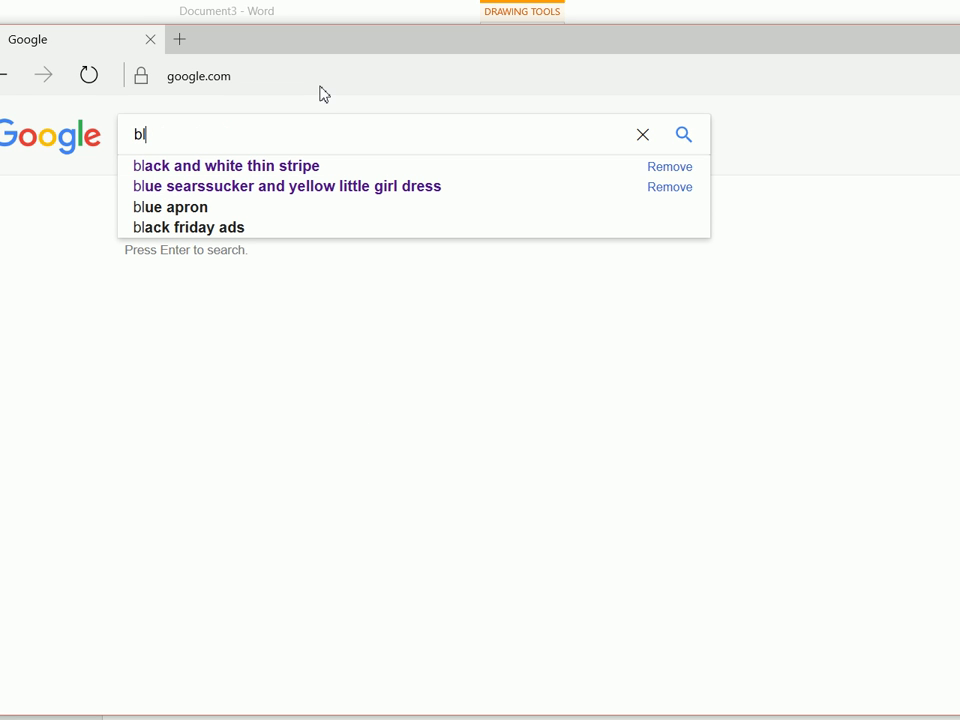
{"action": "key", "text": "Down"}
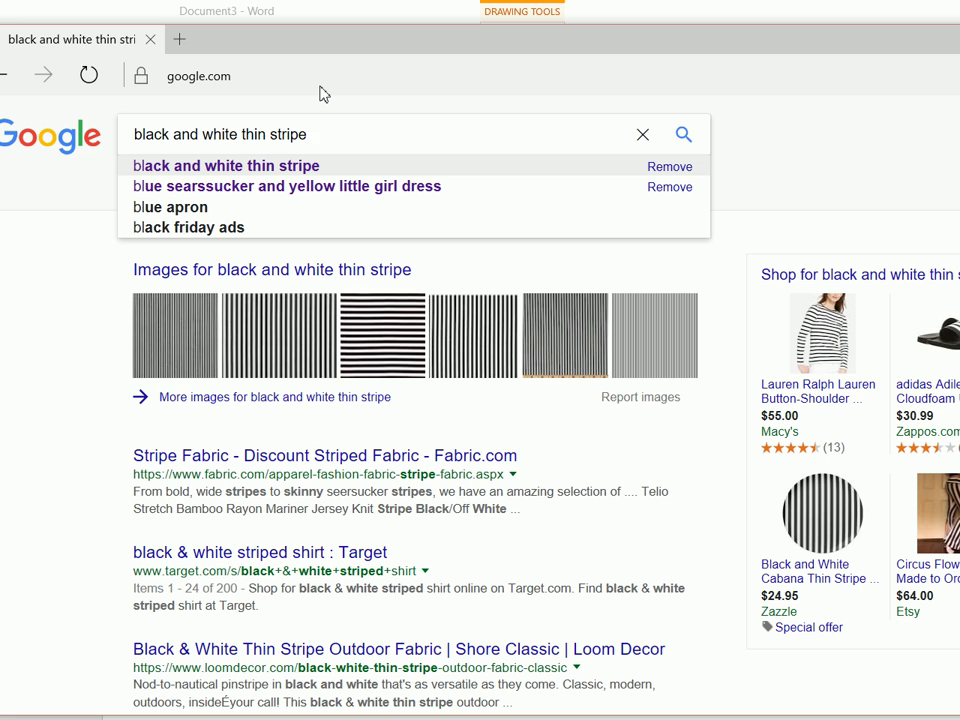
{"action": "key", "text": "Return"}
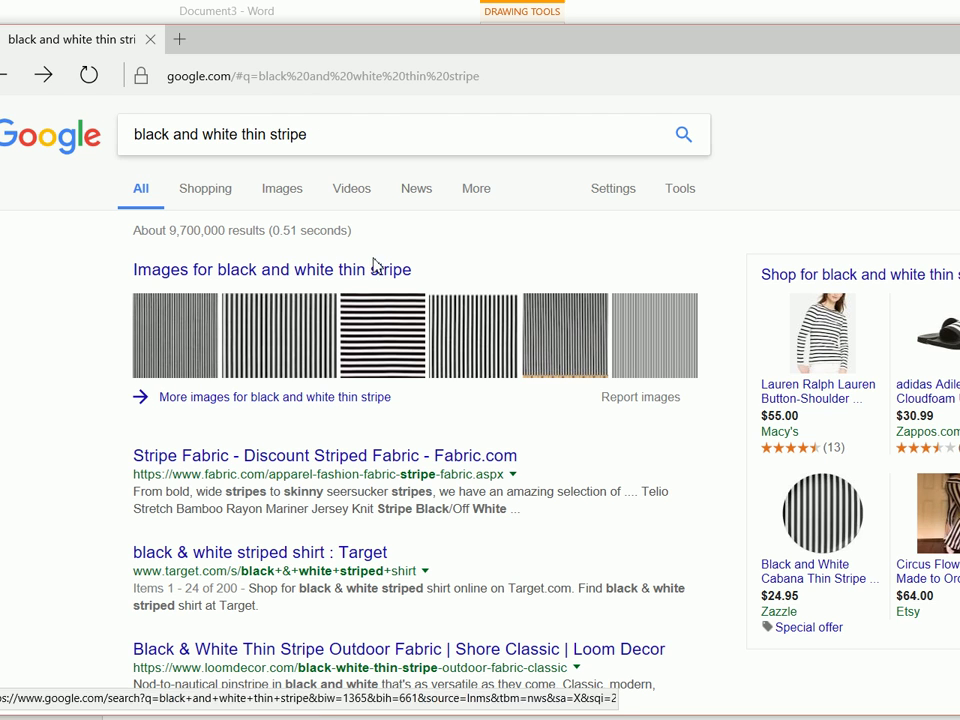
Show image results and preview the 123RF diagonal stripe image
{"action": "left_click", "coordinate": [283, 189]}
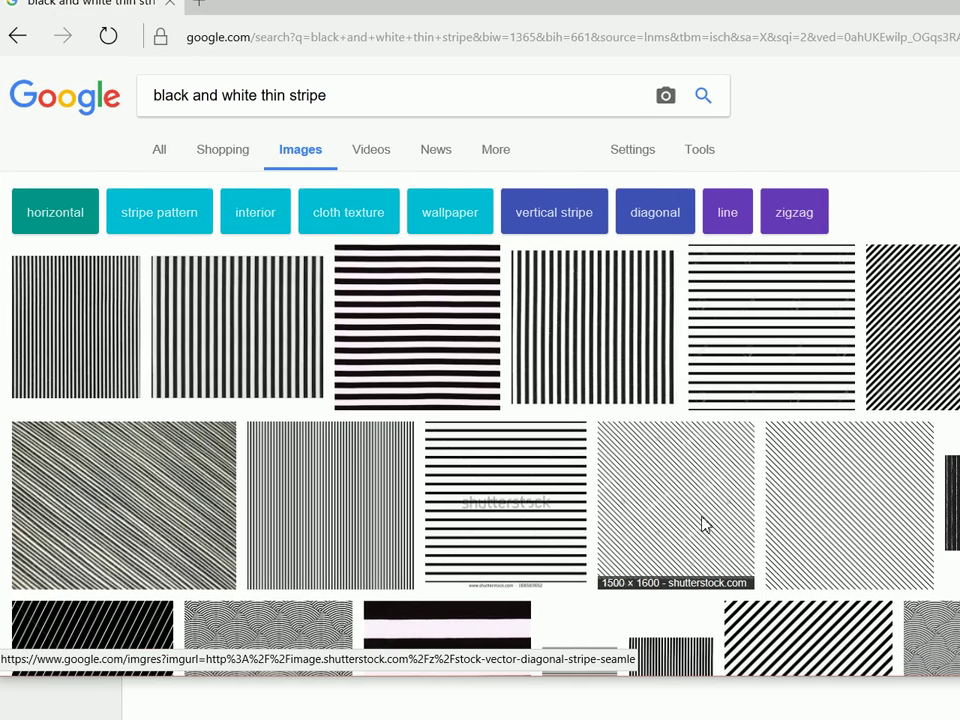
{"action": "left_click", "coordinate": [723, 540]}
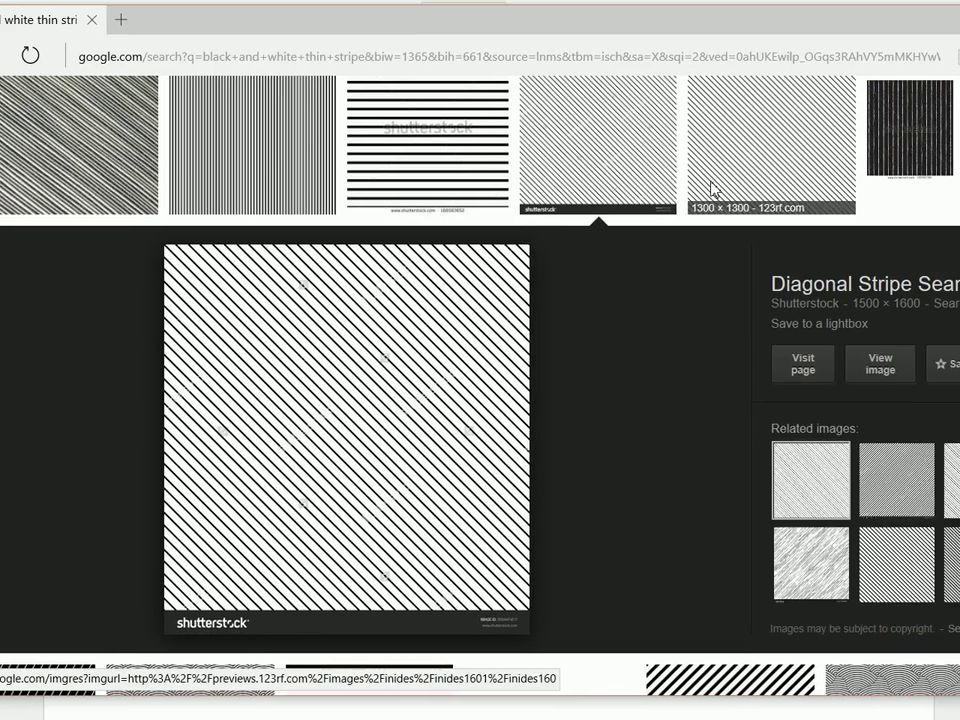
{"action": "left_click", "coordinate": [789, 135]}
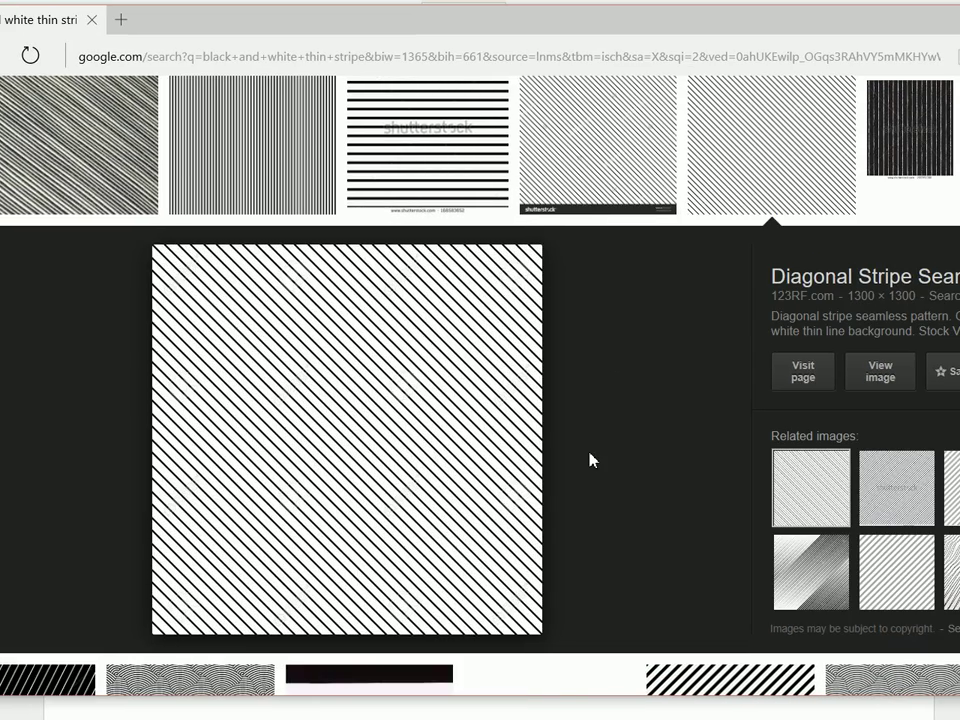
Save the previewed stripe image from Edge as a JPEG named diagstripe in Desktop > soccer
{"action": "right_click", "coordinate": [350, 378]}
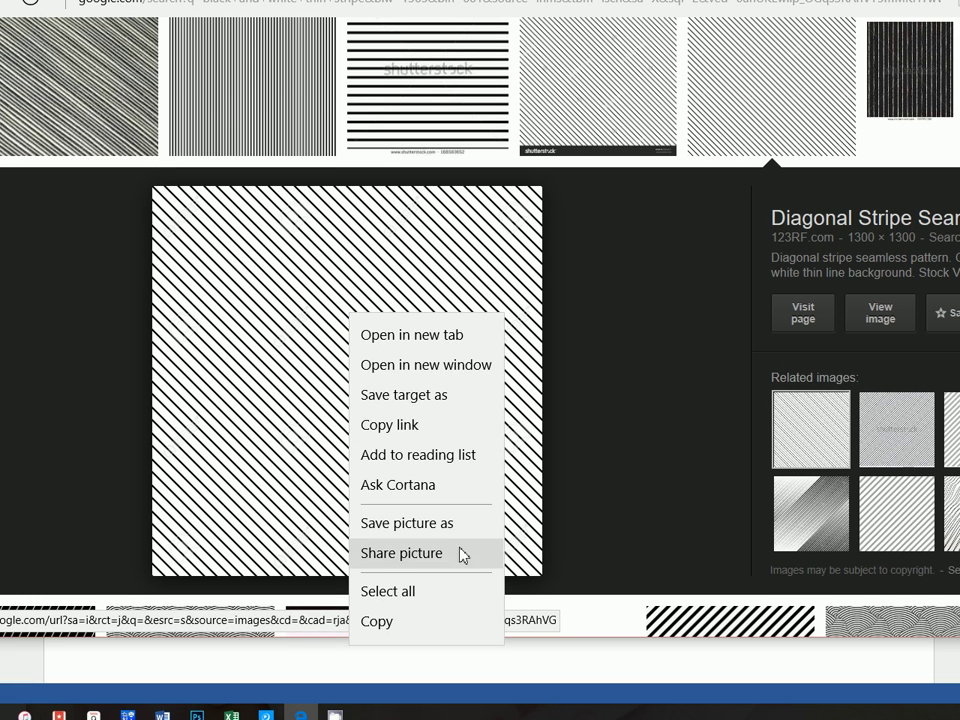
{"action": "left_click", "coordinate": [459, 533]}
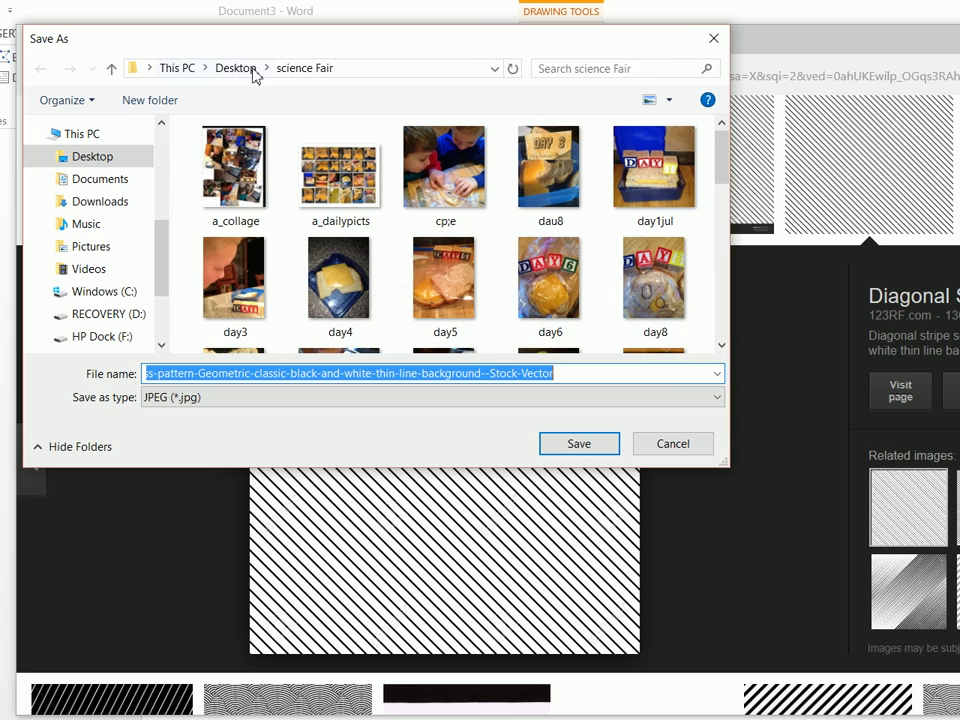
{"action": "left_click", "coordinate": [240, 68]}
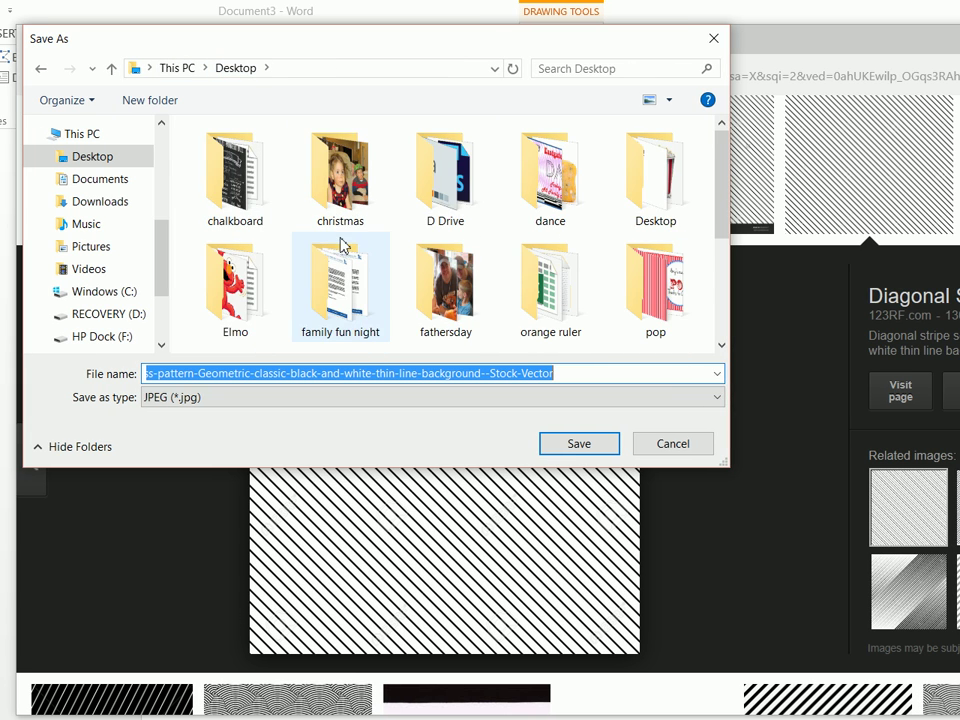
{"action": "scroll", "coordinate": [435, 261], "scroll_direction": "down", "scroll_amount": 3}
{"action": "left_click", "coordinate": [428, 175]}
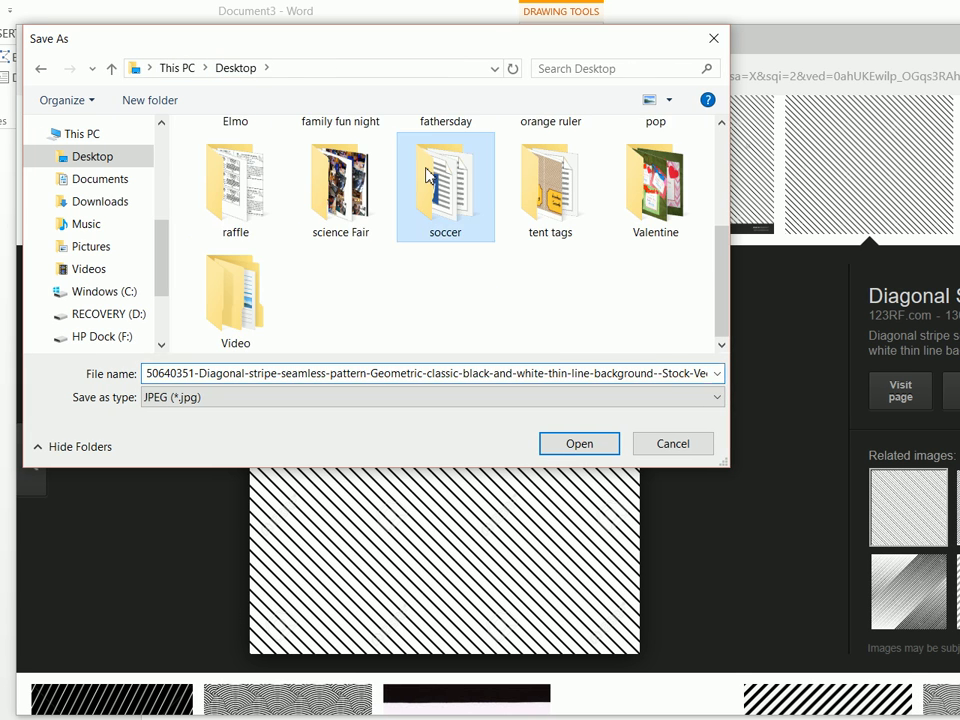
{"action": "double_click", "coordinate": [428, 175]}
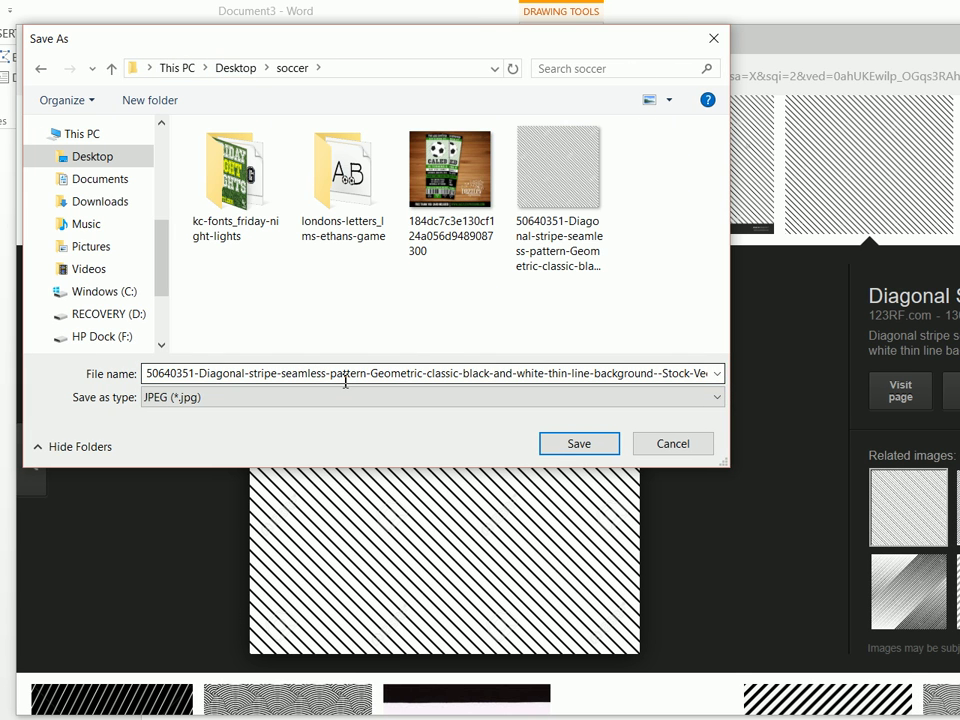
{"action": "double_click", "coordinate": [393, 374]}
{"action": "type", "text": "diagstrip"}
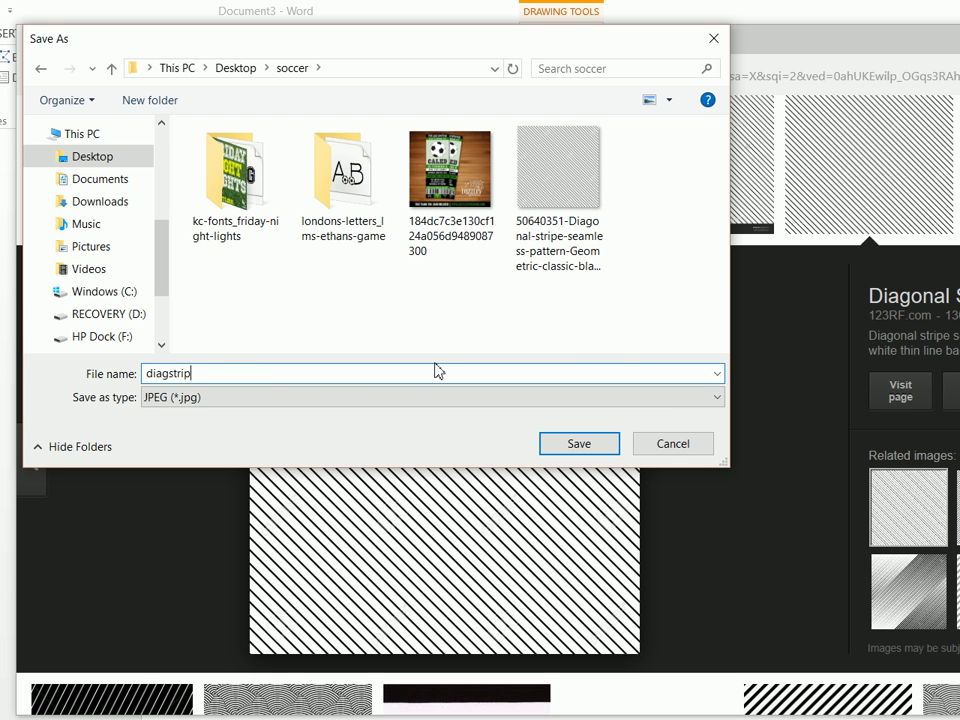
{"action": "key", "text": "Return"}
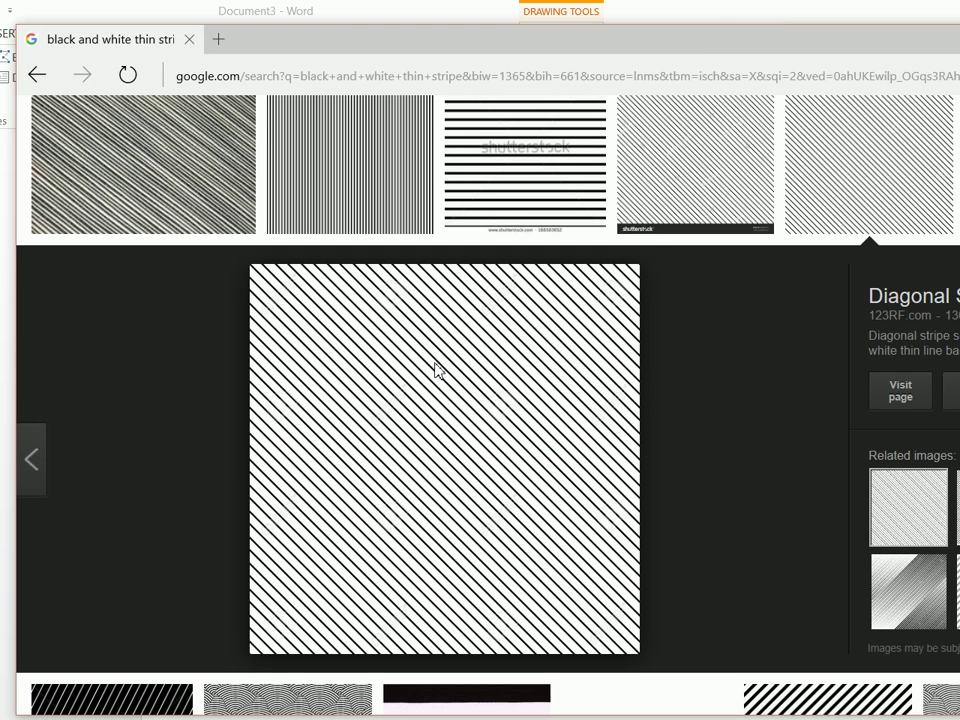
Back in Word, use diagstripe from Desktop > soccer as the picture fill of the box below the VIP bar
{"action": "key", "text": "alt+Tab"}
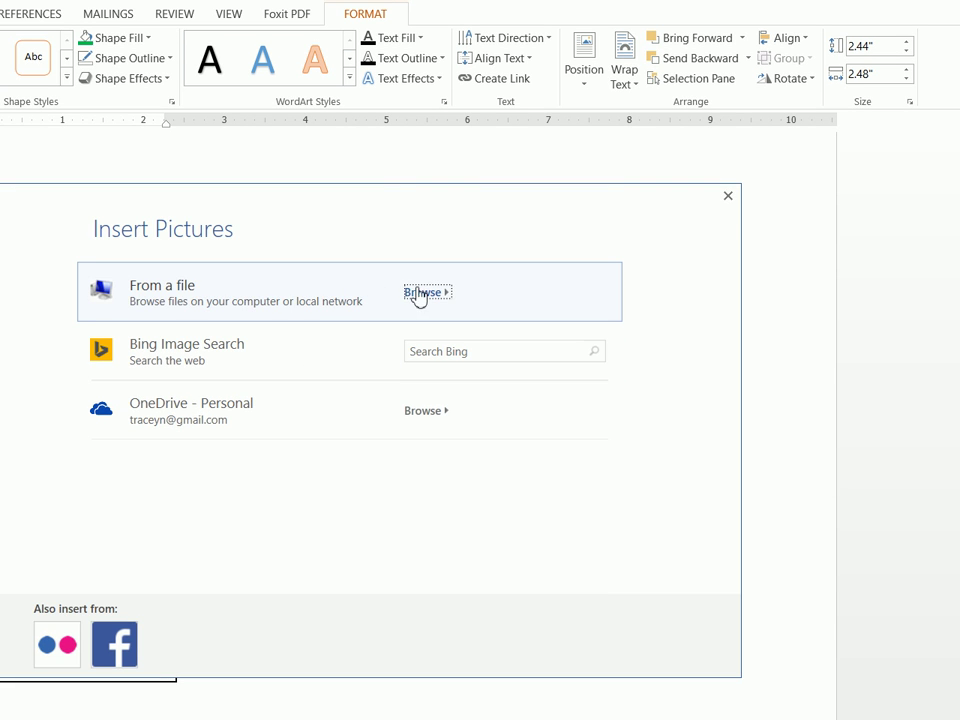
{"action": "left_click", "coordinate": [728, 195]}
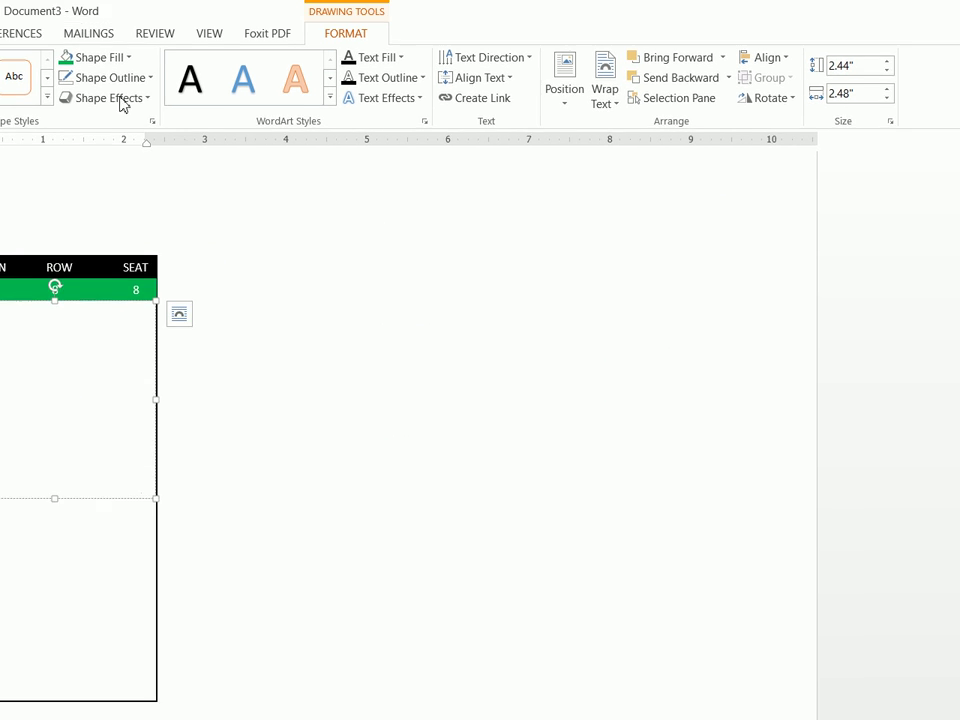
{"action": "left_click", "coordinate": [96, 58]}
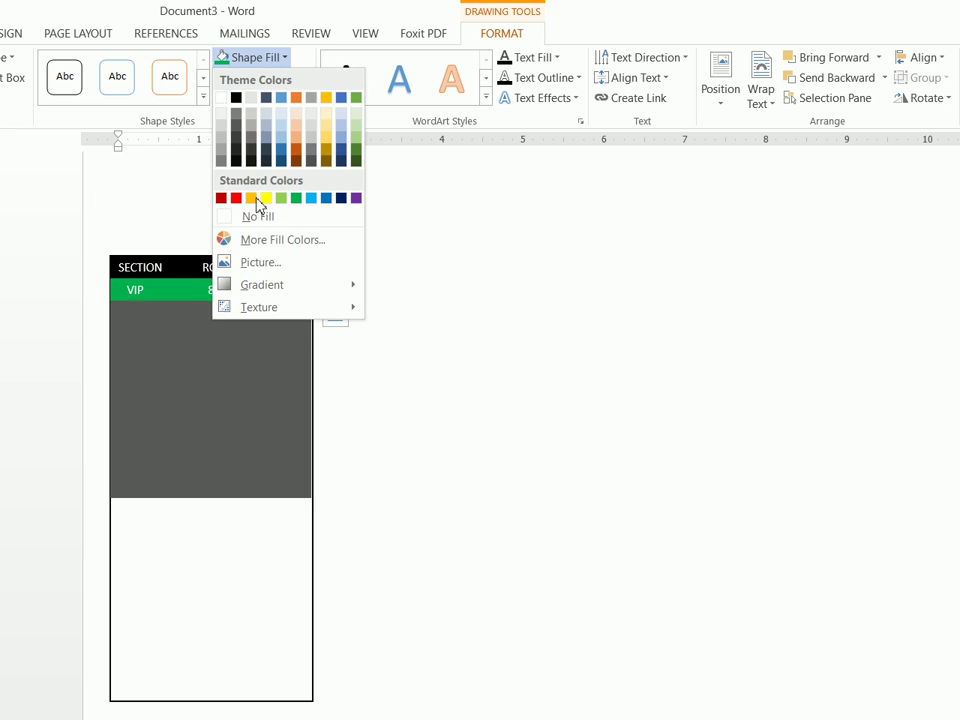
{"action": "left_click", "coordinate": [262, 263]}
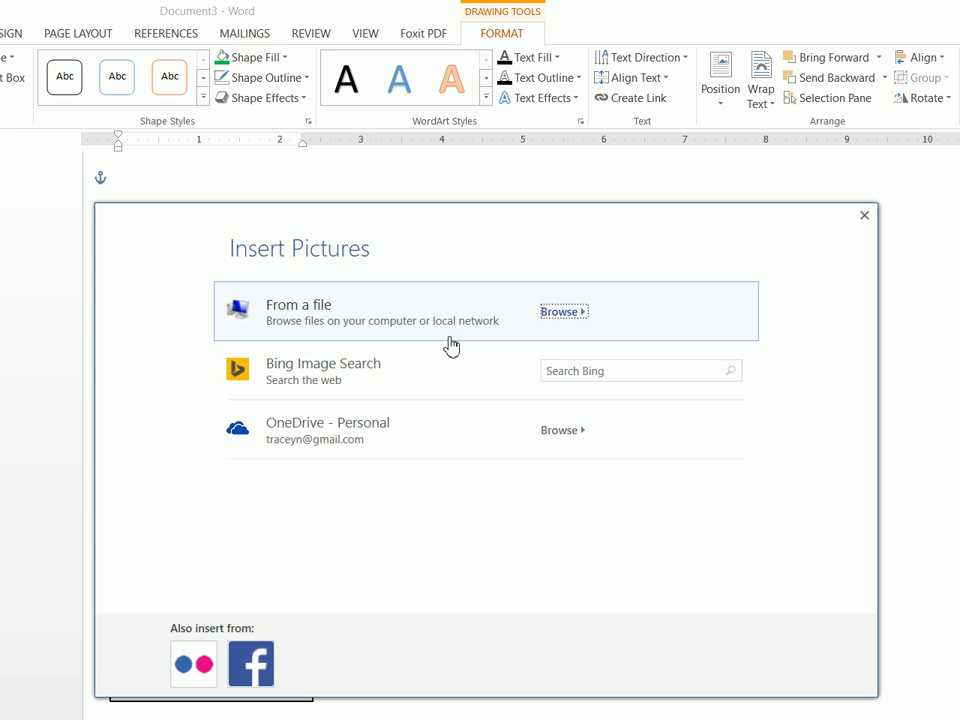
{"action": "key", "text": "Escape"}
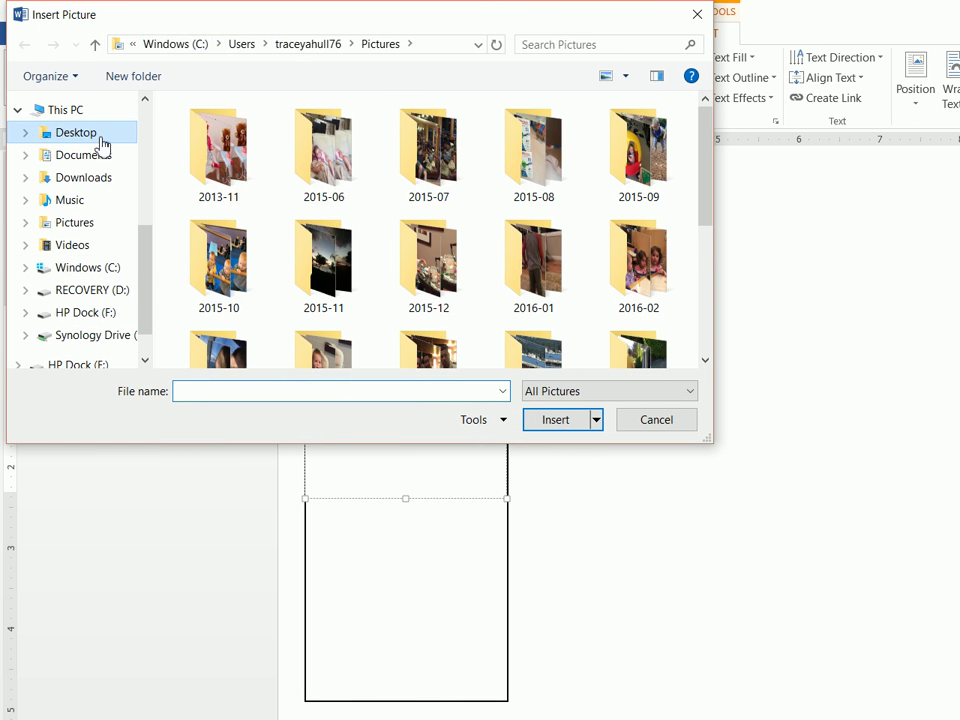
{"action": "left_click", "coordinate": [50, 133]}
{"action": "scroll", "coordinate": [366, 290], "scroll_direction": "down", "scroll_amount": 1}
{"action": "scroll", "coordinate": [408, 292], "scroll_direction": "down", "scroll_amount": 1}
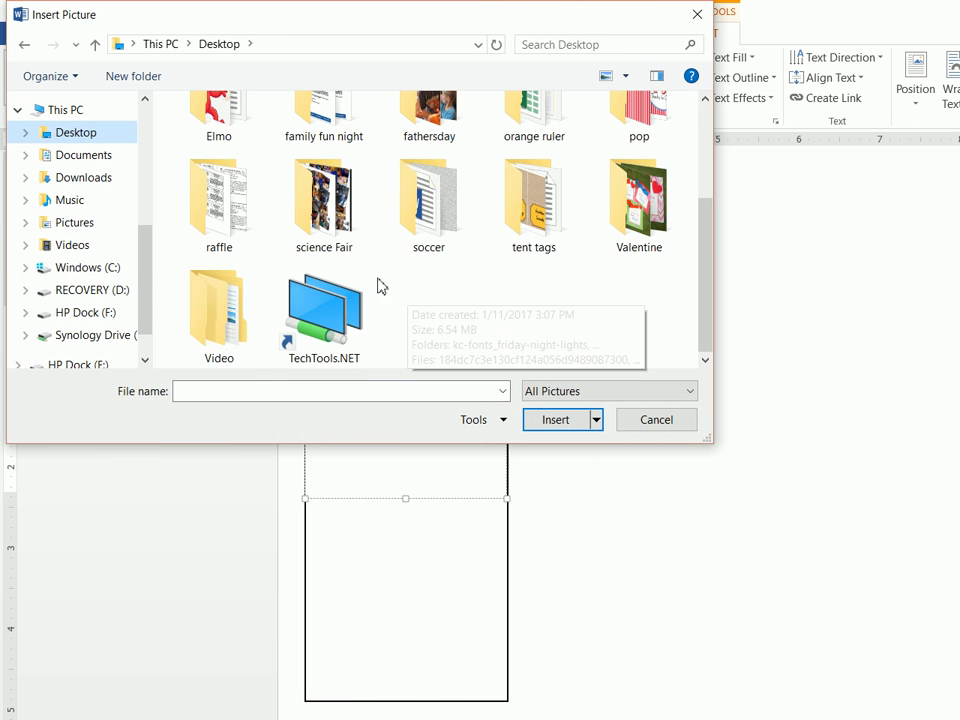
{"action": "double_click", "coordinate": [431, 214]}
{"action": "left_click", "coordinate": [222, 296]}
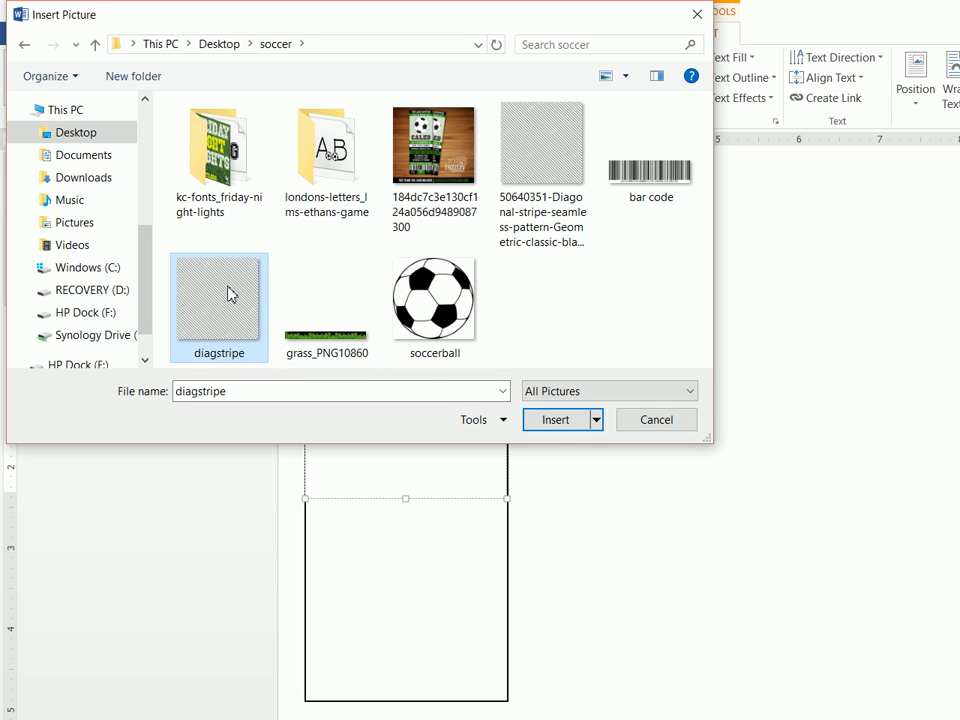
{"action": "left_click", "coordinate": [555, 419]}
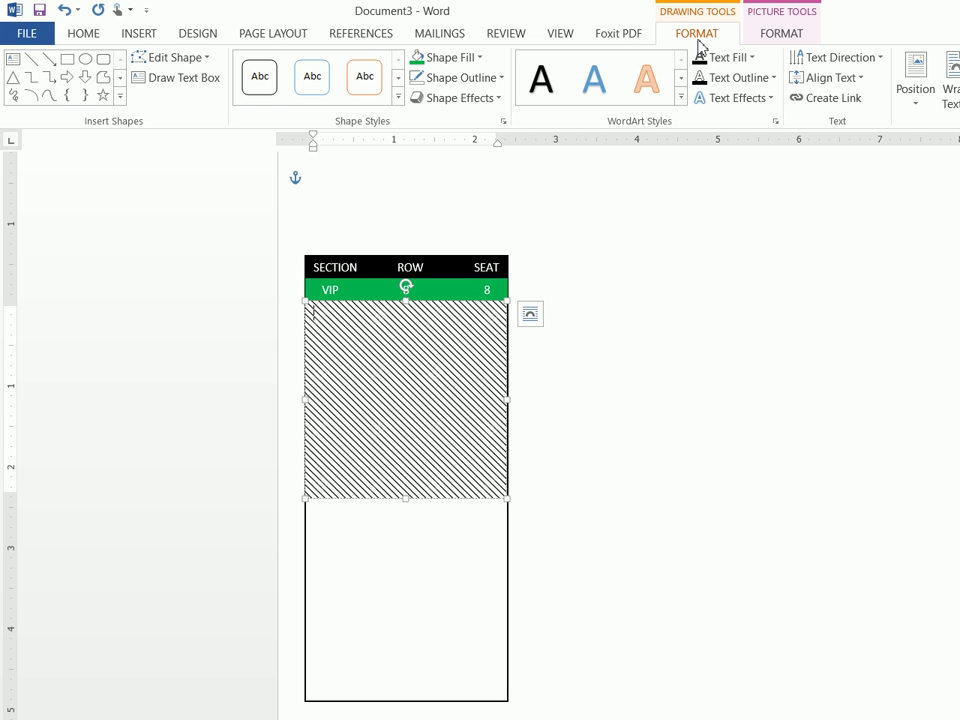
Recolor the stripe picture with the Green, Accent color 6 Light swatch
{"action": "left_click", "coordinate": [782, 36]}
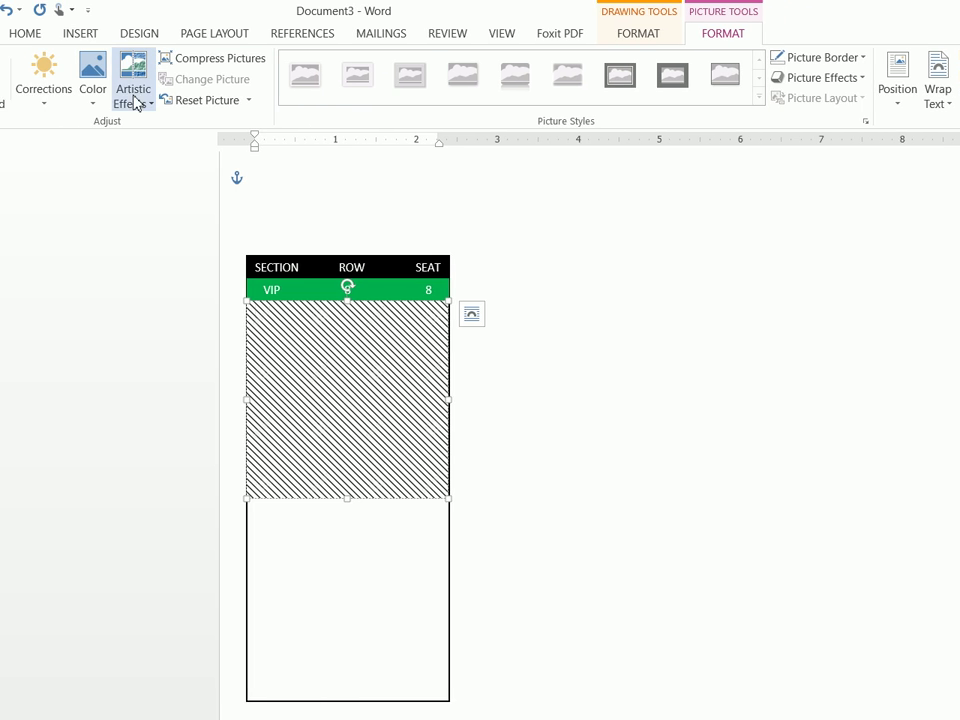
{"action": "left_click", "coordinate": [38, 88]}
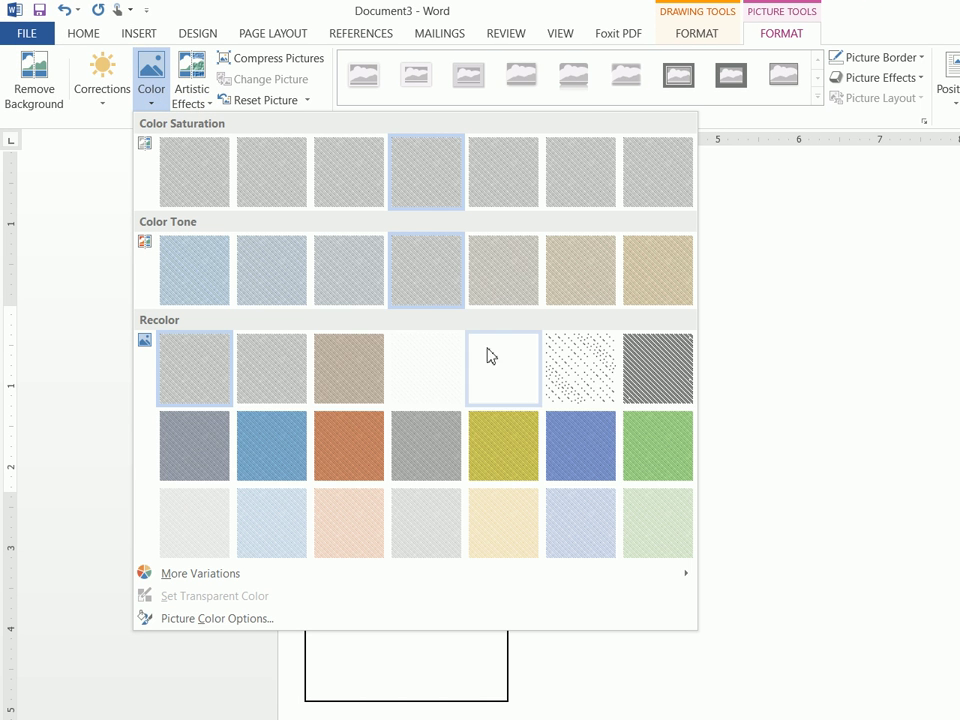
{"action": "left_click", "coordinate": [654, 469]}
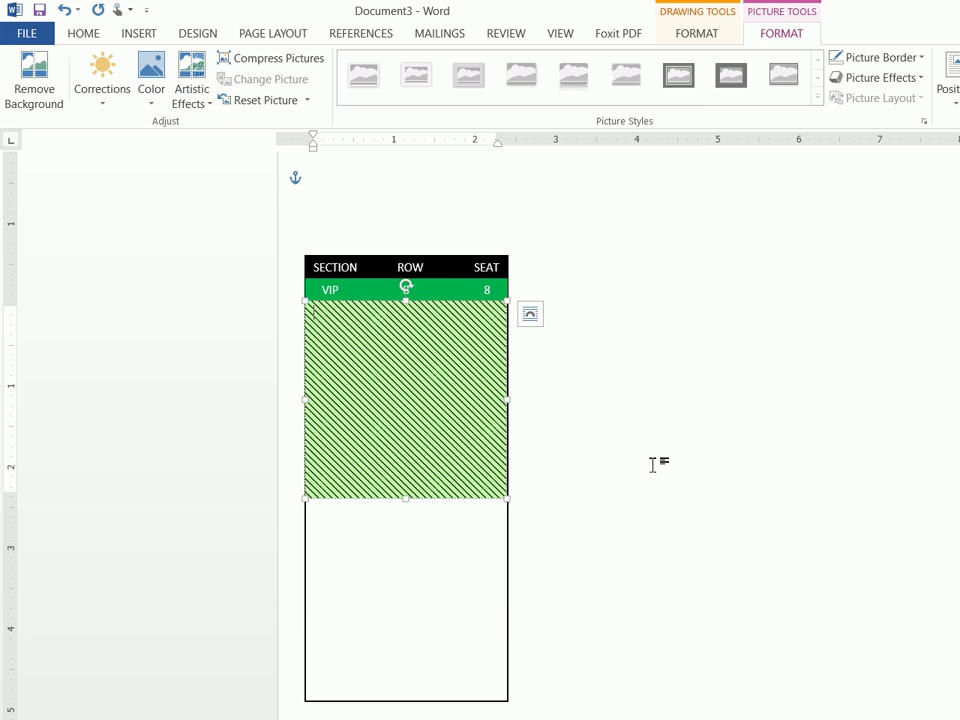
{"action": "left_click", "coordinate": [148, 80]}
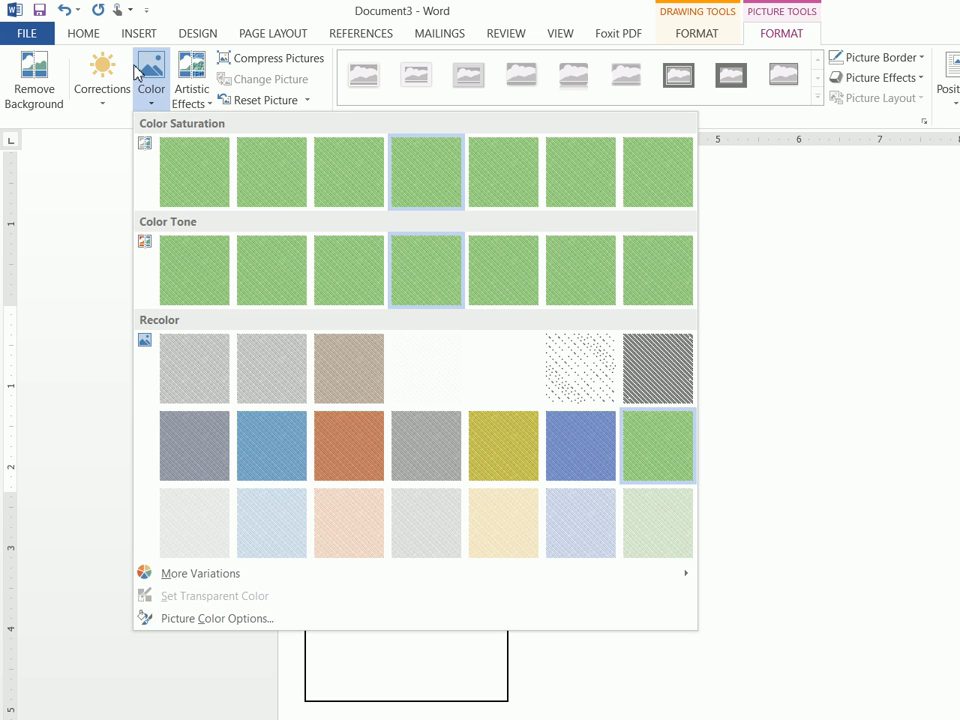
{"action": "left_click", "coordinate": [640, 520]}
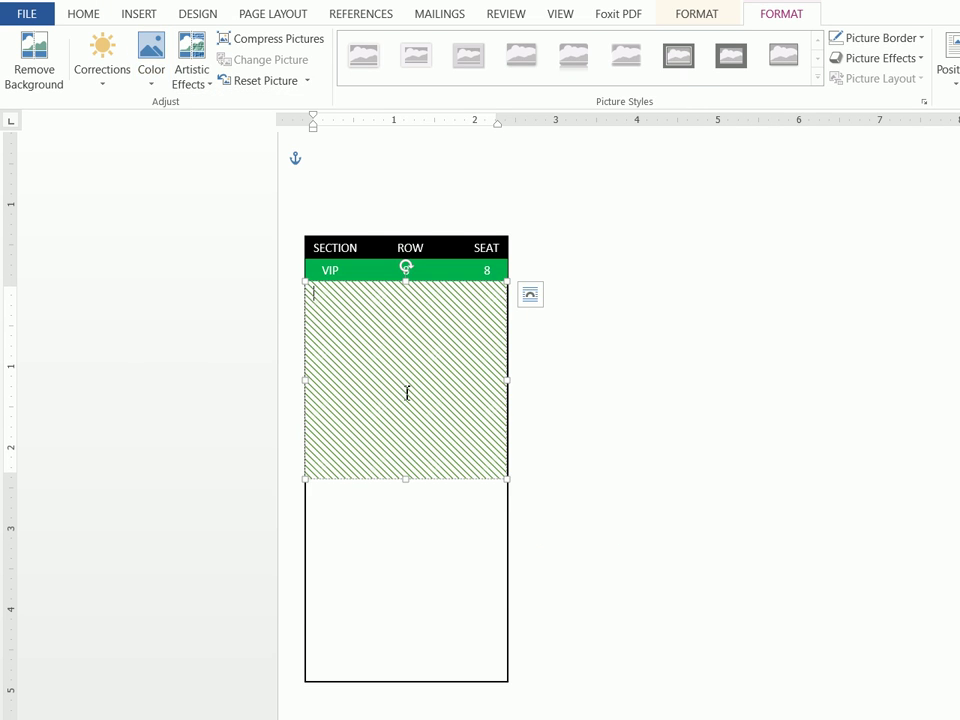
{"action": "left_click", "coordinate": [140, 72]}
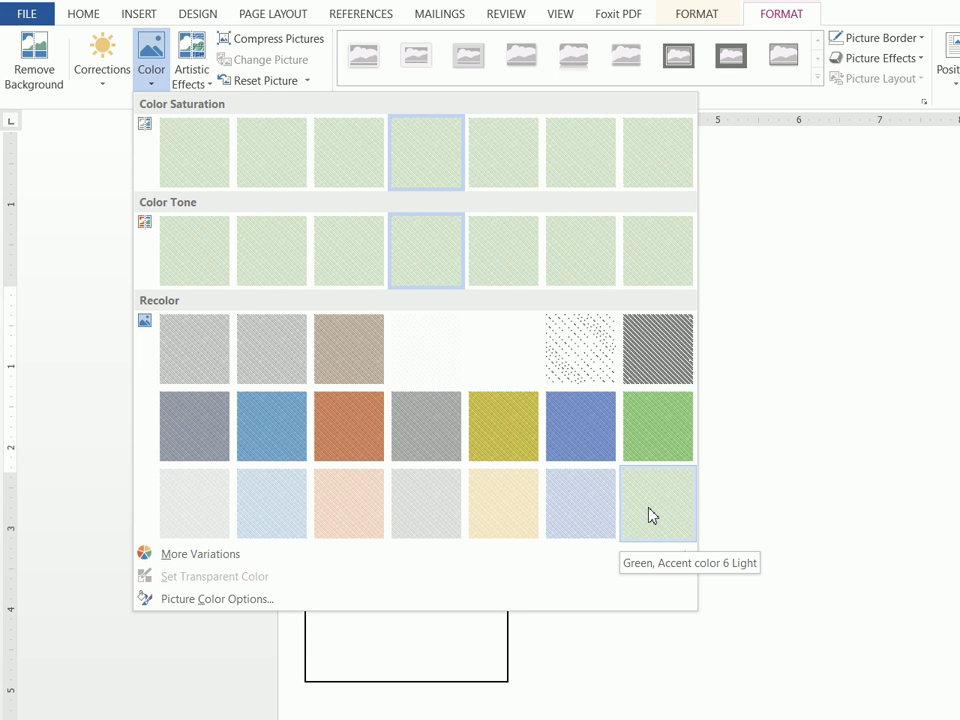
{"action": "left_click", "coordinate": [652, 515]}
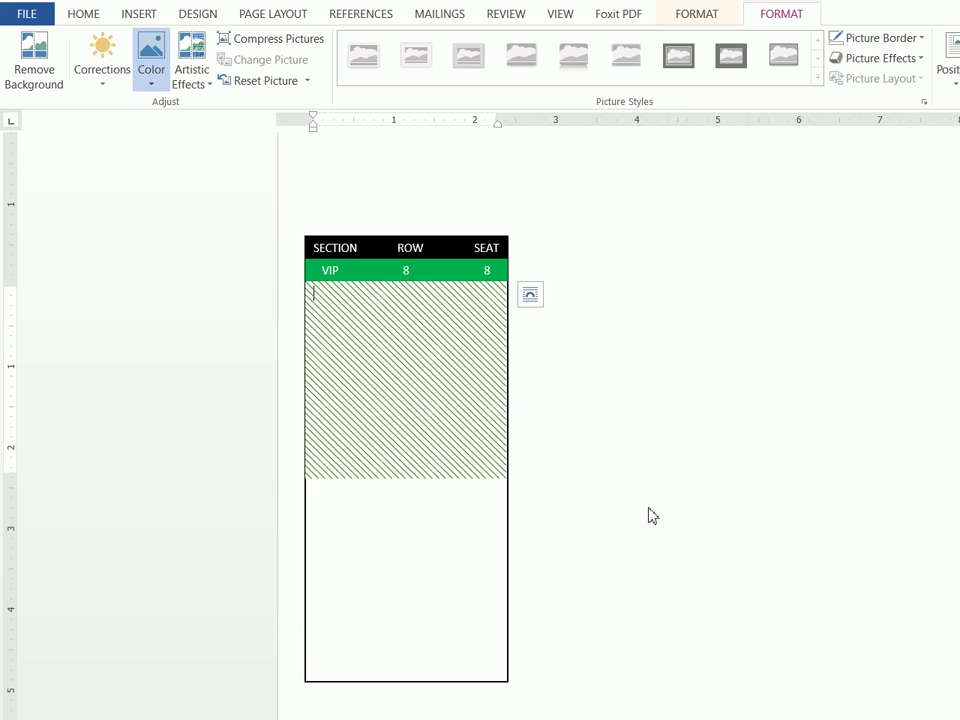
Deselect and reselect the striped box to check the light green result
{"action": "left_click", "coordinate": [650, 514]}
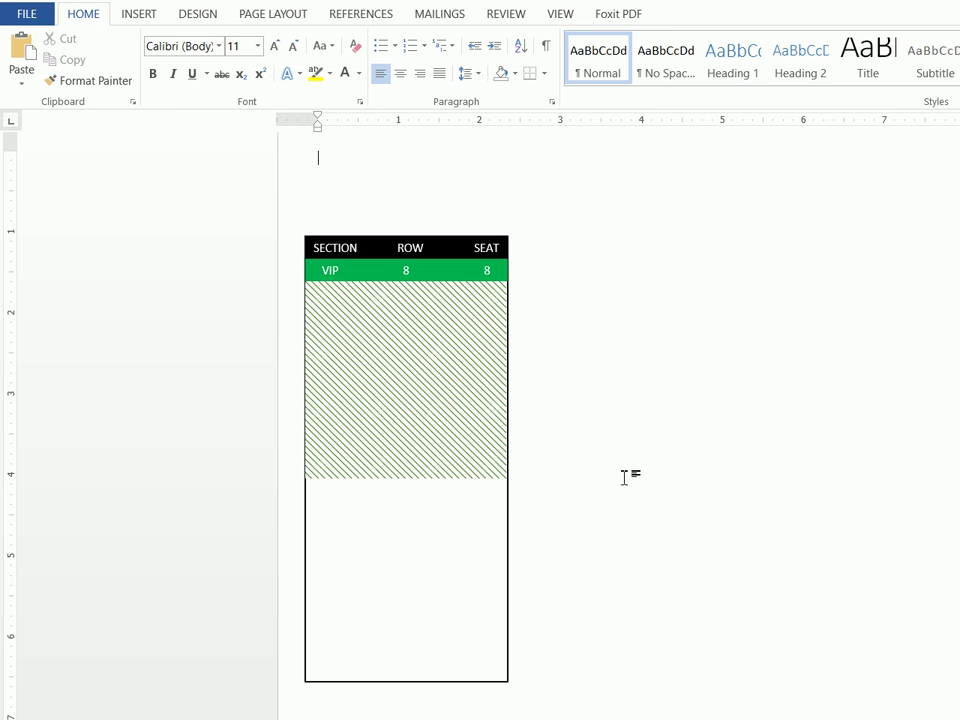
{"action": "left_click", "coordinate": [456, 422]}
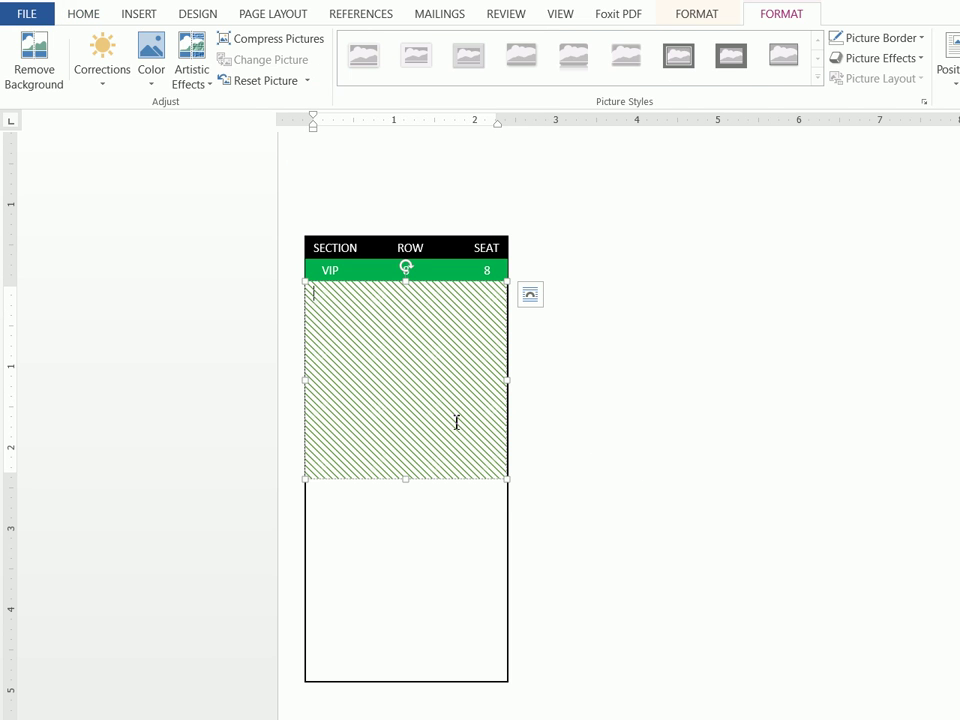
{"action": "left_click", "coordinate": [570, 518]}
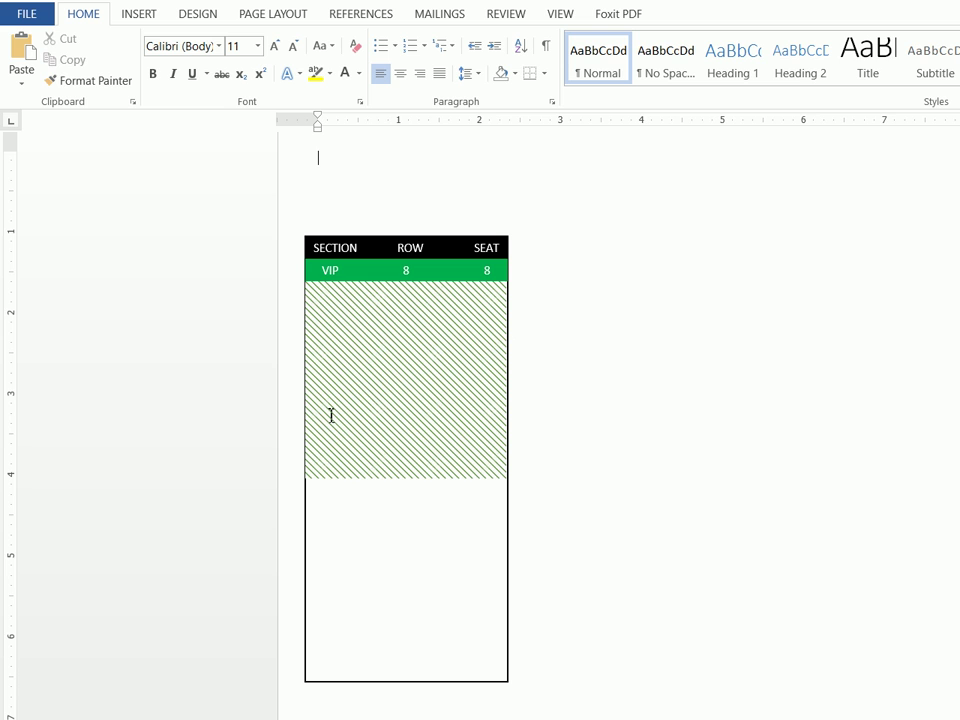
{"action": "left_click", "coordinate": [365, 402]}
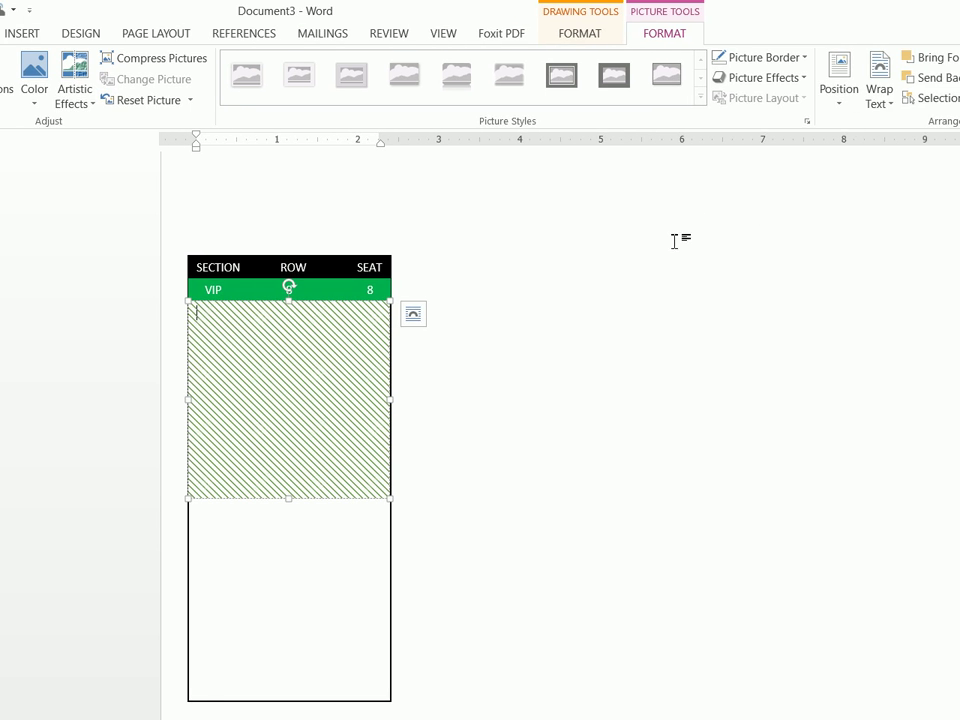
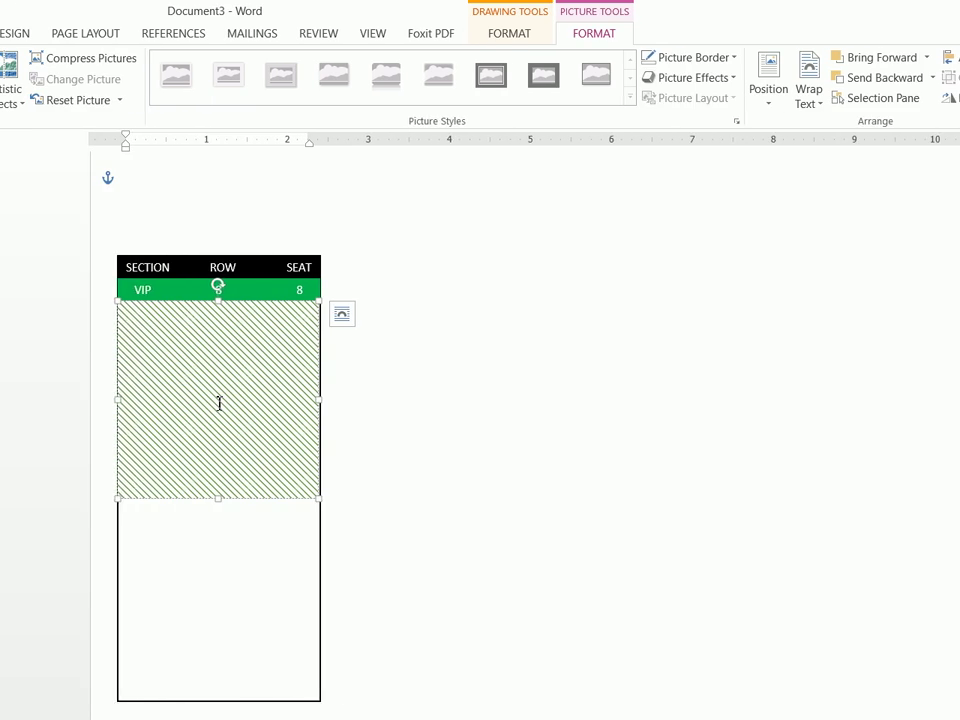
Reselect the hatched stripe picture and nudge it slightly to the right
{"action": "left_click", "coordinate": [285, 525]}
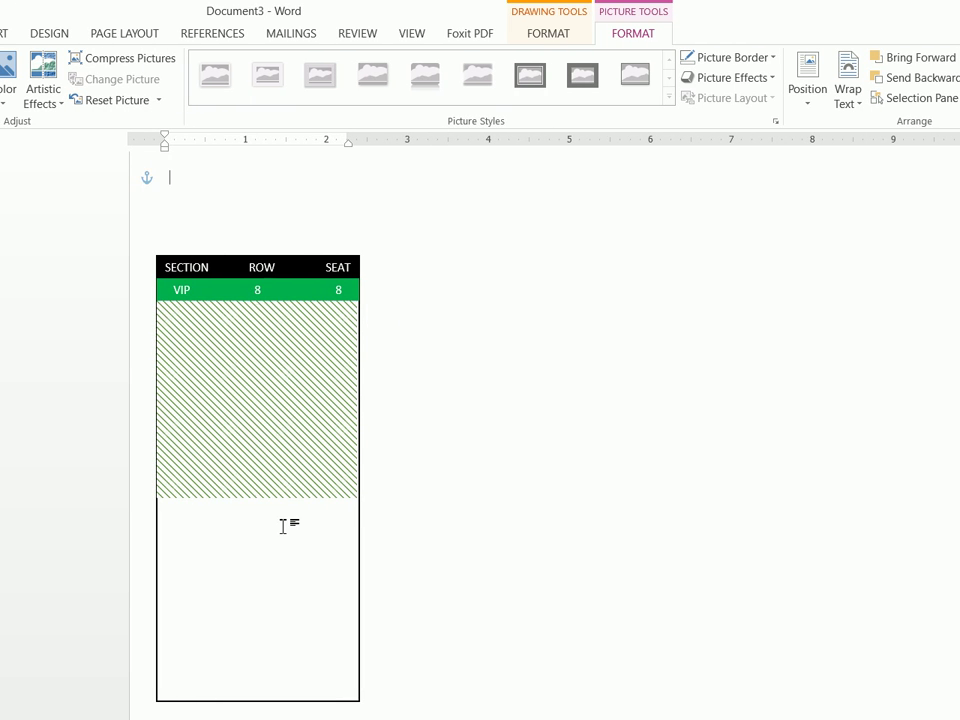
{"action": "left_click", "coordinate": [279, 476]}
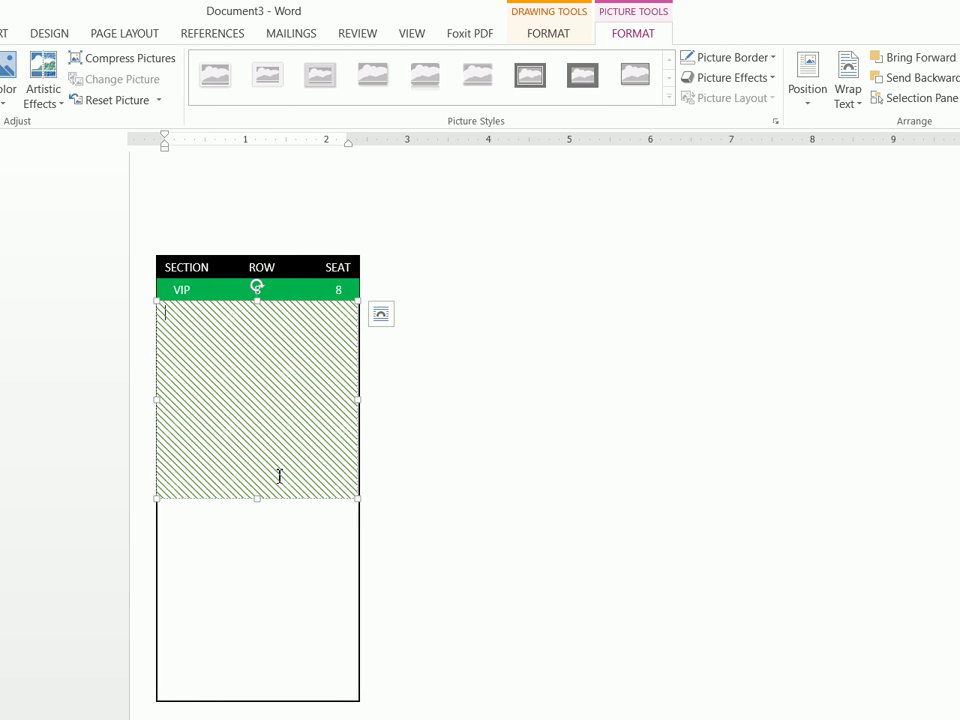
{"action": "left_click", "coordinate": [281, 503]}
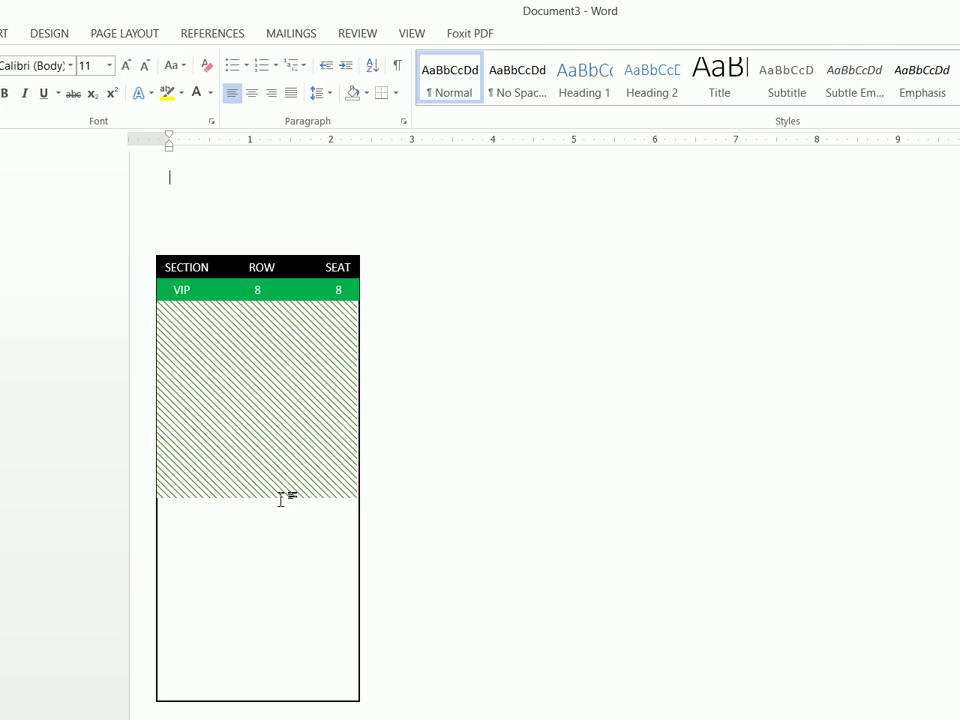
{"action": "left_click", "coordinate": [281, 497]}
{"action": "left_click", "coordinate": [281, 498]}
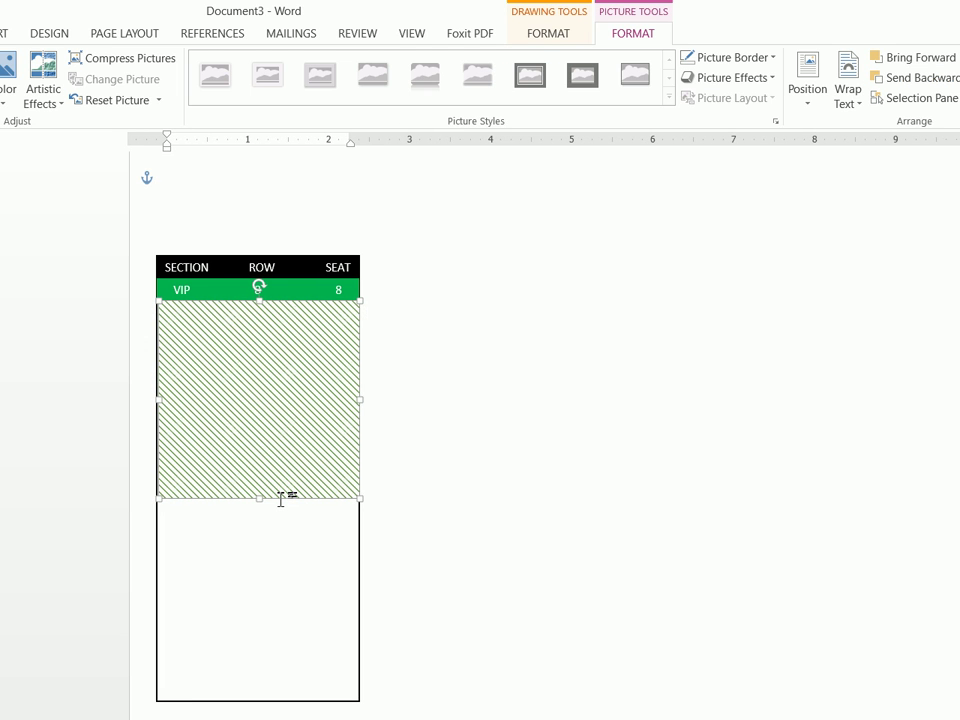
{"action": "left_click", "coordinate": [503, 469]}
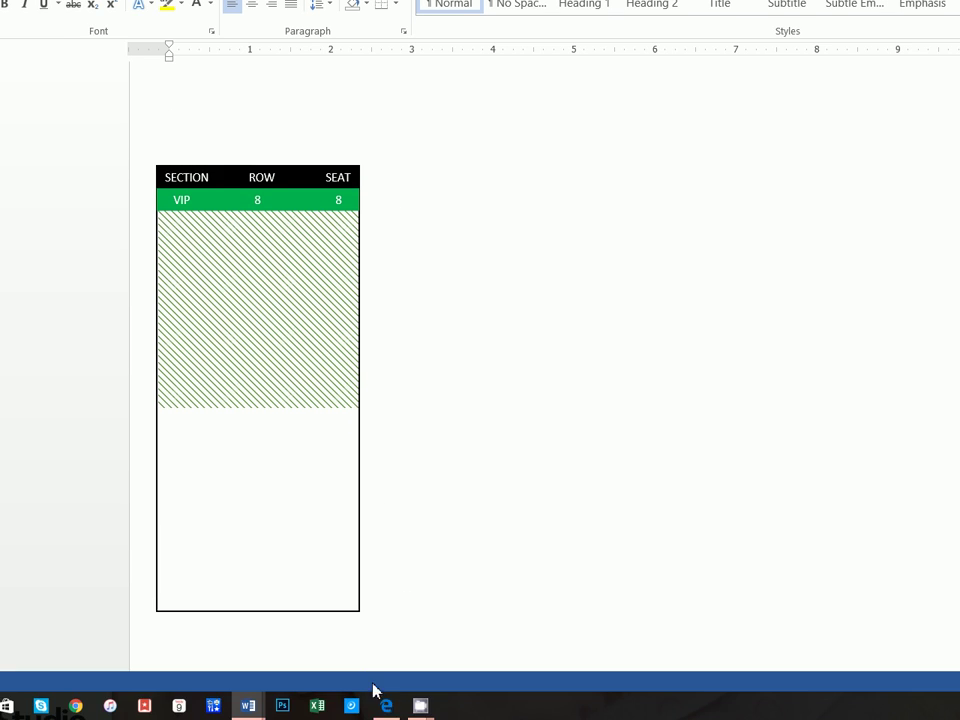
Search Google Images in Edge for 'soccer ball .png' and preview the first ball
{"action": "left_click", "coordinate": [378, 700]}
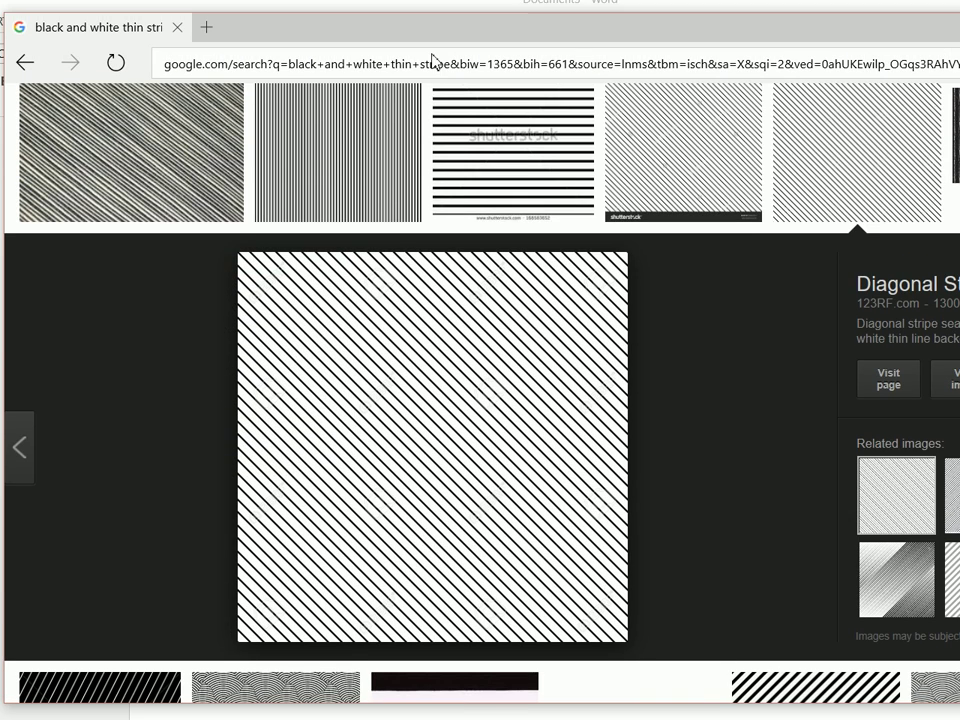
{"action": "left_click", "coordinate": [435, 8]}
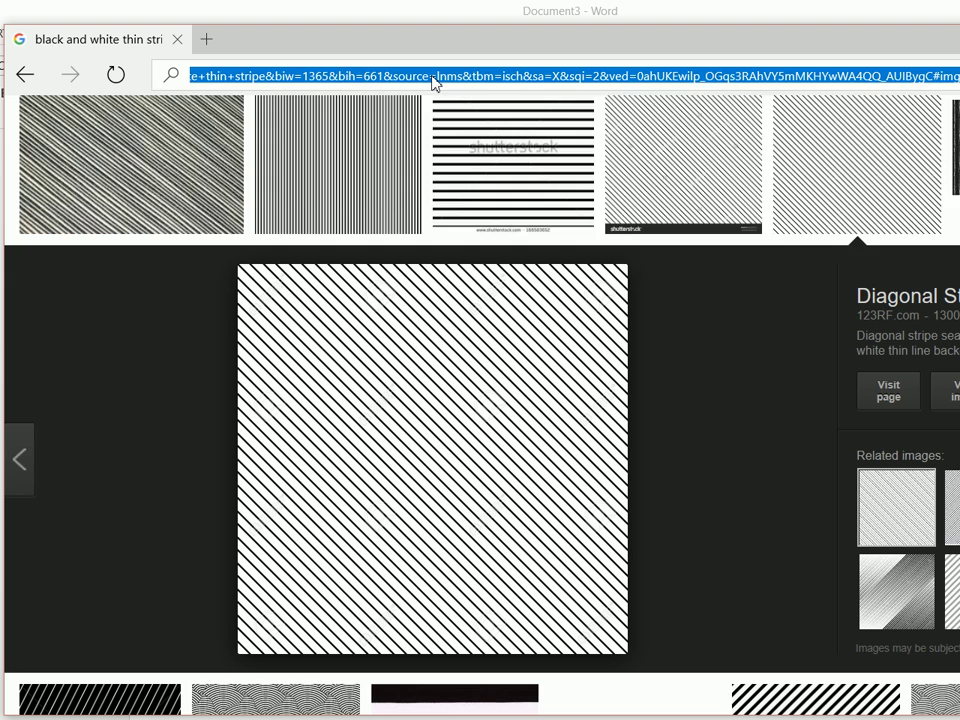
{"action": "type", "text": "soccer bal"}
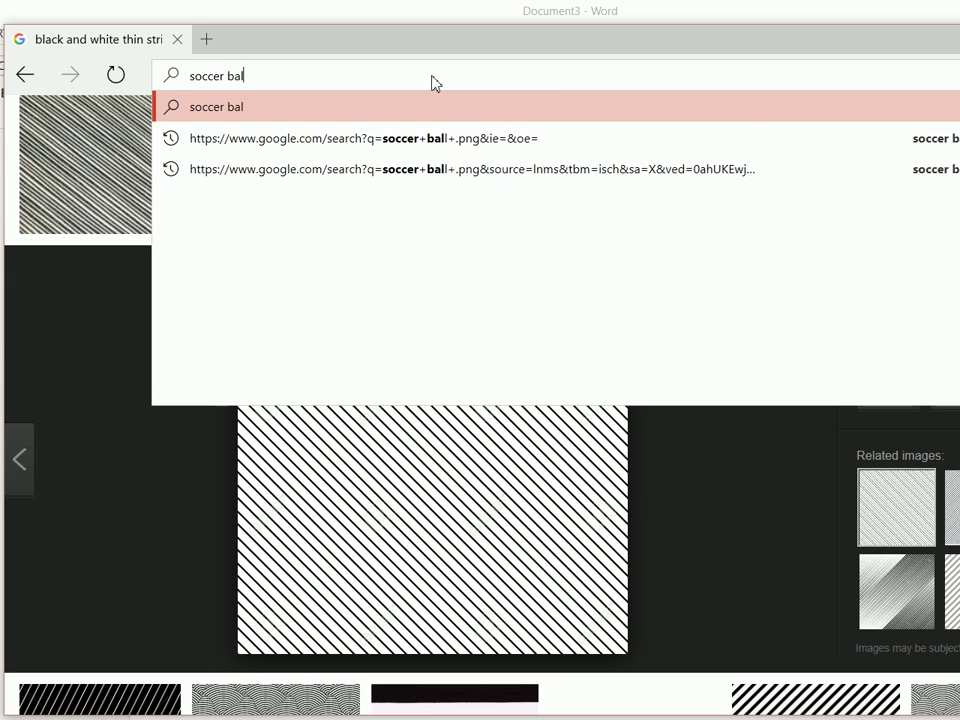
{"action": "type", "text": "l ."}
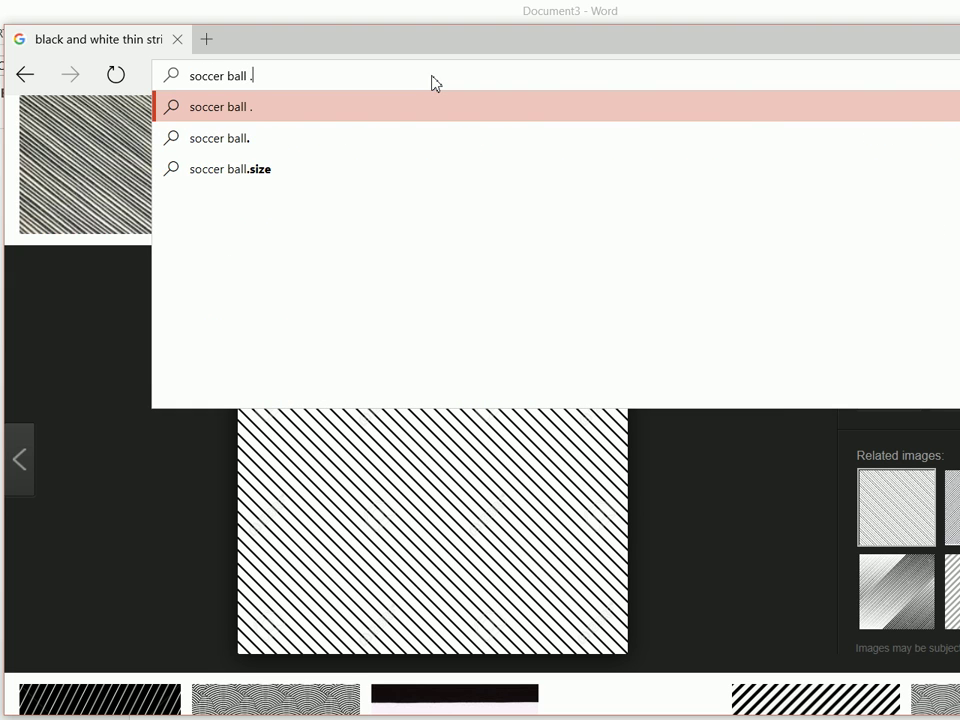
{"action": "type", "text": "png"}
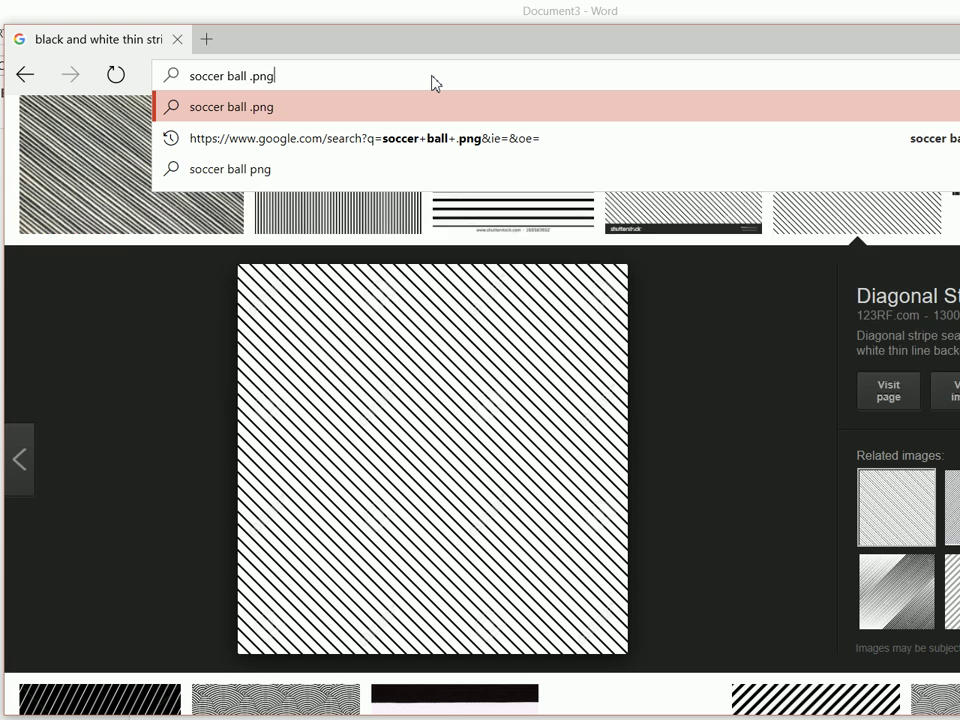
{"action": "key", "text": "Return"}
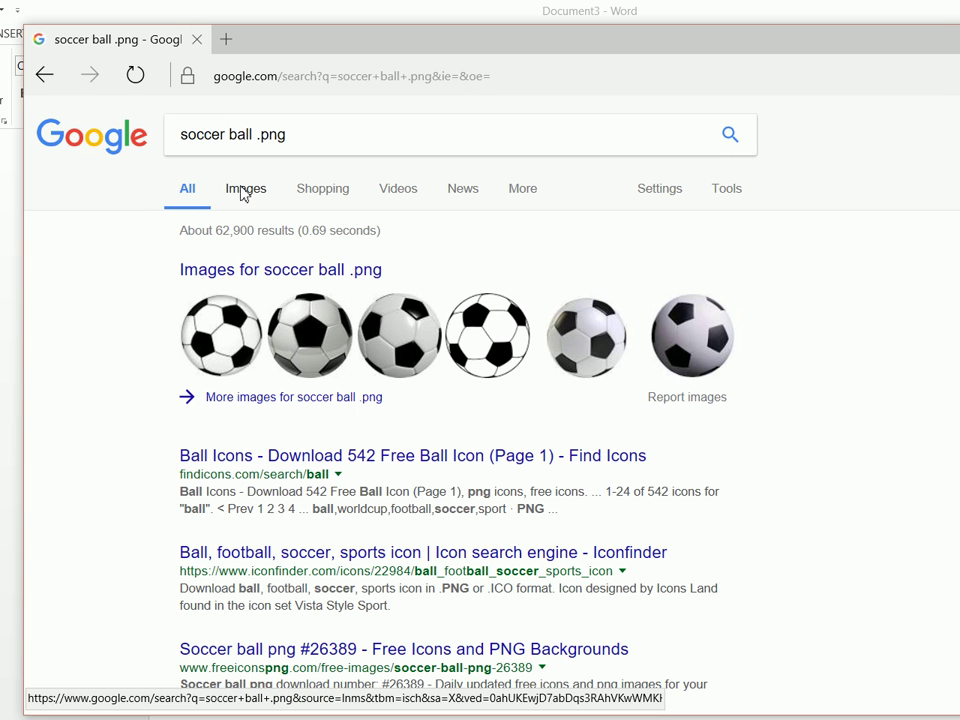
{"action": "left_click", "coordinate": [245, 190]}
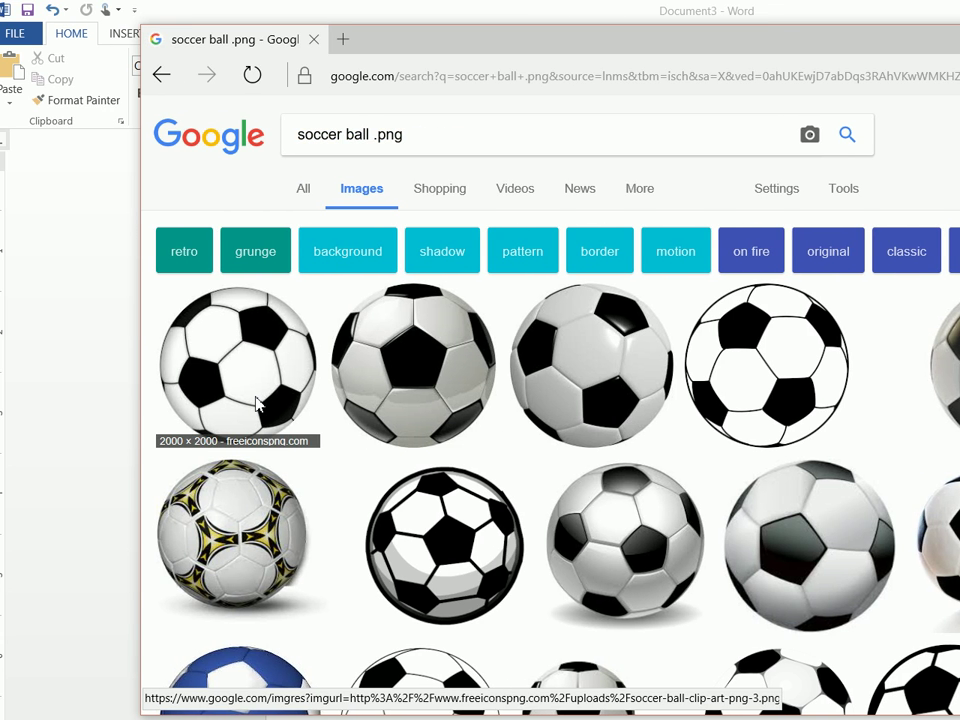
{"action": "left_click", "coordinate": [256, 404]}
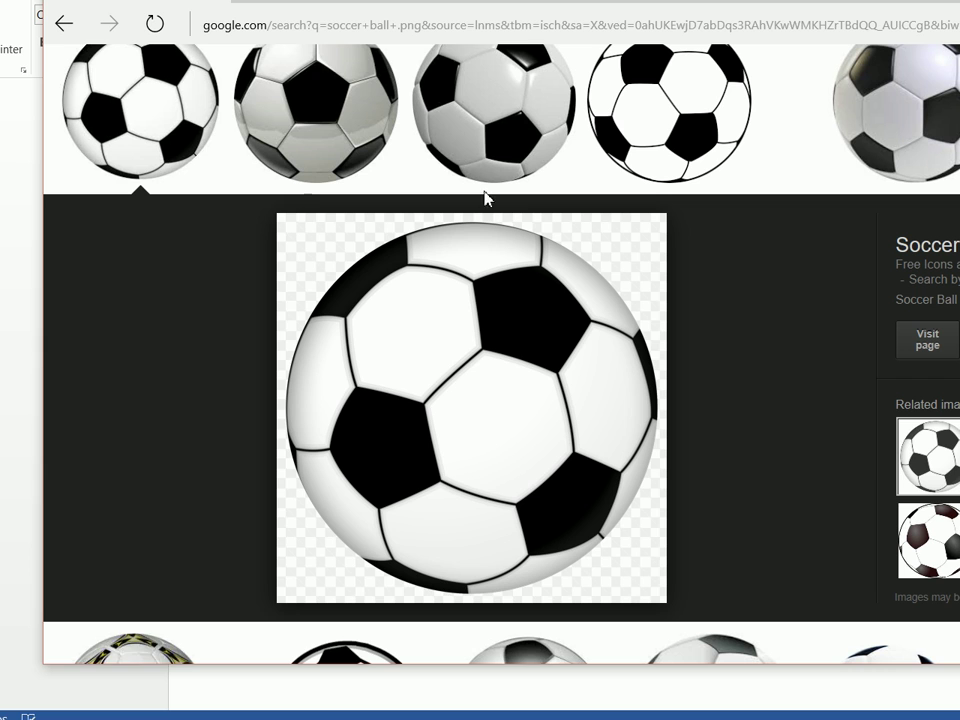
Save the soccer ball picture to the soccer folder under the name soccer
{"action": "right_click", "coordinate": [472, 358]}
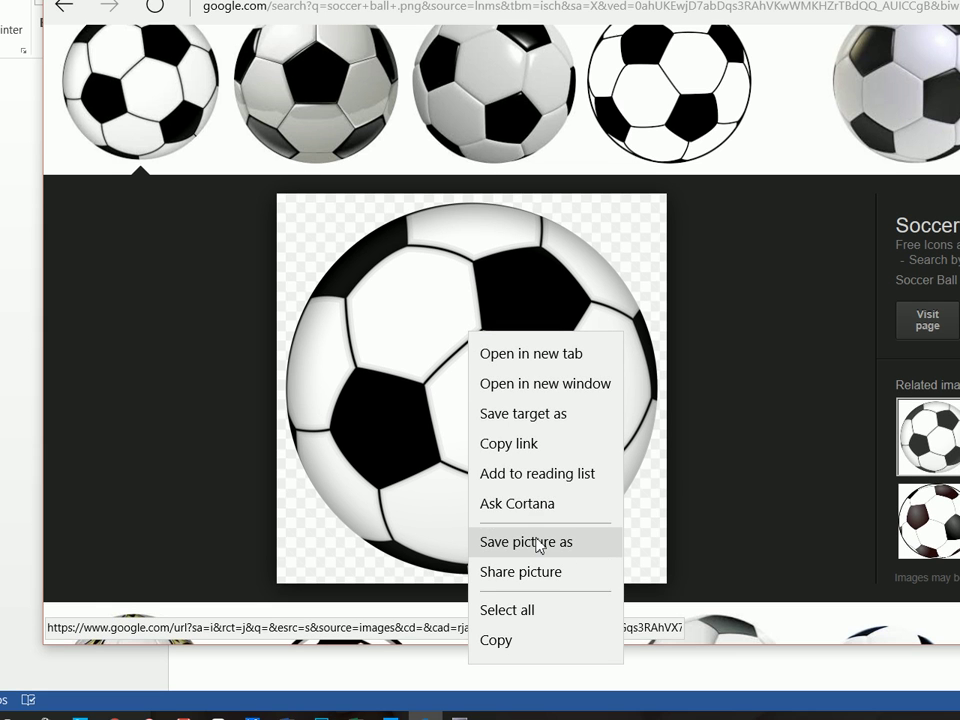
{"action": "left_click", "coordinate": [545, 562]}
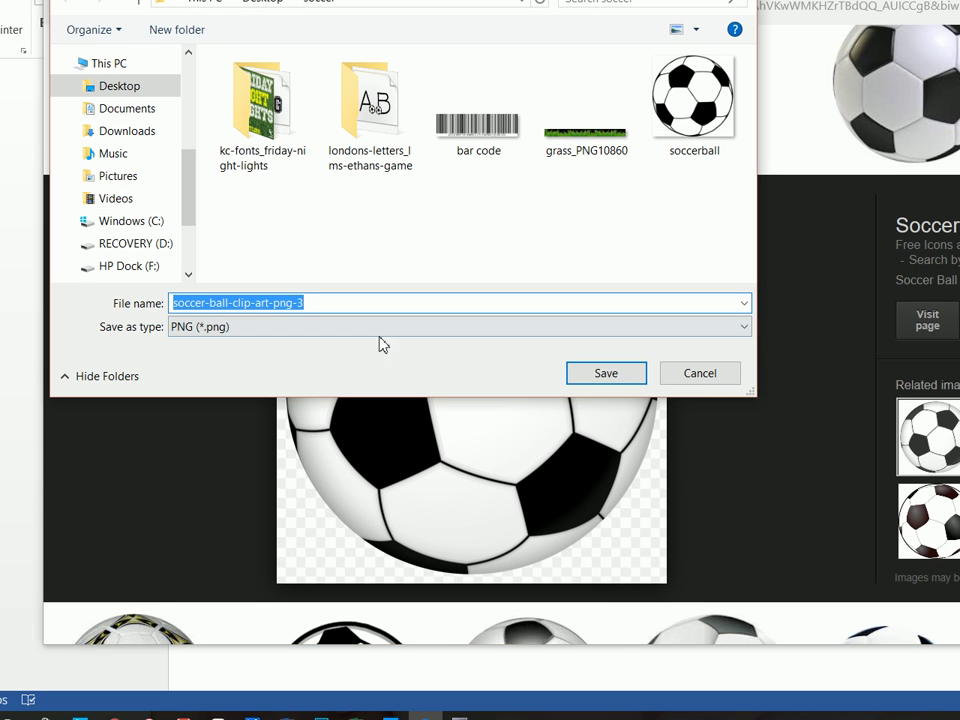
{"action": "type", "text": "soc"}
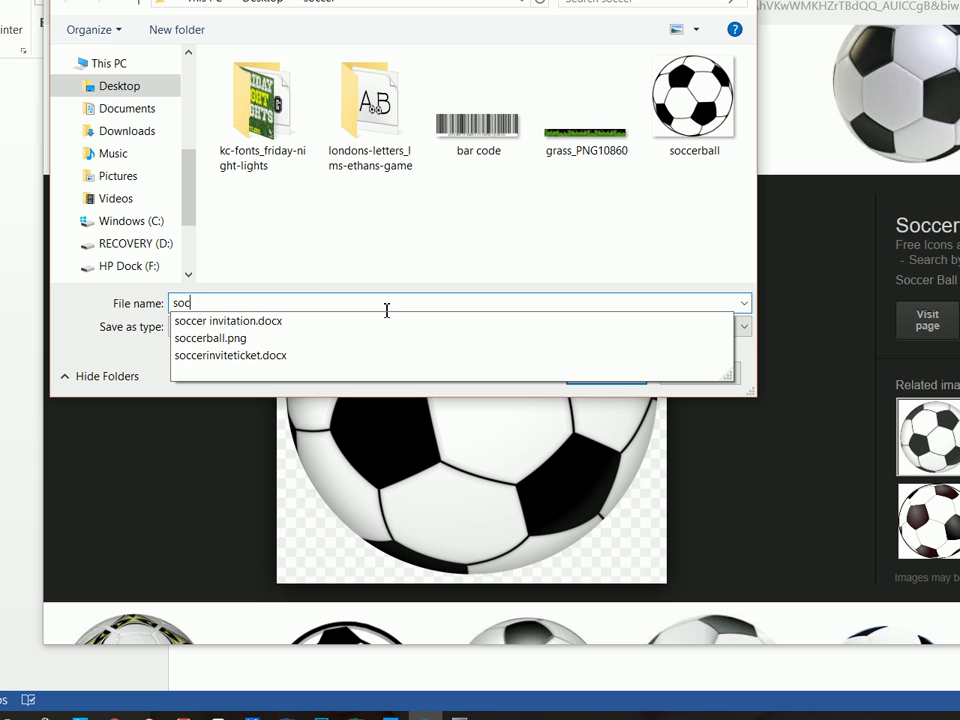
{"action": "type", "text": "cer"}
{"action": "key", "text": "Return"}
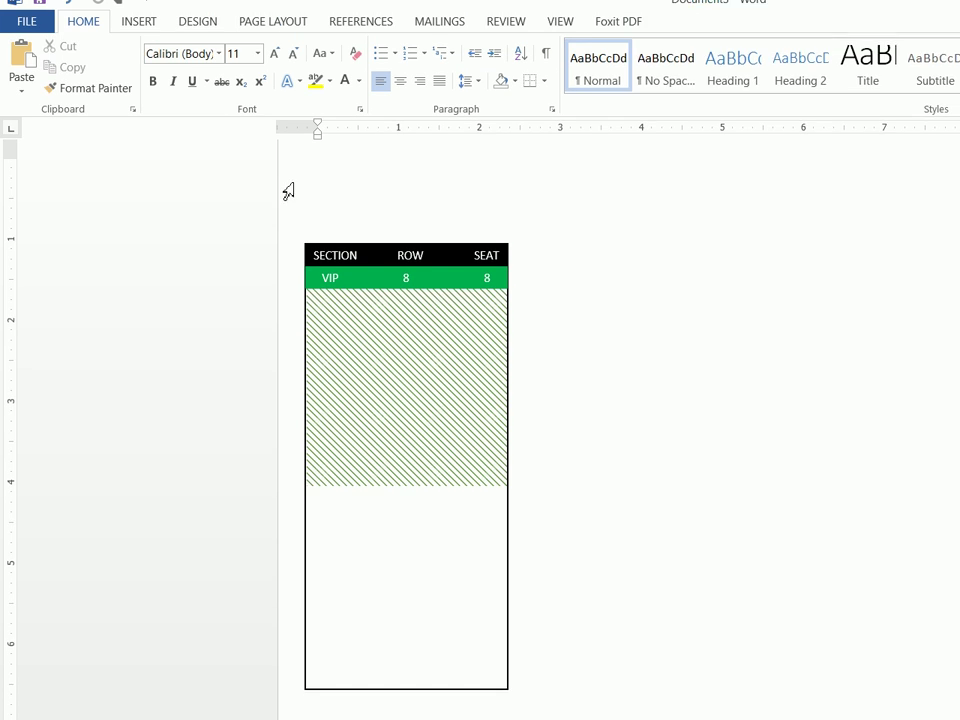
Insert the saved soccer picture from the soccer folder into the ticket document
{"action": "left_click", "coordinate": [150, 24]}
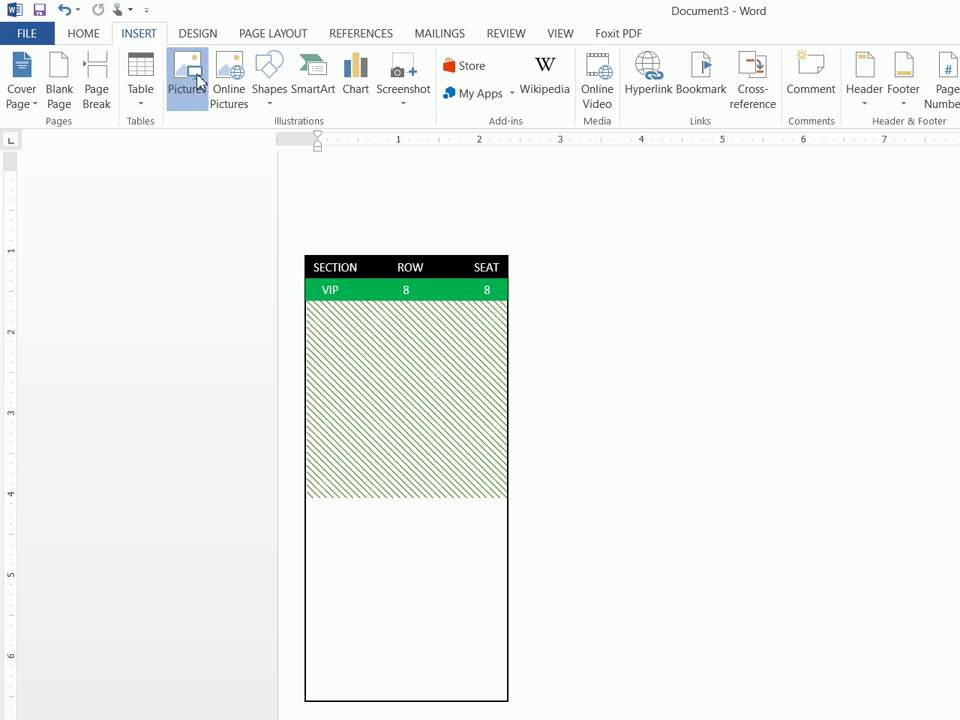
{"action": "left_click", "coordinate": [199, 82]}
{"action": "left_click", "coordinate": [489, 274]}
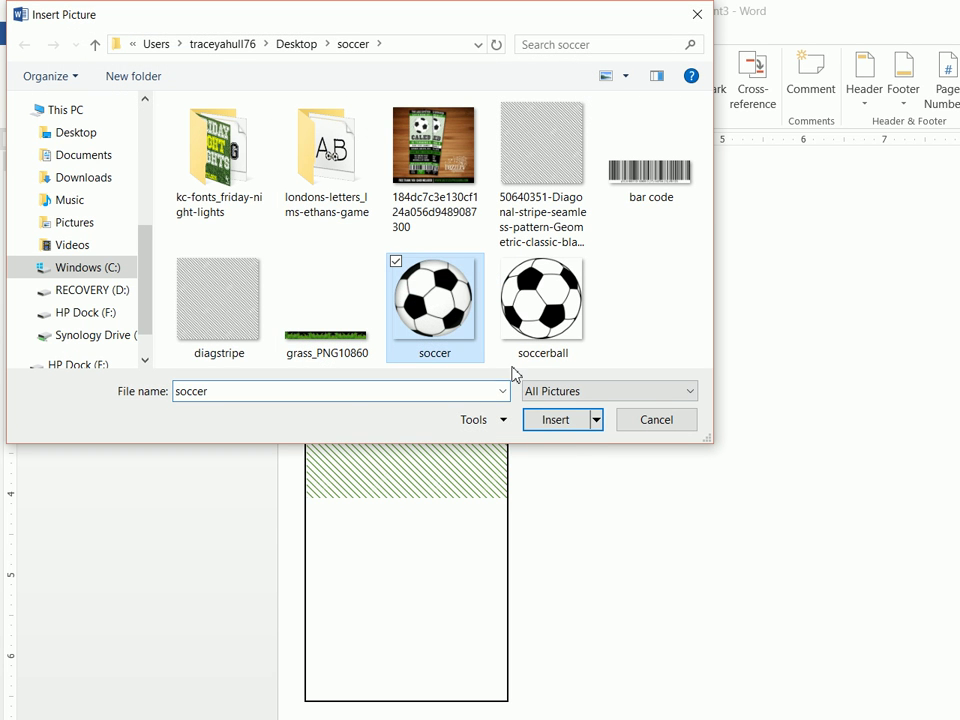
{"action": "left_click", "coordinate": [555, 419]}
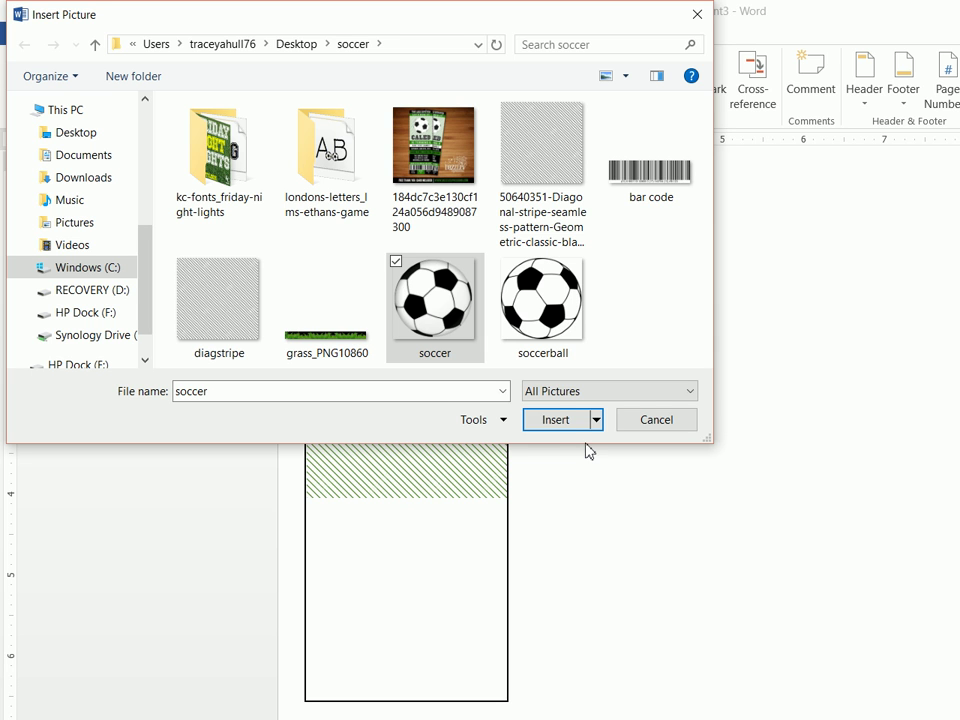
{"action": "left_click", "coordinate": [556, 420]}
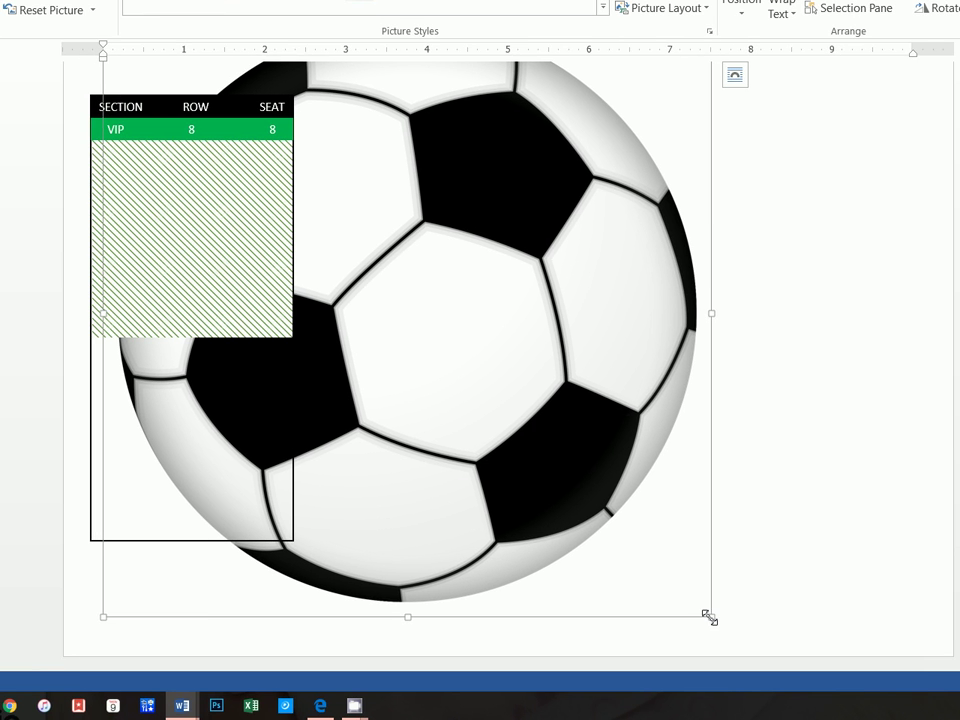
Set the soccer ball picture's text wrapping to In Front of Text
{"action": "left_click_drag", "start_coordinate": [708, 617], "coordinate": [544, 418]}
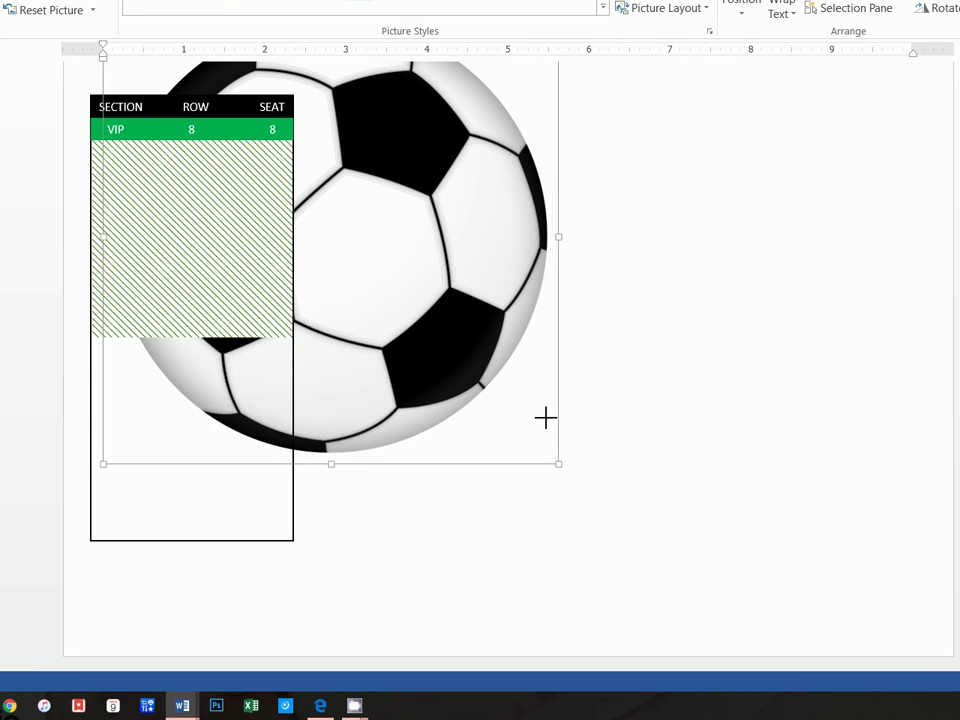
{"action": "scroll", "coordinate": [465, 354], "scroll_direction": "up", "scroll_amount": 2}
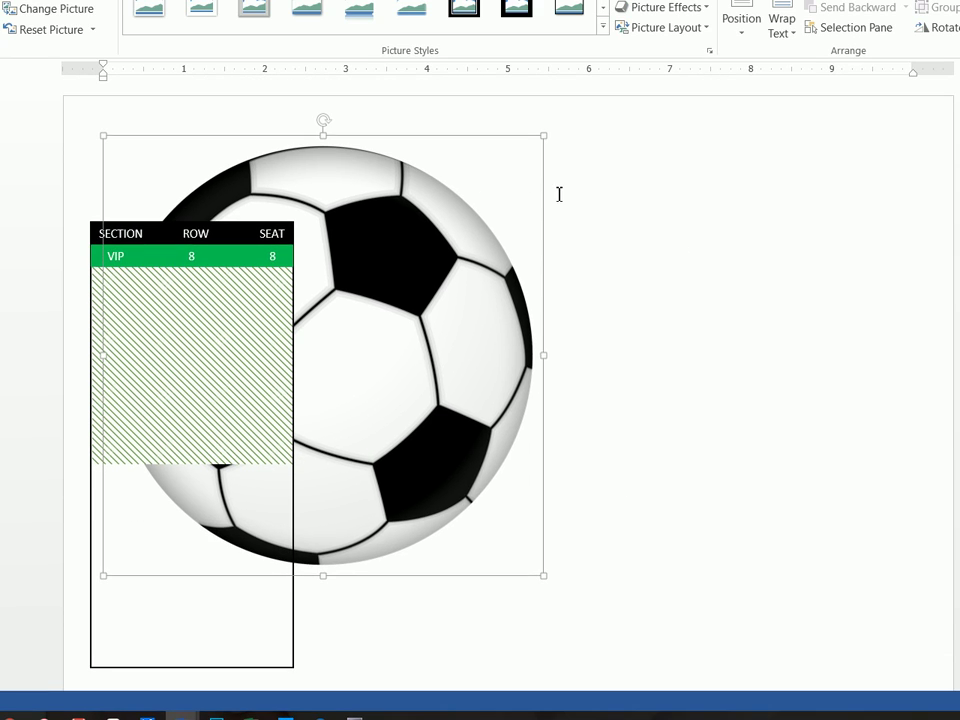
{"action": "right_click", "coordinate": [472, 184]}
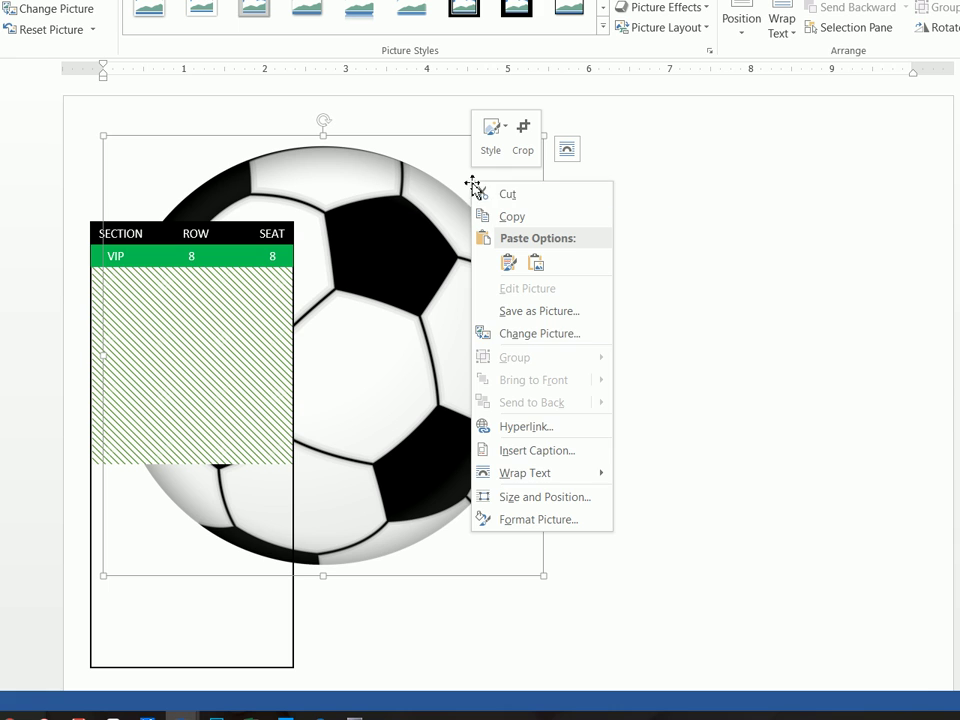
{"action": "mouse_move", "coordinate": [539, 484]}
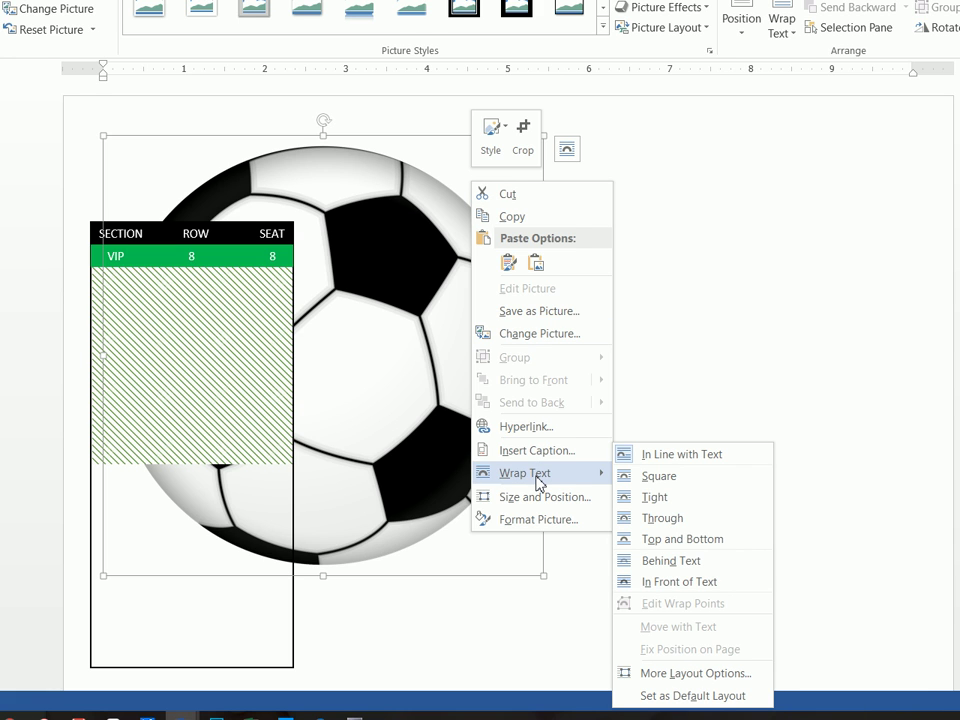
{"action": "left_click", "coordinate": [665, 583]}
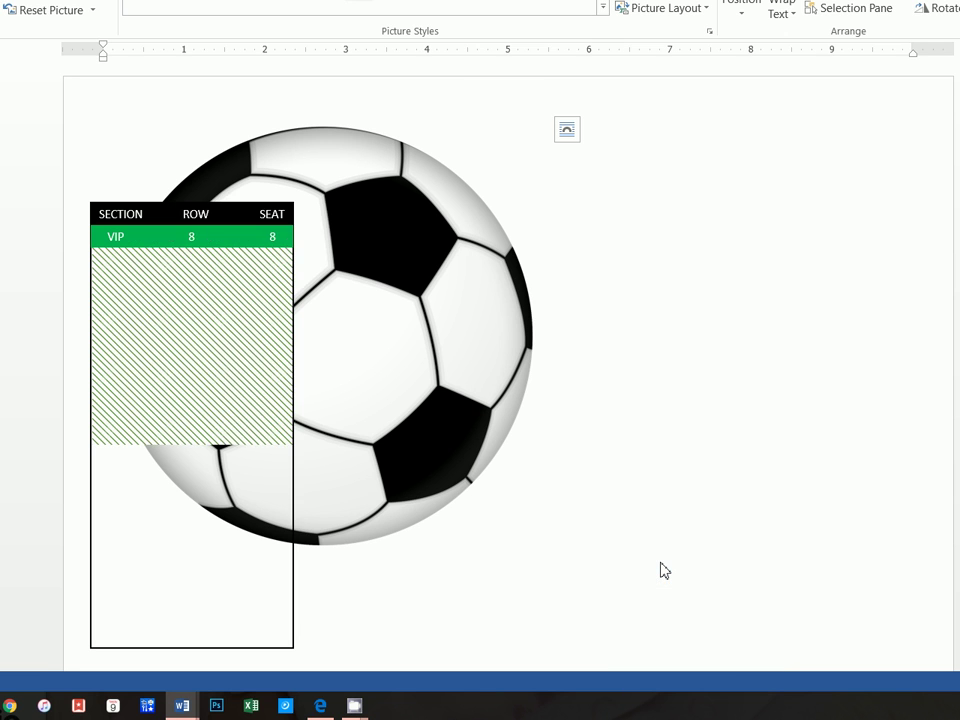
{"action": "left_click", "coordinate": [546, 560]}
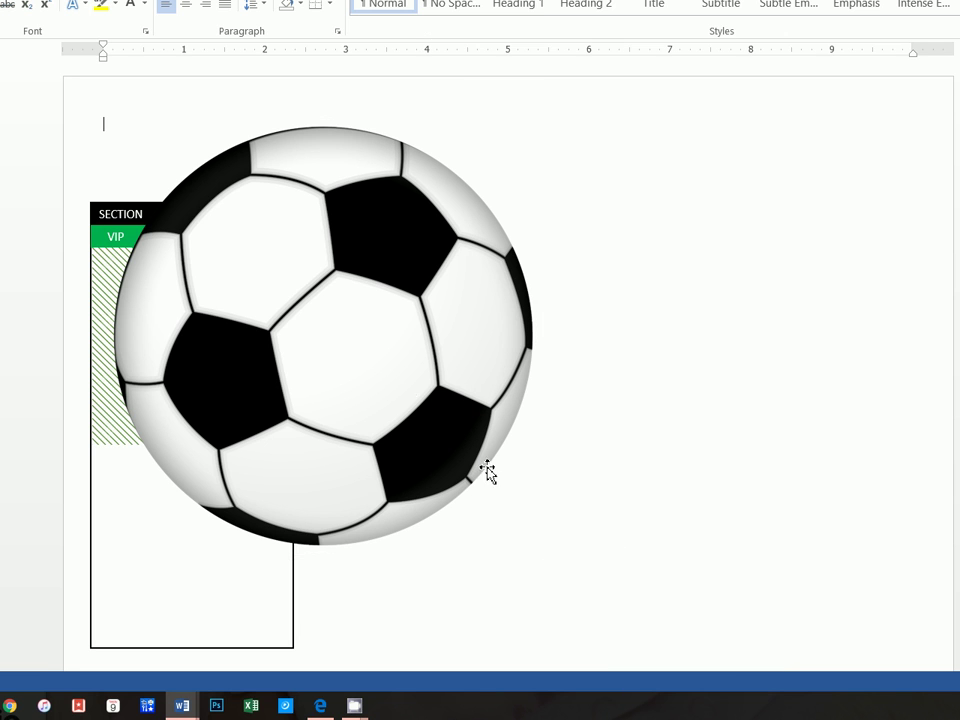
Shrink the ball to about a third and place it on the hatched panel
{"action": "left_click_drag", "start_coordinate": [505, 401], "coordinate": [425, 414]}
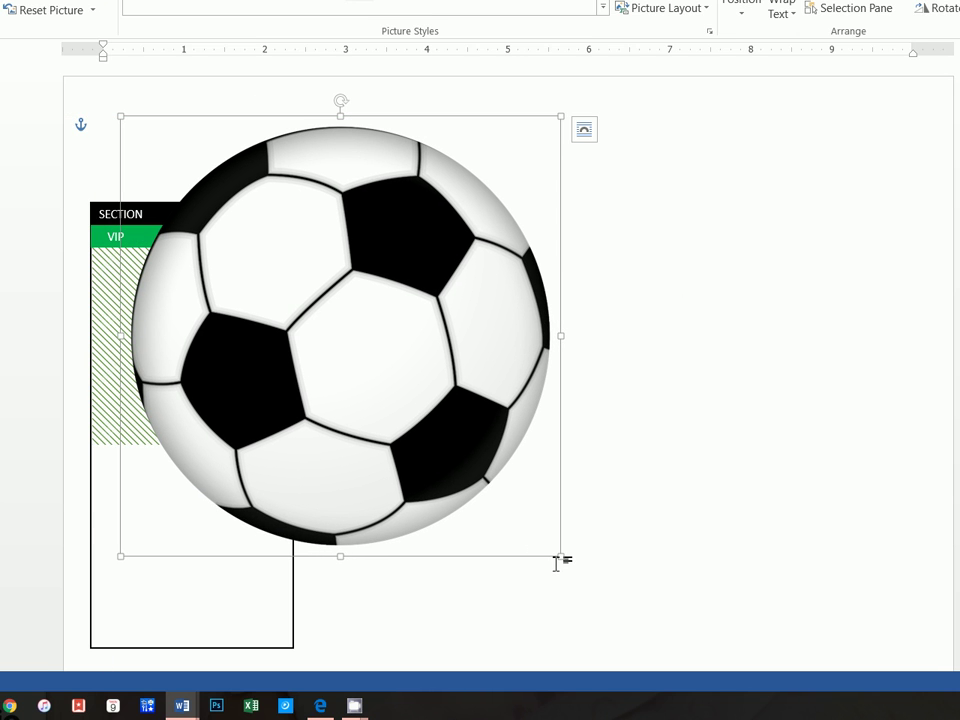
{"action": "left_click_drag", "start_coordinate": [560, 556], "coordinate": [270, 257]}
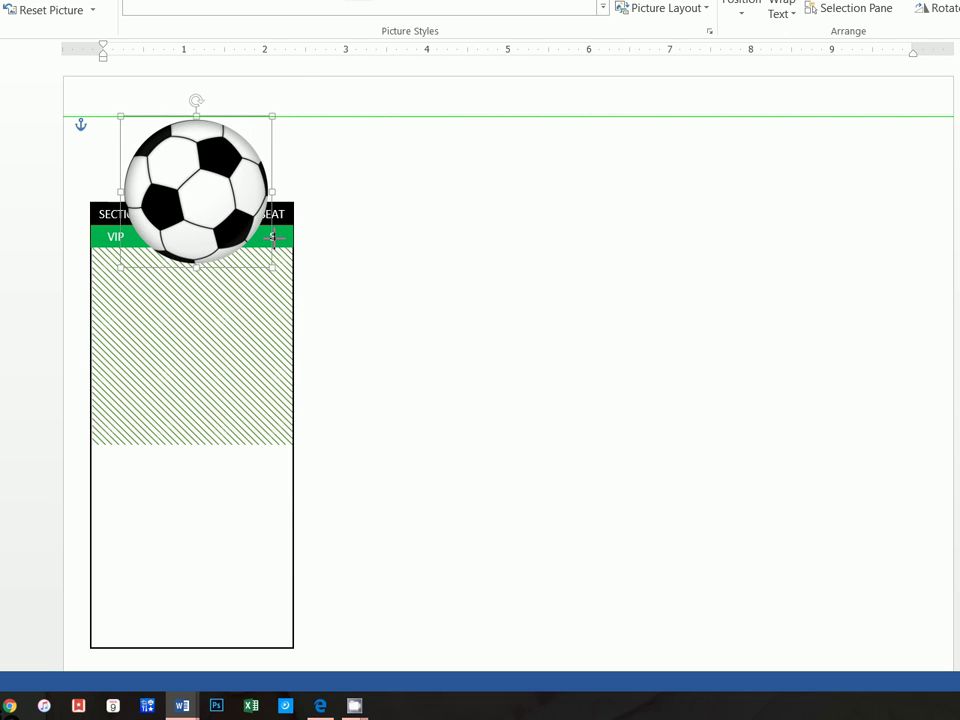
{"action": "mouse_move", "coordinate": [235, 197]}
{"action": "left_mouse_down"}
{"action": "mouse_move", "coordinate": [224, 259]}
{"action": "mouse_move", "coordinate": [249, 326]}
{"action": "left_mouse_up"}
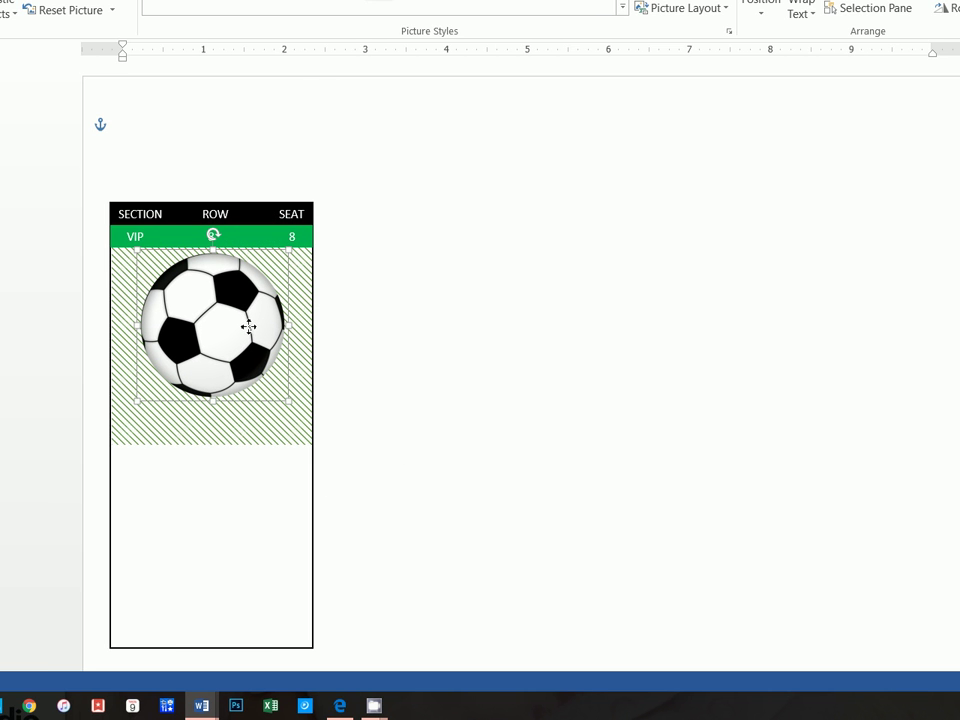
{"action": "left_click_drag", "start_coordinate": [289, 405], "coordinate": [281, 392]}
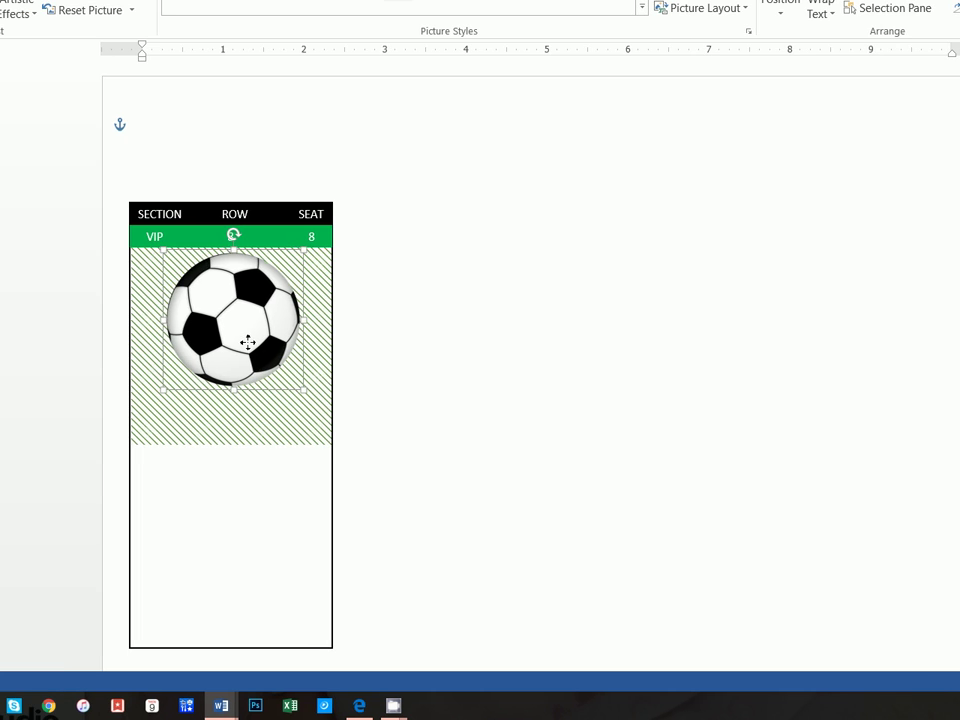
{"action": "left_click_drag", "start_coordinate": [248, 342], "coordinate": [245, 337]}
{"action": "left_click", "coordinate": [0, 0]}
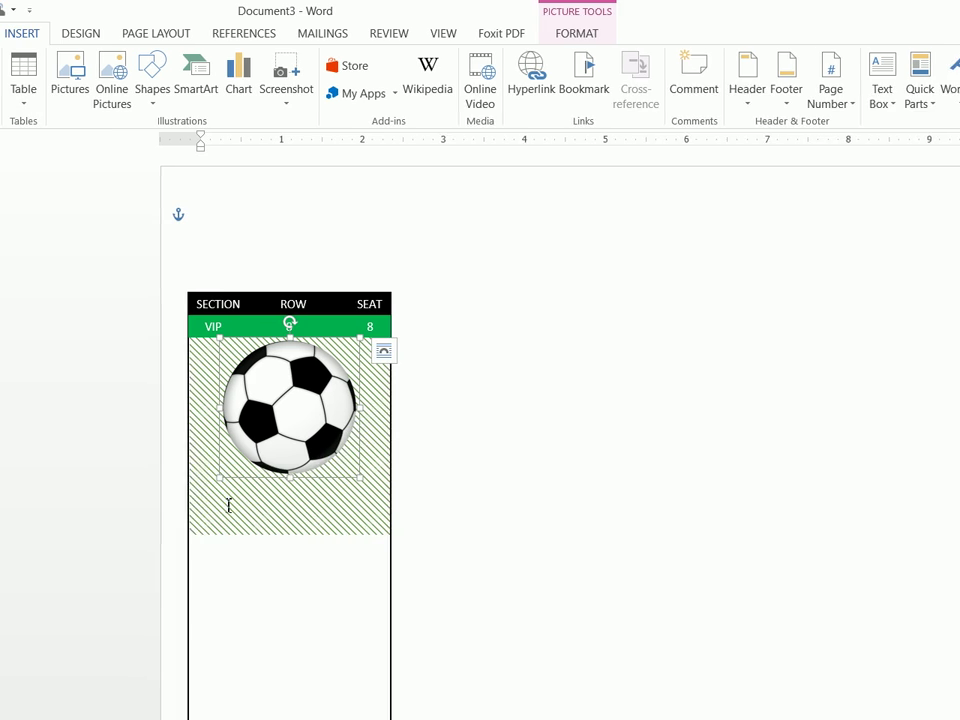
Type COLE in the hatched panel and apply the CollegiateHeavyOutline font
{"action": "left_click", "coordinate": [229, 505]}
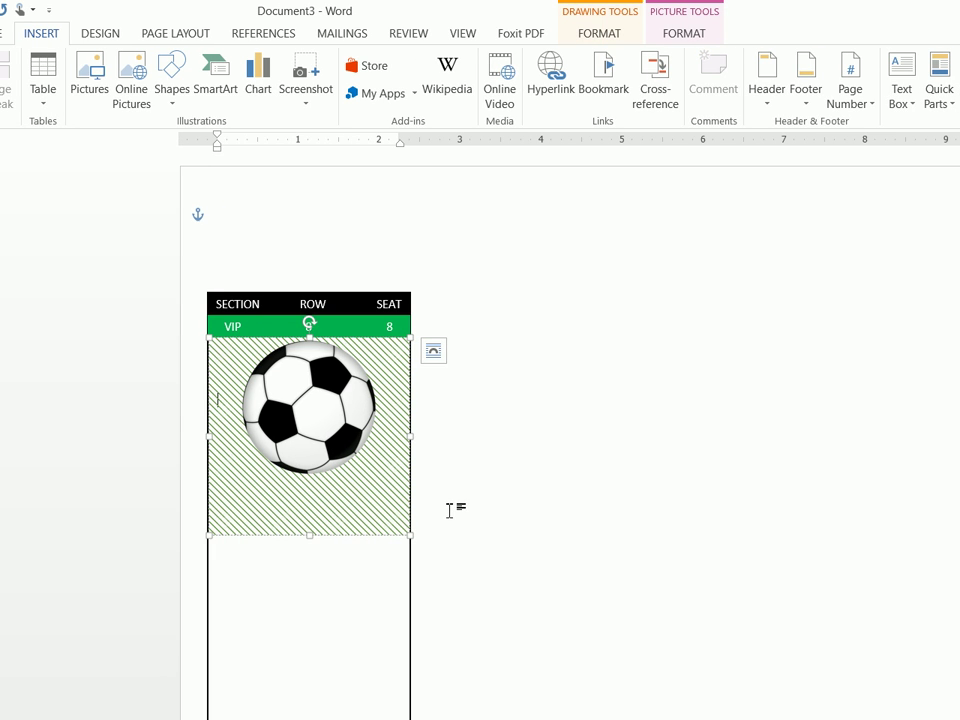
{"action": "type", "text": "COLE"}
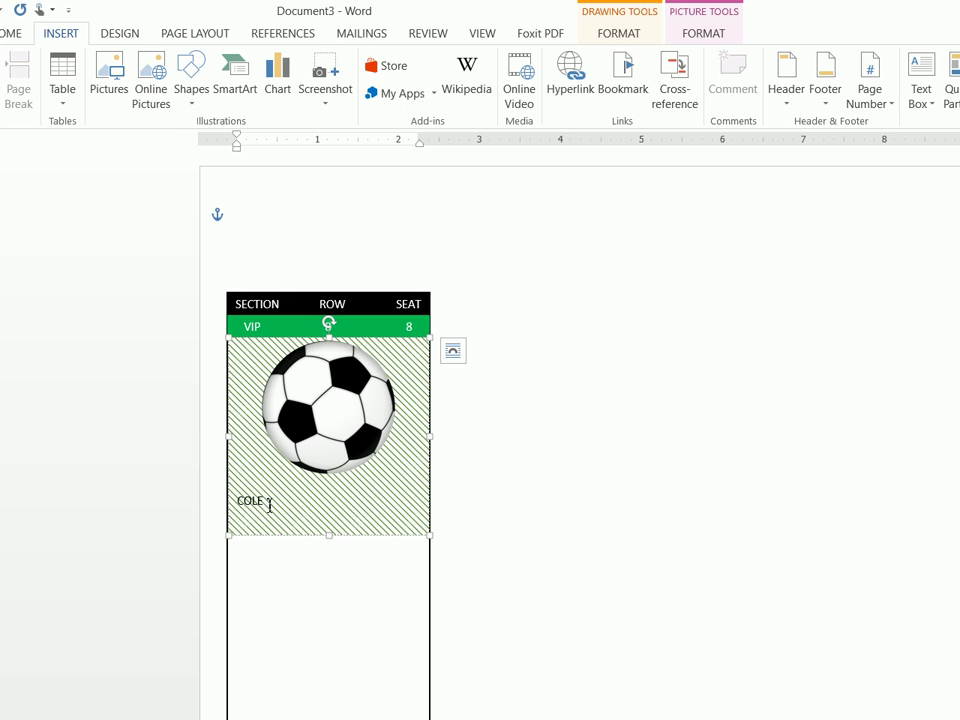
{"action": "left_click_drag", "start_coordinate": [247, 503], "coordinate": [211, 496]}
{"action": "left_click", "coordinate": [88, 33]}
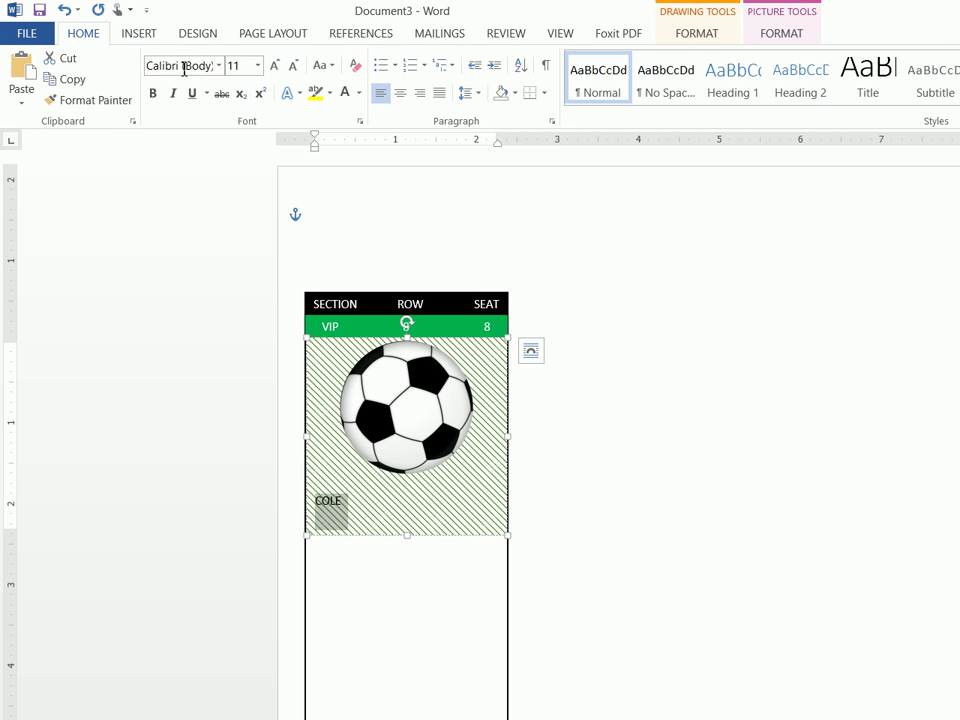
{"action": "left_click", "coordinate": [220, 68]}
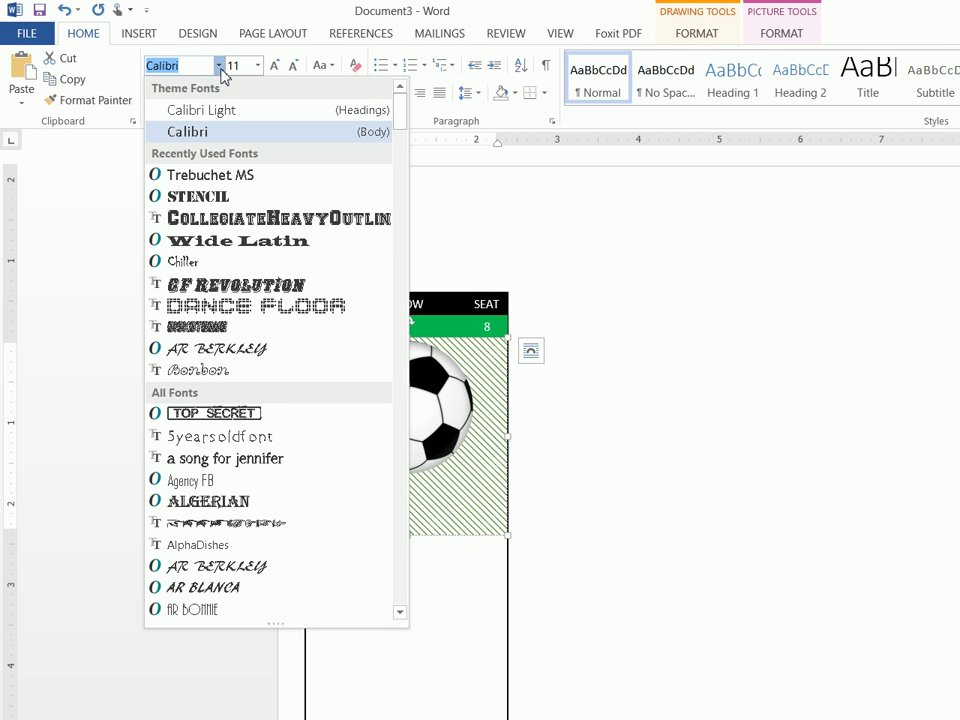
{"action": "left_click", "coordinate": [242, 219]}
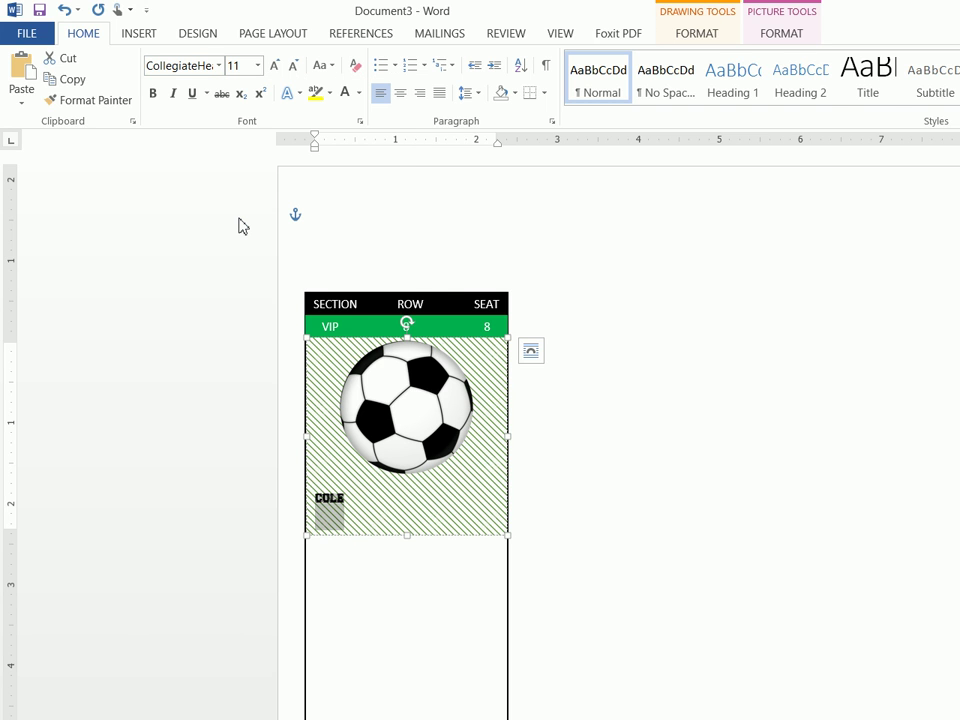
Set the COLE text to font size 48
{"action": "type", "text": "48"}
{"action": "key", "text": "Return"}
{"action": "left_click", "coordinate": [250, 66]}
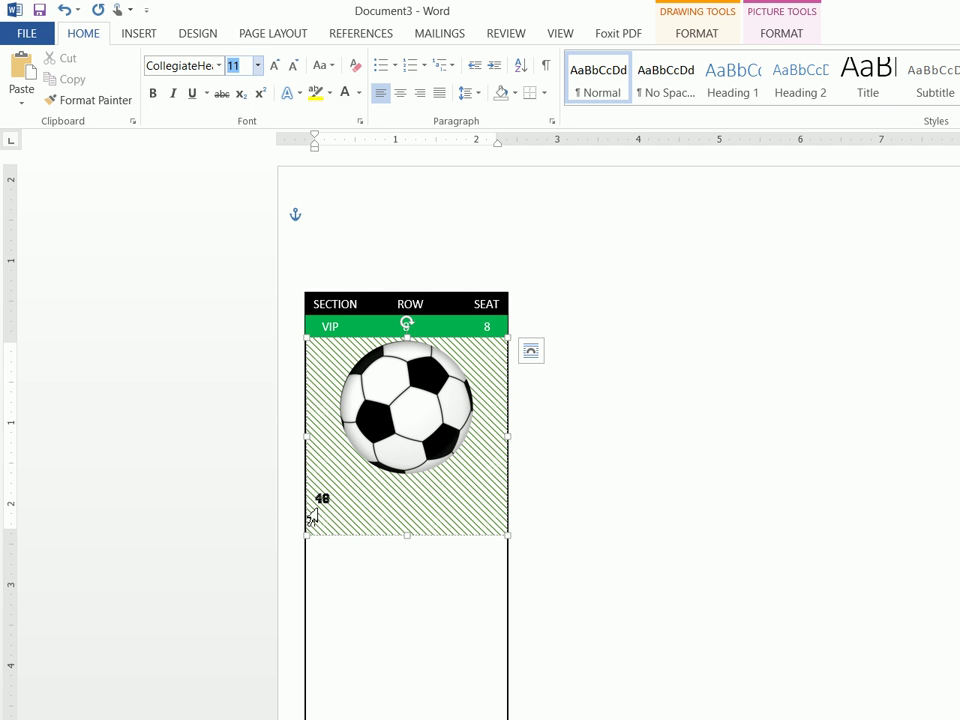
{"action": "type", "text": "48"}
{"action": "key", "text": "Return"}
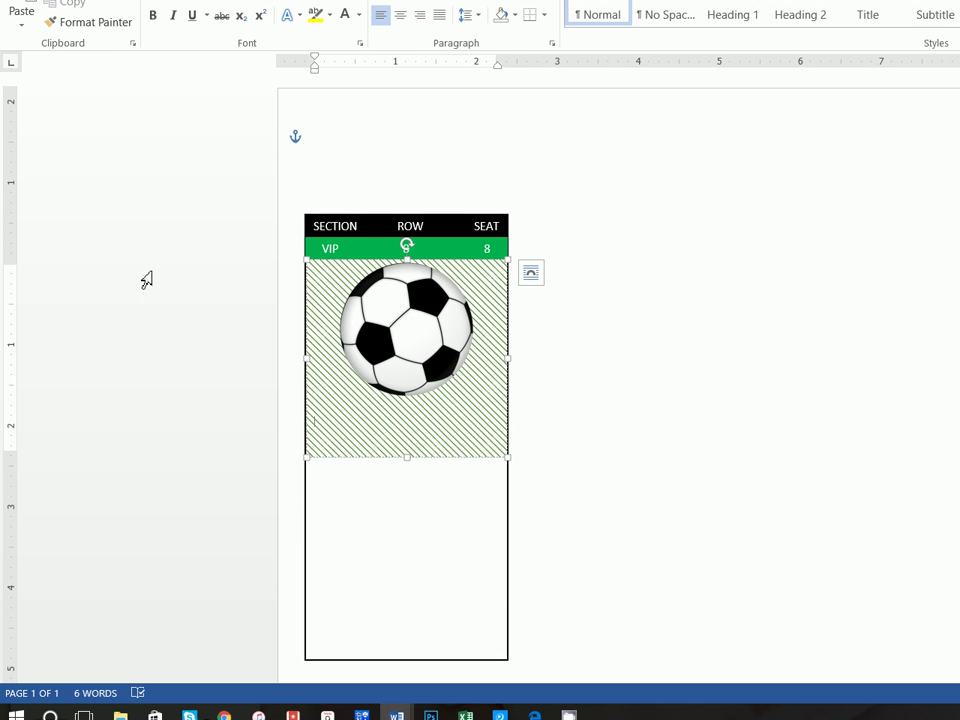
{"action": "left_click", "coordinate": [237, 62]}
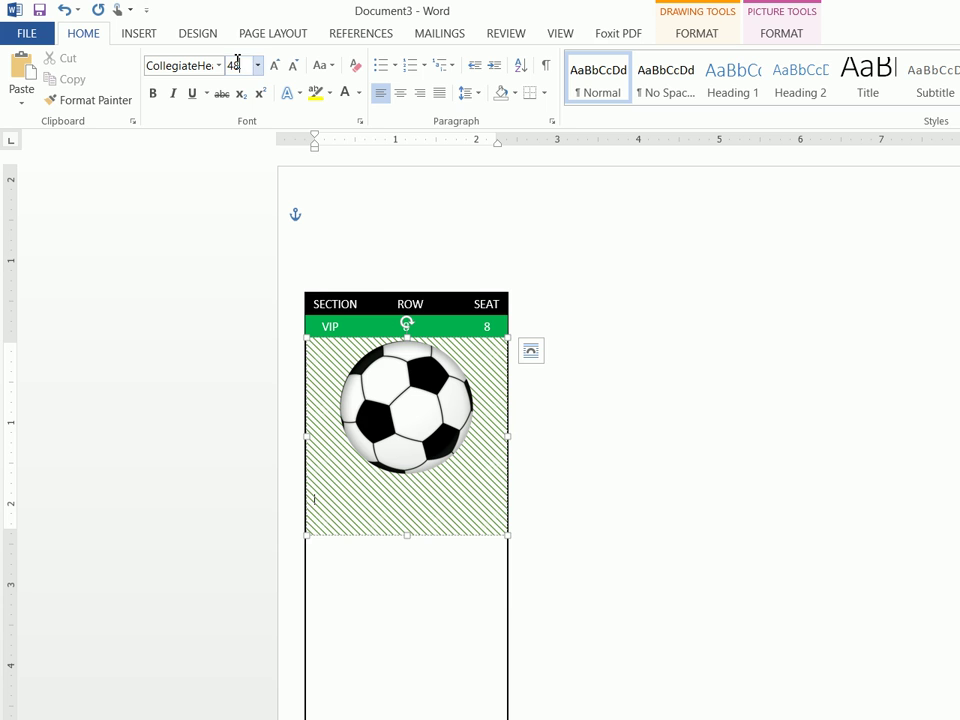
{"action": "key", "text": "Return"}
Retype the name as COLE in capitals and move it higher in the panel
{"action": "type", "text": "Cole"}
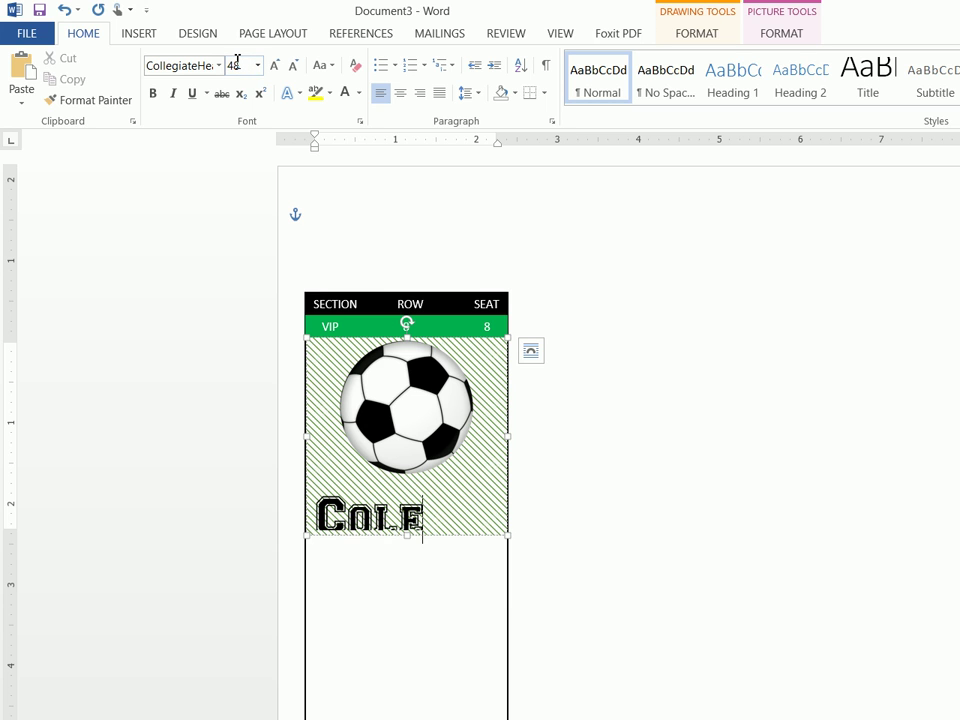
{"action": "key", "text": "BackSpace"}
{"action": "key", "text": "BackSpace"}
{"action": "key", "text": "BackSpace"}
{"action": "type", "text": "OLE"}
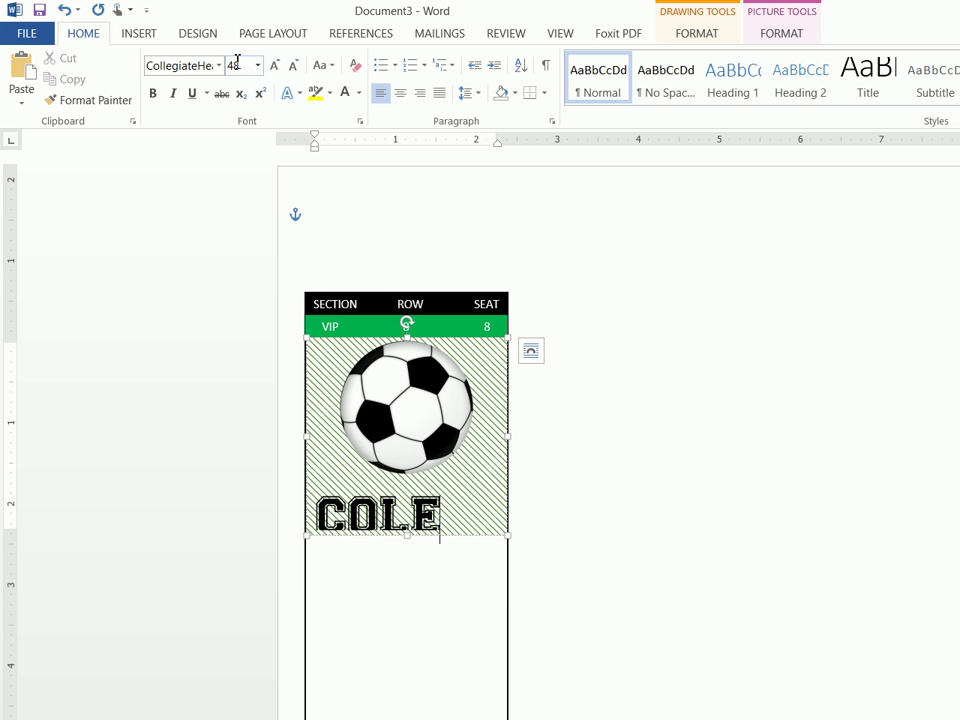
{"action": "left_click", "coordinate": [330, 434]}
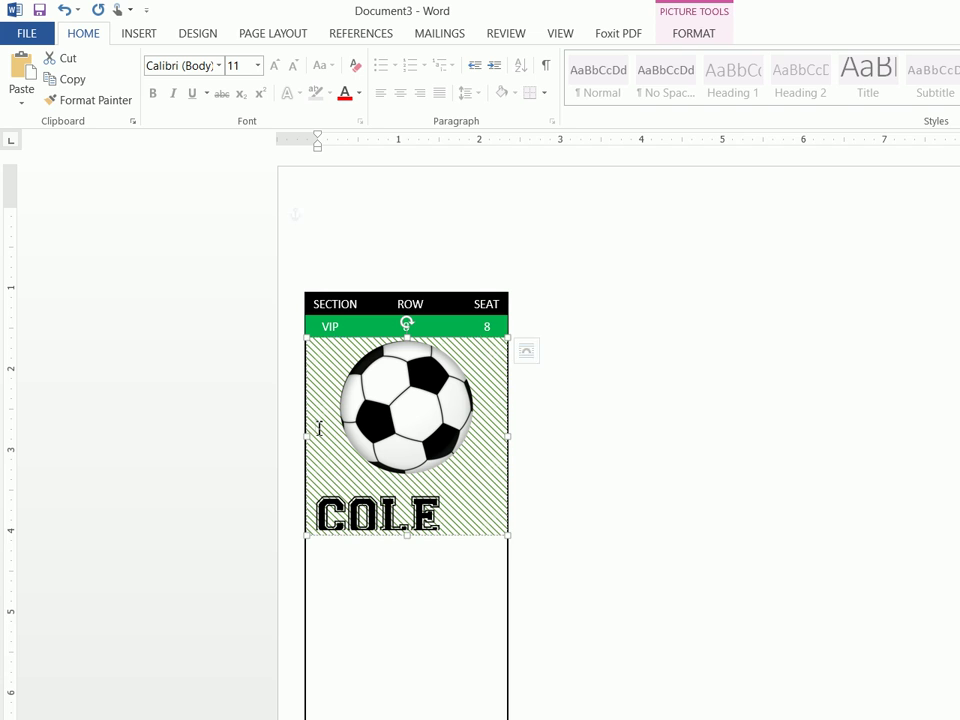
{"action": "left_click", "coordinate": [319, 428]}
{"action": "key", "text": "BackSpace"}
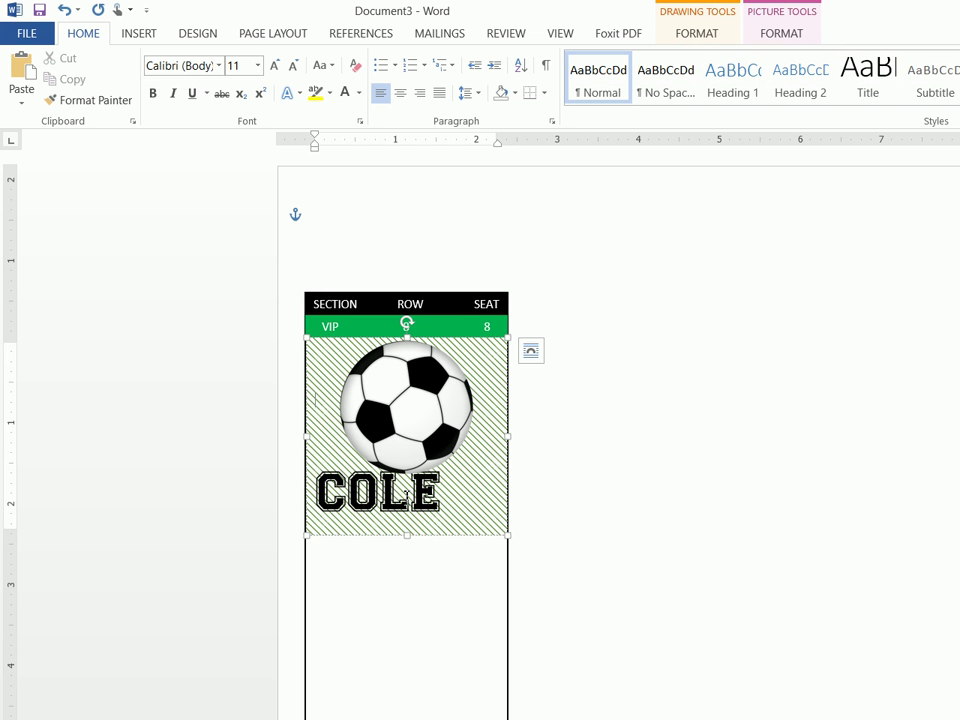
Shorten the hatched panel slightly from the bottom and centre COLE in it
{"action": "left_click", "coordinate": [335, 448]}
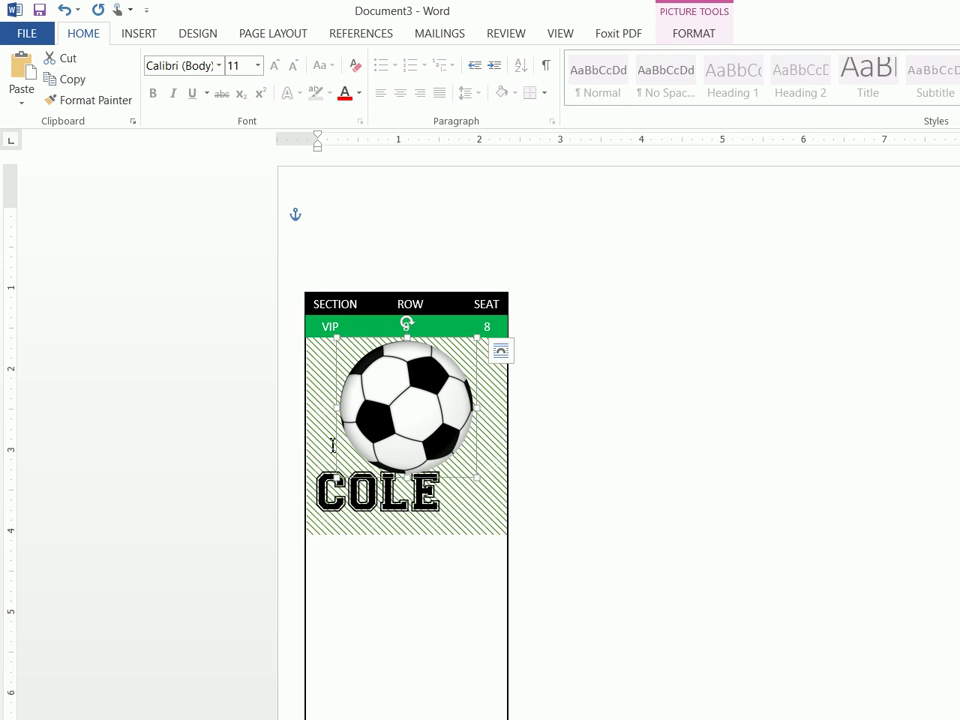
{"action": "left_click", "coordinate": [320, 445]}
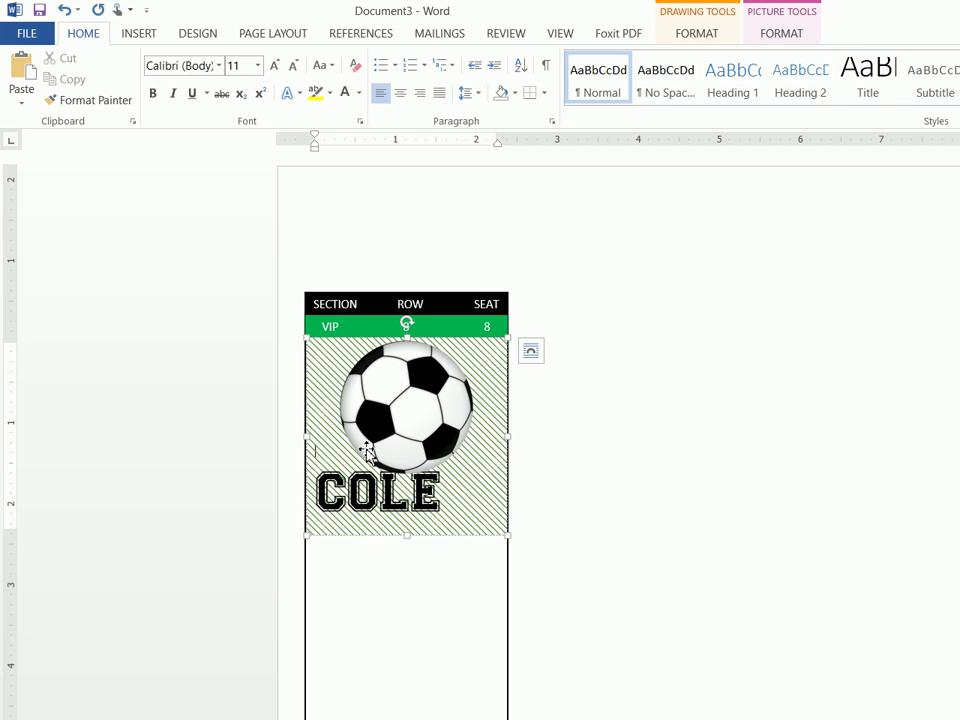
{"action": "key", "text": "Return"}
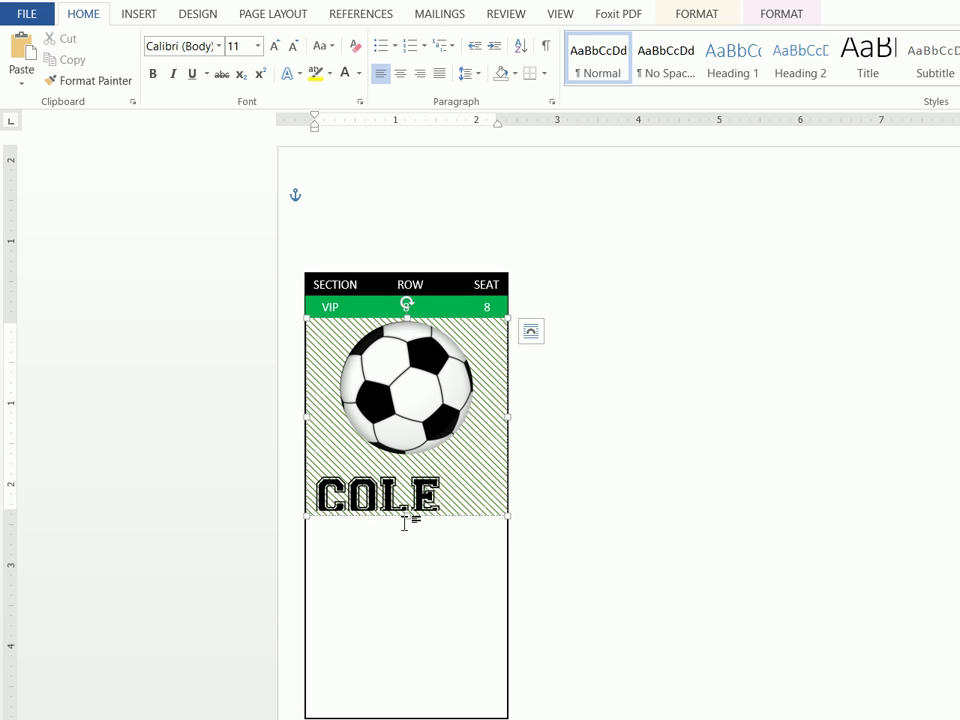
{"action": "key", "text": "BackSpace"}
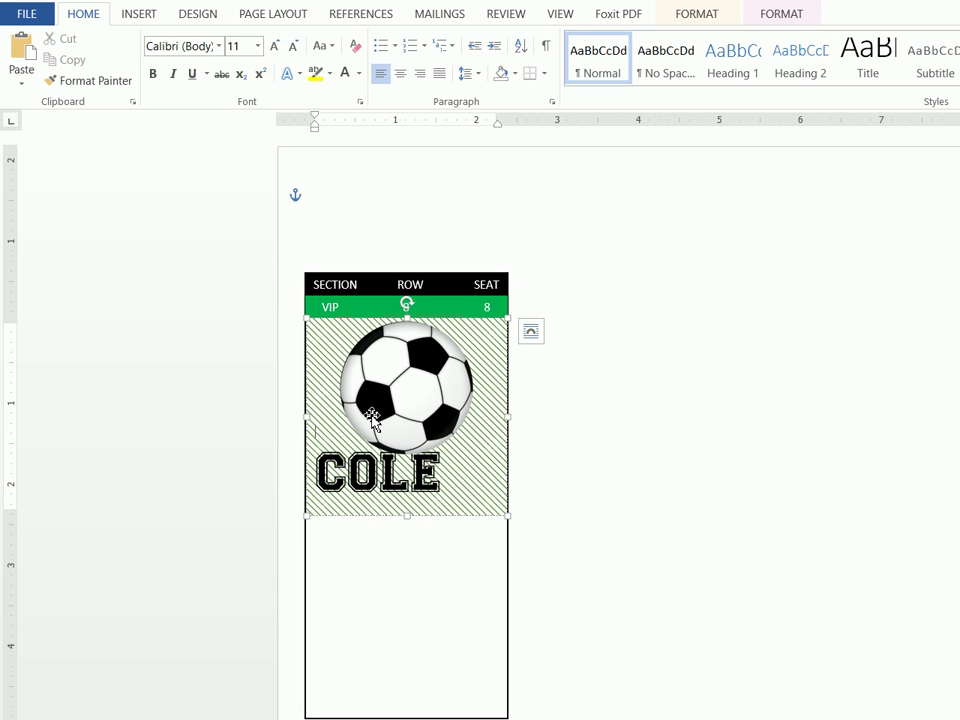
{"action": "left_click", "coordinate": [437, 441]}
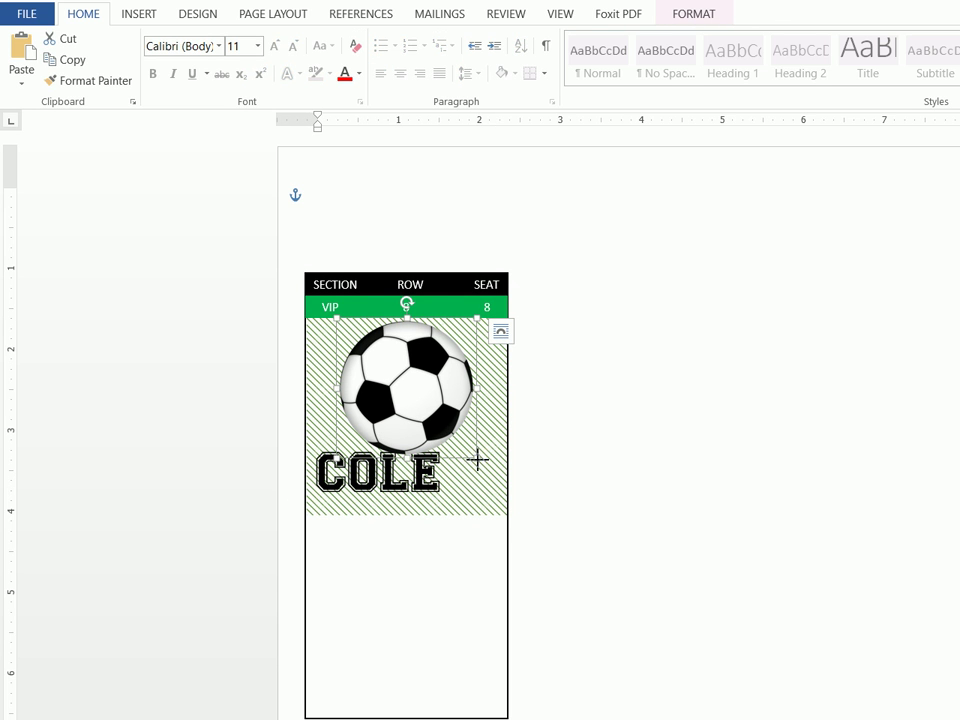
{"action": "left_click", "coordinate": [428, 517]}
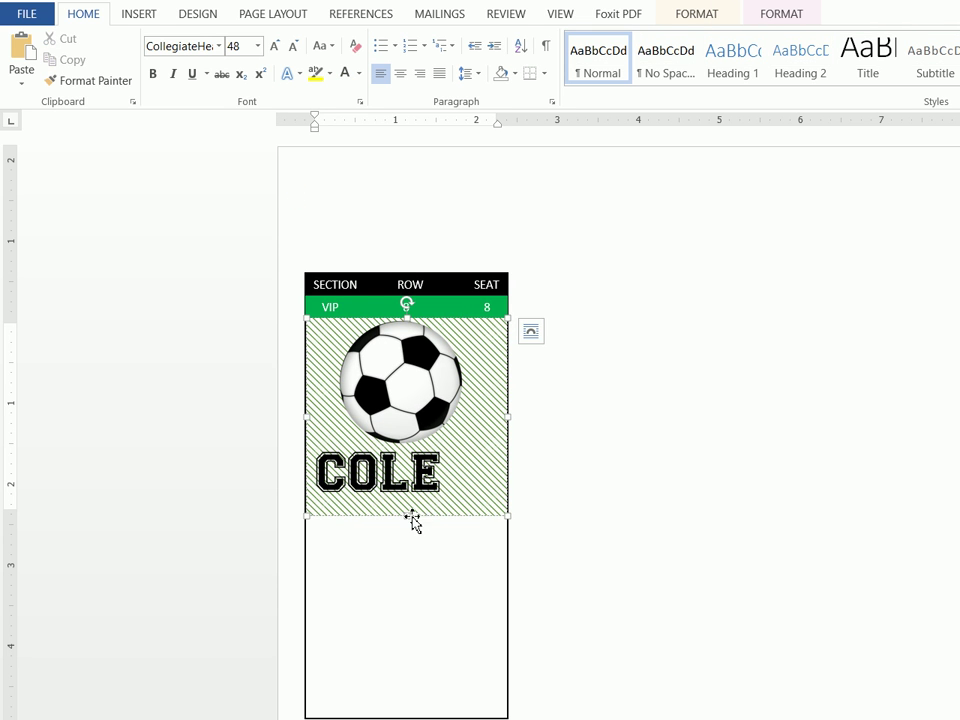
{"action": "left_click_drag", "start_coordinate": [412, 520], "coordinate": [411, 501]}
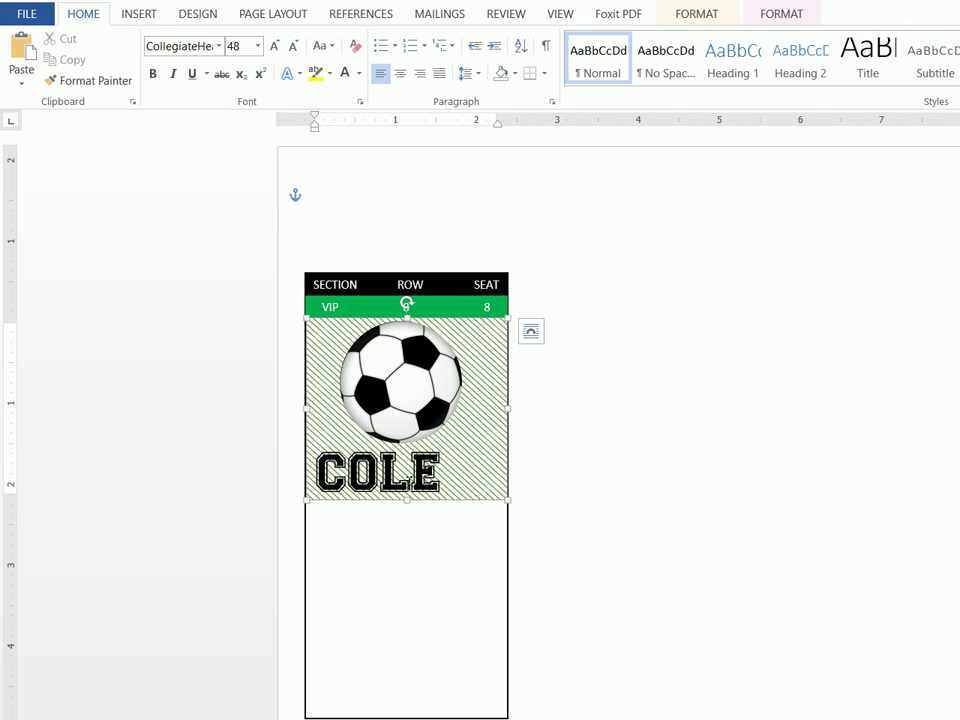
{"action": "left_click", "coordinate": [400, 73]}
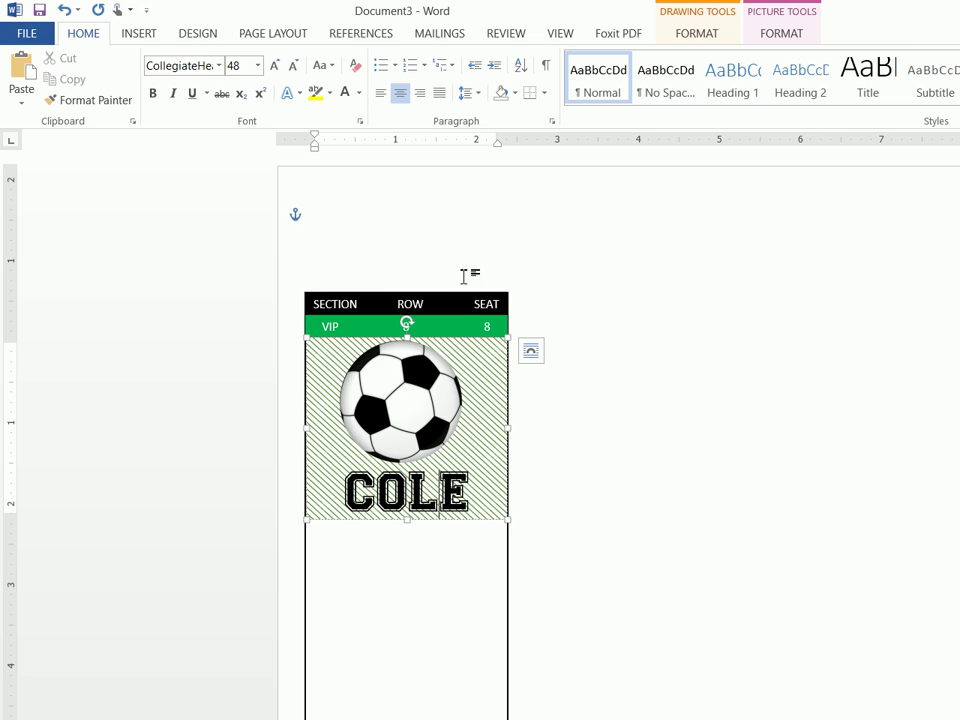
Shrink the soccer ball slightly above the name
{"action": "left_click", "coordinate": [639, 502]}
{"action": "left_click", "coordinate": [413, 404]}
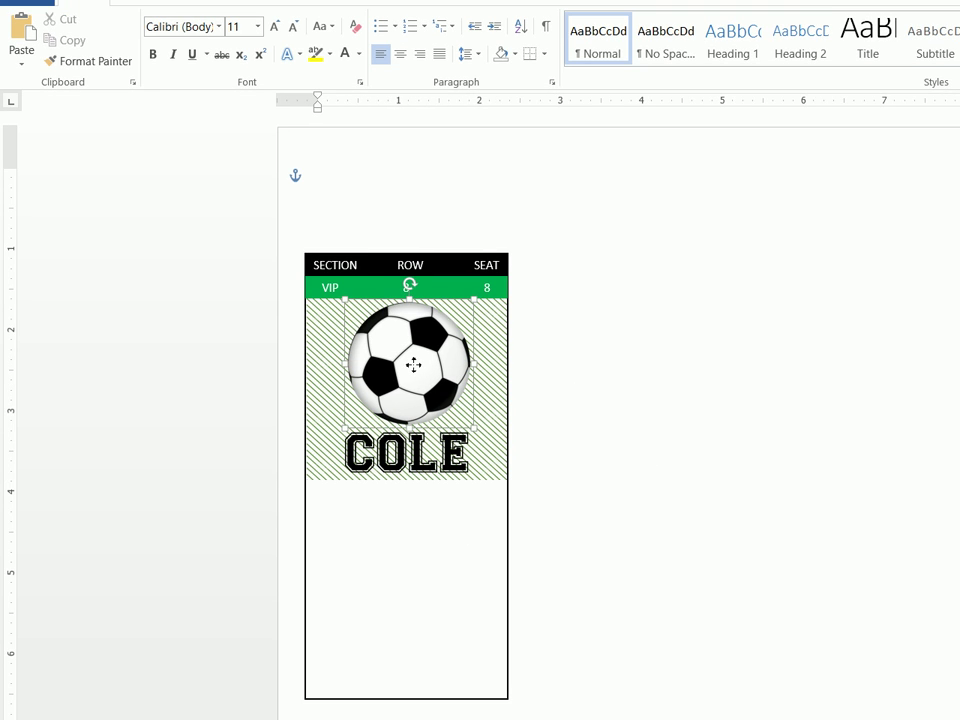
{"action": "left_click", "coordinate": [413, 365]}
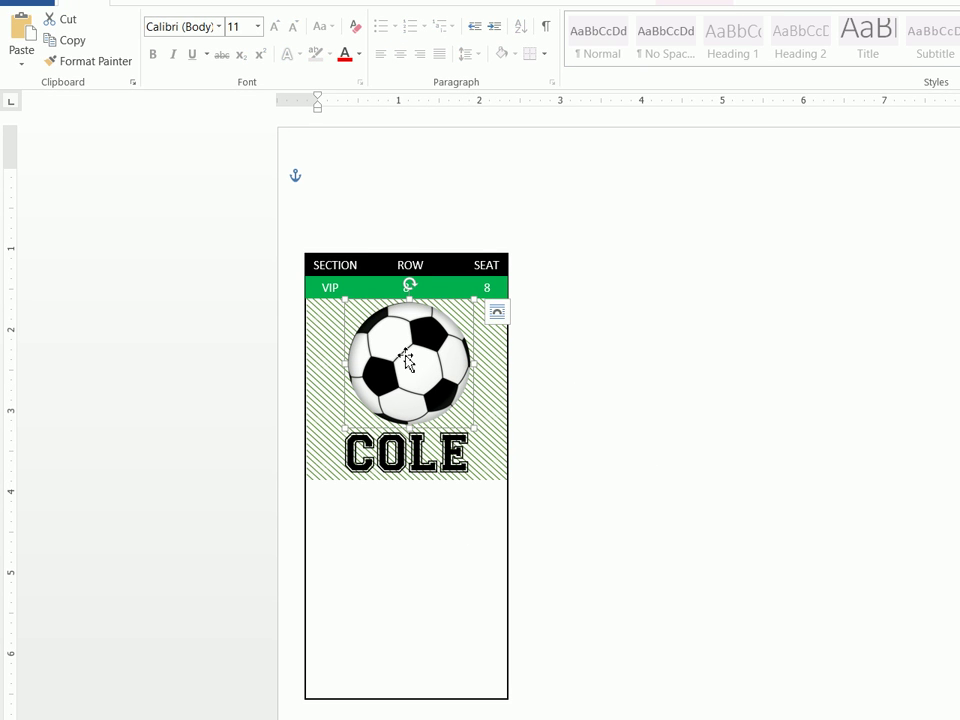
{"action": "left_click_drag", "start_coordinate": [350, 302], "coordinate": [364, 315]}
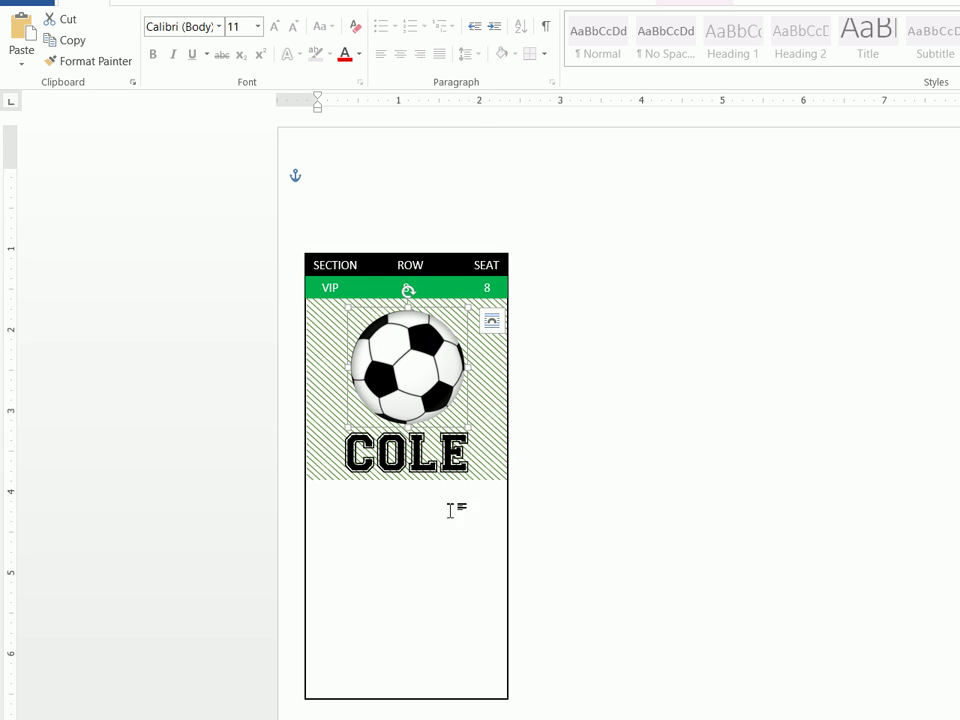
Draw a text box stretching across the ticket under the hatched panel
{"action": "left_click", "coordinate": [639, 523]}
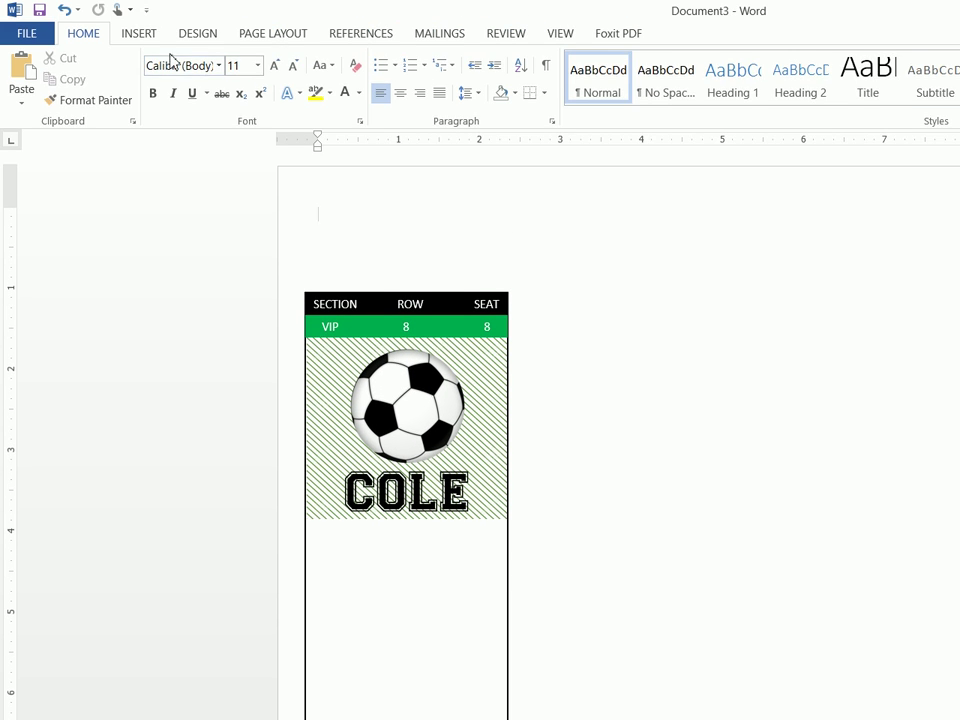
{"action": "left_click", "coordinate": [150, 38]}
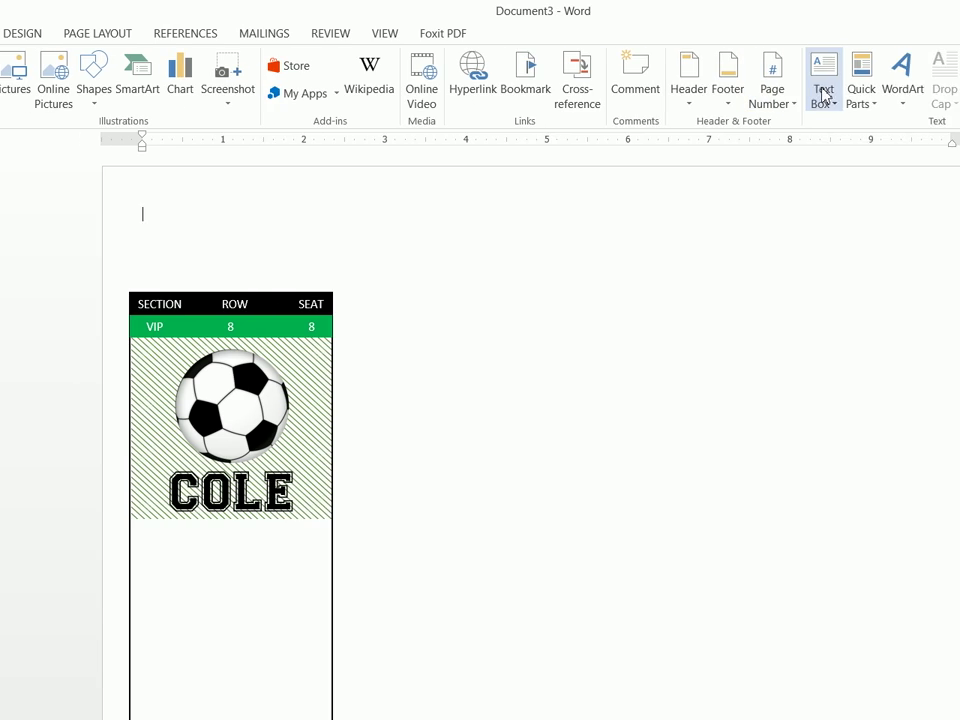
{"action": "left_click", "coordinate": [823, 90]}
{"action": "left_click", "coordinate": [760, 597]}
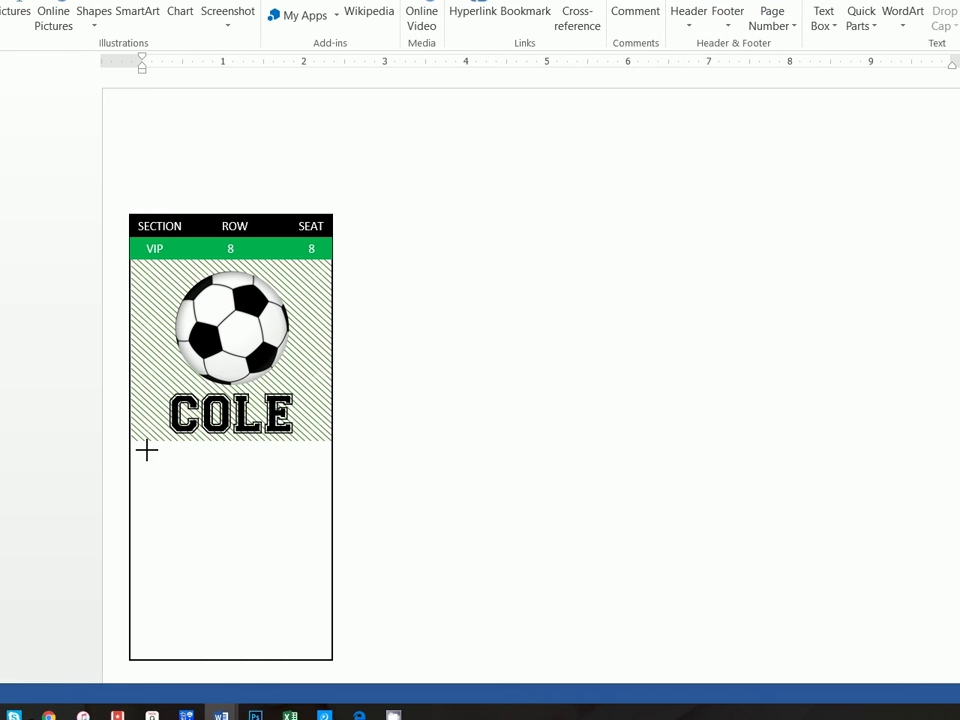
{"action": "left_click_drag", "start_coordinate": [131, 444], "coordinate": [261, 489]}
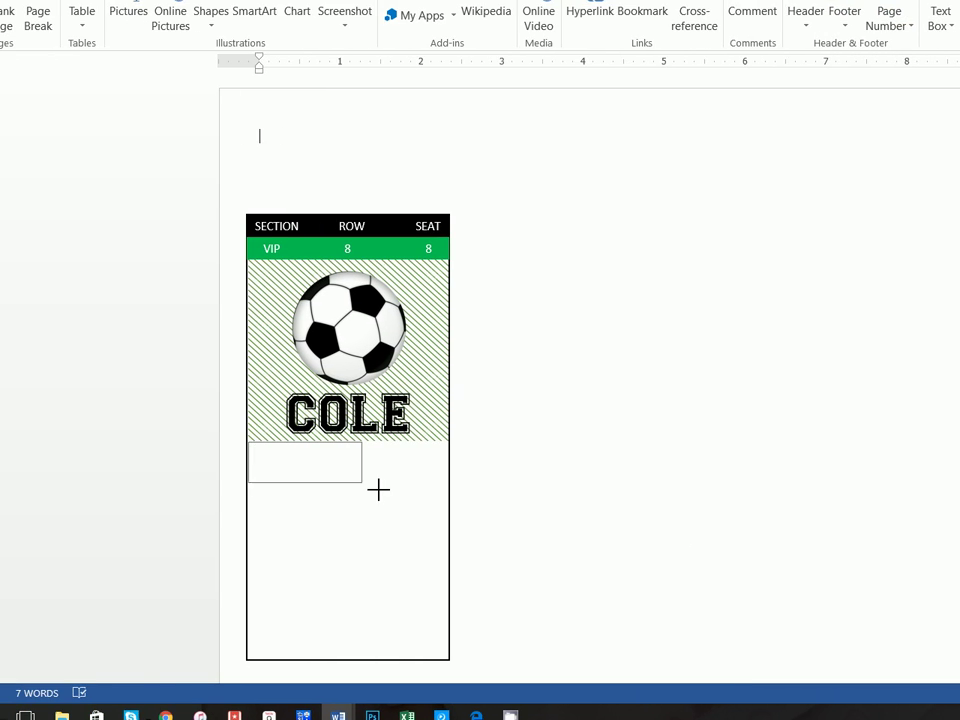
{"action": "mouse_move", "coordinate": [378, 489]}
{"action": "left_mouse_down"}
{"action": "mouse_move", "coordinate": [450, 495]}
{"action": "mouse_move", "coordinate": [451, 479]}
{"action": "left_mouse_up"}
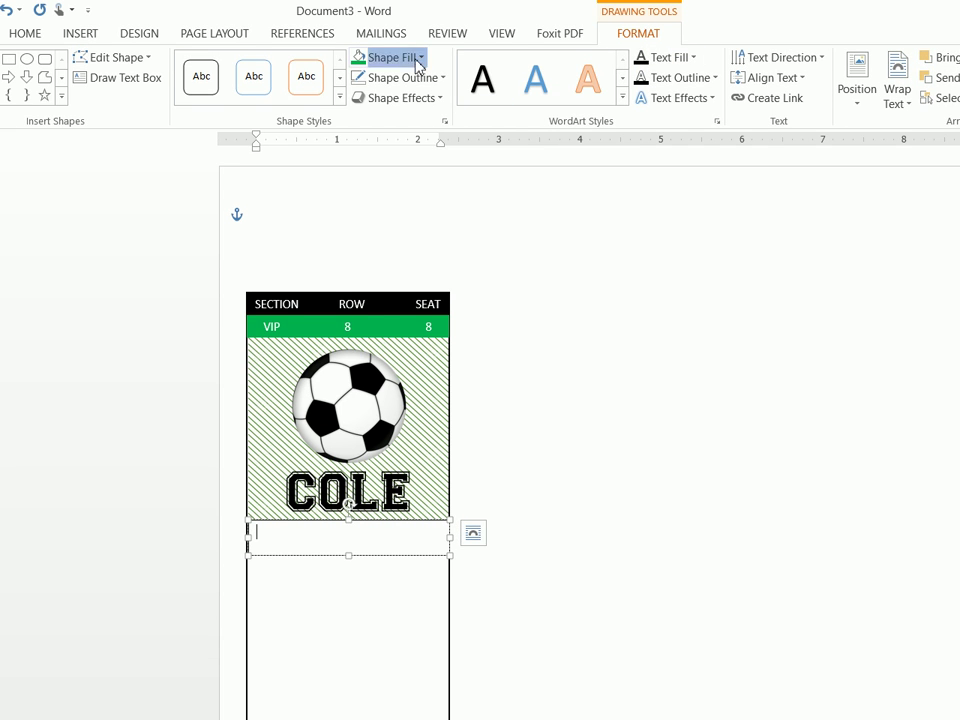
Give the text box a black fill and no outline
{"action": "left_click", "coordinate": [413, 58]}
{"action": "left_click", "coordinate": [372, 97]}
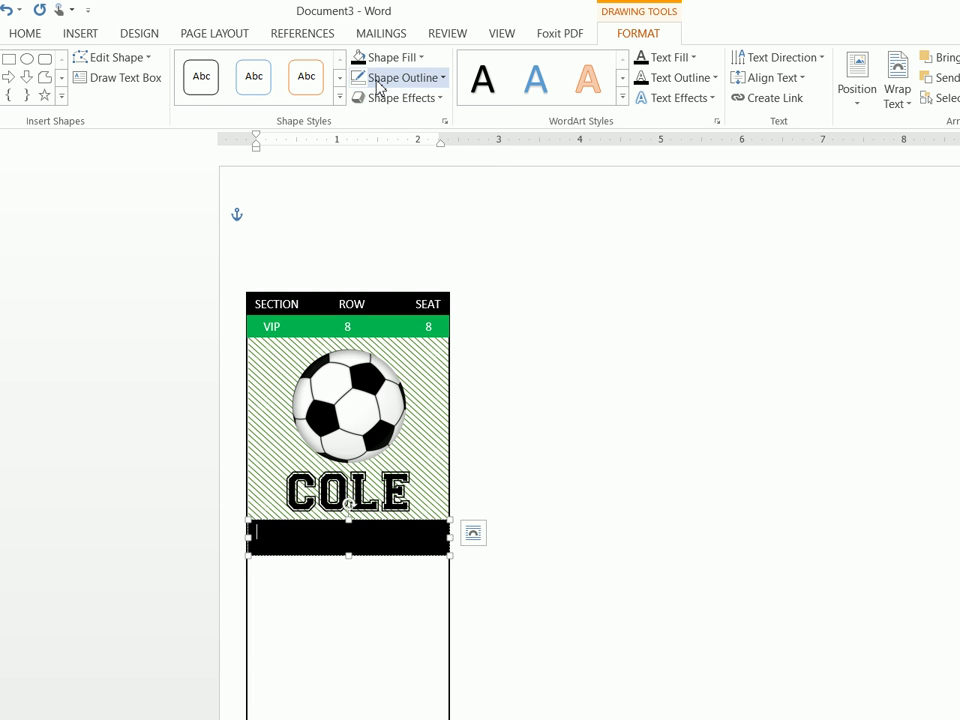
{"action": "left_click", "coordinate": [378, 78]}
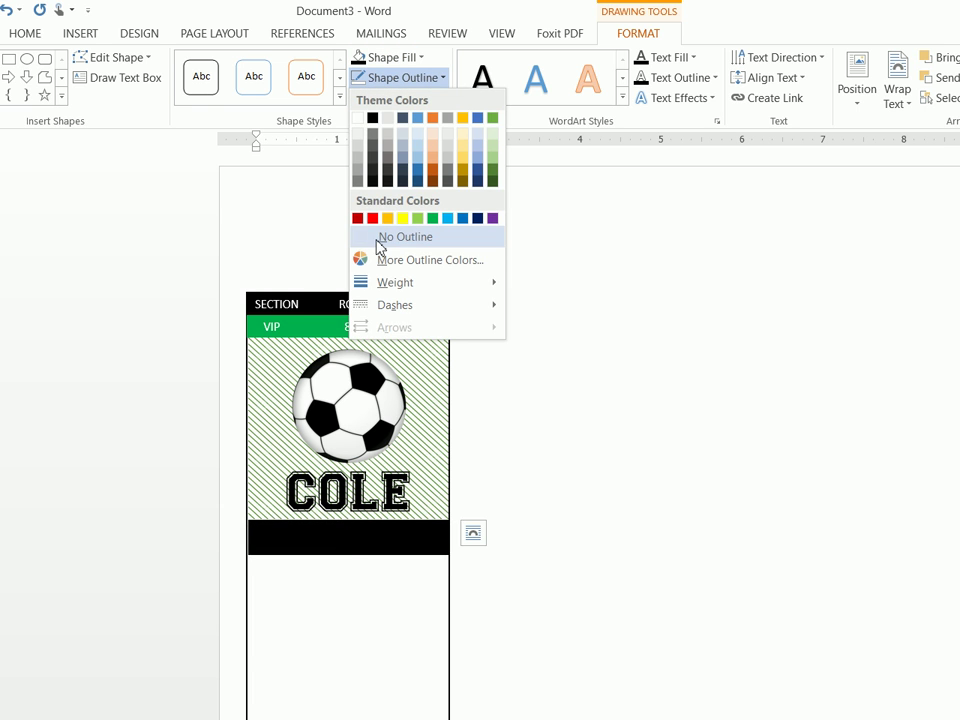
{"action": "left_click", "coordinate": [377, 238]}
{"action": "left_click", "coordinate": [94, 38]}
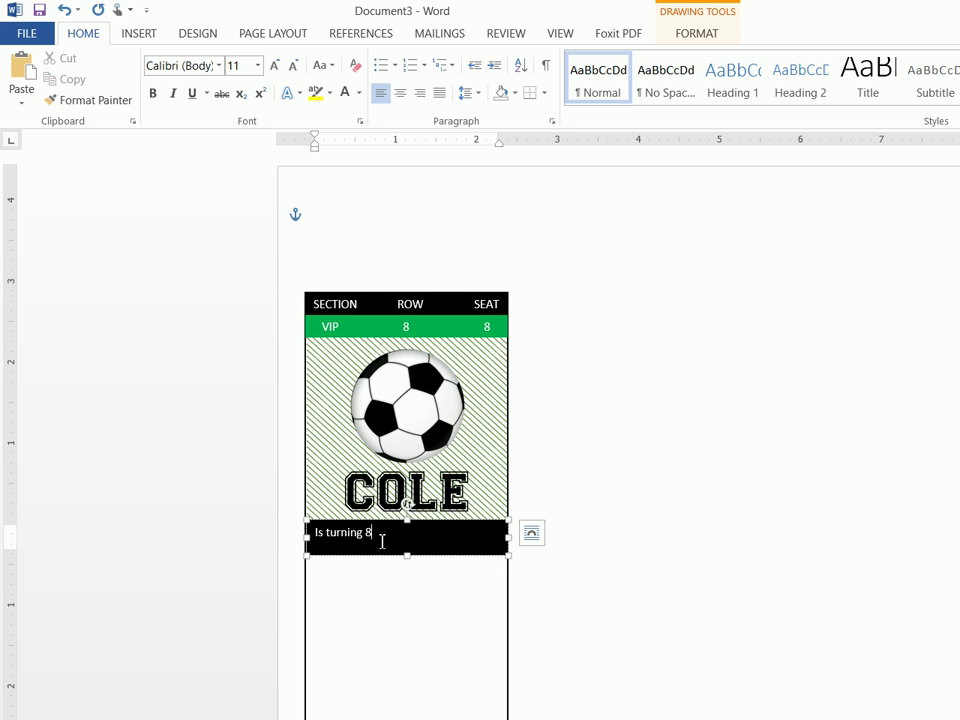
Format the IS TURNING 8 text in 22-point Stencil, centred in the black box
{"action": "left_click", "coordinate": [293, 533]}
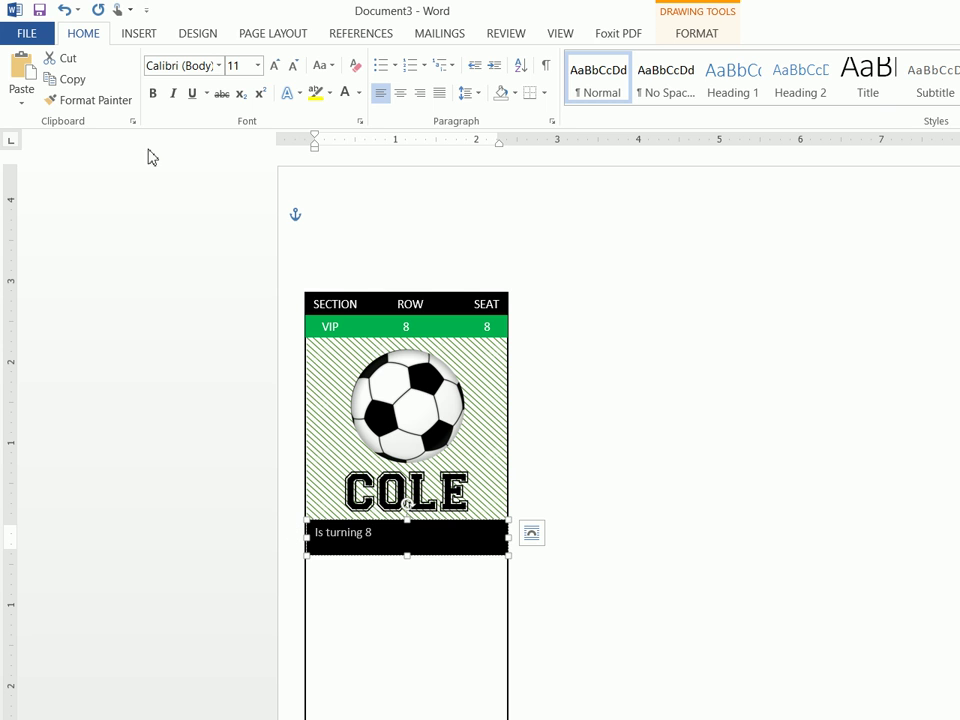
{"action": "left_click", "coordinate": [218, 66]}
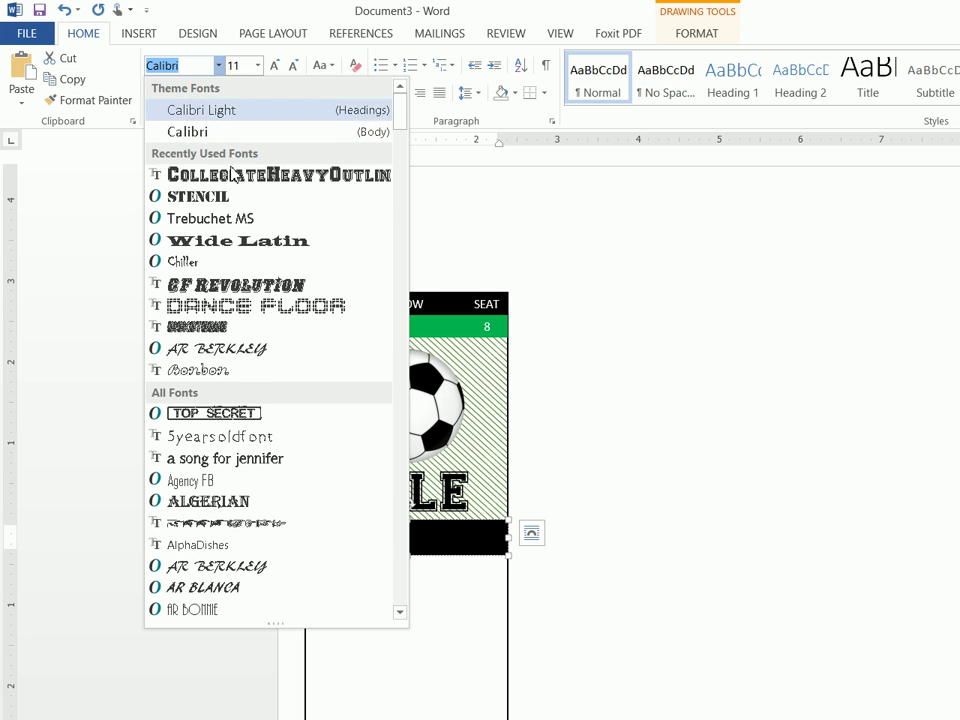
{"action": "left_click", "coordinate": [232, 197]}
{"action": "left_click", "coordinate": [247, 67]}
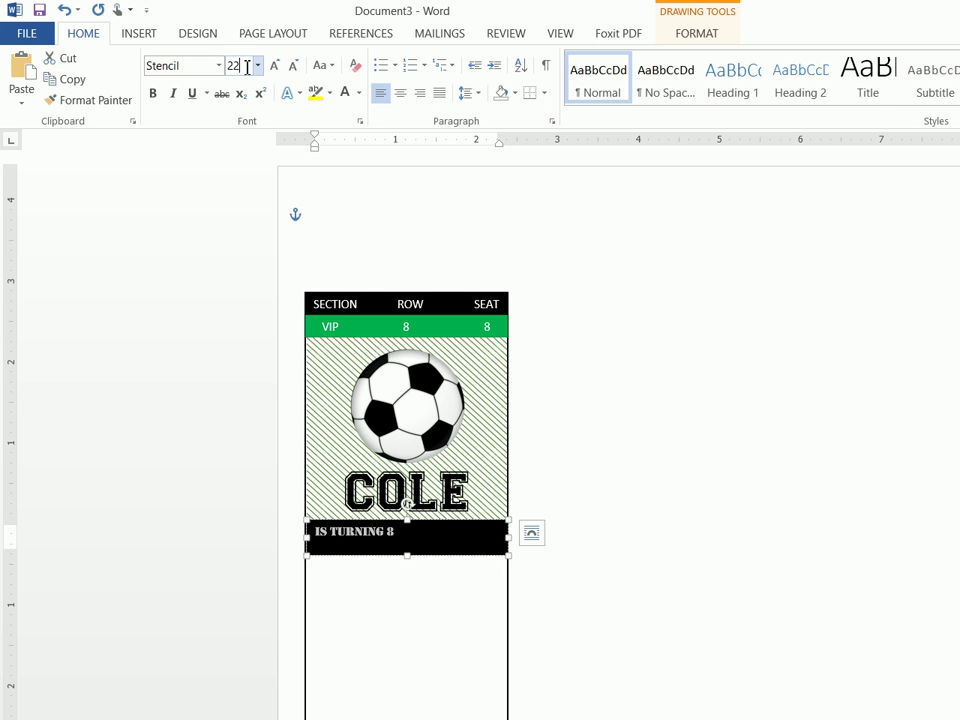
{"action": "type", "text": "22"}
{"action": "key", "text": "Return"}
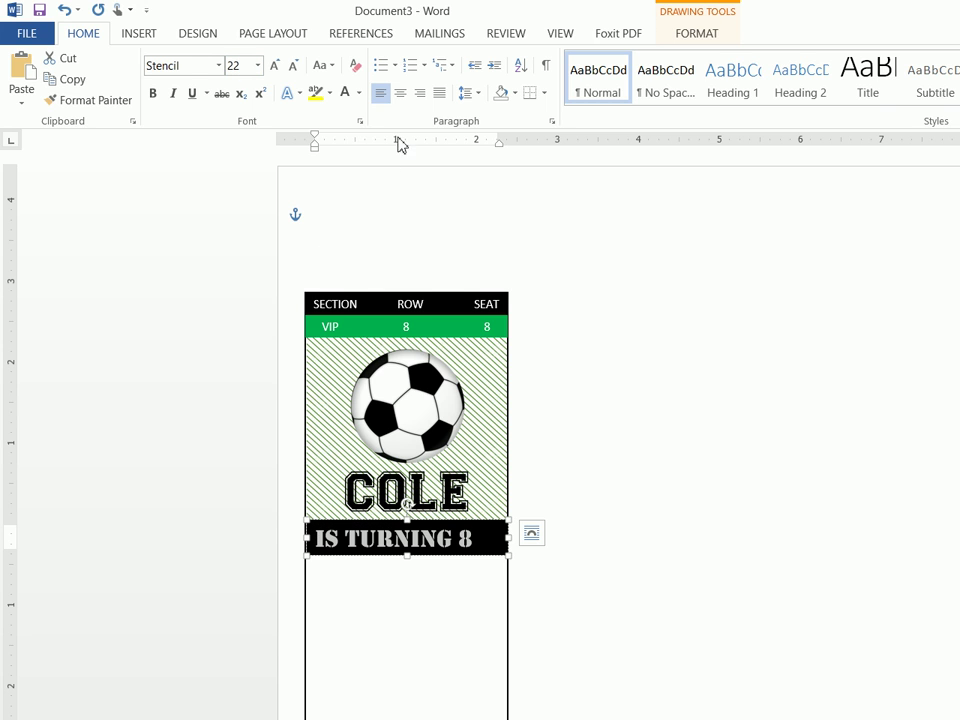
{"action": "left_click", "coordinate": [400, 92]}
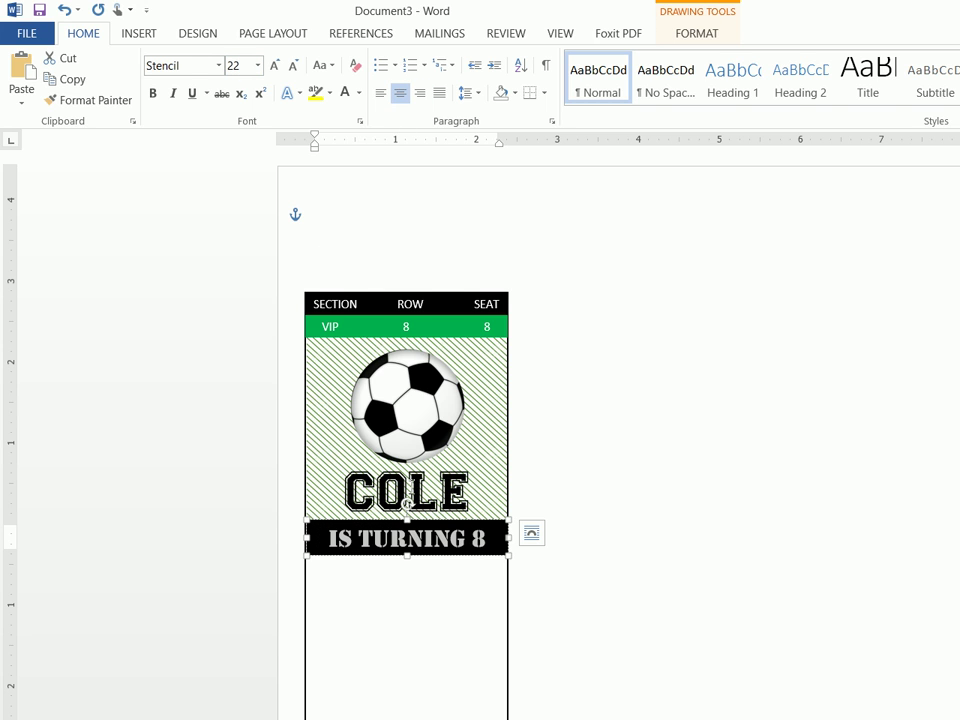
{"action": "left_click", "coordinate": [427, 522]}
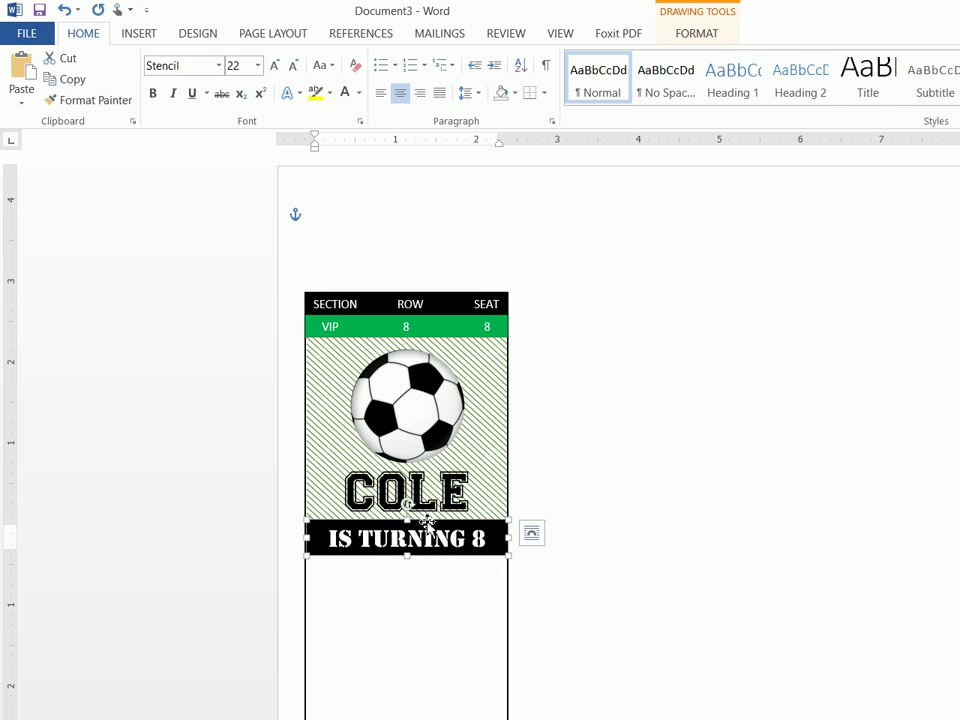
Copy the IS TURNING 8 banner and paste it just below the original
{"action": "right_click", "coordinate": [427, 522]}
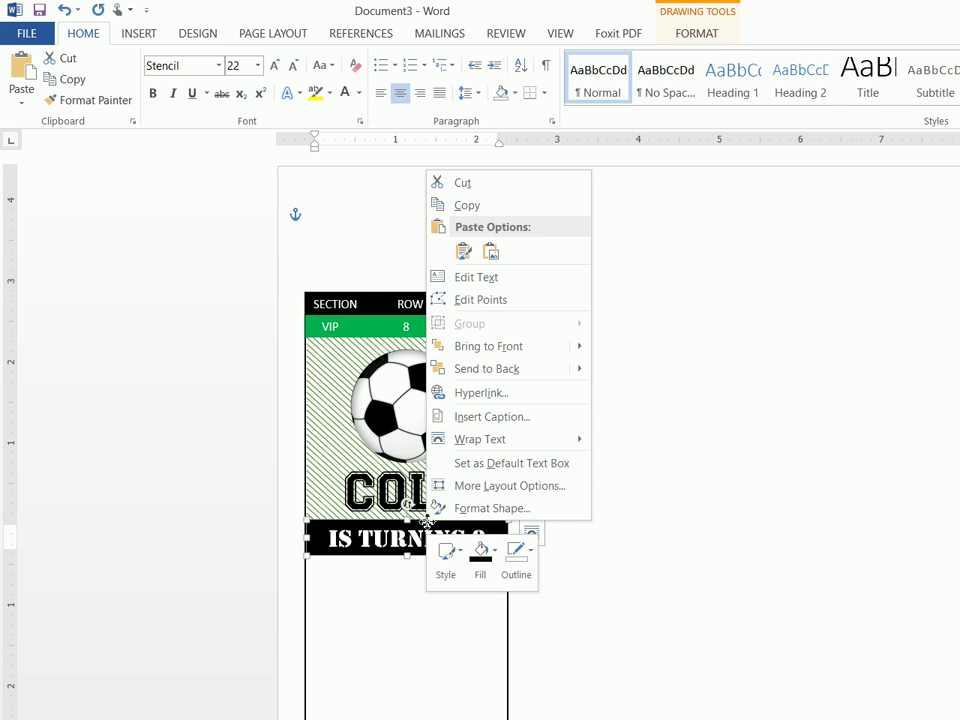
{"action": "left_click", "coordinate": [497, 212]}
{"action": "left_click", "coordinate": [461, 216]}
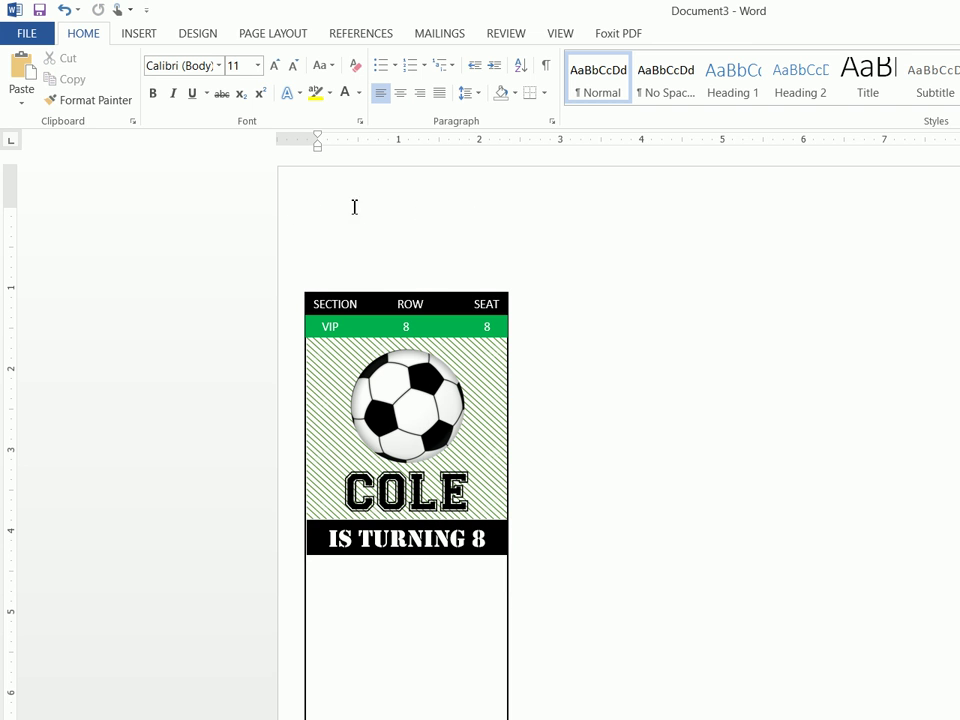
{"action": "right_click", "coordinate": [323, 213]}
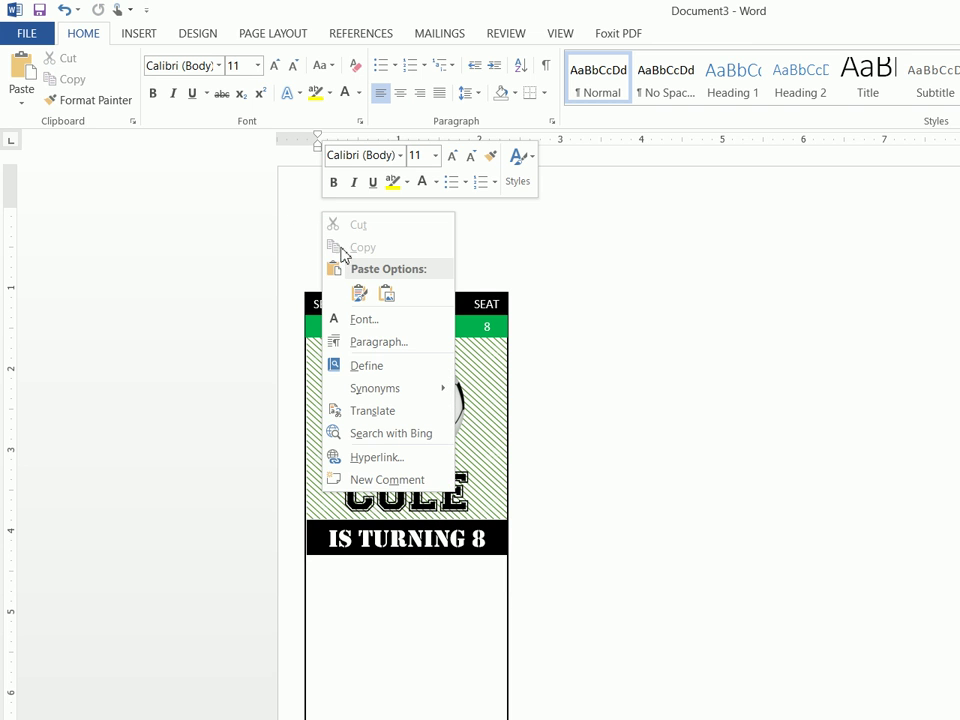
{"action": "left_click", "coordinate": [358, 291]}
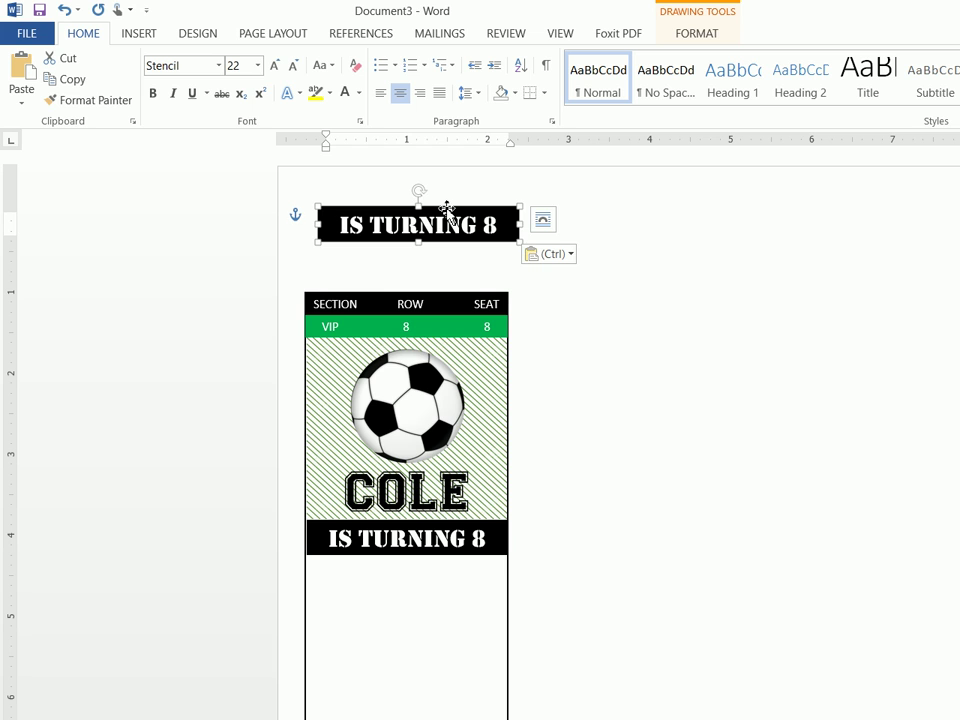
{"action": "left_click_drag", "start_coordinate": [446, 208], "coordinate": [434, 518]}
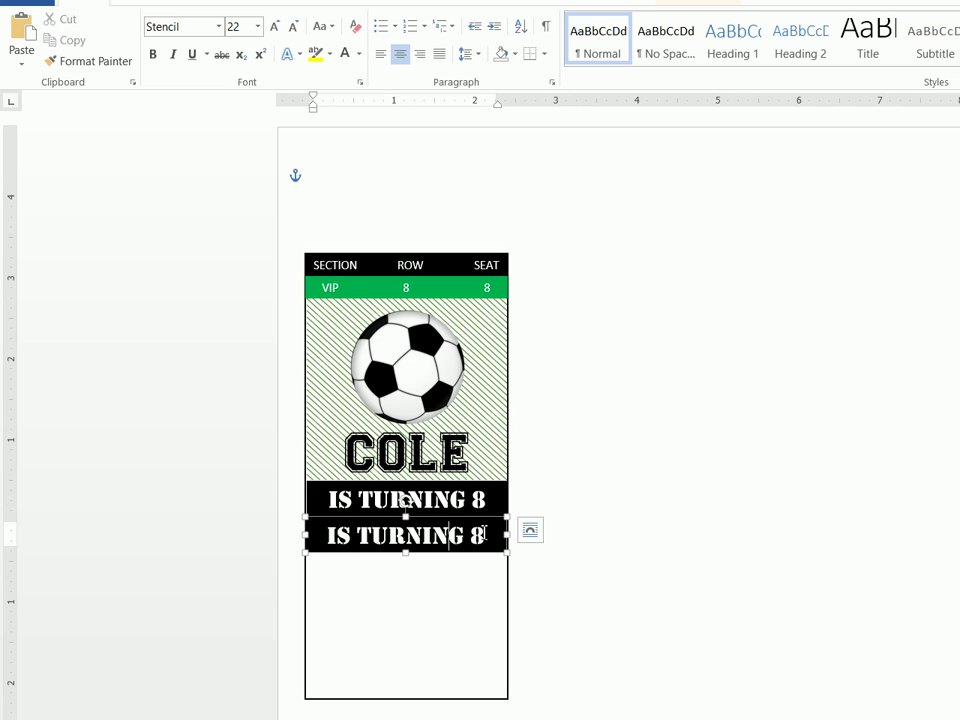
Replace the copied banner's text with ARE YOU
{"action": "triple_click", "coordinate": [353, 532]}
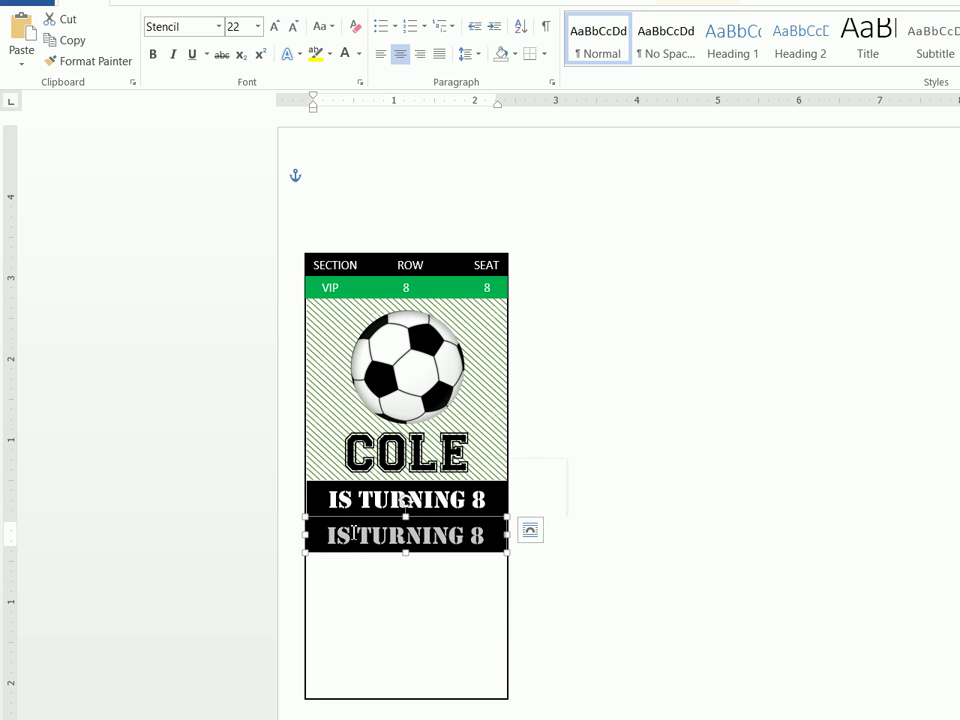
{"action": "type", "text": "ARE YU"}
{"action": "key", "text": "BackSpace"}
{"action": "type", "text": "OU GAME"}
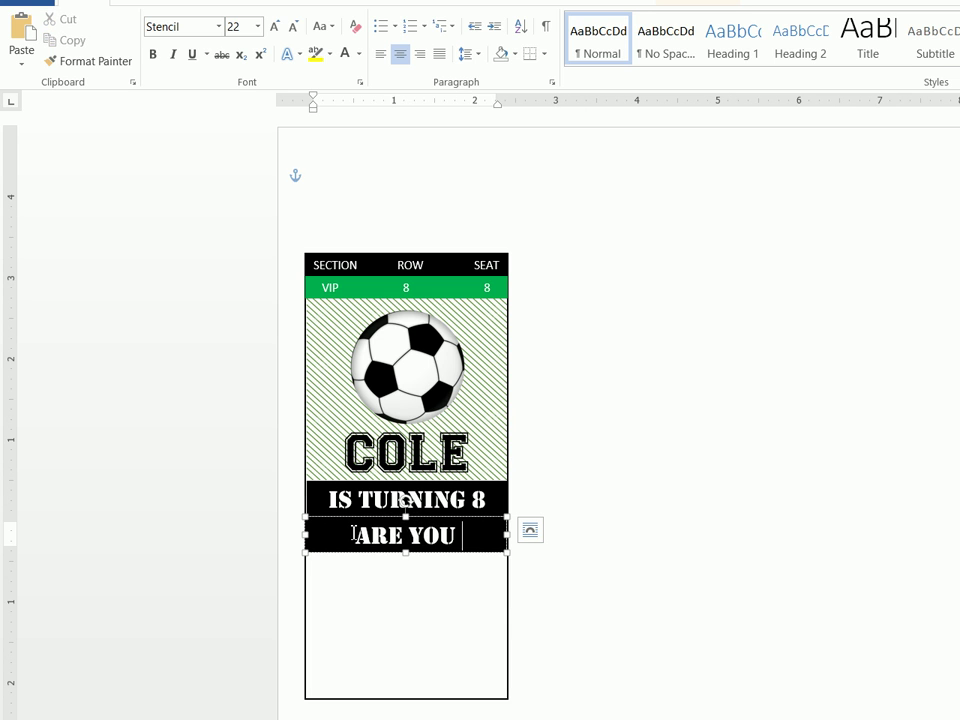
{"action": "key", "text": "BackSpace"}
{"action": "key", "text": "BackSpace"}
{"action": "key", "text": "BackSpace"}
{"action": "key", "text": "BackSpace"}
{"action": "key", "text": "BackSpace"}
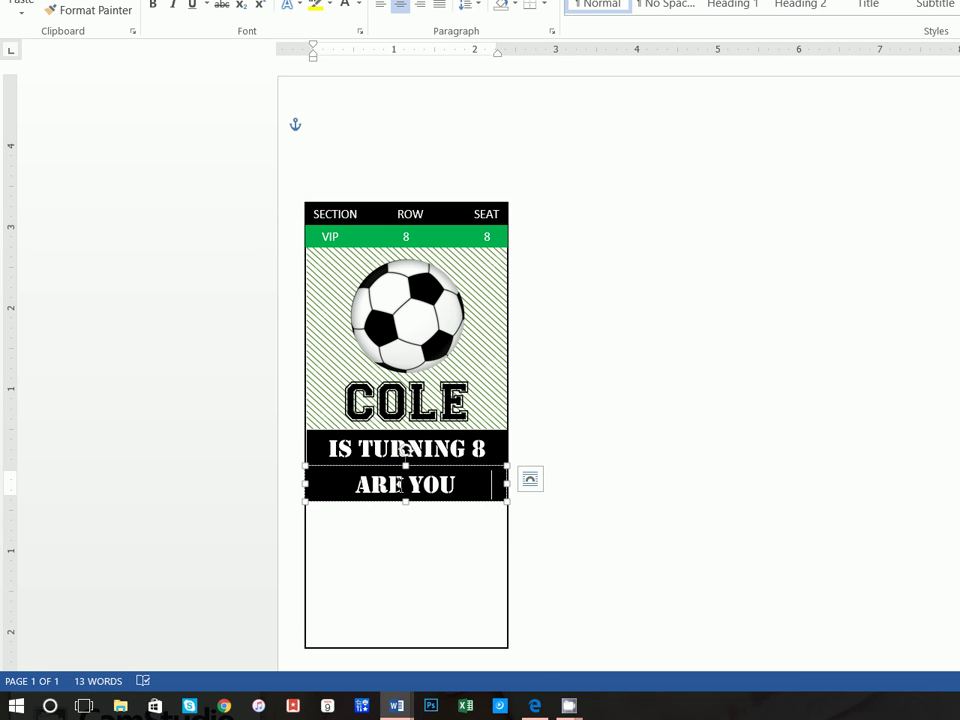
Set the ARE YOU GAME? text to size 21 in automatic black
{"action": "left_click_drag", "start_coordinate": [365, 487], "coordinate": [543, 548]}
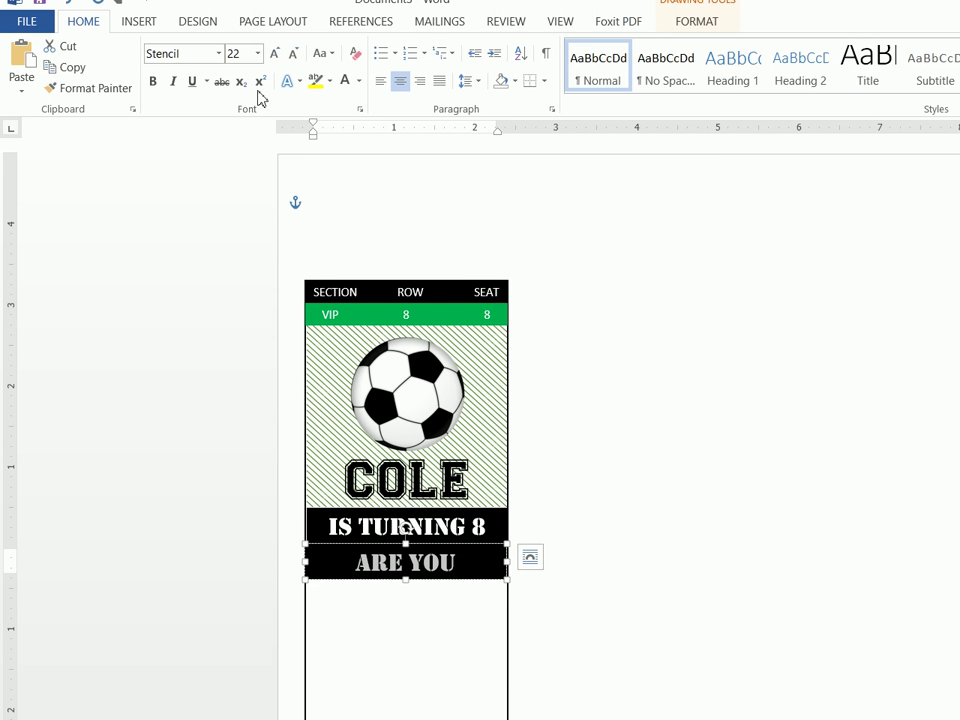
{"action": "left_click", "coordinate": [247, 69]}
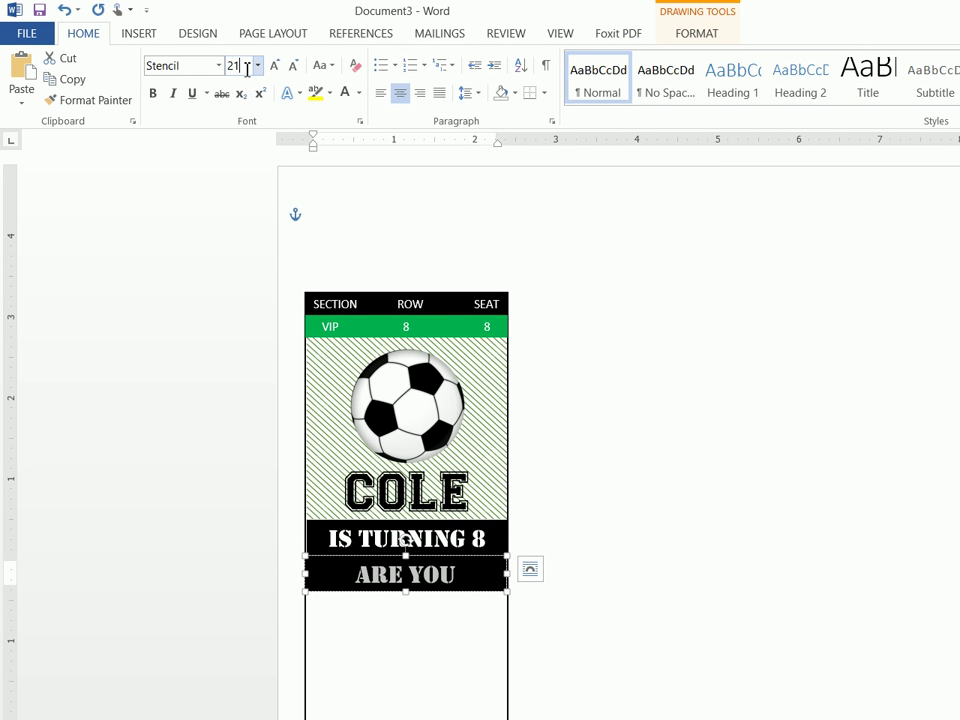
{"action": "key", "text": "Return"}
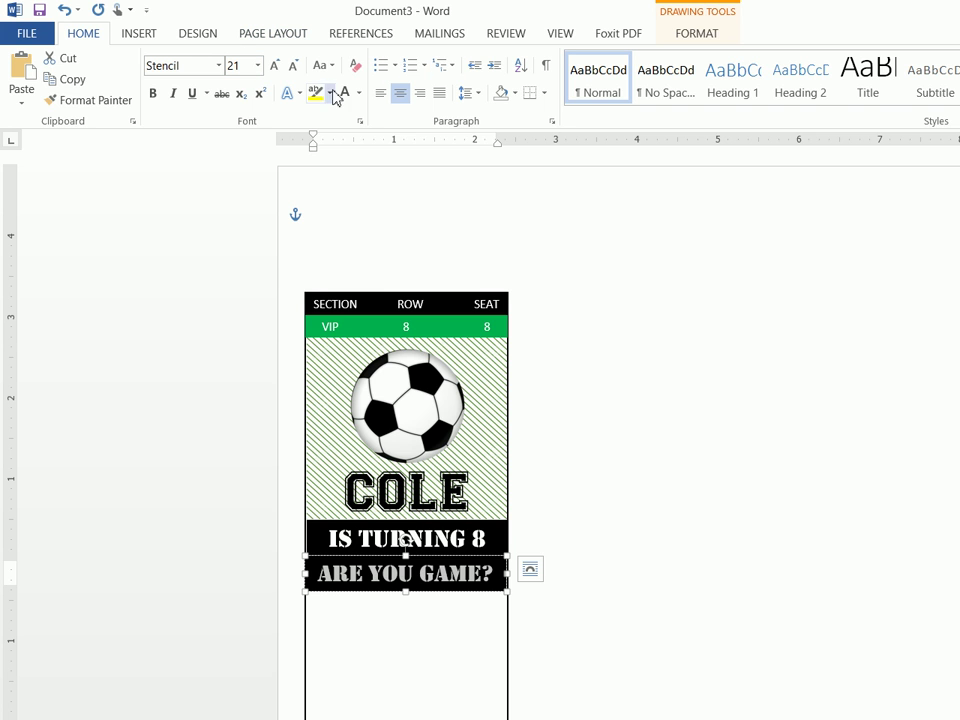
{"action": "left_click", "coordinate": [358, 93]}
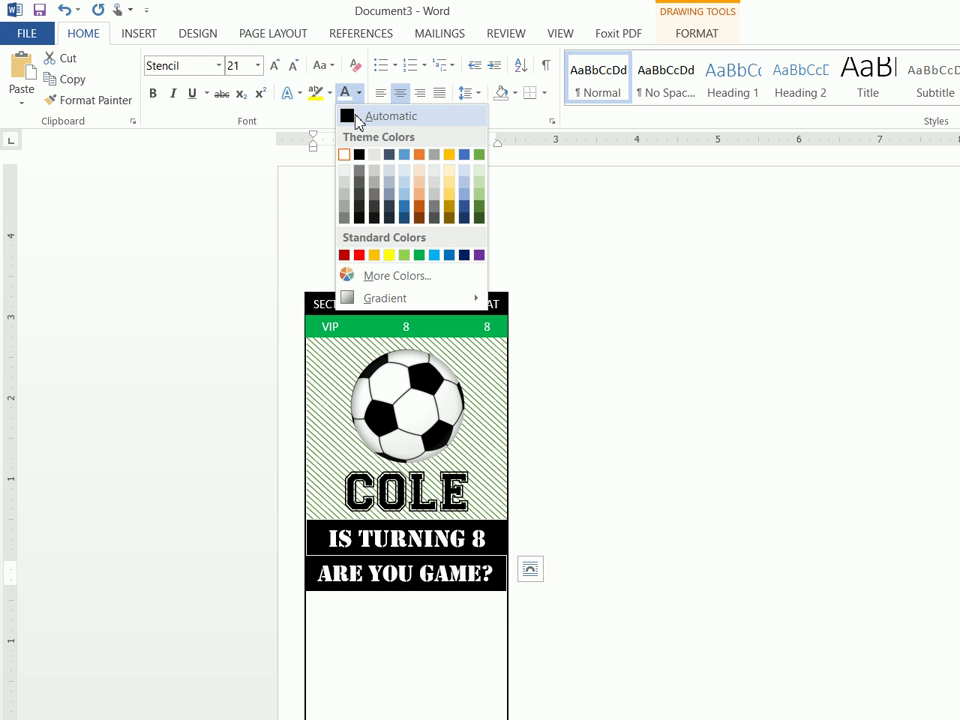
{"action": "left_click", "coordinate": [358, 118]}
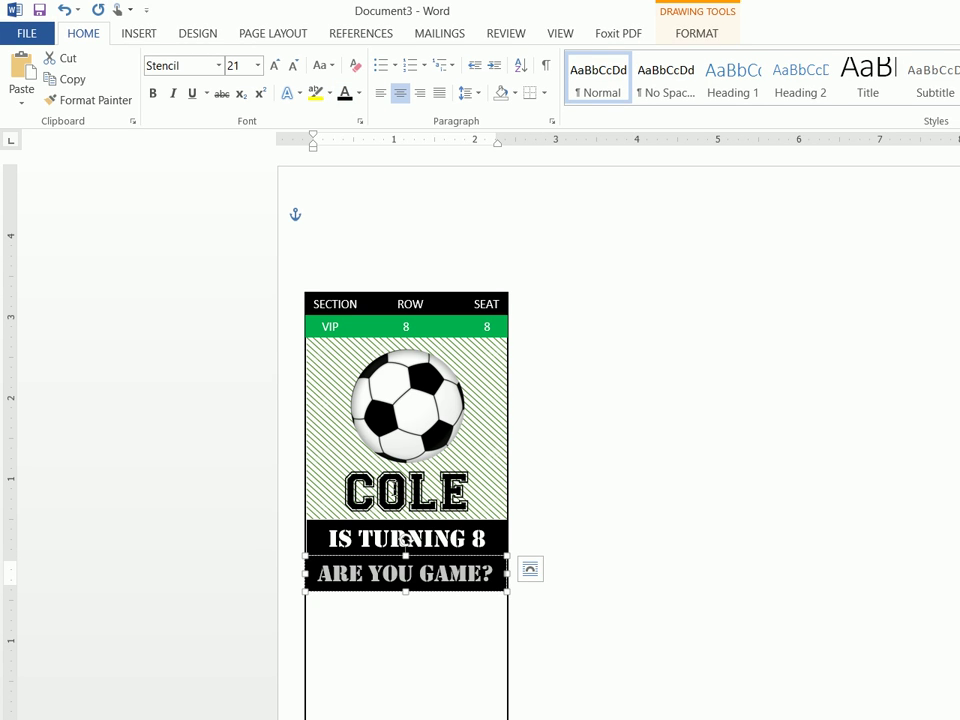
Change the ARE YOU GAME? box's fill from black to white
{"action": "left_click", "coordinate": [348, 572]}
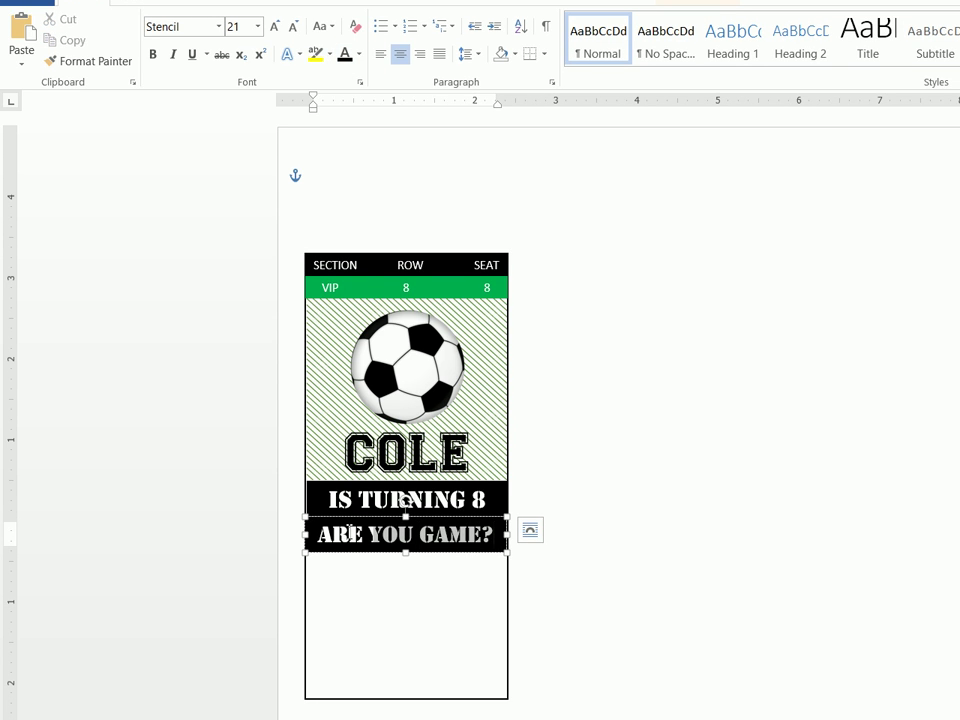
{"action": "triple_click", "coordinate": [348, 533]}
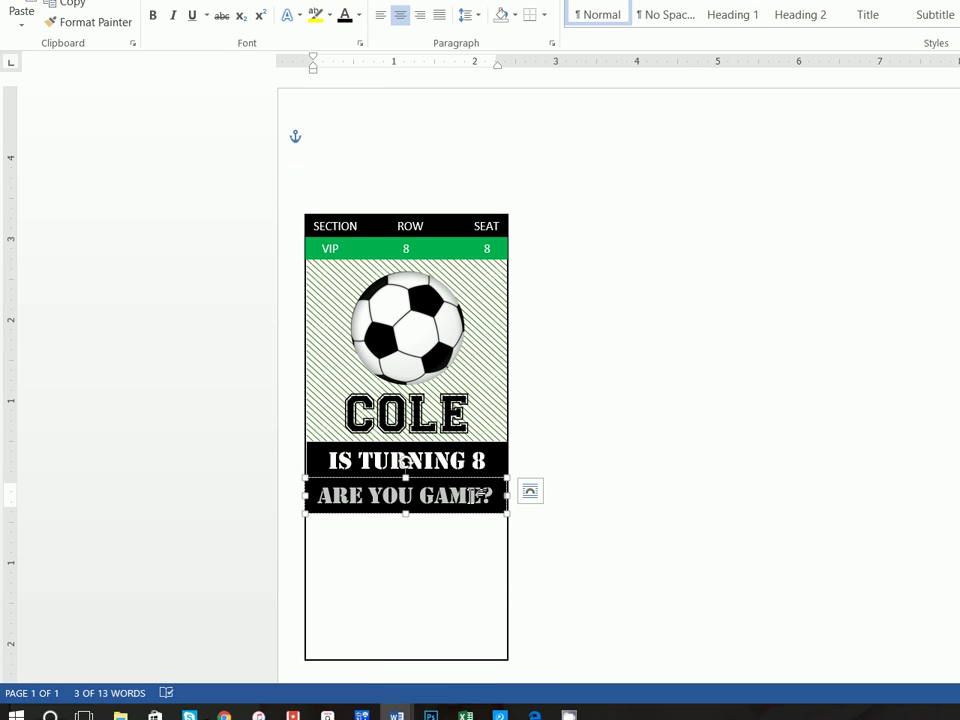
{"action": "left_click", "coordinate": [694, 40]}
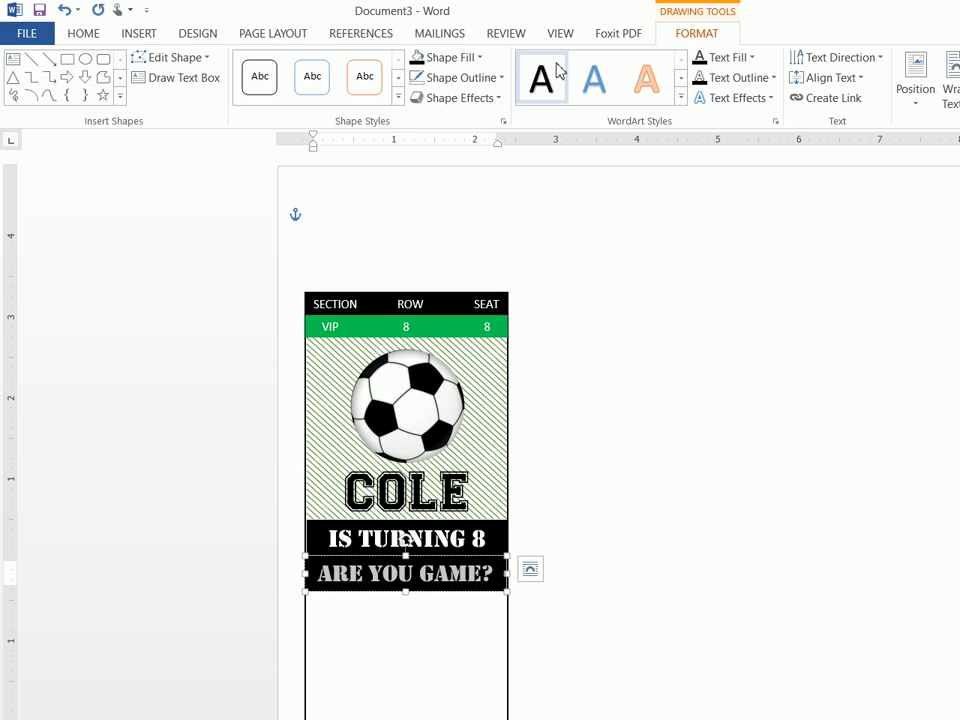
{"action": "left_click", "coordinate": [463, 60]}
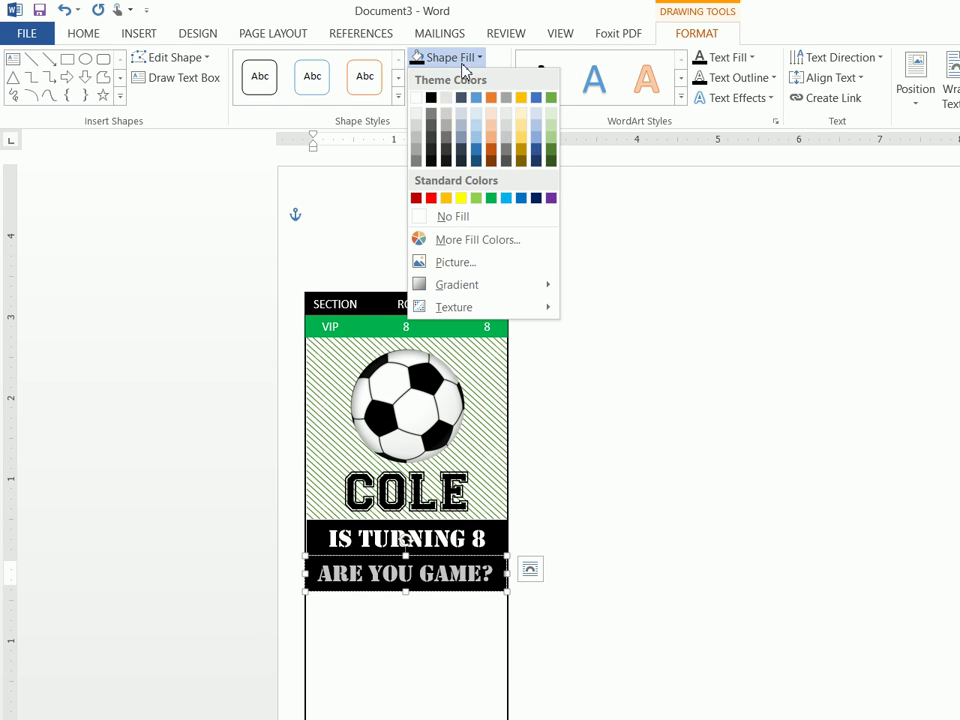
{"action": "left_click", "coordinate": [416, 98]}
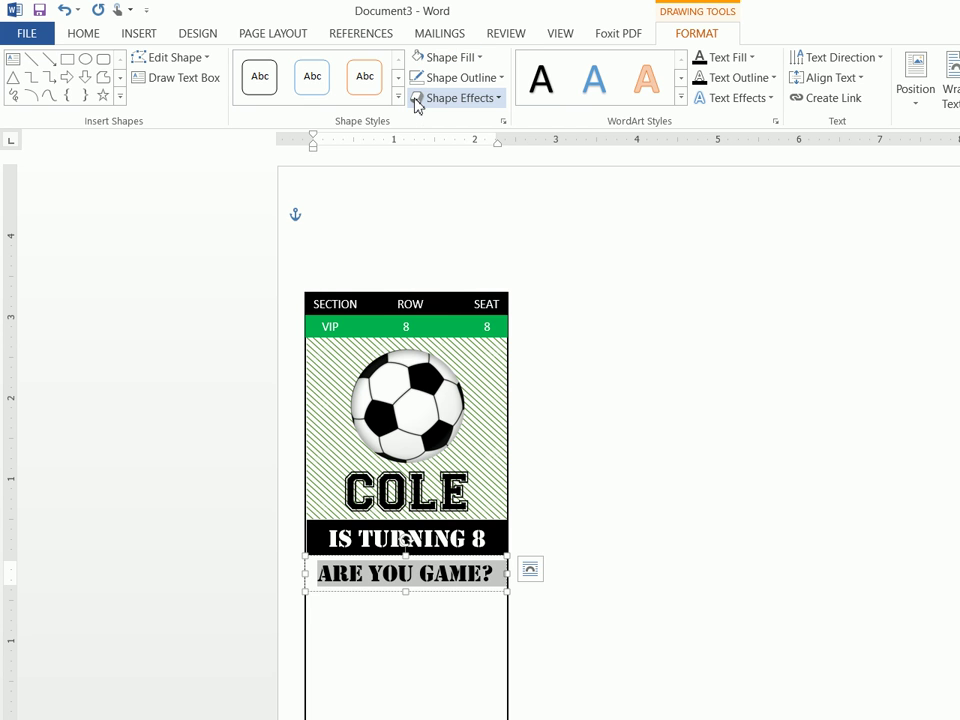
{"action": "left_click", "coordinate": [537, 503]}
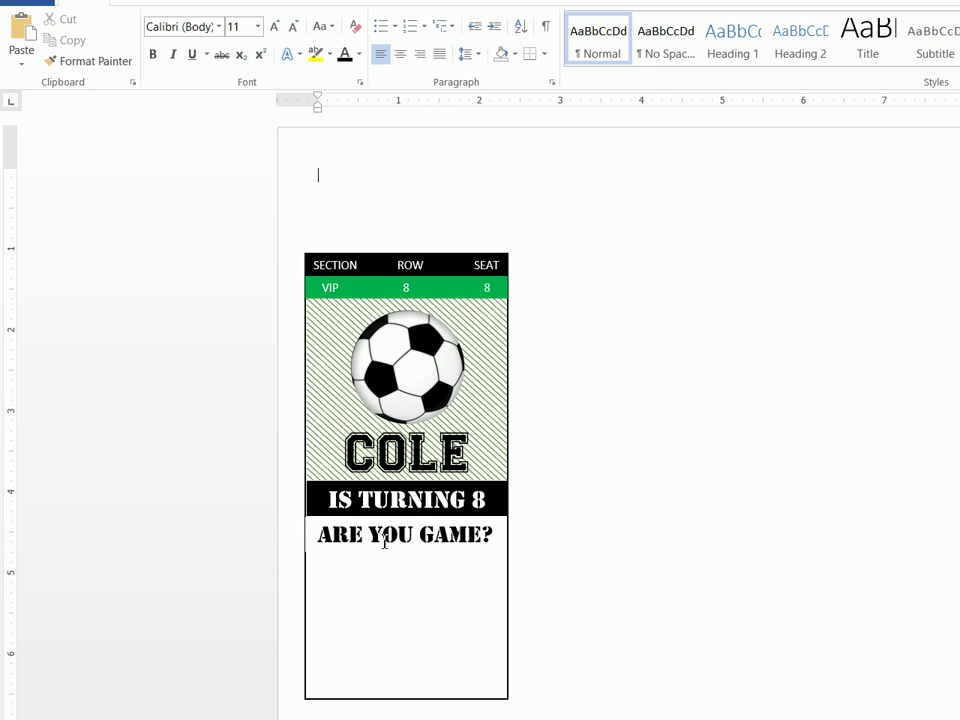
{"action": "left_click", "coordinate": [308, 537]}
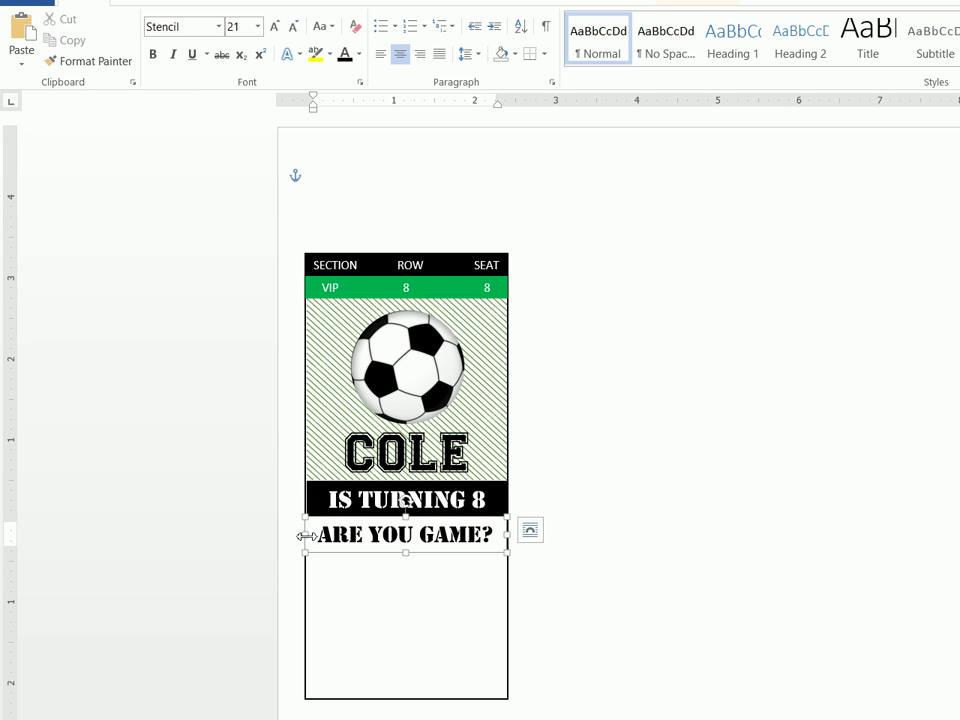
{"action": "left_click", "coordinate": [411, 618]}
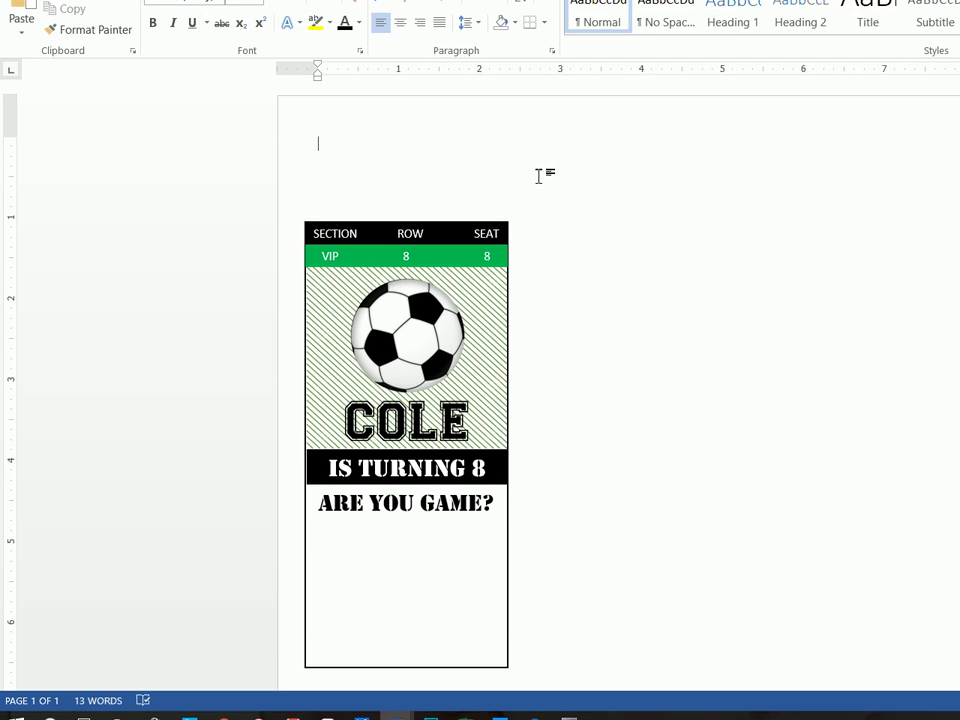
Paste another copy of the IS TURNING 8 banner and move it below ARE YOU GAME?
{"action": "right_click", "coordinate": [403, 160]}
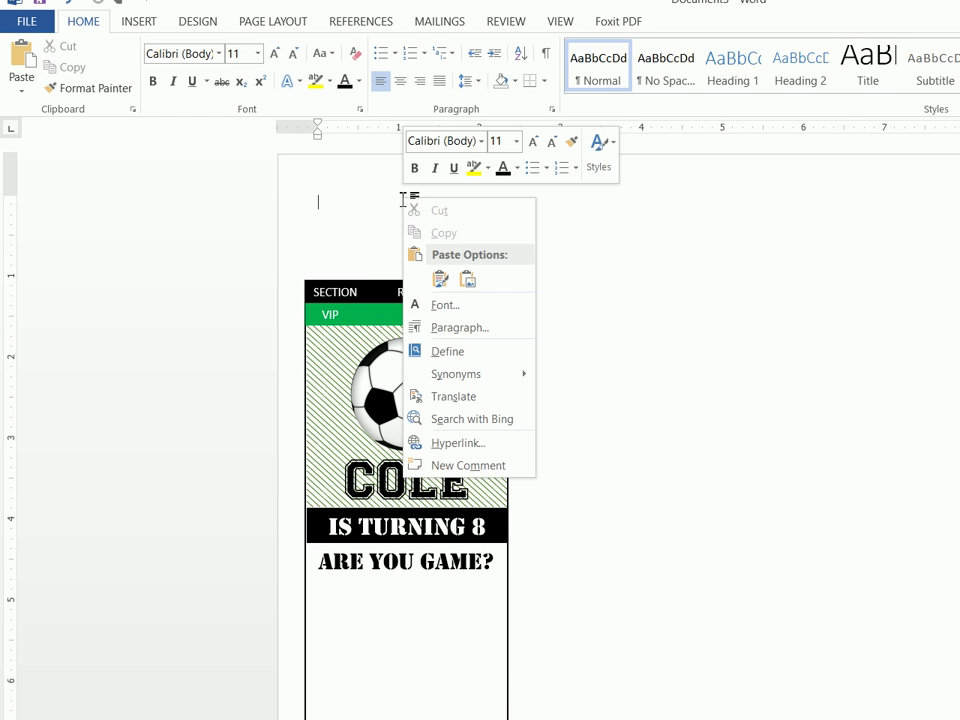
{"action": "left_click", "coordinate": [441, 280]}
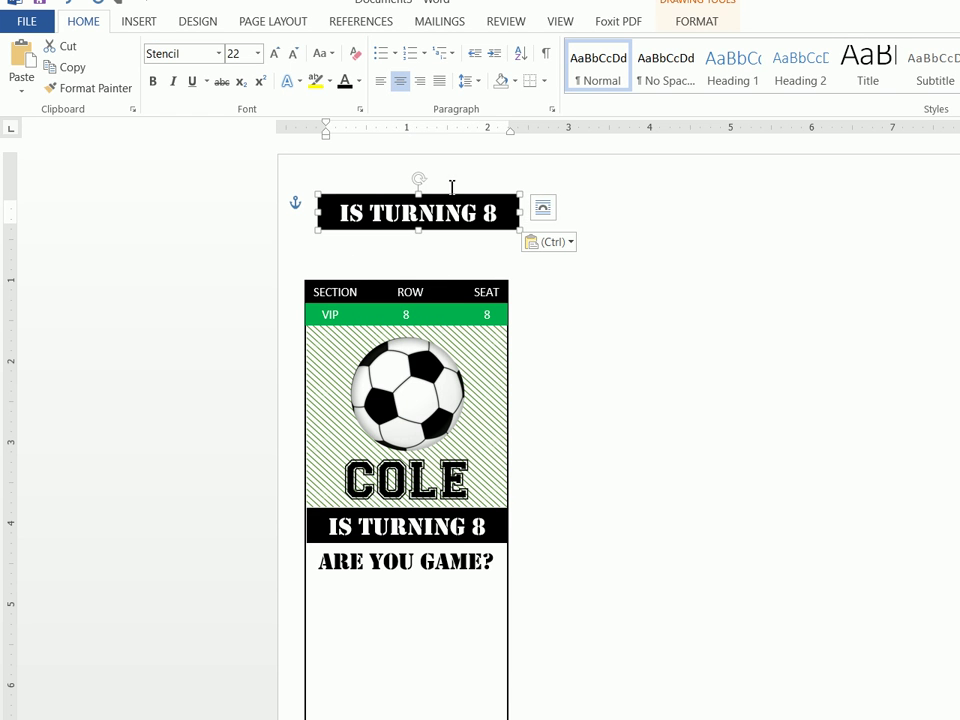
{"action": "left_click_drag", "start_coordinate": [436, 286], "coordinate": [442, 576]}
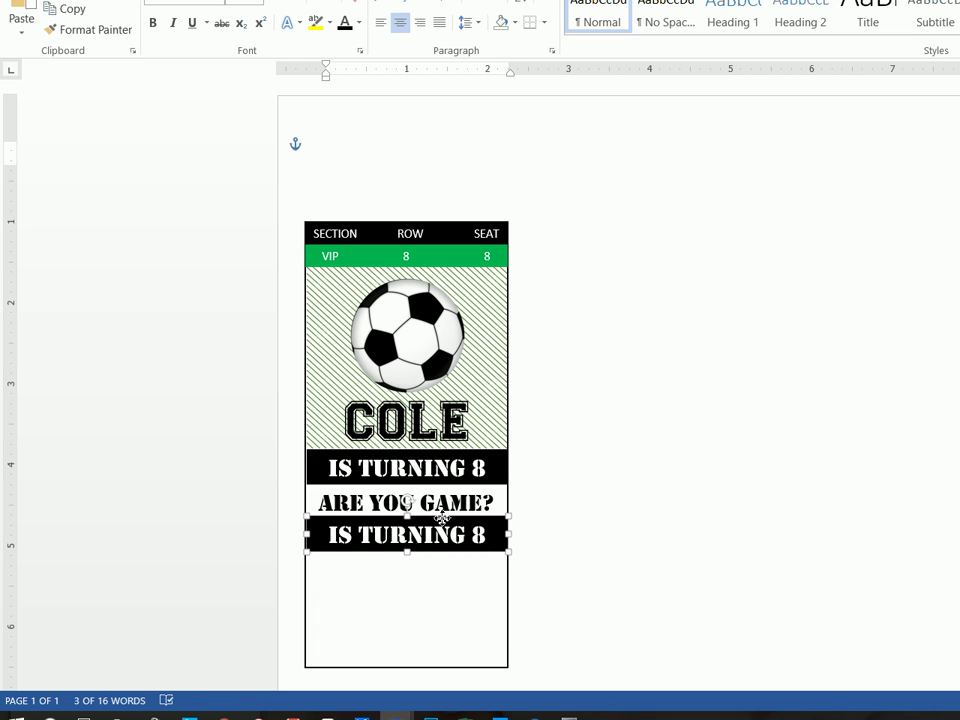
Replace the banner text with JAN 14th 3PM, checking the finished Ticket2 document for reference
{"action": "left_click_drag", "start_coordinate": [493, 534], "coordinate": [298, 536]}
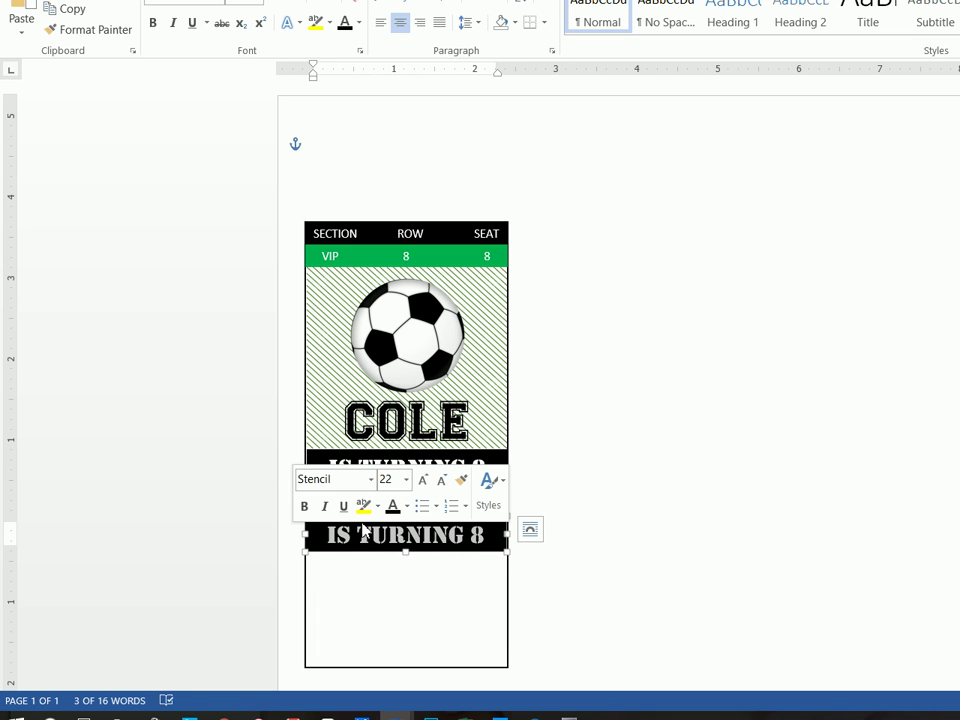
{"action": "type", "text": "GAME"}
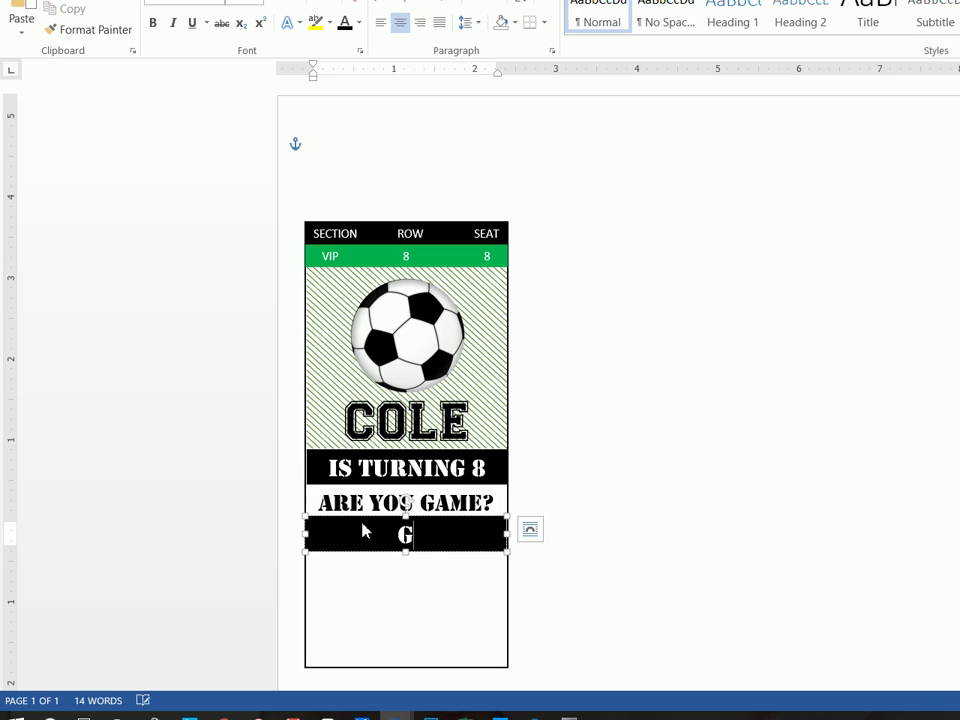
{"action": "type", "text": " TIME"}
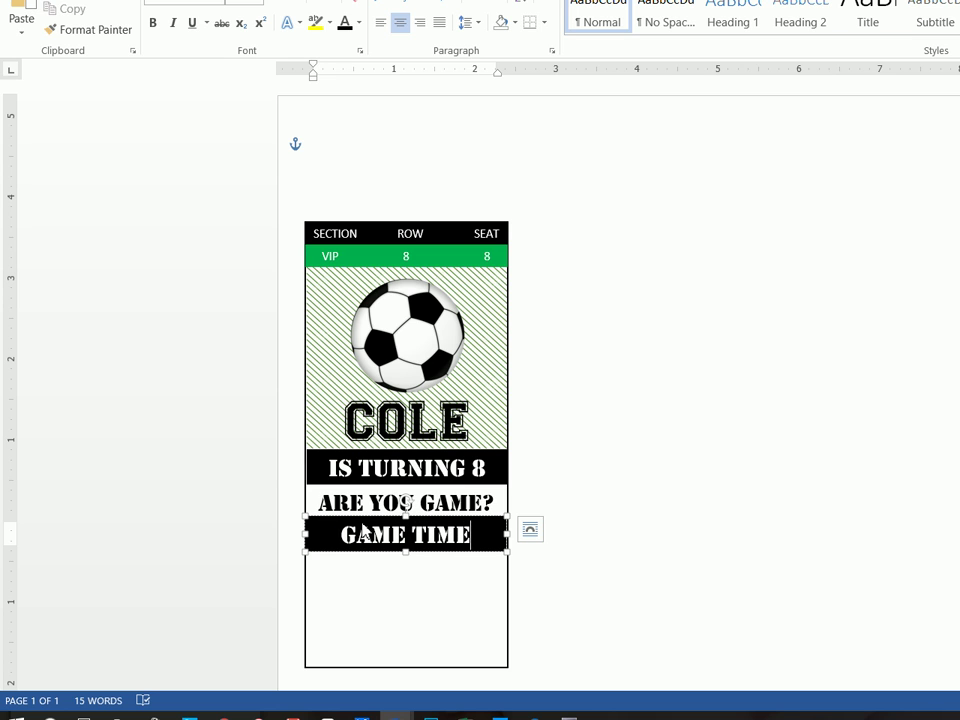
{"action": "key", "text": "BackSpace"}
{"action": "key", "text": "BackSpace"}
{"action": "key", "text": "BackSpace"}
{"action": "key", "text": "BackSpace"}
{"action": "key", "text": "BackSpace"}
{"action": "key", "text": "BackSpace"}
{"action": "key", "text": "BackSpace"}
{"action": "key", "text": "BackSpace"}
{"action": "key", "text": "BackSpace"}
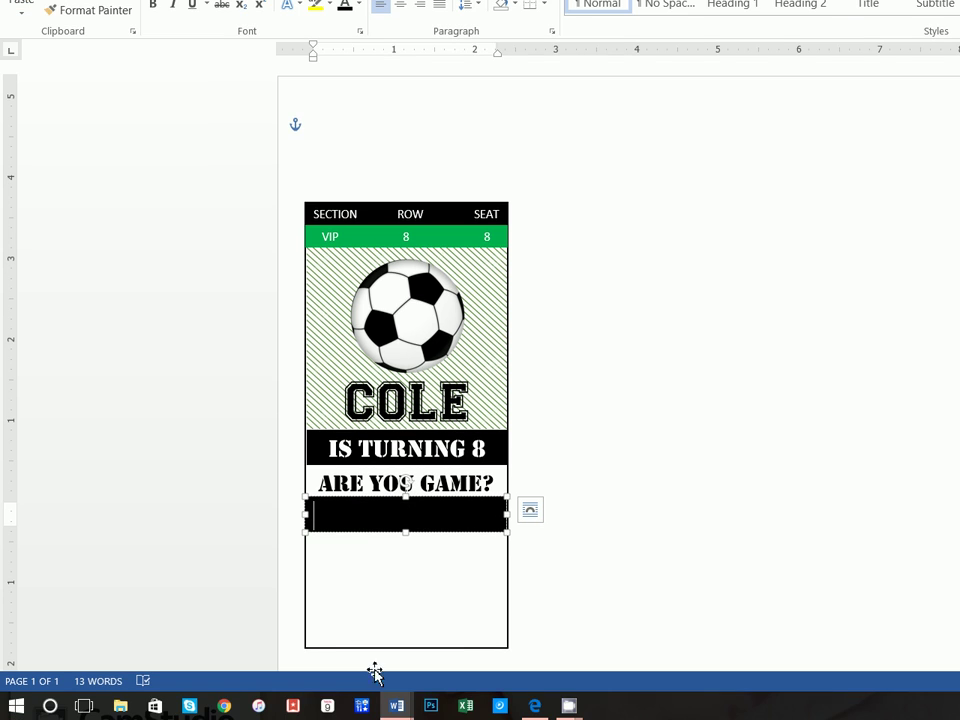
{"action": "mouse_move", "coordinate": [390, 704]}
{"action": "left_click", "coordinate": [292, 636]}
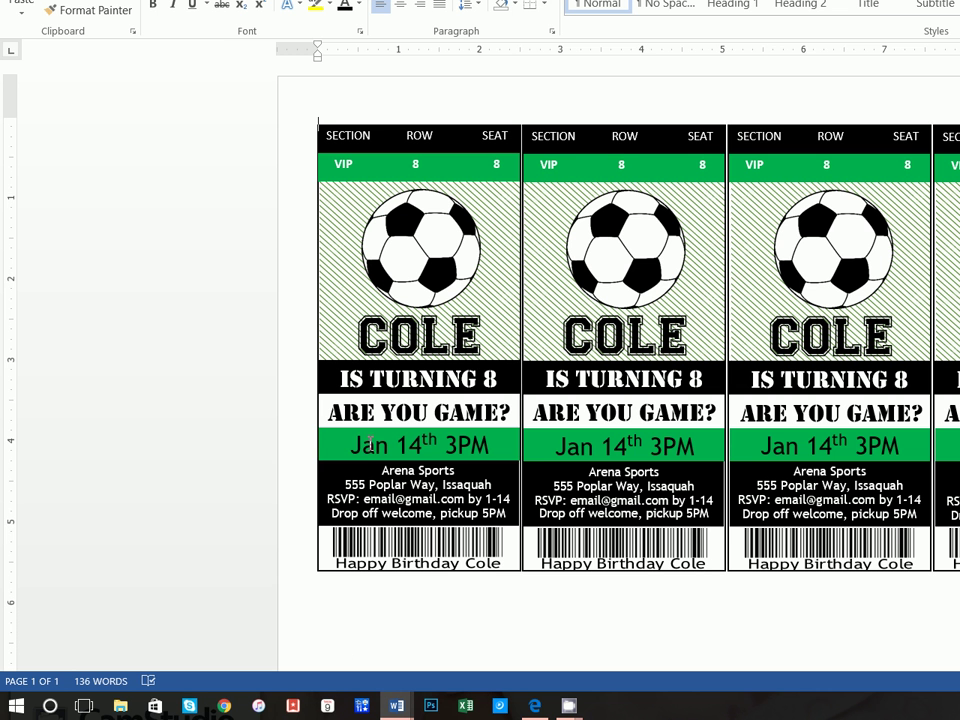
{"action": "mouse_move", "coordinate": [396, 705]}
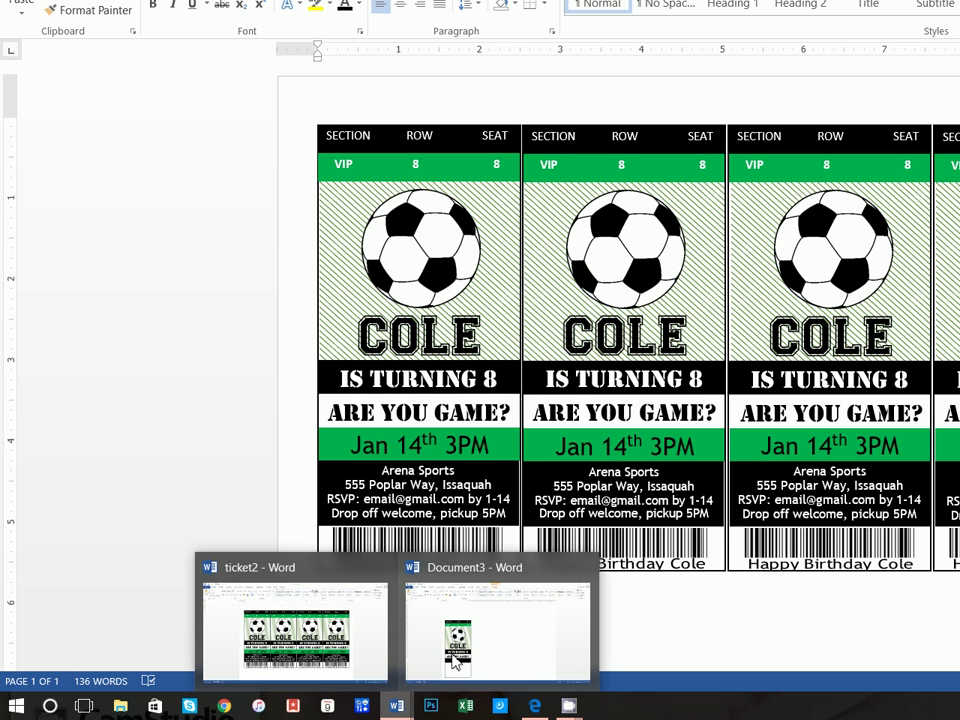
{"action": "left_click", "coordinate": [456, 636]}
{"action": "type", "text": "J"}
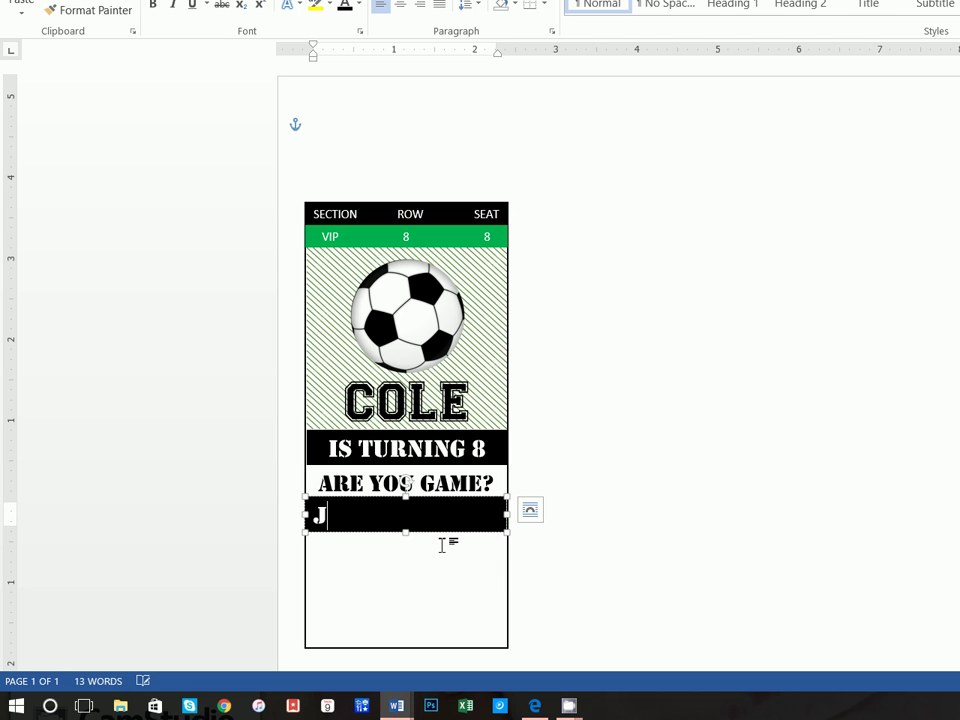
{"action": "type", "text": "AN 14th 3"}
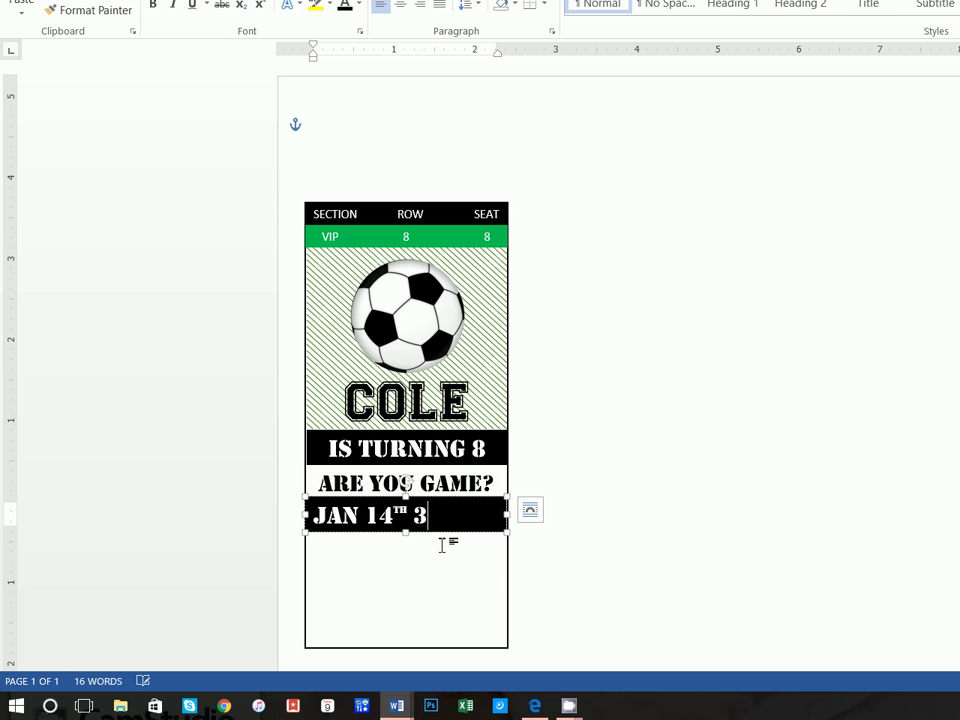
{"action": "type", "text": ":00"}
{"action": "key", "text": "BackSpace"}
{"action": "key", "text": "BackSpace"}
{"action": "key", "text": "BackSpace"}
{"action": "type", "text": "PO"}
{"action": "key", "text": "BackSpace"}
{"action": "type", "text": "M"}
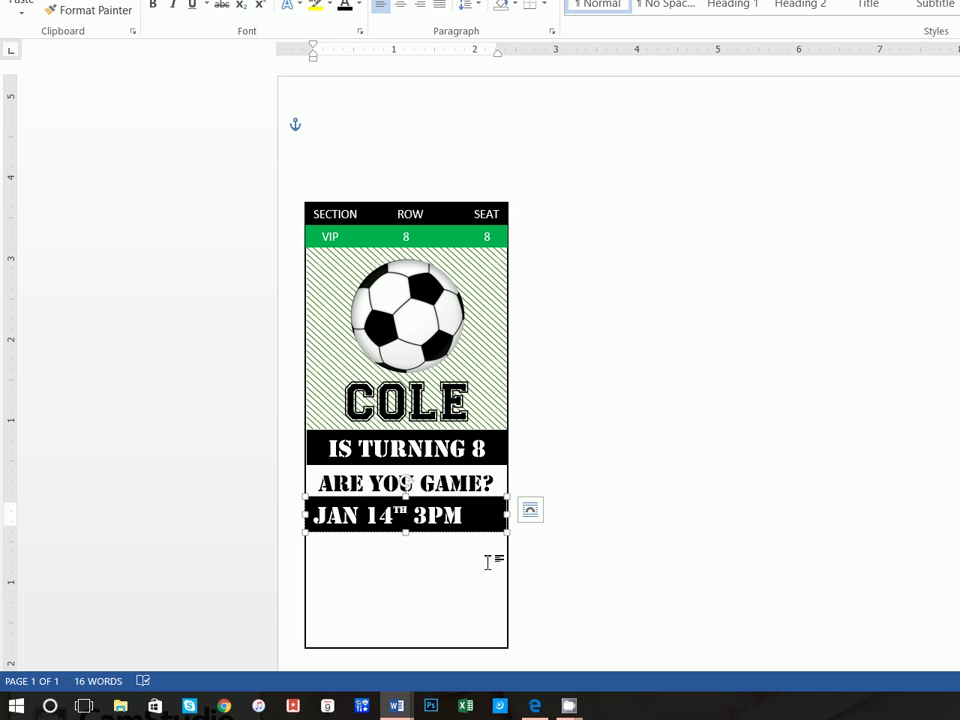
{"action": "left_click_drag", "start_coordinate": [451, 515], "coordinate": [313, 515]}
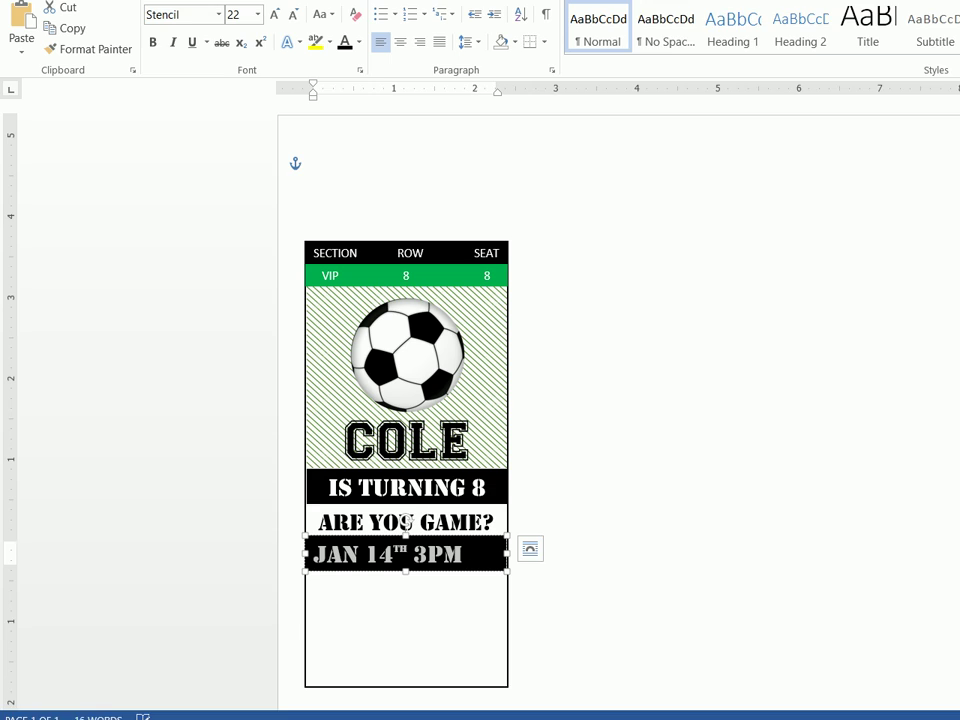
Set the date text in Trebuchet MS and center it in its box
{"action": "left_click", "coordinate": [219, 66]}
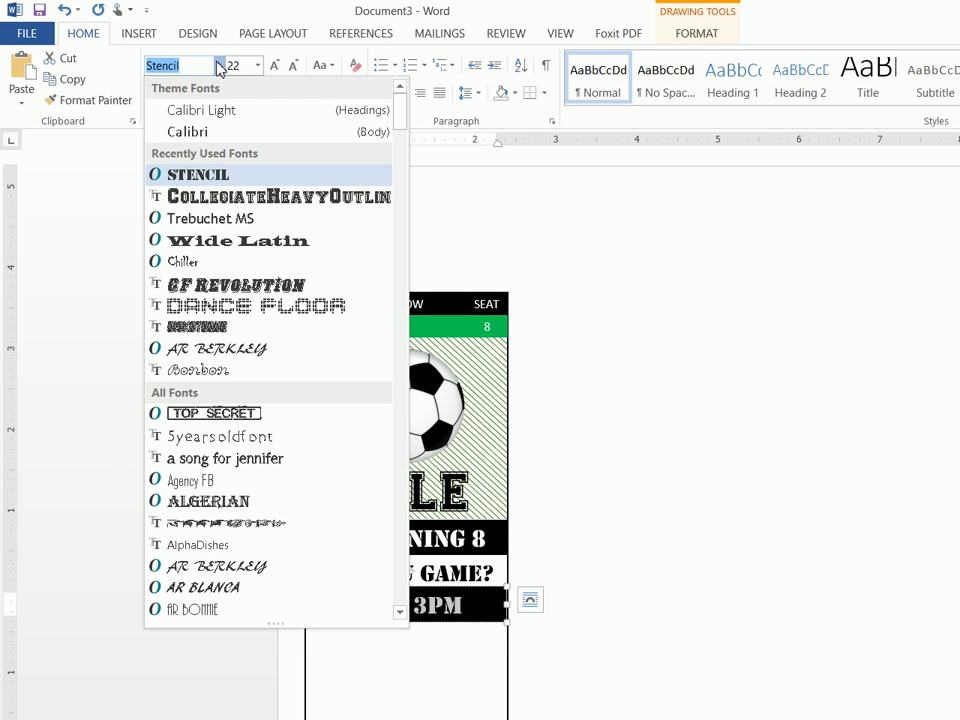
{"action": "left_click", "coordinate": [243, 220]}
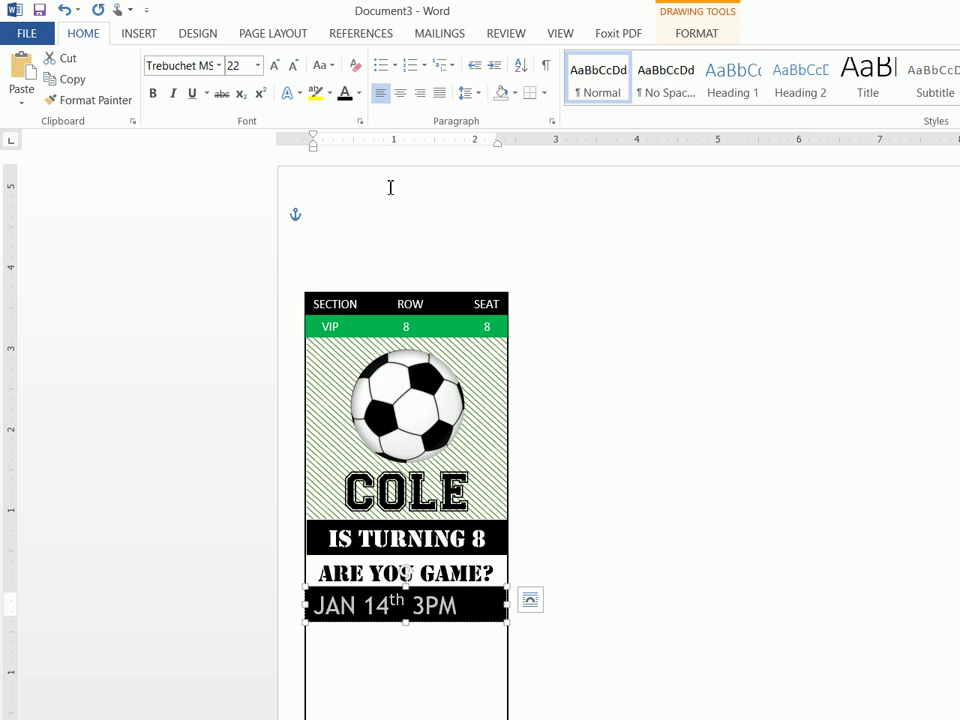
{"action": "left_click", "coordinate": [400, 93]}
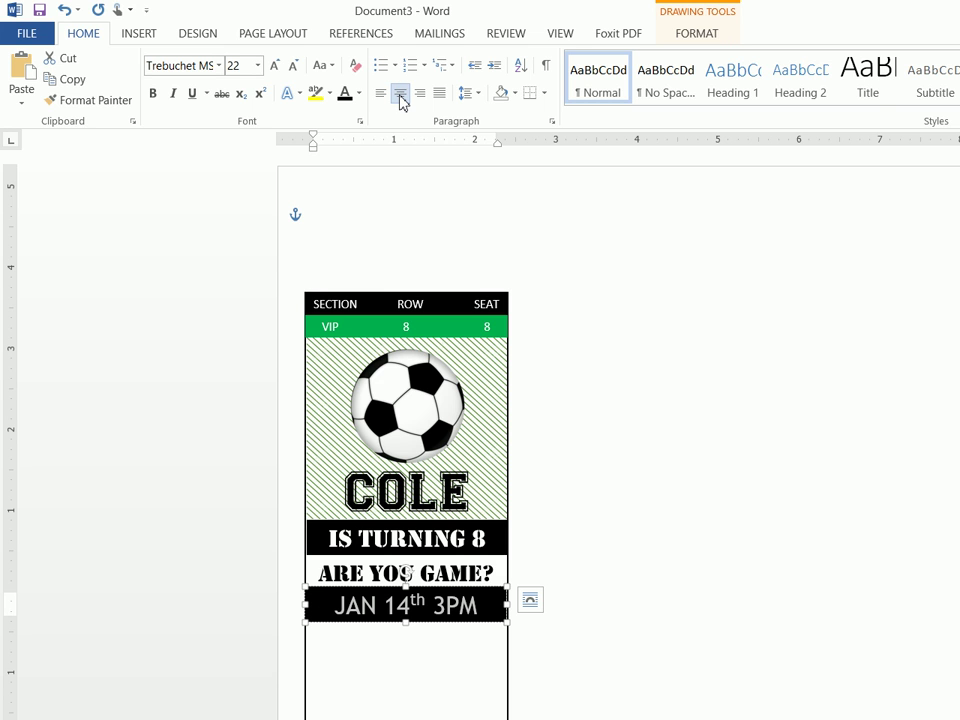
Fill the date box green, make its text black, and shorten the box slightly
{"action": "left_click", "coordinate": [705, 36]}
{"action": "left_click", "coordinate": [440, 57]}
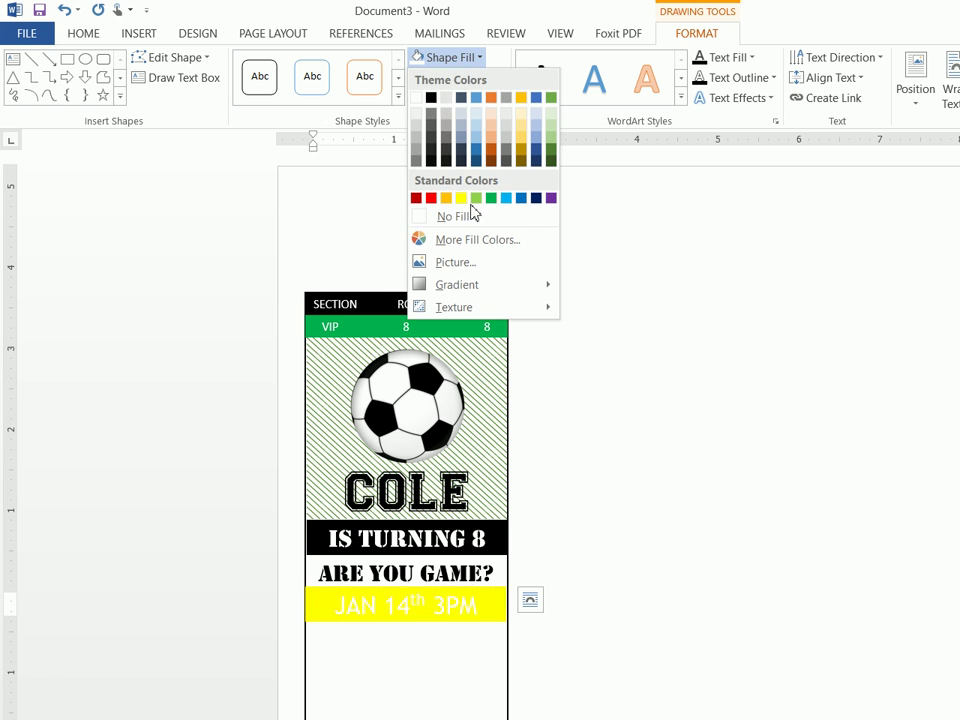
{"action": "left_click", "coordinate": [489, 199]}
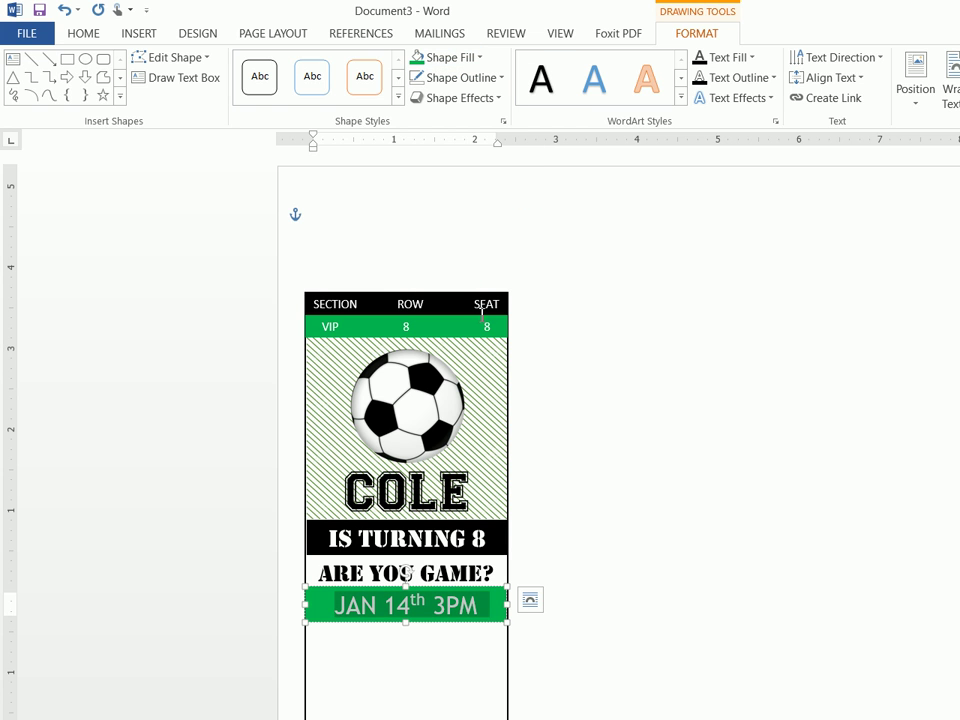
{"action": "left_click", "coordinate": [72, 36]}
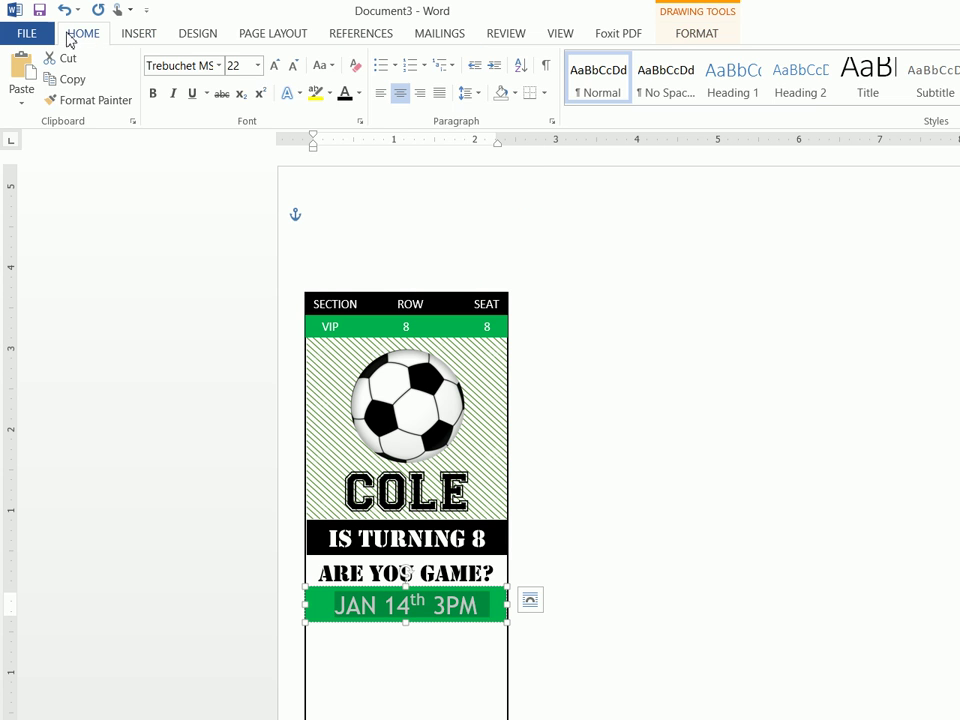
{"action": "left_click", "coordinate": [344, 94]}
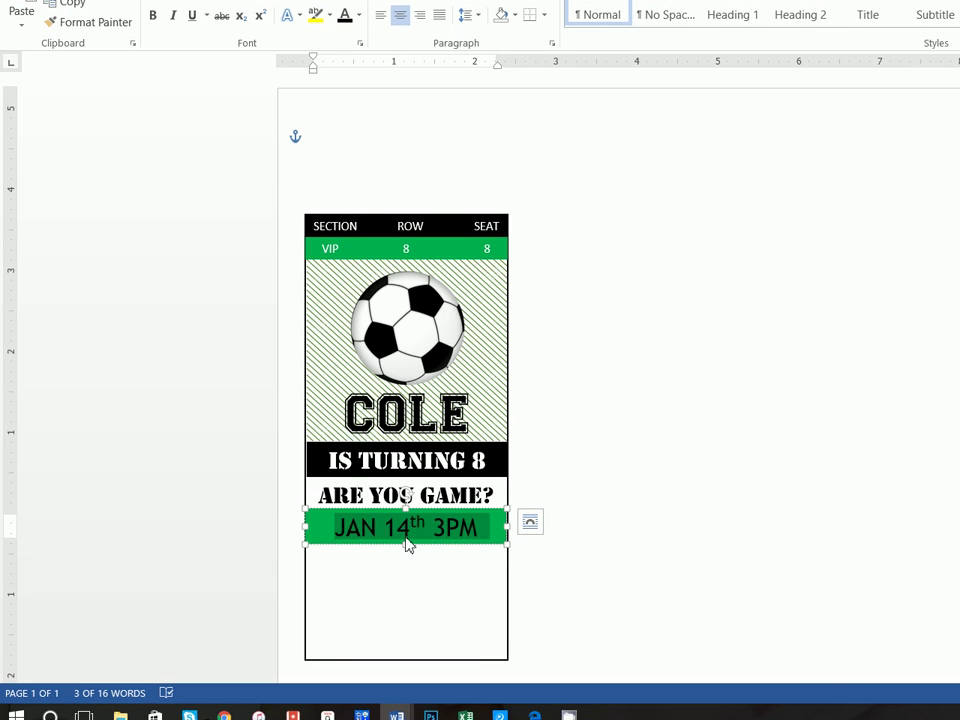
{"action": "left_click", "coordinate": [406, 533]}
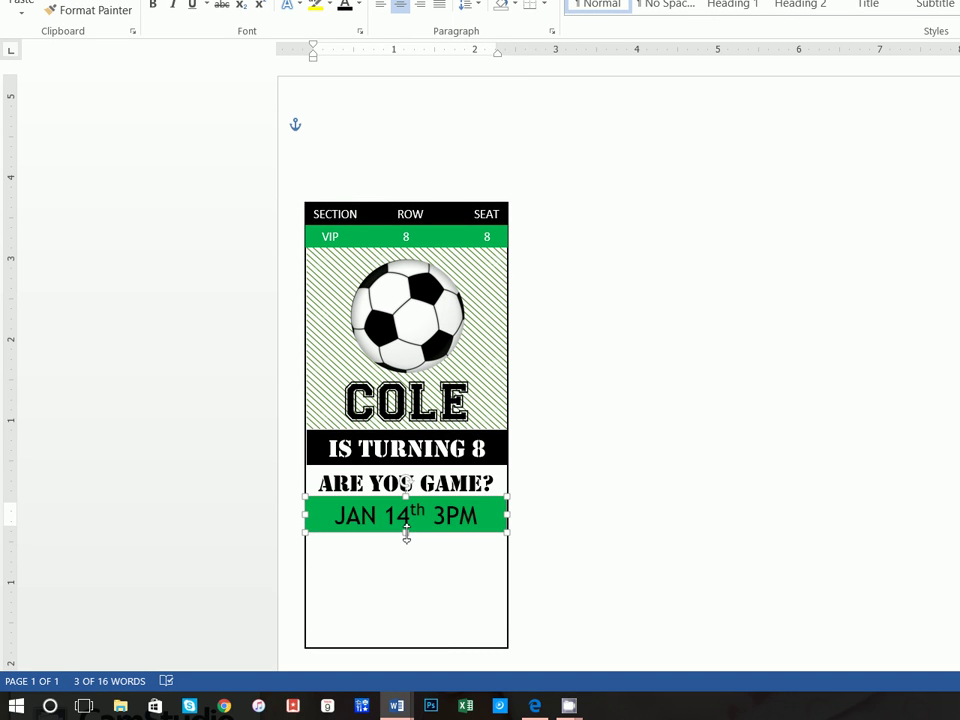
{"action": "left_click_drag", "start_coordinate": [406, 533], "coordinate": [407, 528]}
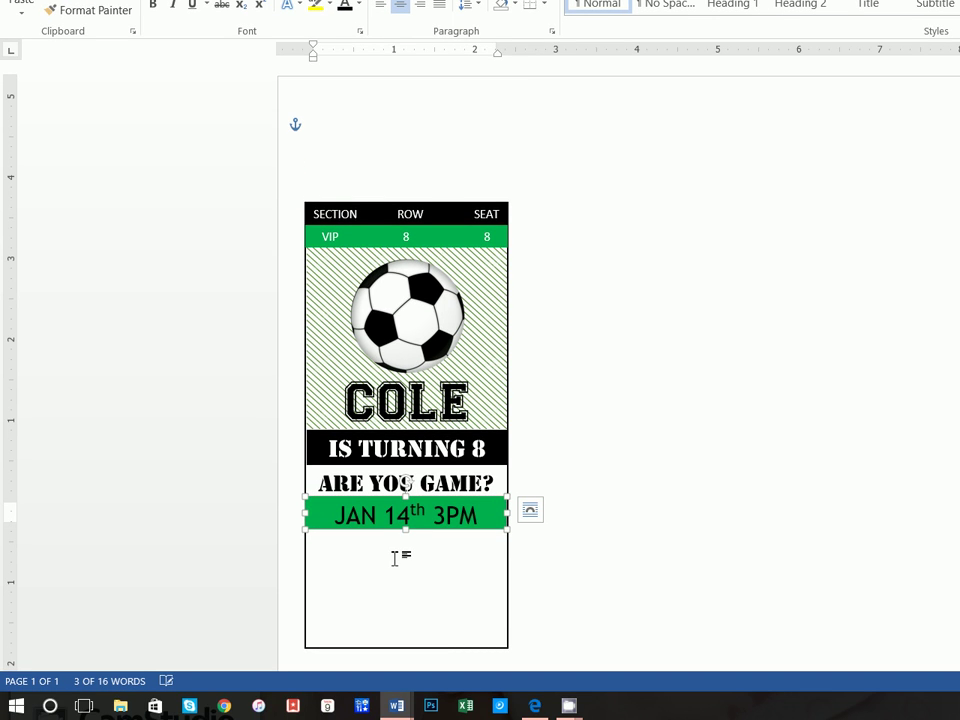
{"action": "left_click", "coordinate": [395, 560]}
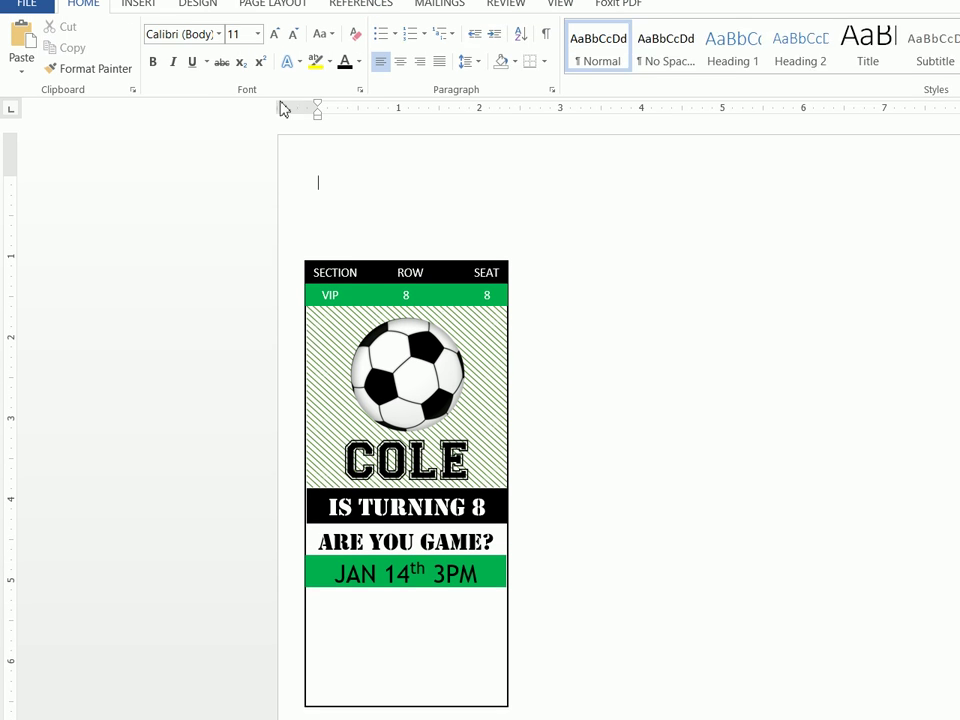
Draw a new text box just below the green date bar
{"action": "left_click", "coordinate": [148, 5]}
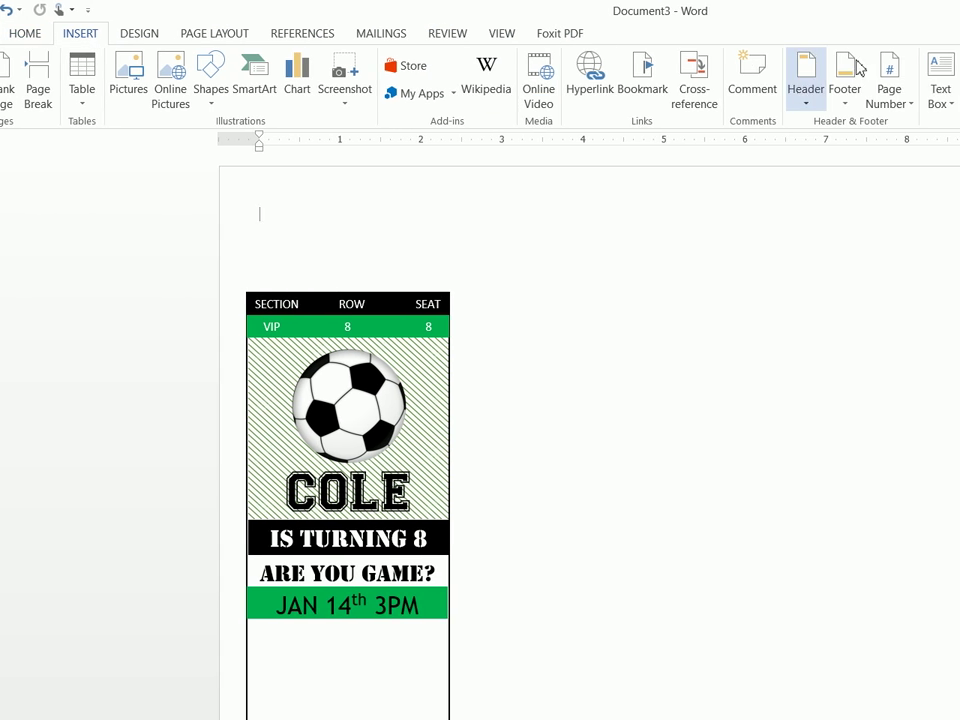
{"action": "left_click", "coordinate": [838, 78]}
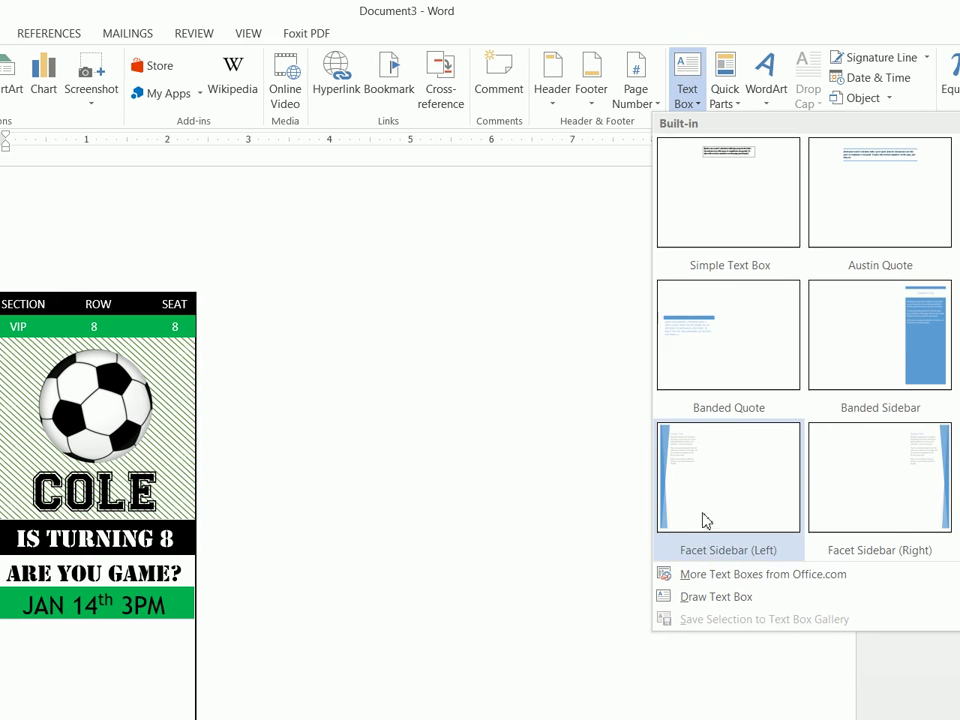
{"action": "left_click", "coordinate": [712, 596]}
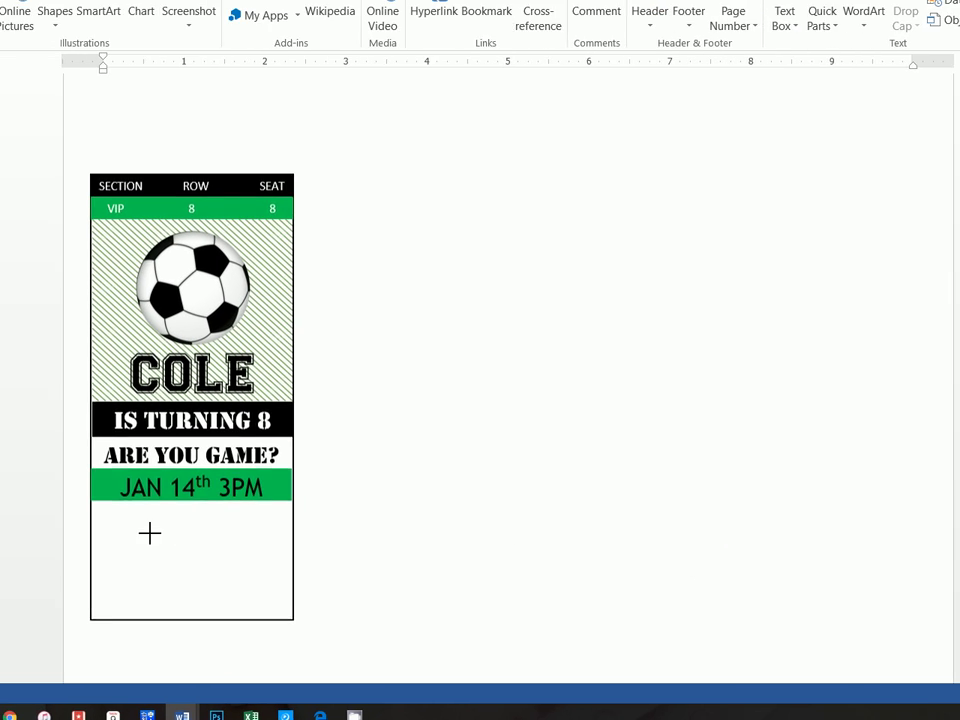
{"action": "left_click_drag", "start_coordinate": [169, 501], "coordinate": [370, 547]}
{"action": "left_click_drag", "start_coordinate": [448, 534], "coordinate": [450, 544]}
Give the new box a black fill and white font colour
{"action": "left_click", "coordinate": [361, 46]}
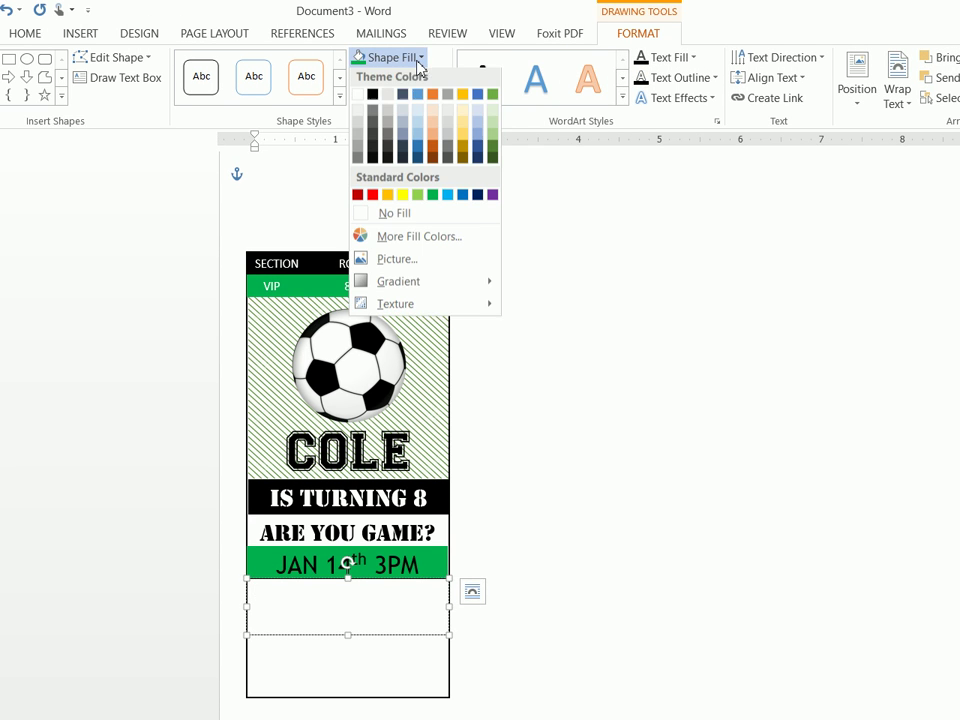
{"action": "left_click", "coordinate": [373, 99]}
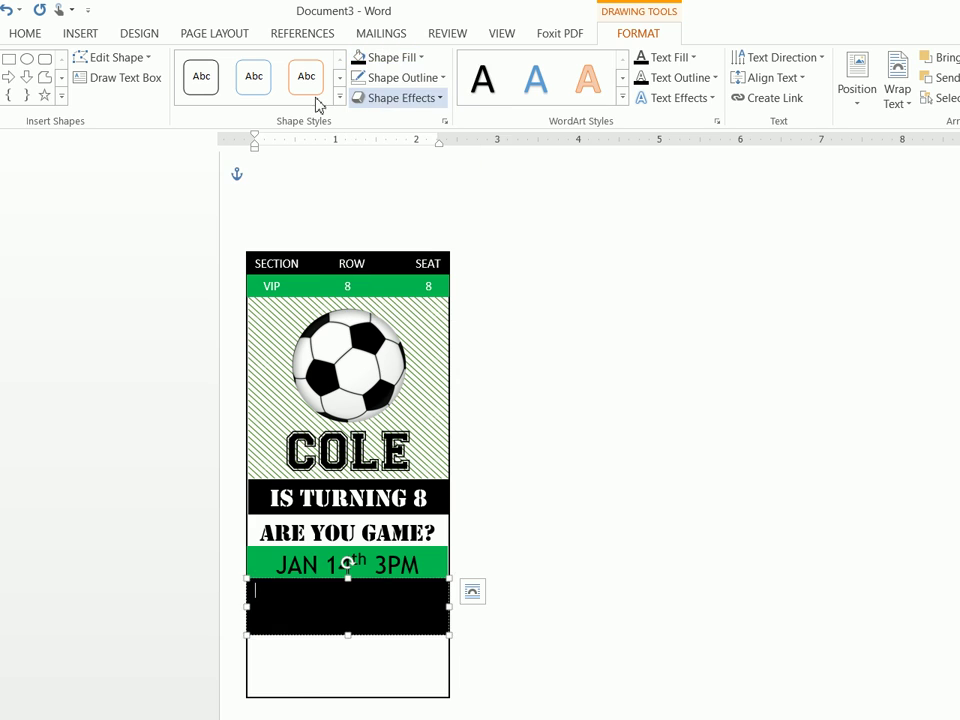
{"action": "left_click", "coordinate": [25, 33]}
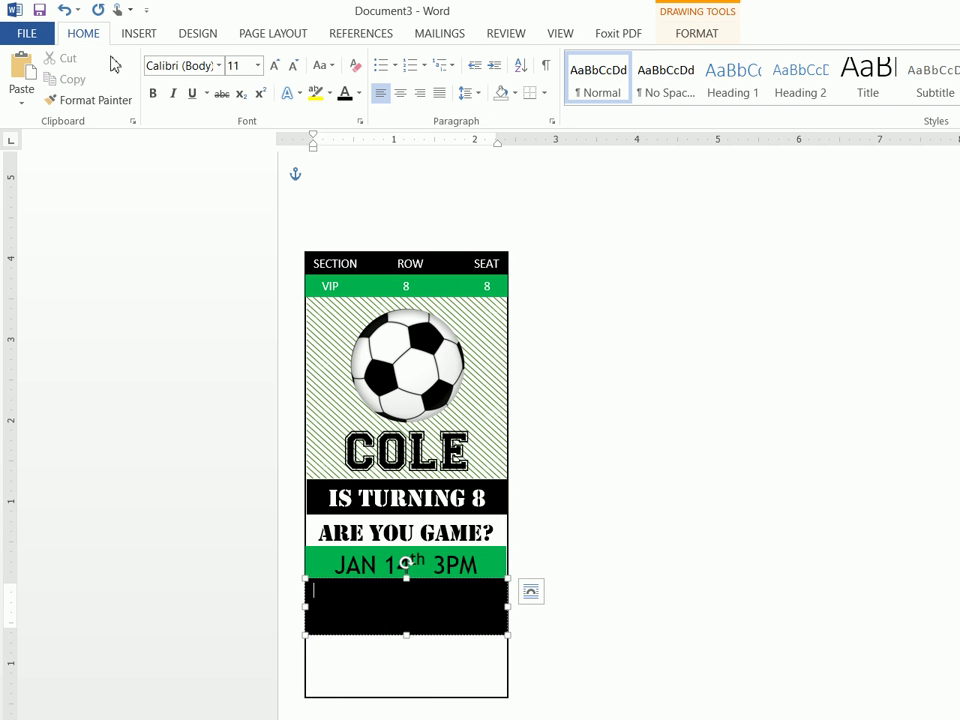
{"action": "left_click", "coordinate": [358, 93]}
{"action": "left_click", "coordinate": [347, 154]}
Type 'Arena Sports' with the venue's street address on a second line, then select the text
{"action": "type", "text": "Arena Sp"}
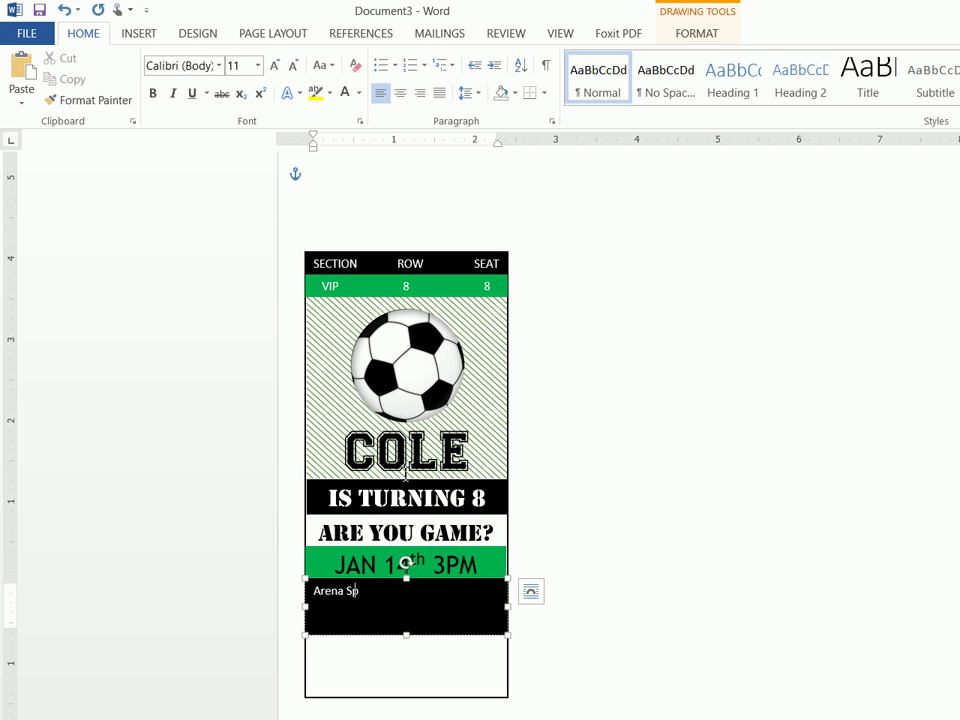
{"action": "type", "text": "orts"}
{"action": "key", "text": "Return"}
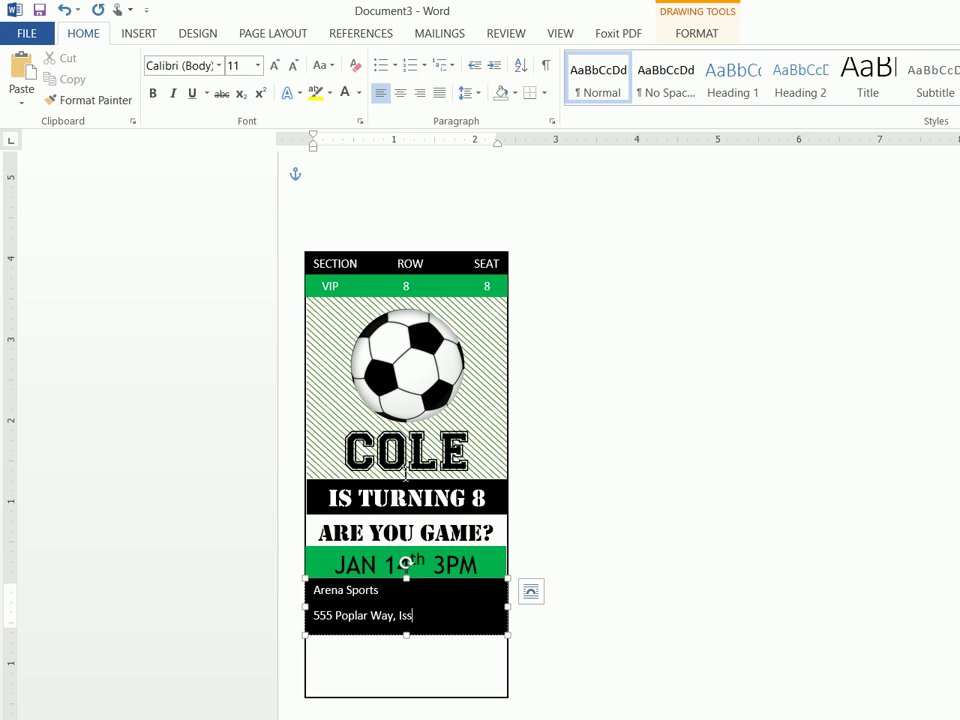
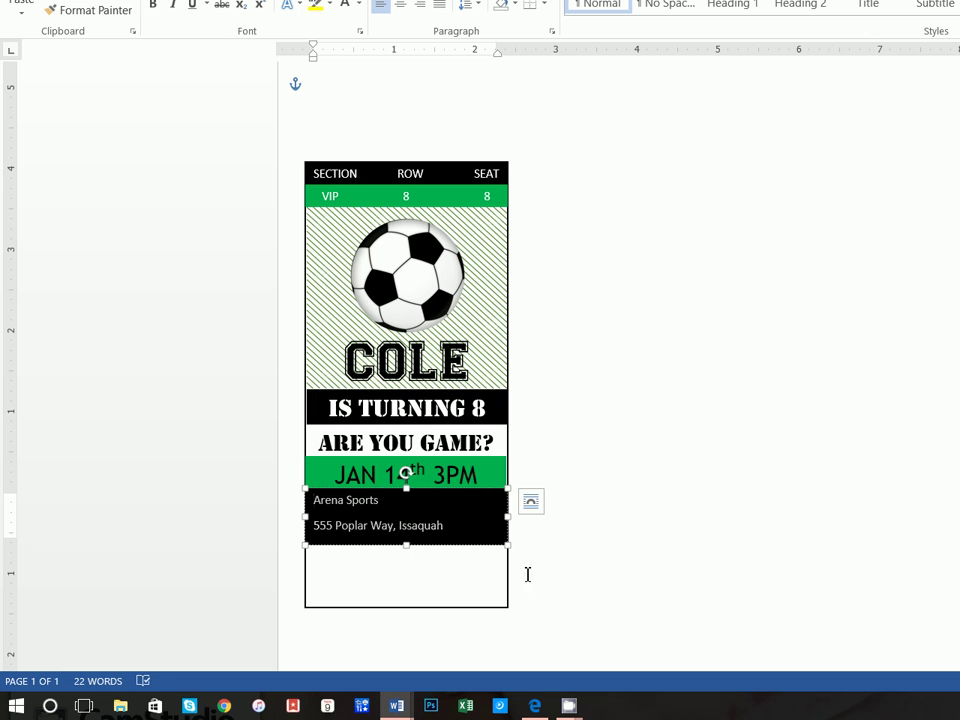
{"action": "left_click_drag", "start_coordinate": [313, 497], "coordinate": [424, 521]}
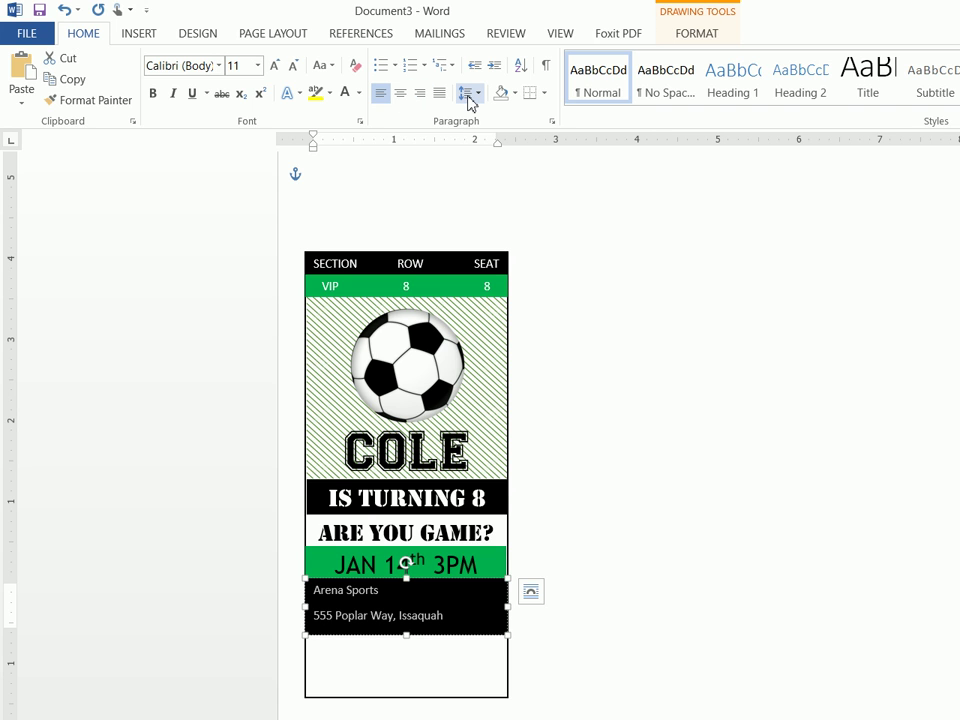
Set the venue text to single line spacing with 0 pt after, then type the RSVP e-mail line
{"action": "left_click", "coordinate": [468, 98]}
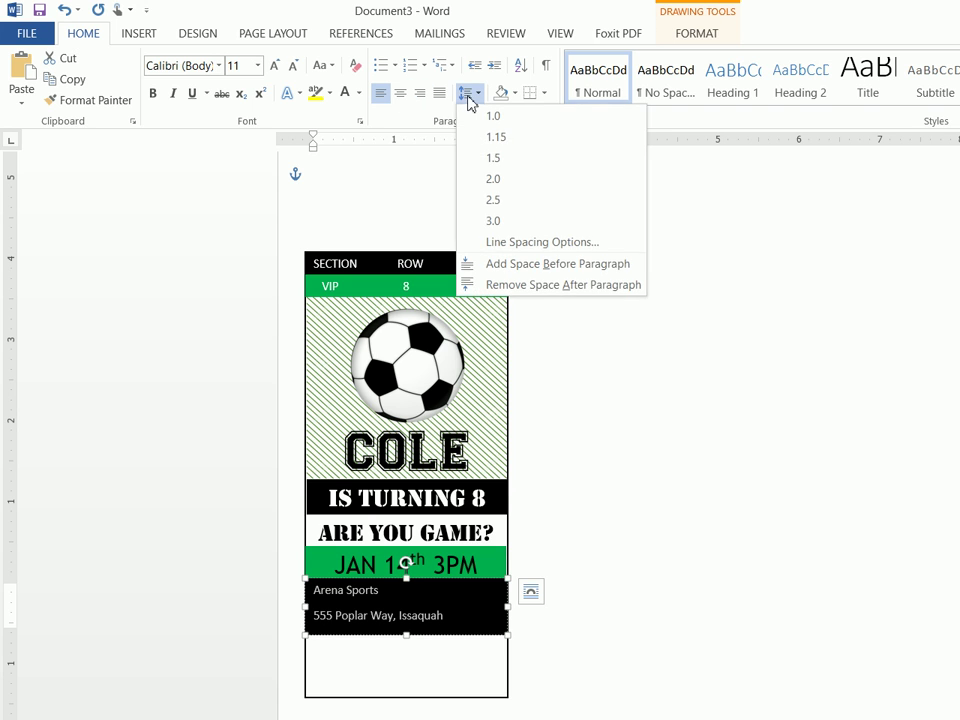
{"action": "left_click", "coordinate": [520, 248]}
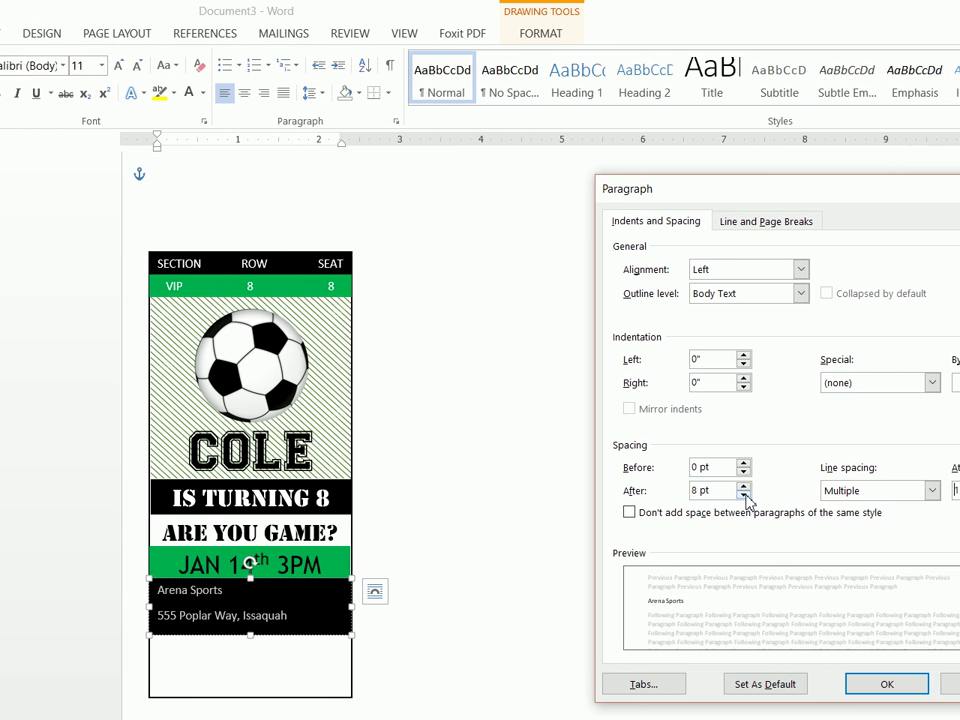
{"action": "left_click", "coordinate": [744, 496]}
{"action": "left_click", "coordinate": [744, 496]}
{"action": "left_click", "coordinate": [845, 490]}
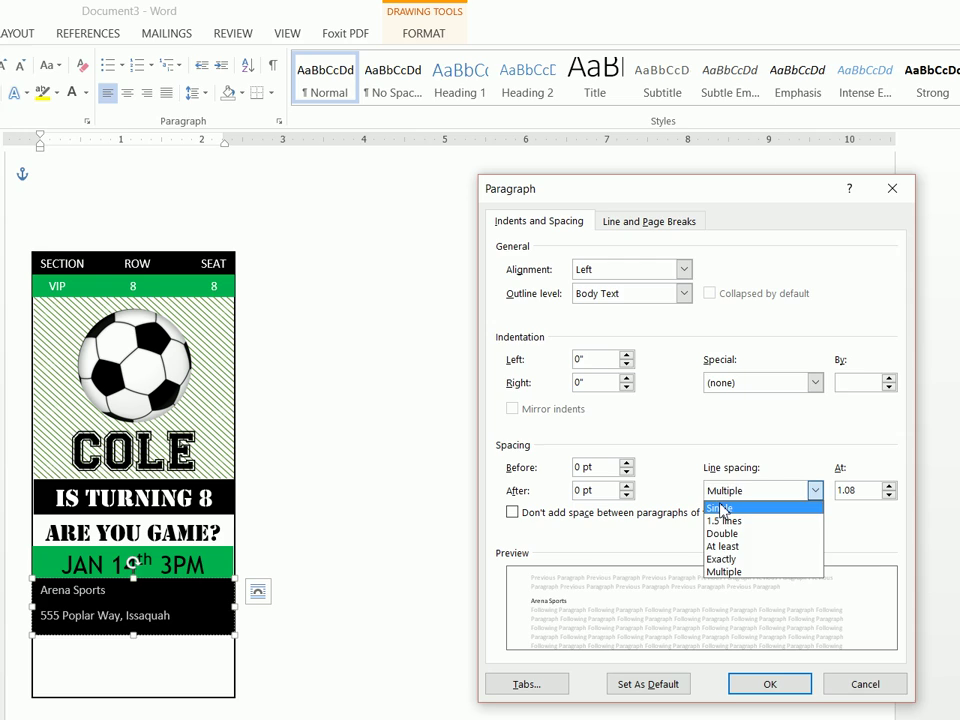
{"action": "left_click", "coordinate": [722, 510]}
{"action": "left_click", "coordinate": [769, 684]}
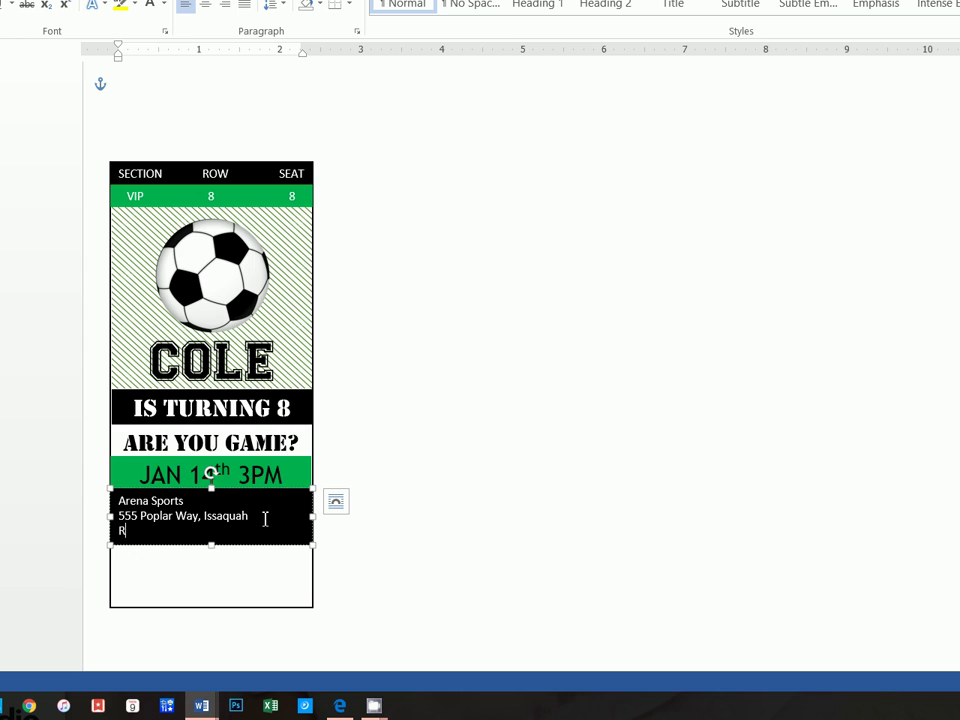
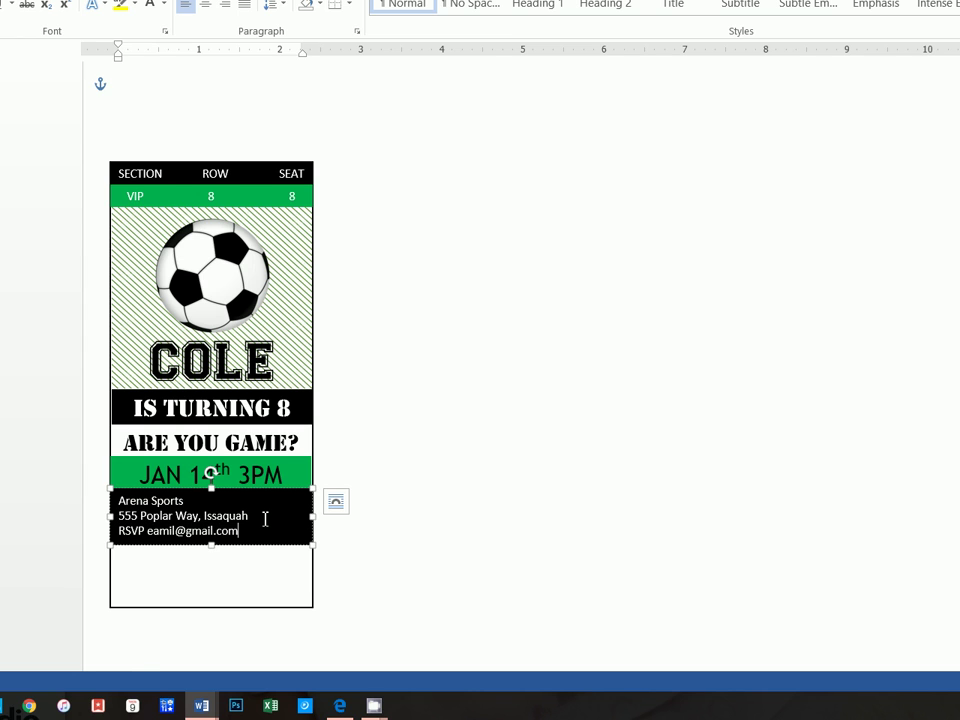
{"action": "type", "text": " by 1-14"}
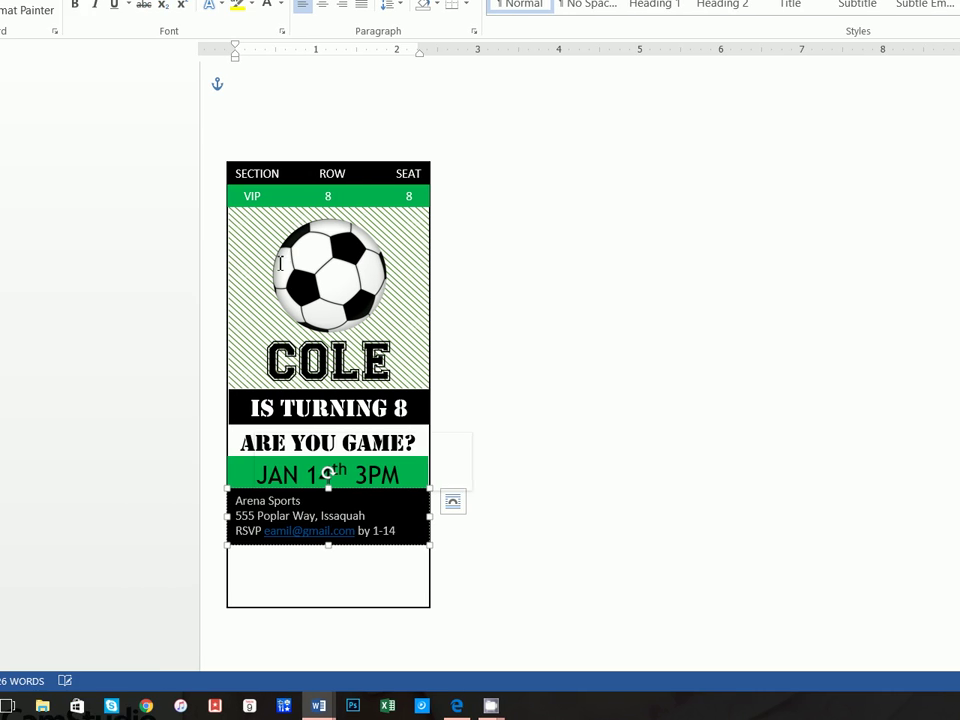
Center the box's lines and remove the hyperlink so the e-mail is plain white text
{"action": "left_click", "coordinate": [341, 93]}
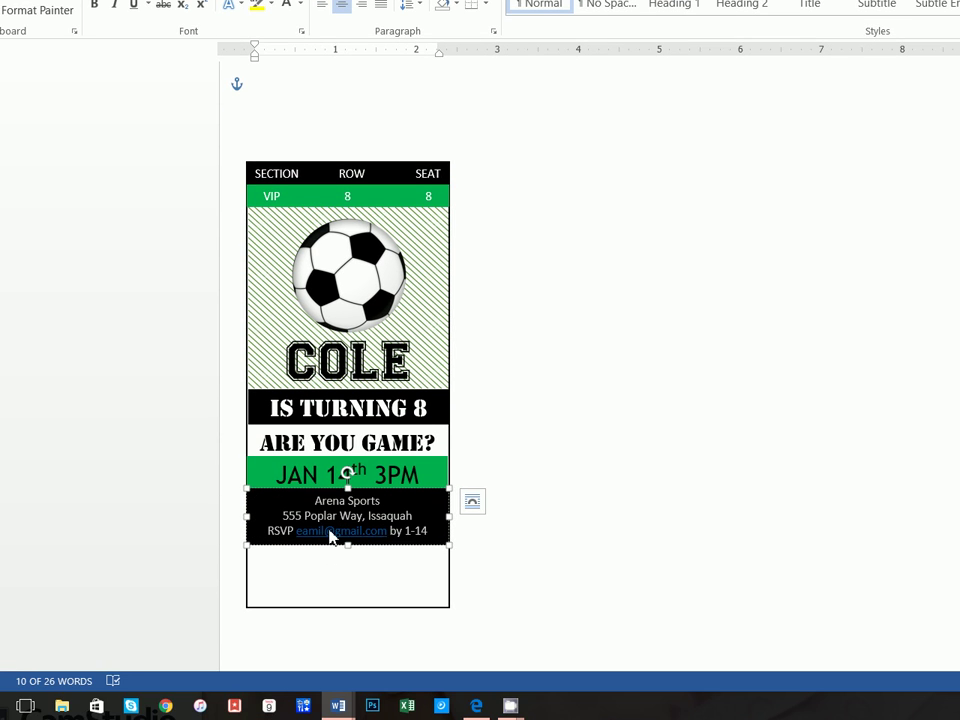
{"action": "left_click", "coordinate": [320, 530]}
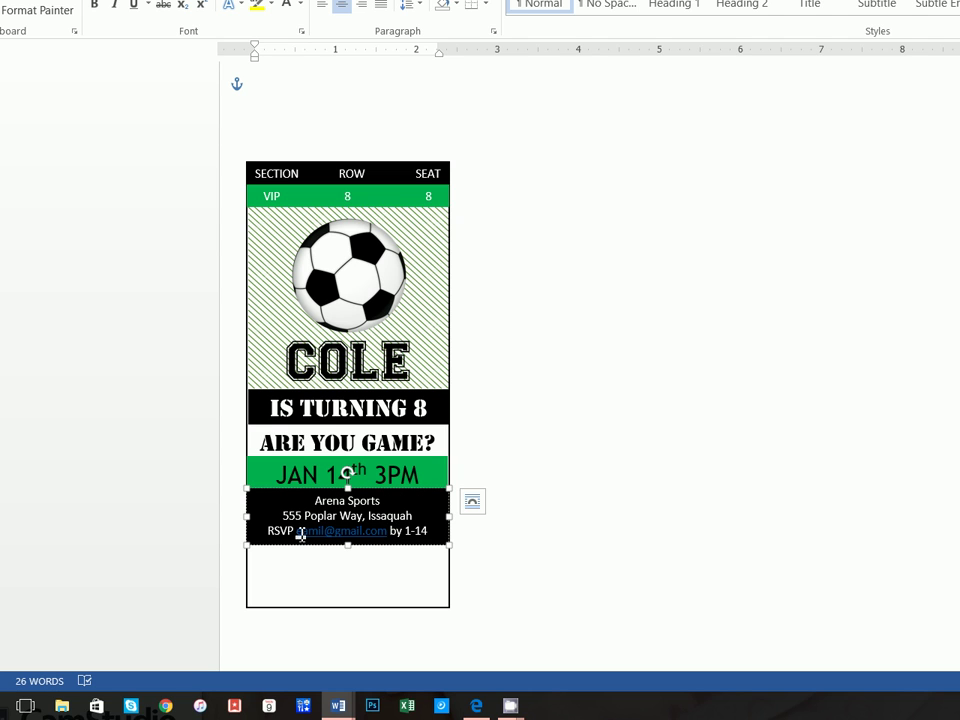
{"action": "left_click_drag", "start_coordinate": [299, 534], "coordinate": [305, 538]}
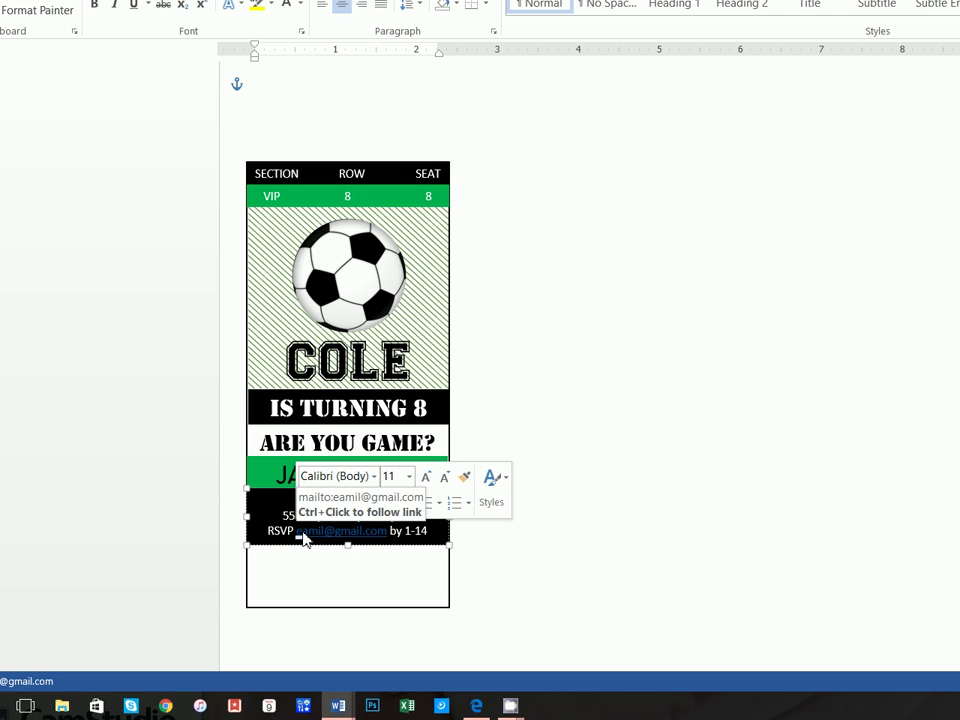
{"action": "right_click", "coordinate": [305, 538]}
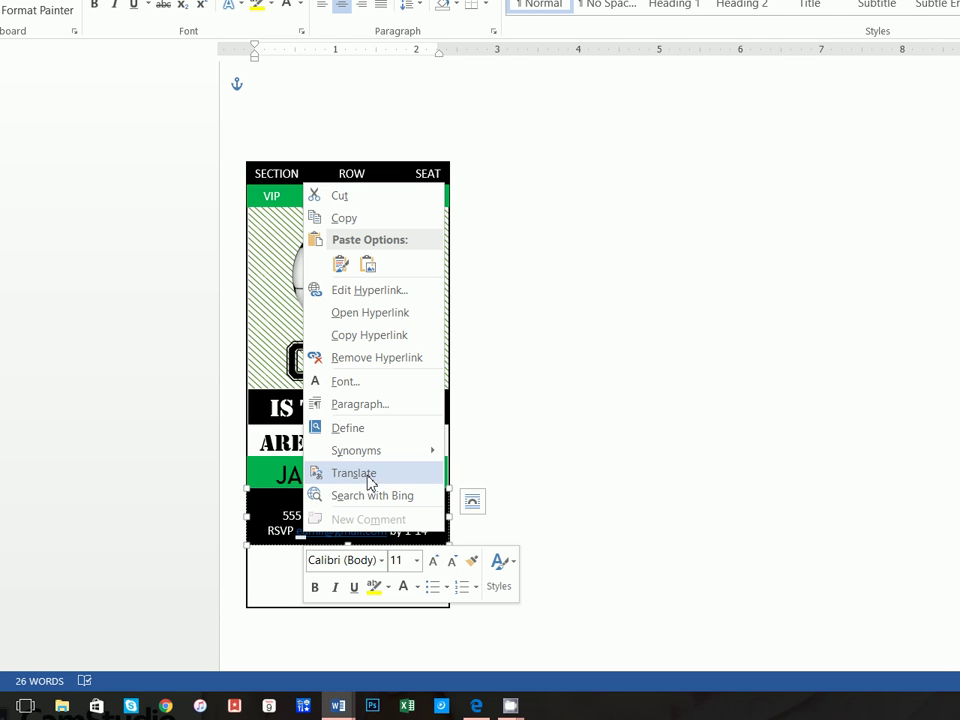
{"action": "left_click", "coordinate": [403, 358]}
{"action": "left_click", "coordinate": [529, 378]}
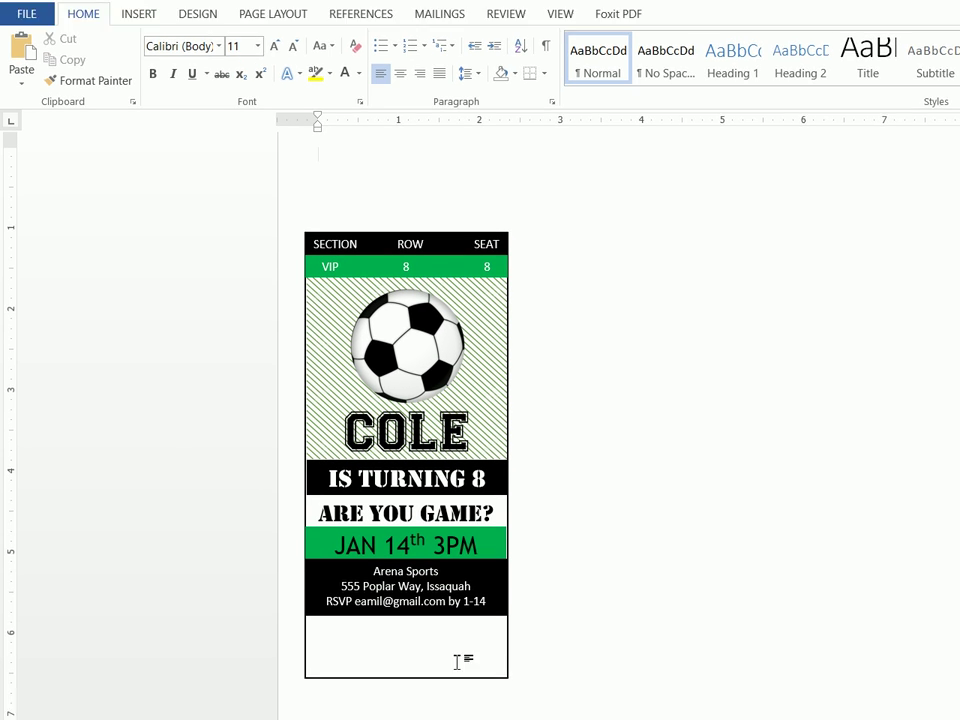
Compare with the finished Ticket2 document, then search Google Images for 'bar code'
{"action": "mouse_move", "coordinate": [396, 703]}
{"action": "left_click", "coordinate": [360, 662]}
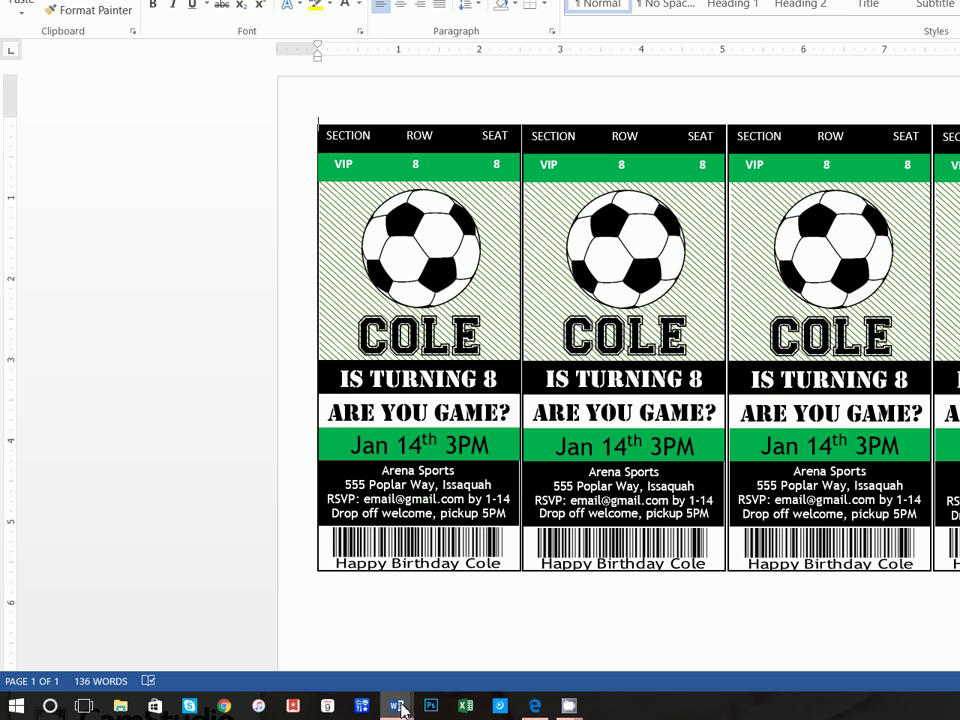
{"action": "left_click", "coordinate": [497, 640]}
{"action": "left_click", "coordinate": [535, 706]}
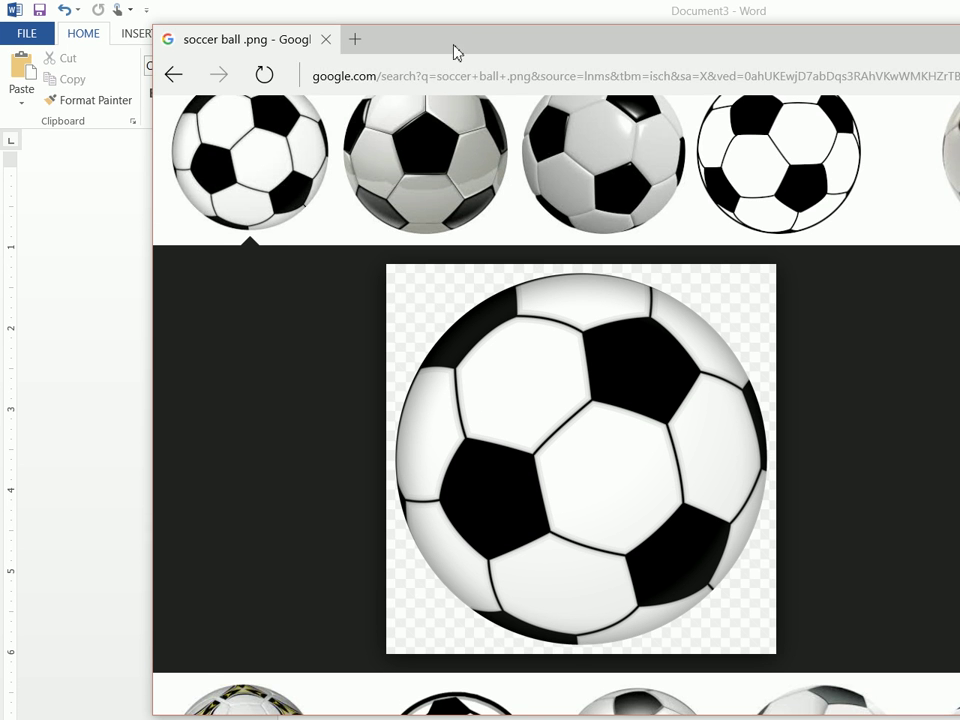
{"action": "left_click", "coordinate": [467, 11]}
{"action": "type", "text": "bar code"}
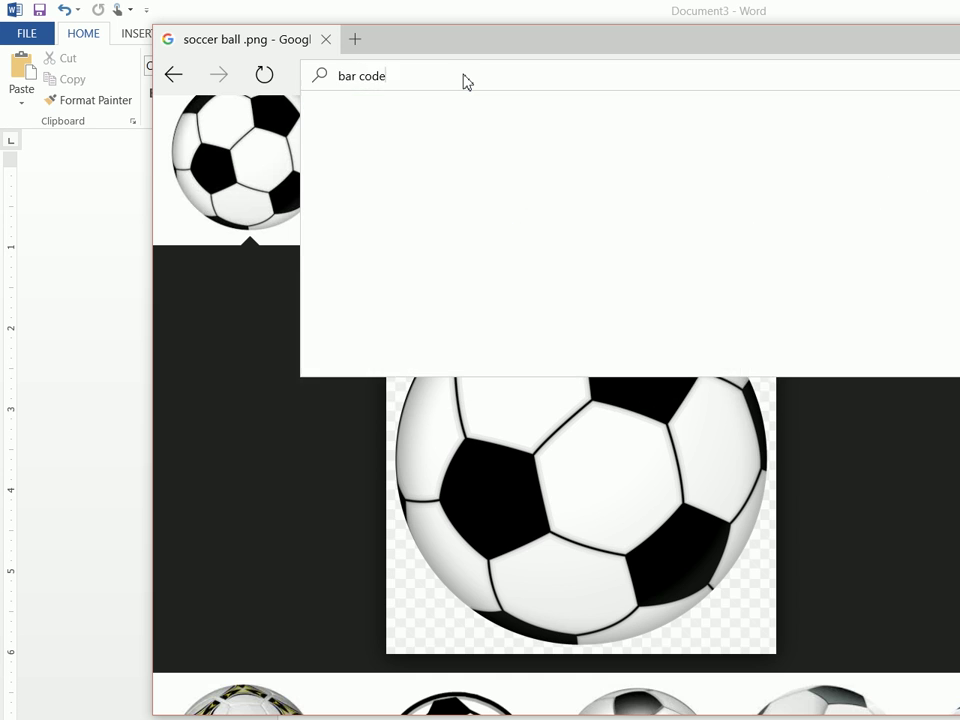
{"action": "key", "text": "Return"}
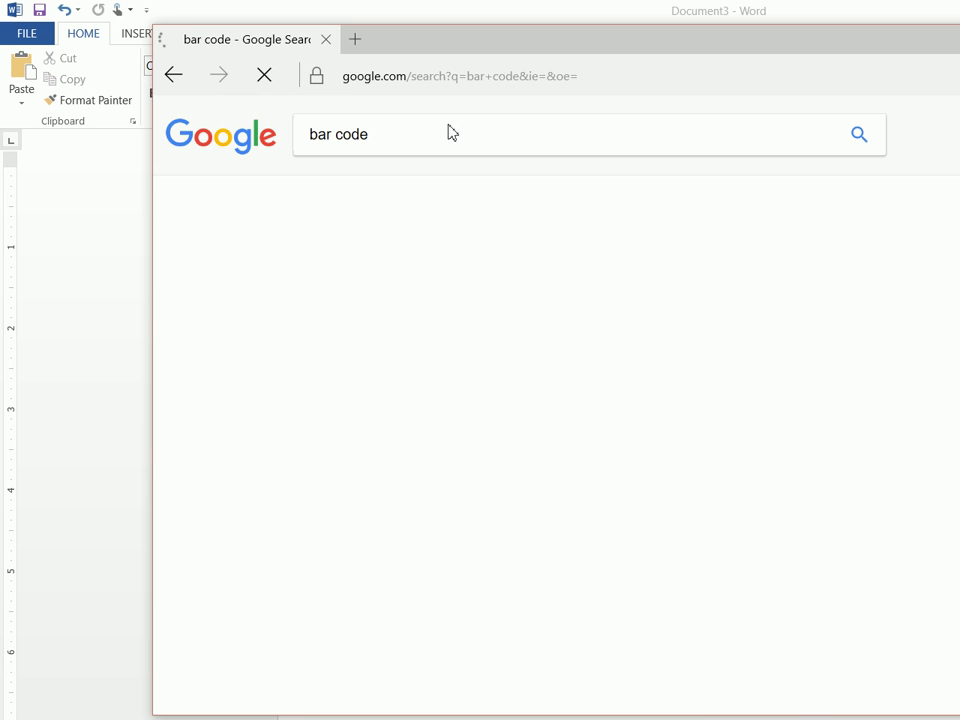
{"action": "left_click", "coordinate": [392, 199]}
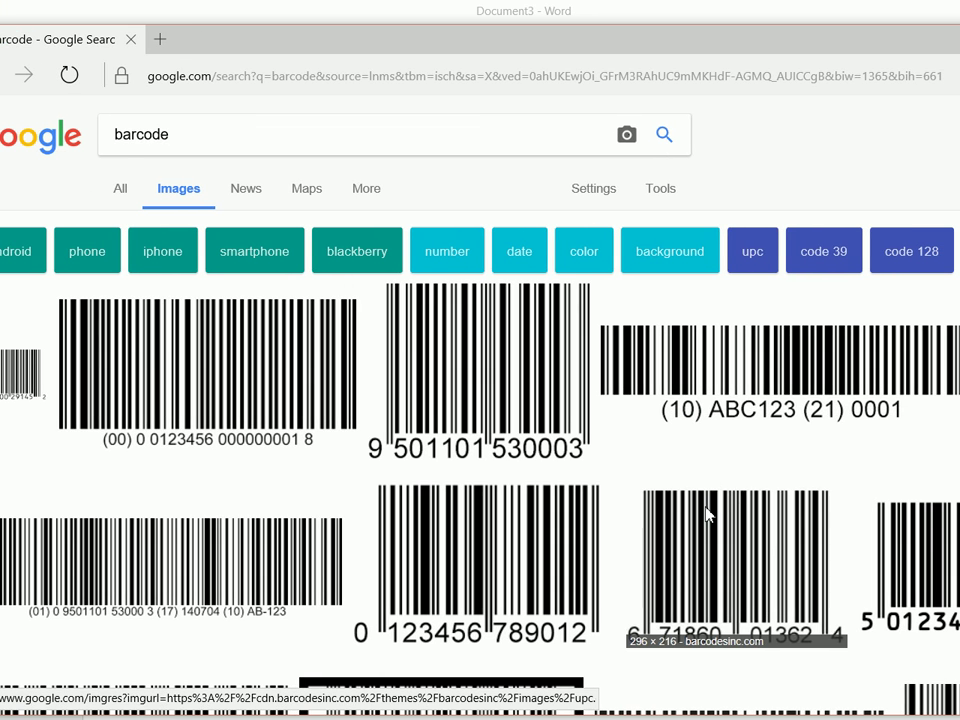
Save a barcode image as 'barcode' into the Desktop soccer folder
{"action": "right_click", "coordinate": [765, 510]}
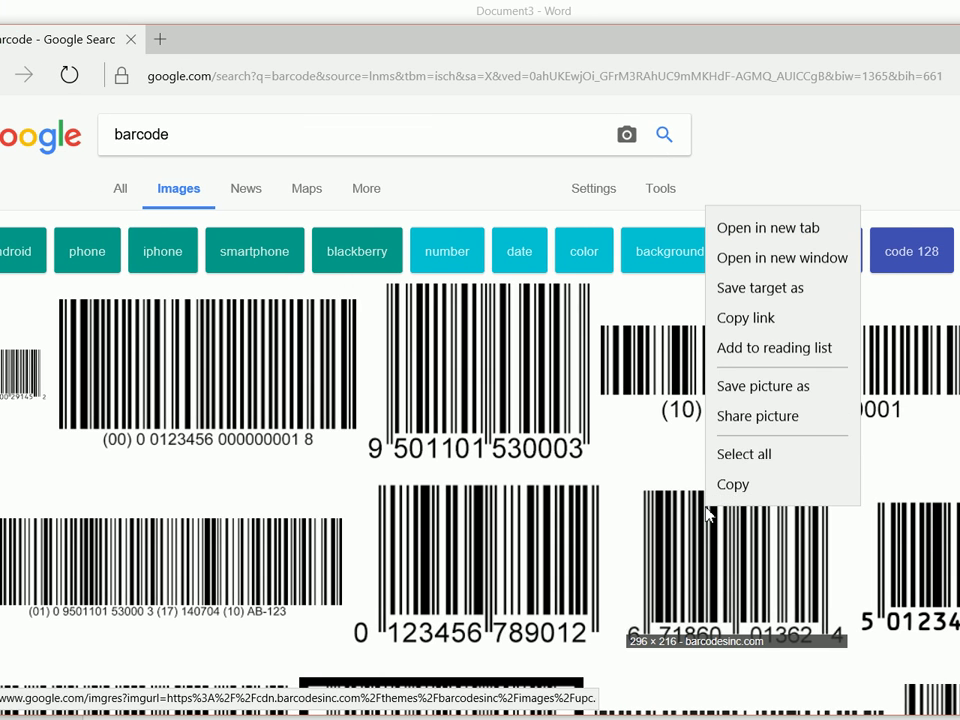
{"action": "left_click", "coordinate": [776, 386]}
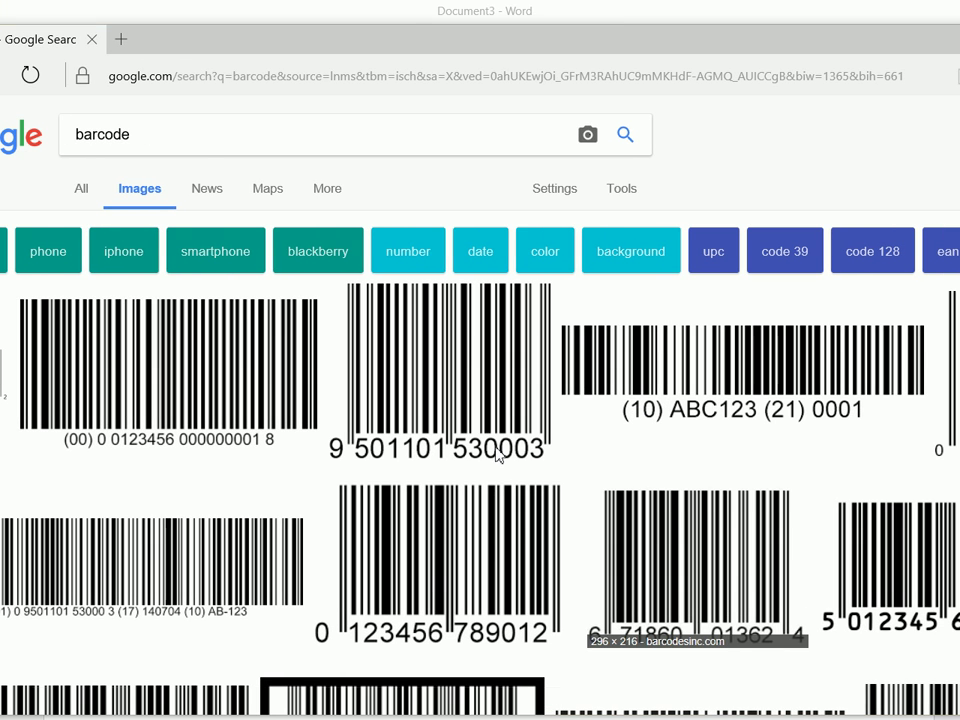
{"action": "type", "text": "barcode"}
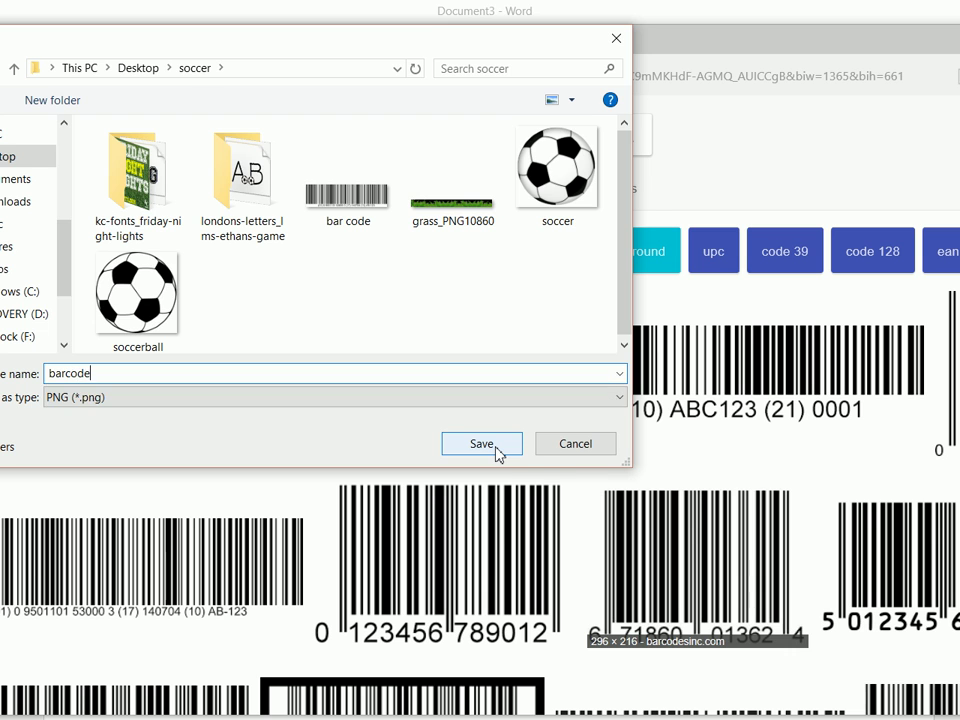
{"action": "left_click", "coordinate": [496, 448]}
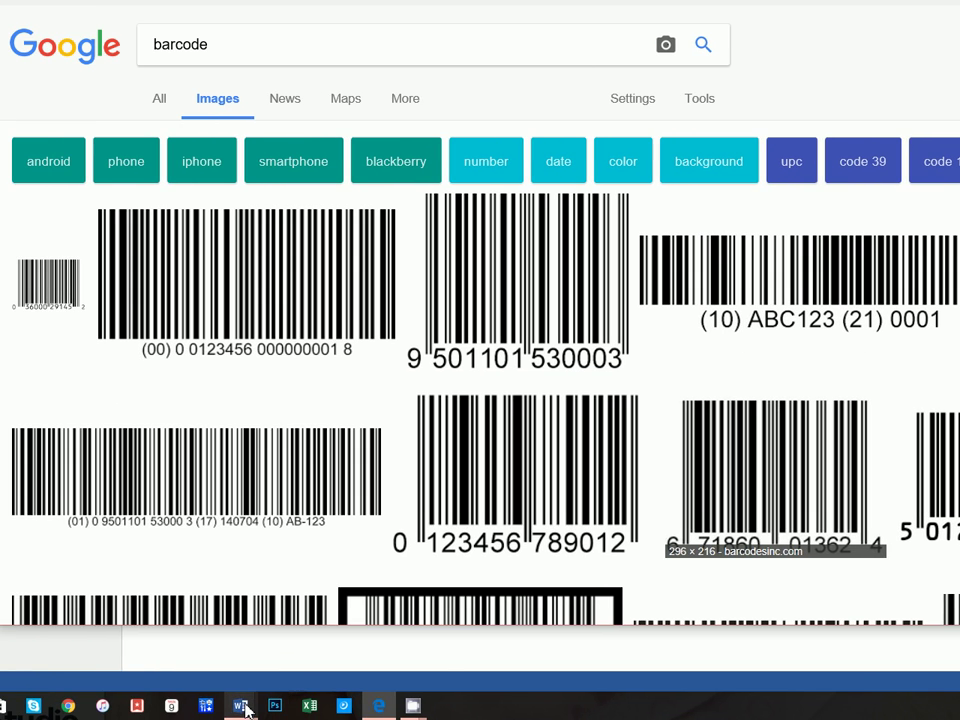
Insert the saved barcode picture into the Document3 ticket
{"action": "mouse_move", "coordinate": [245, 708]}
{"action": "left_click", "coordinate": [311, 661]}
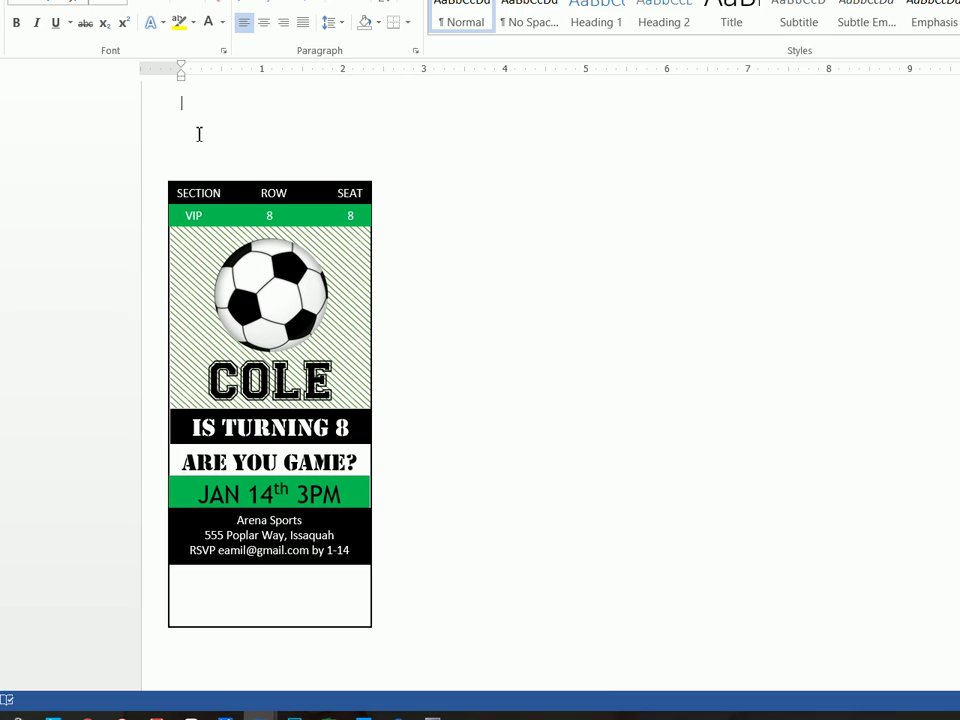
{"action": "left_click", "coordinate": [140, 33]}
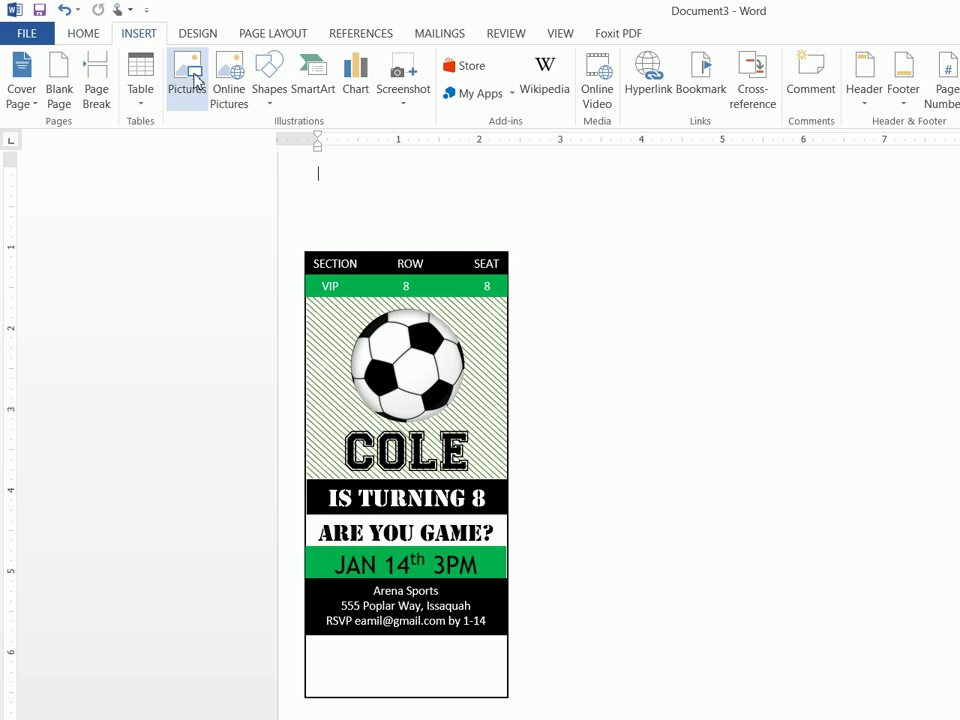
{"action": "left_click", "coordinate": [193, 81]}
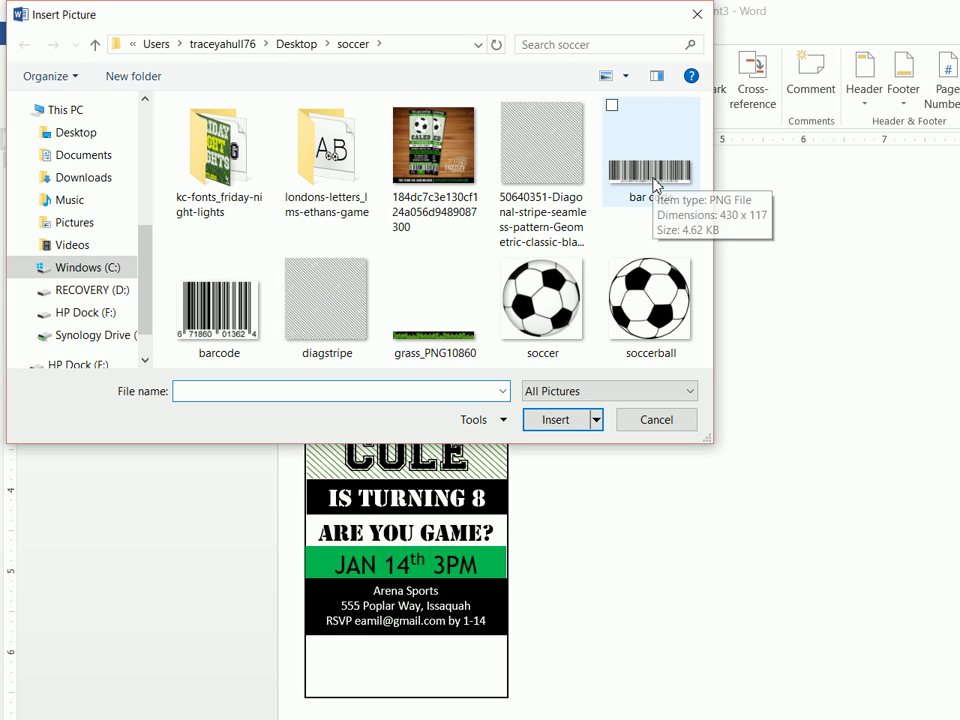
{"action": "left_click", "coordinate": [219, 305]}
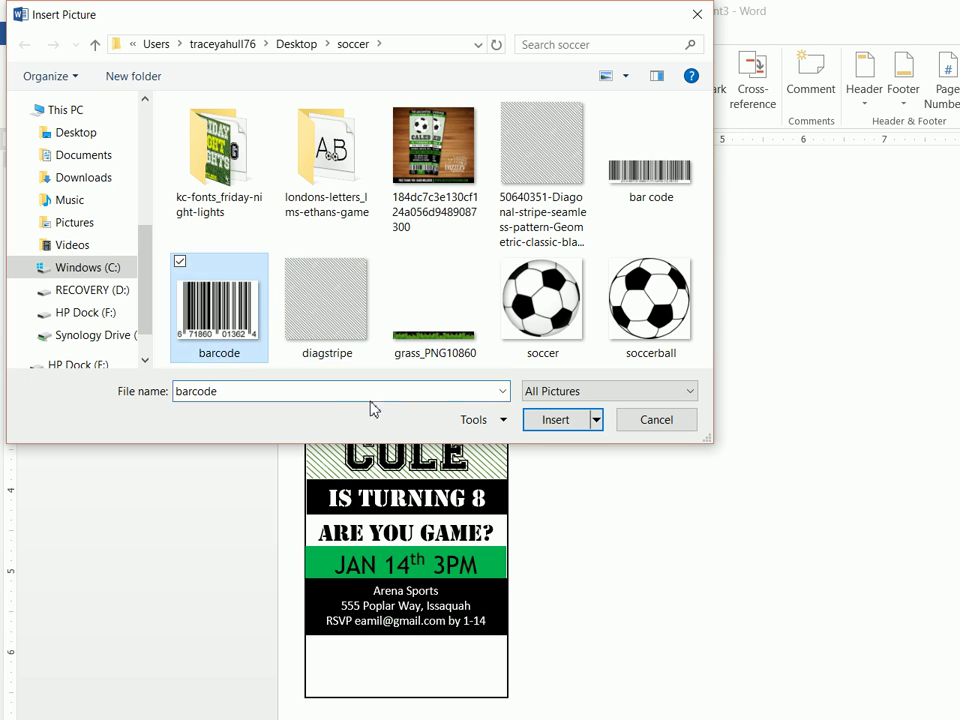
{"action": "left_click", "coordinate": [560, 432]}
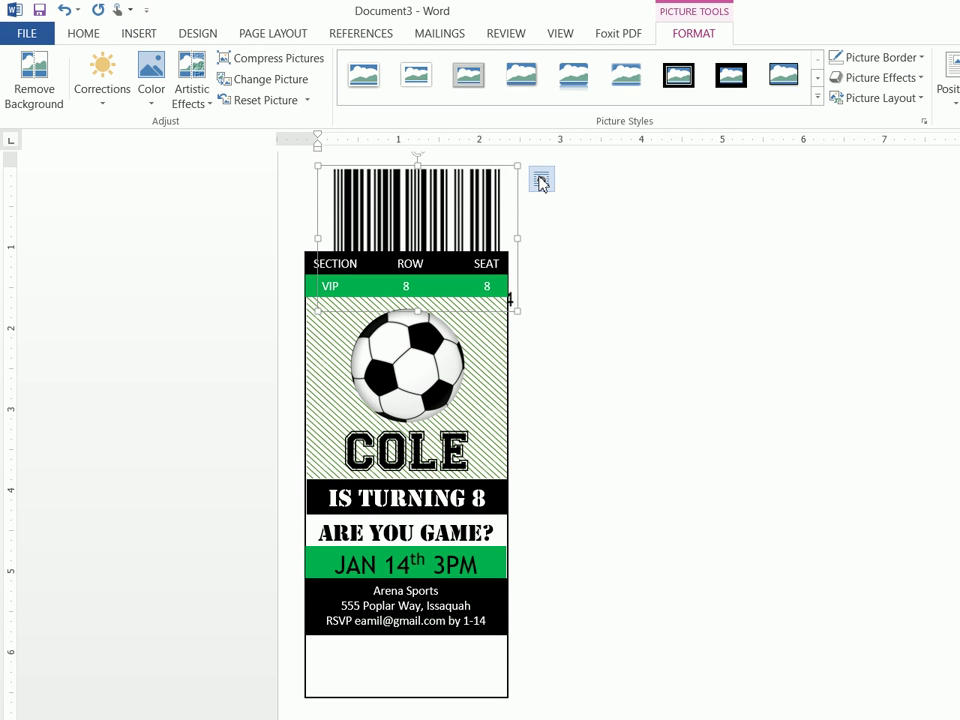
Set the barcode in front of text, move it to the ticket's bottom, and crop it
{"action": "left_click", "coordinate": [541, 180]}
{"action": "right_click", "coordinate": [461, 195]}
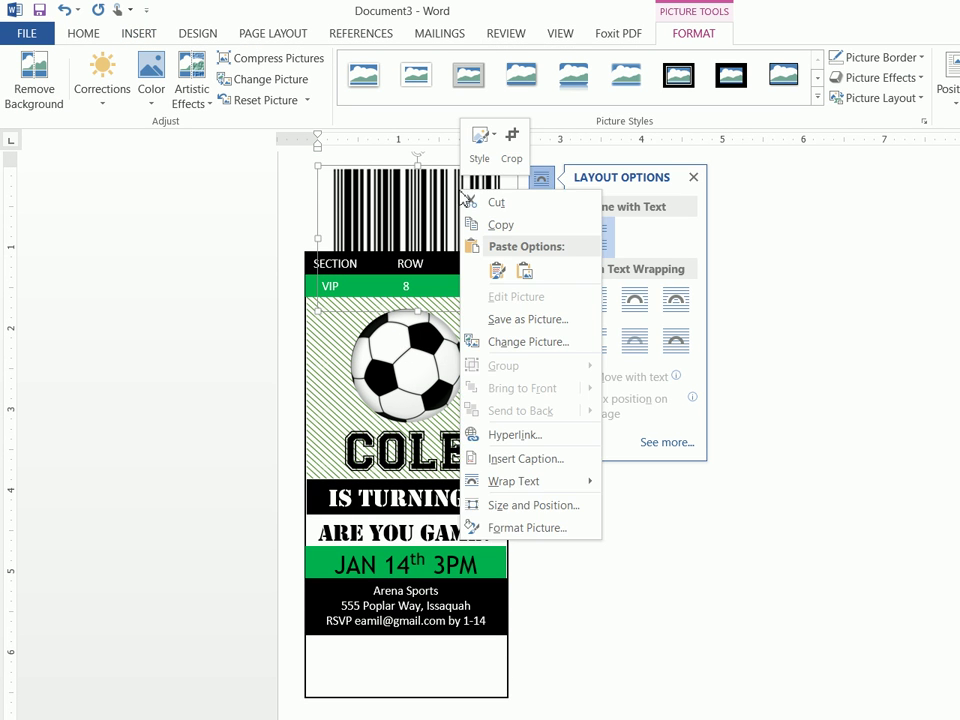
{"action": "mouse_move", "coordinate": [540, 488]}
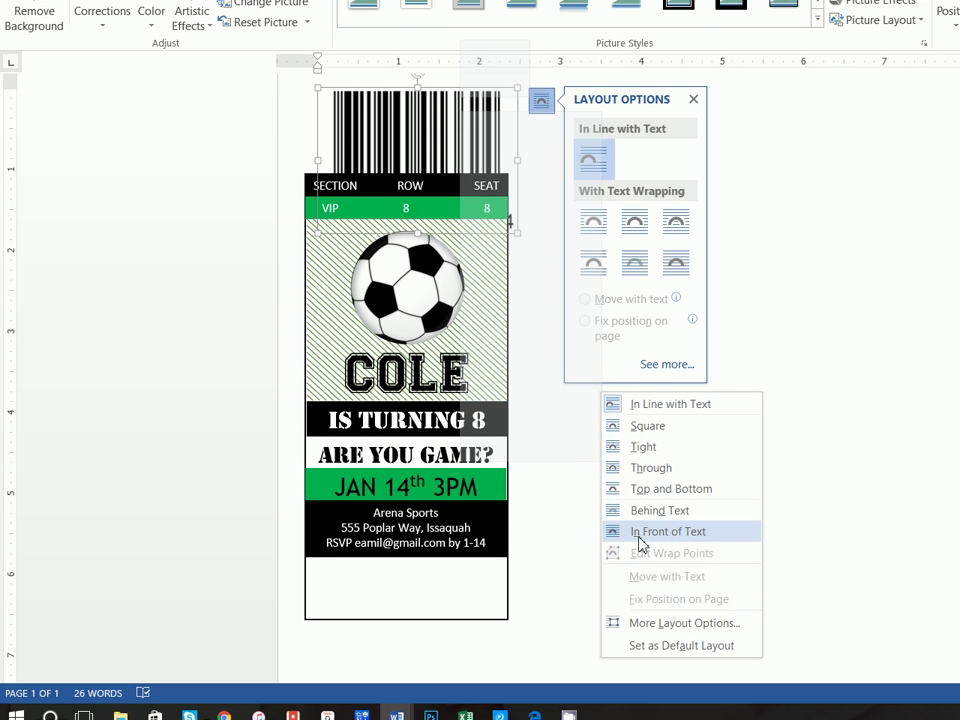
{"action": "left_click", "coordinate": [636, 610]}
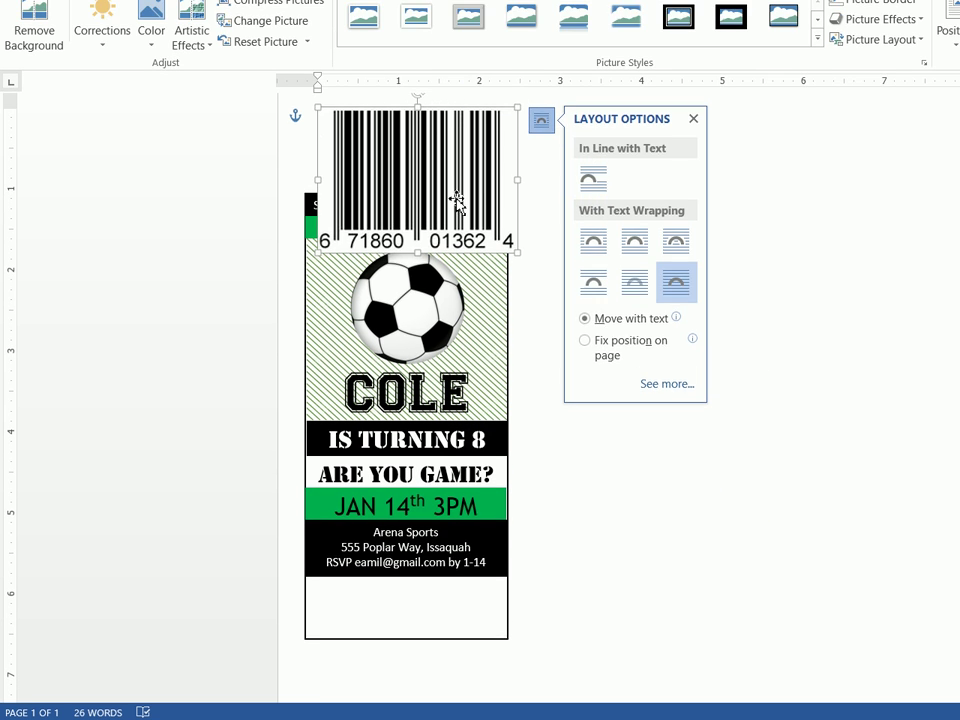
{"action": "left_click_drag", "start_coordinate": [457, 200], "coordinate": [444, 571]}
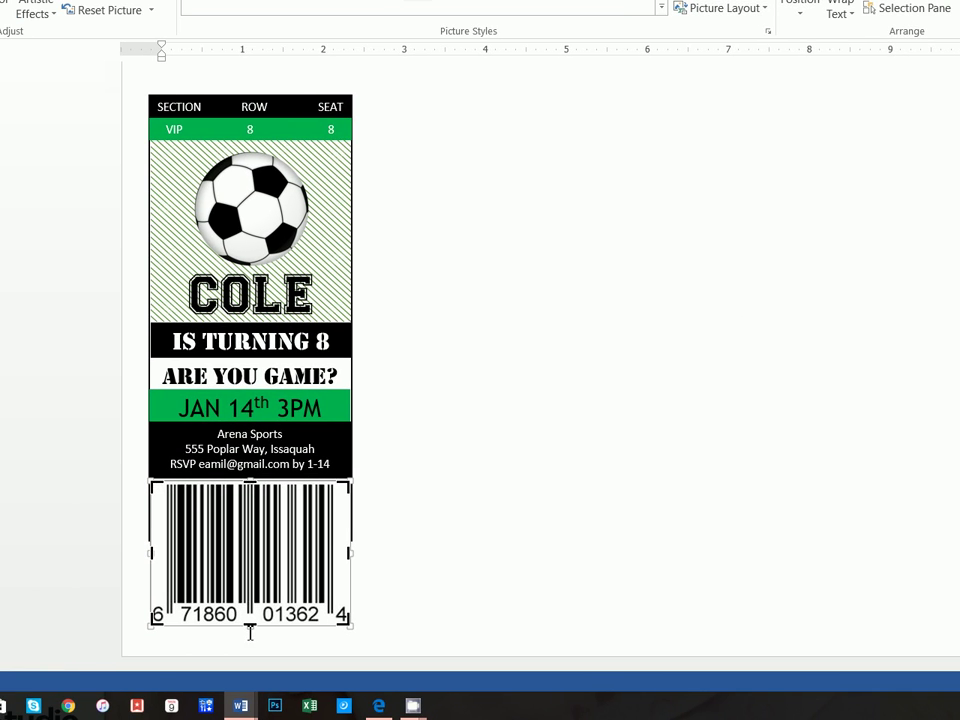
{"action": "left_click_drag", "start_coordinate": [250, 626], "coordinate": [256, 520]}
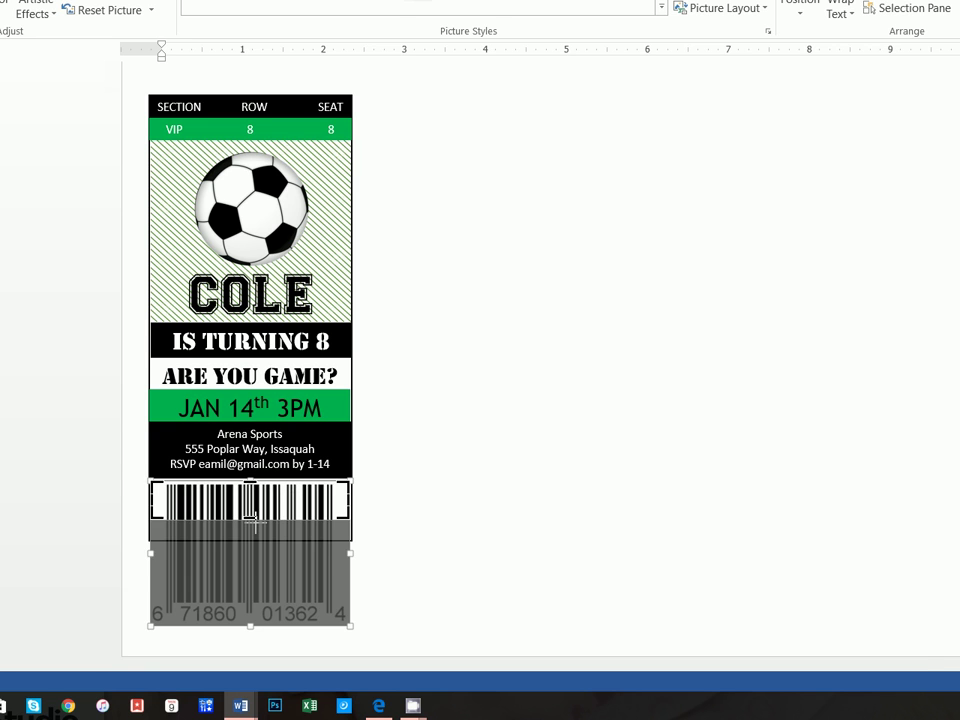
{"action": "left_click", "coordinate": [406, 525]}
{"action": "left_click", "coordinate": [287, 585]}
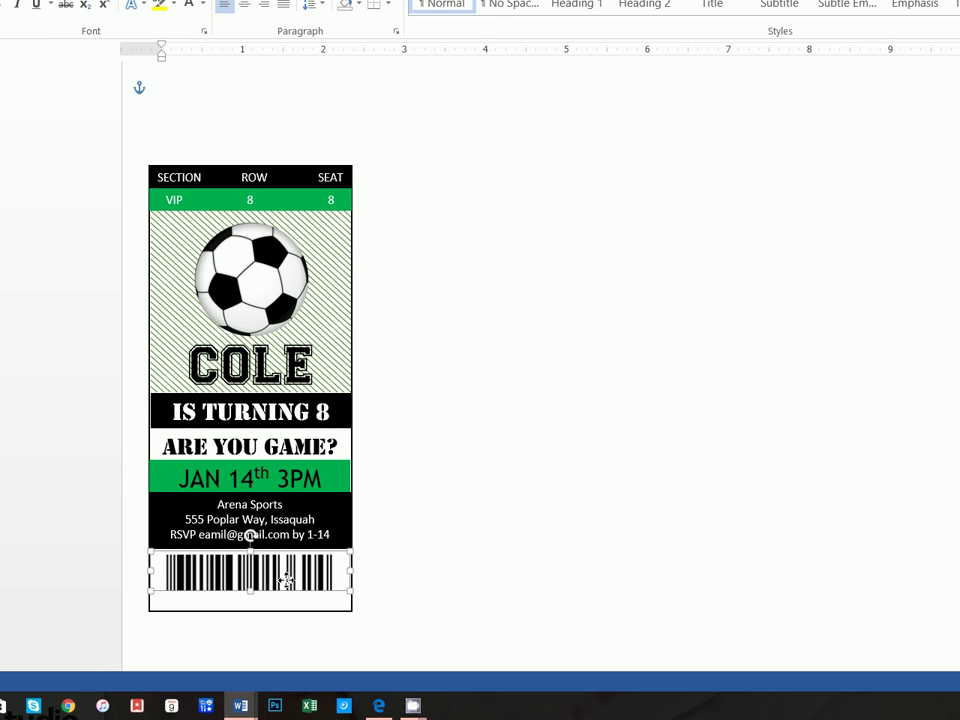
{"action": "left_click", "coordinate": [437, 571]}
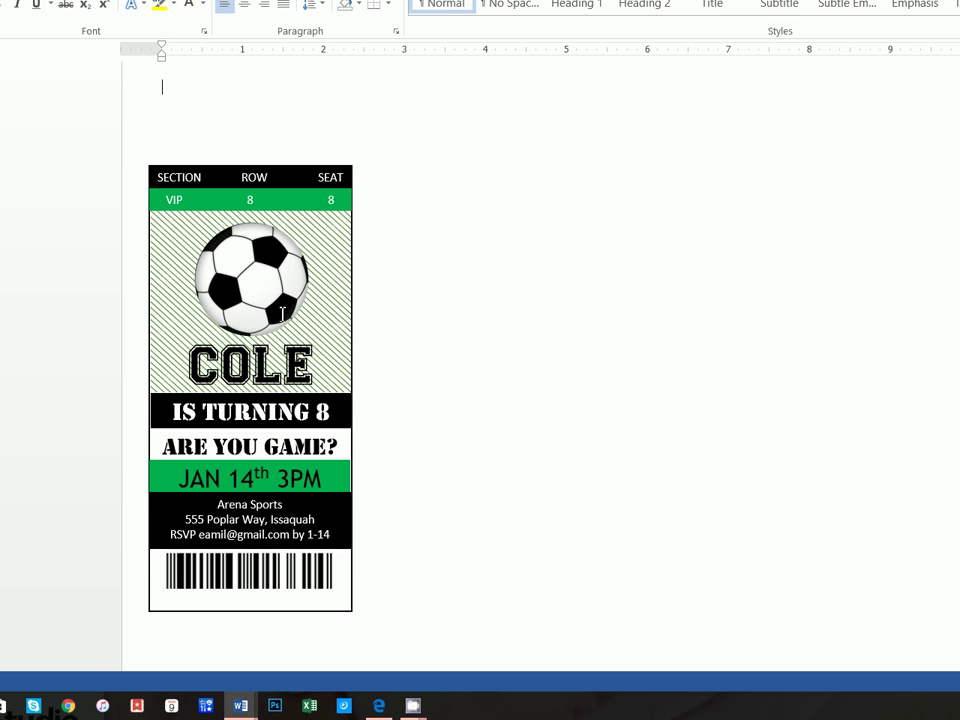
Draw a text box under the barcode with no fill and no outline
{"action": "left_click", "coordinate": [139, 33]}
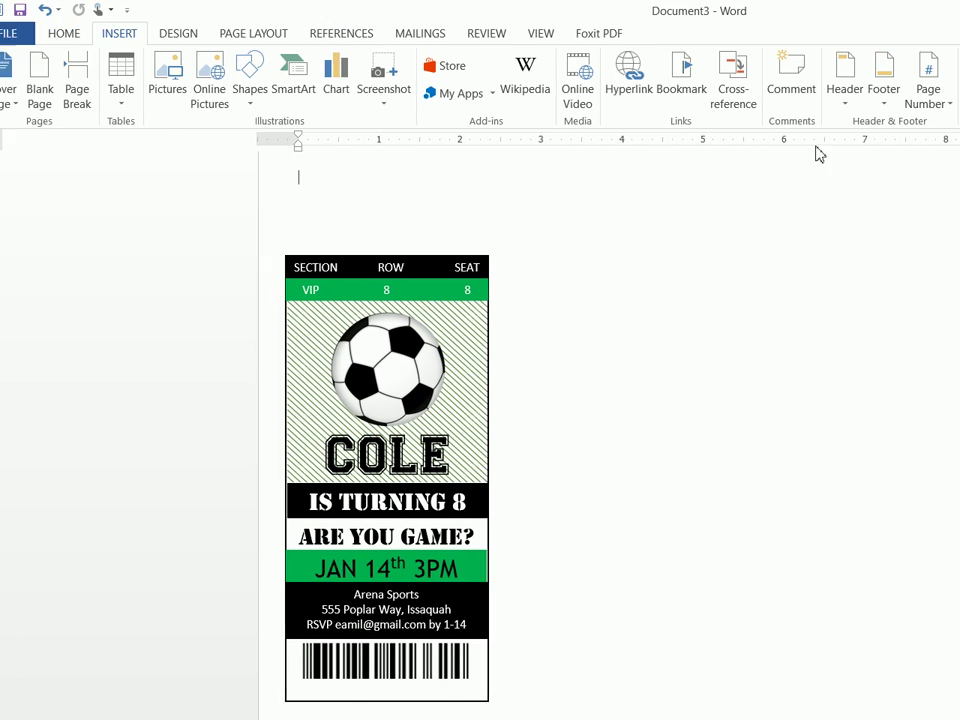
{"action": "left_click", "coordinate": [902, 90]}
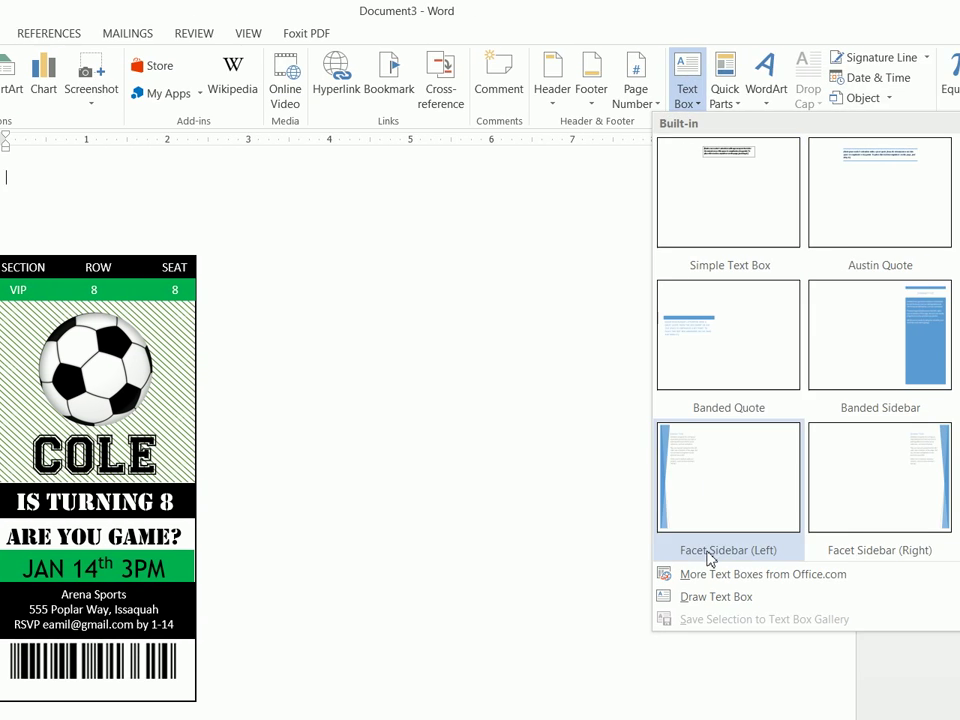
{"action": "left_click", "coordinate": [750, 597]}
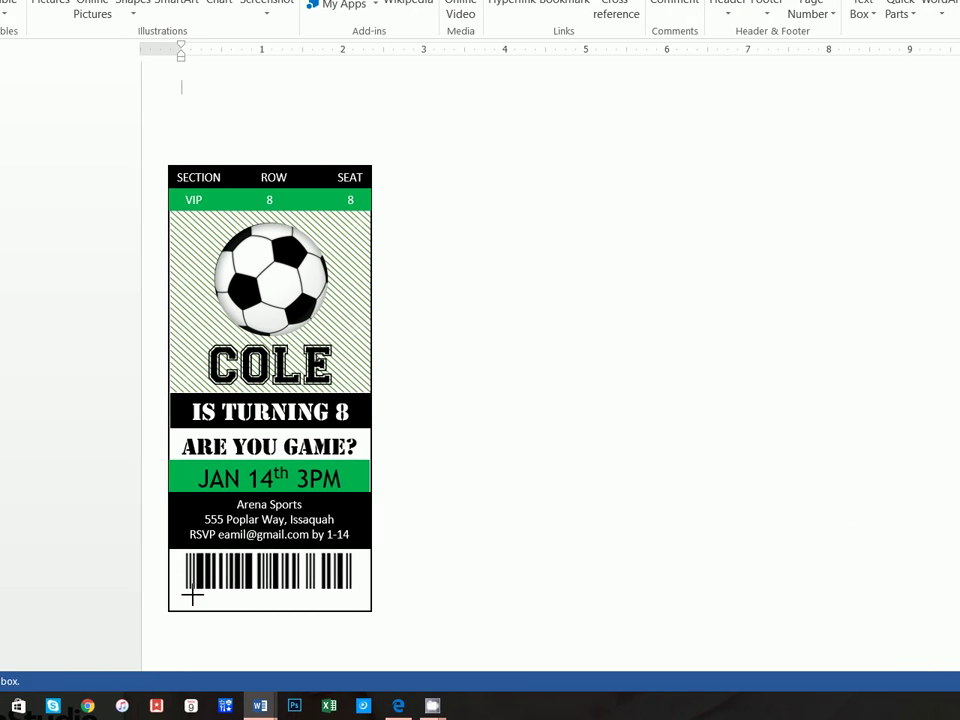
{"action": "left_click_drag", "start_coordinate": [108, 594], "coordinate": [259, 617]}
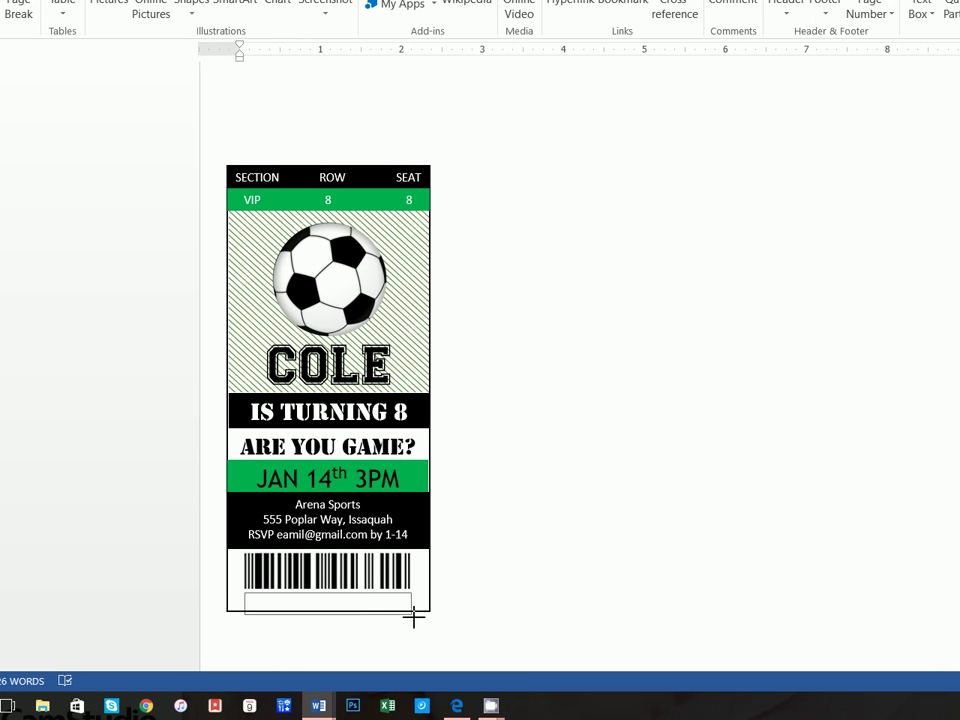
{"action": "left_click_drag", "start_coordinate": [414, 617], "coordinate": [411, 615]}
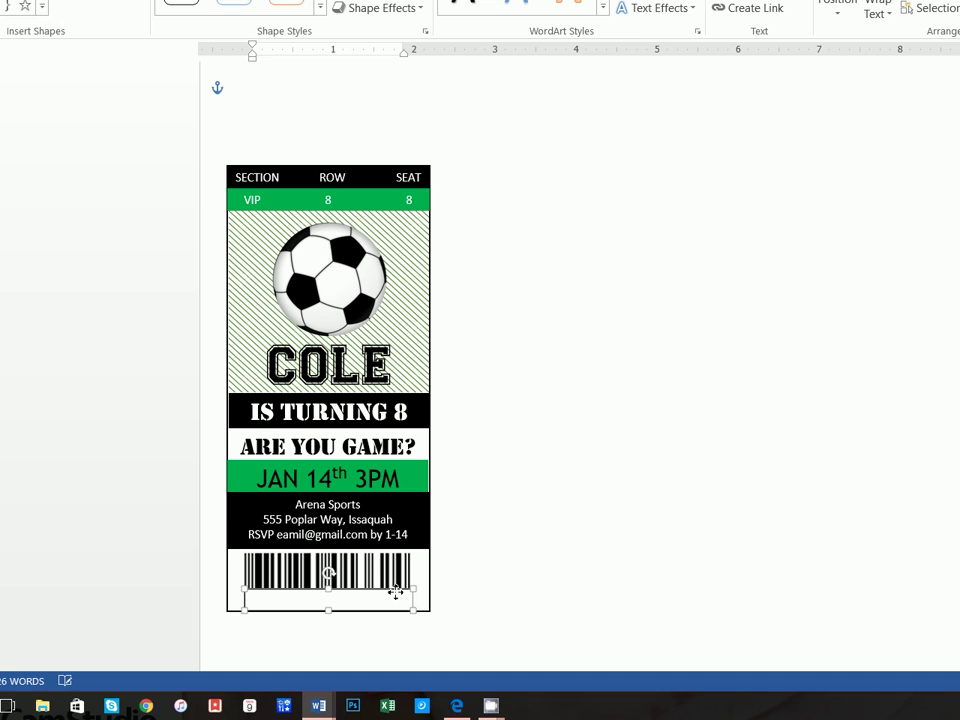
{"action": "left_click", "coordinate": [366, 57]}
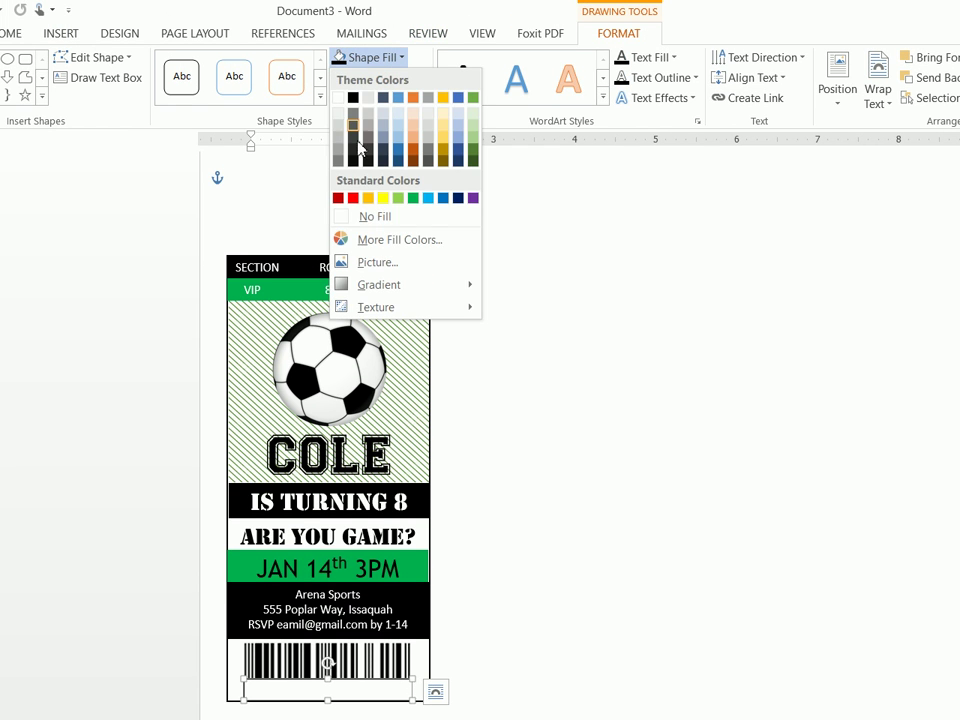
{"action": "left_click", "coordinate": [369, 216]}
{"action": "left_click", "coordinate": [358, 77]}
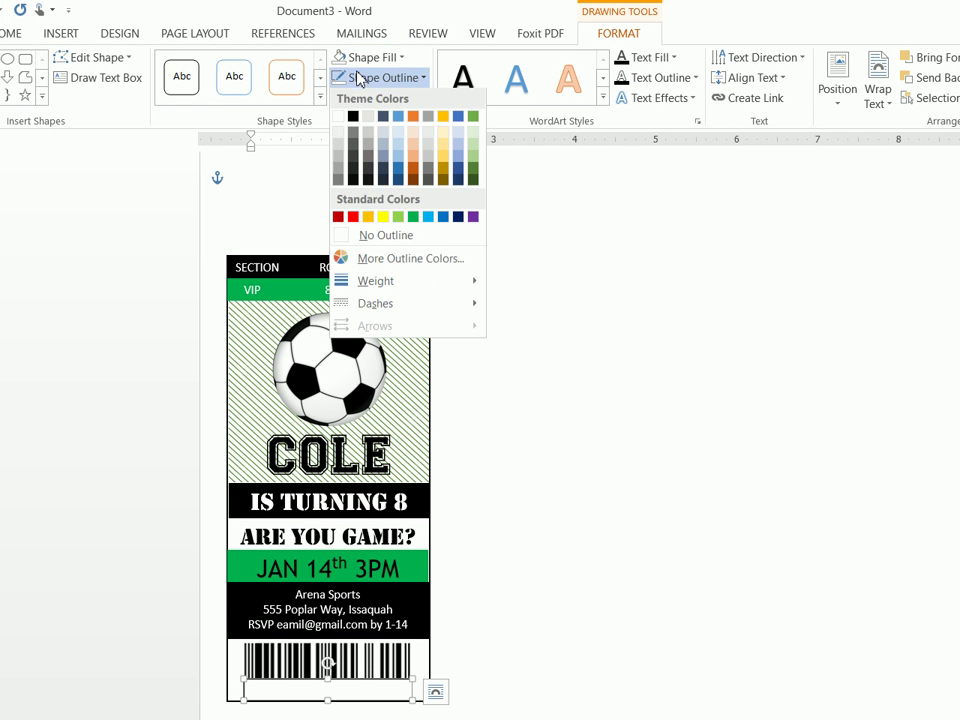
{"action": "left_click", "coordinate": [362, 234]}
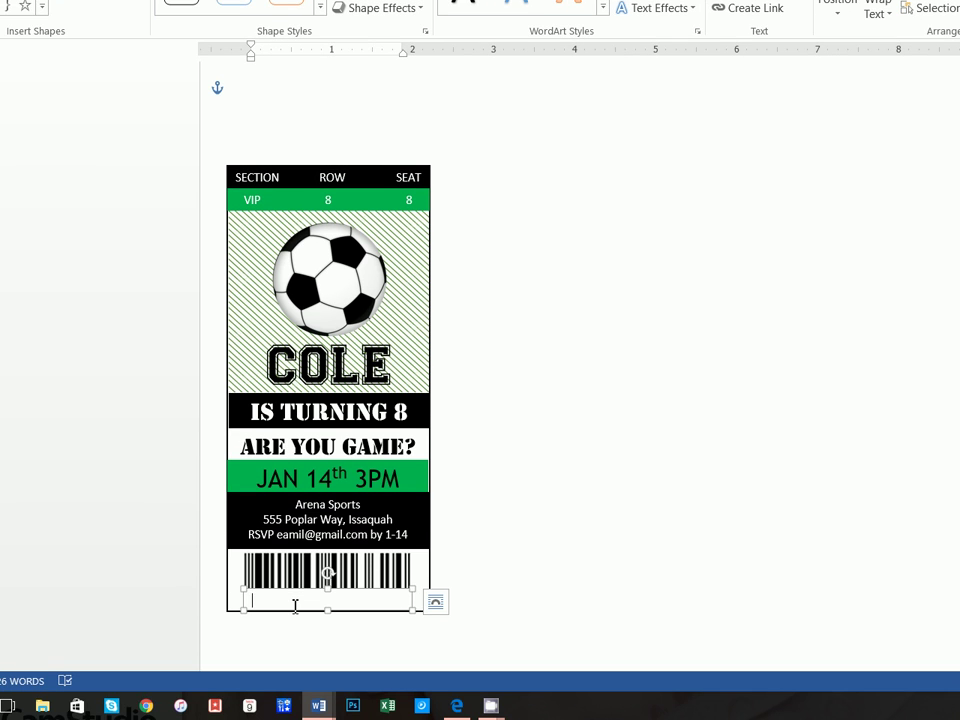
Type 'Happy Birthday Cole' in the box and select it
{"action": "type", "text": "Happy Birthday Cole"}
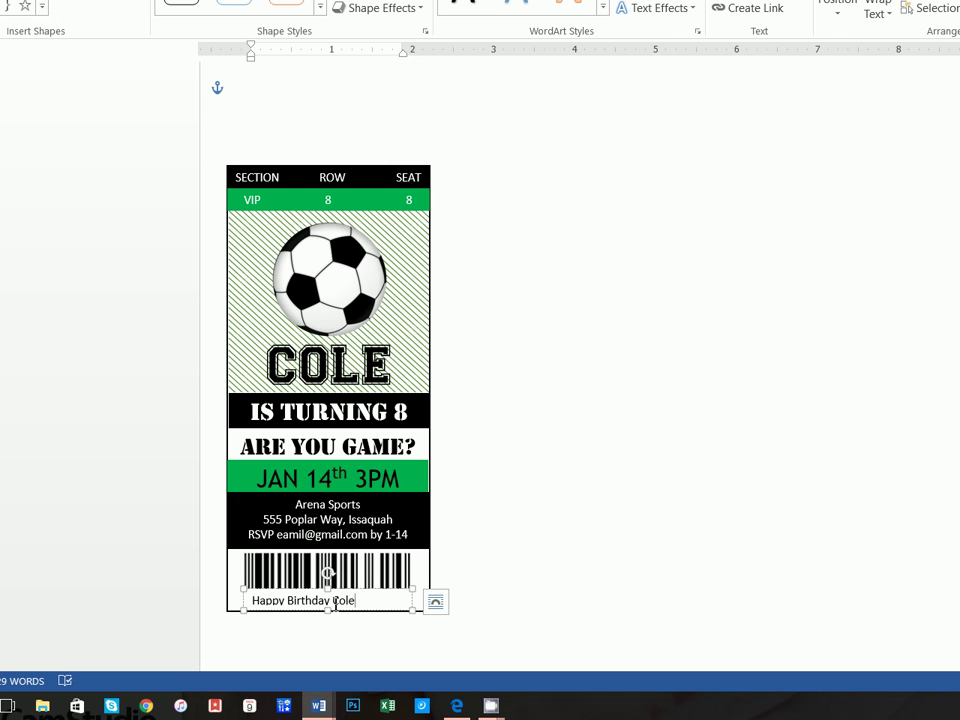
{"action": "left_click_drag", "start_coordinate": [335, 600], "coordinate": [253, 602]}
{"action": "left_click", "coordinate": [84, 34]}
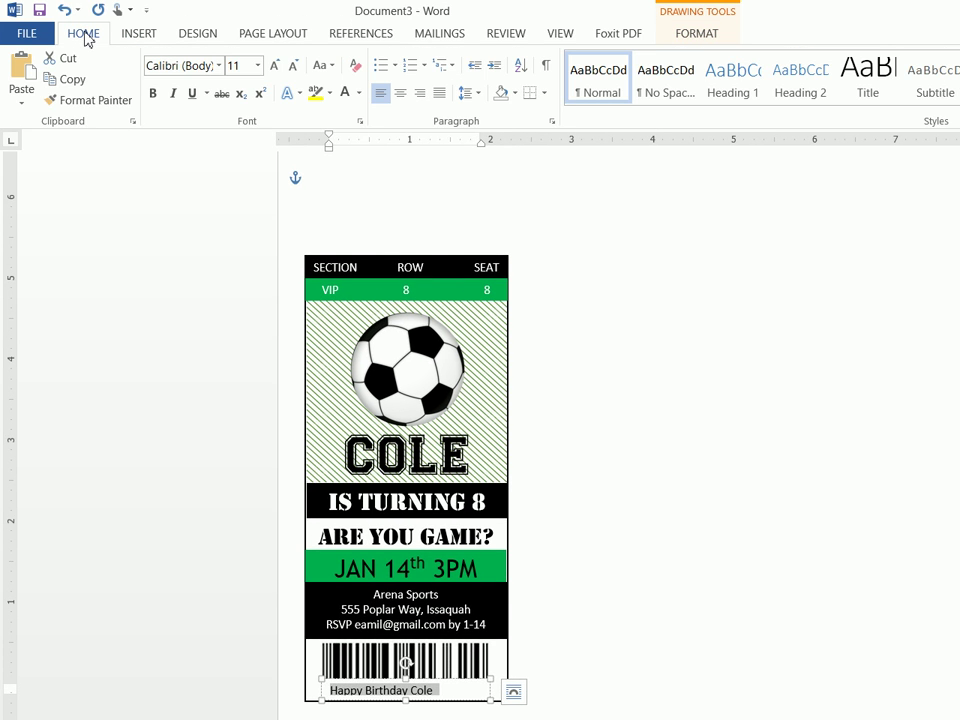
Change the Happy Birthday Cole text to Trebuchet MS
{"action": "left_click", "coordinate": [212, 66]}
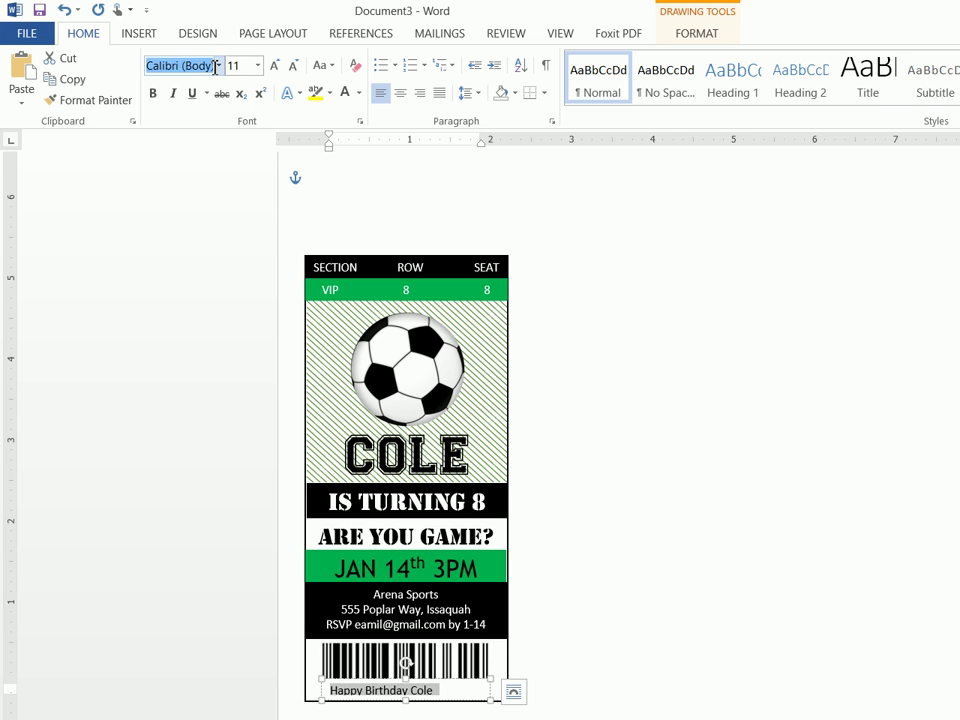
{"action": "left_click", "coordinate": [218, 66]}
{"action": "left_click", "coordinate": [206, 176]}
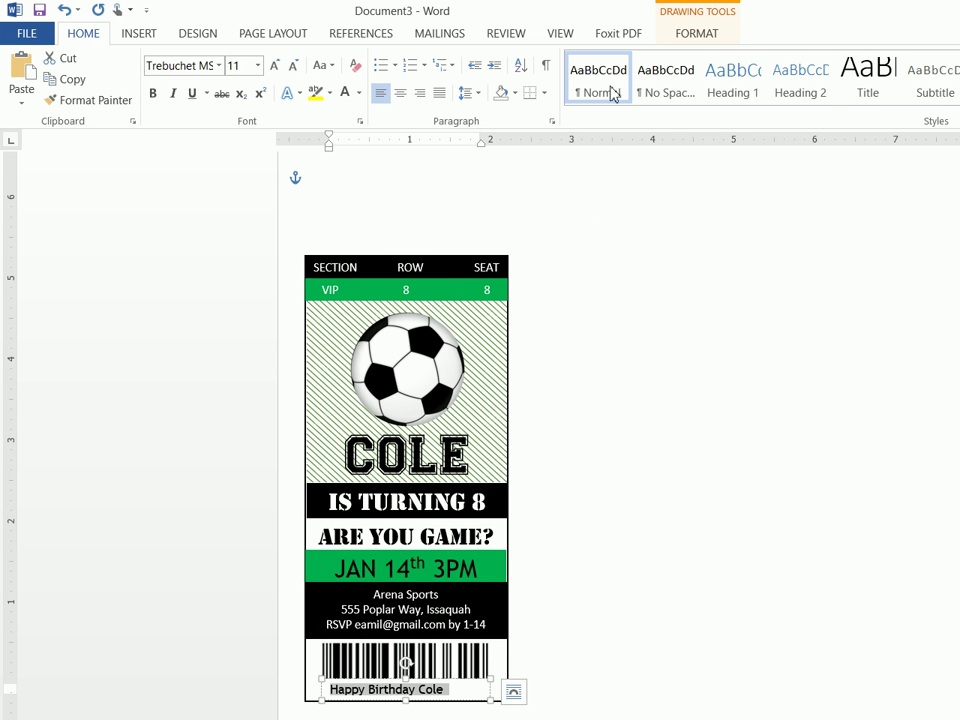
Apply the Square transform text effect so the birthday text fills its box
{"action": "left_click", "coordinate": [697, 36]}
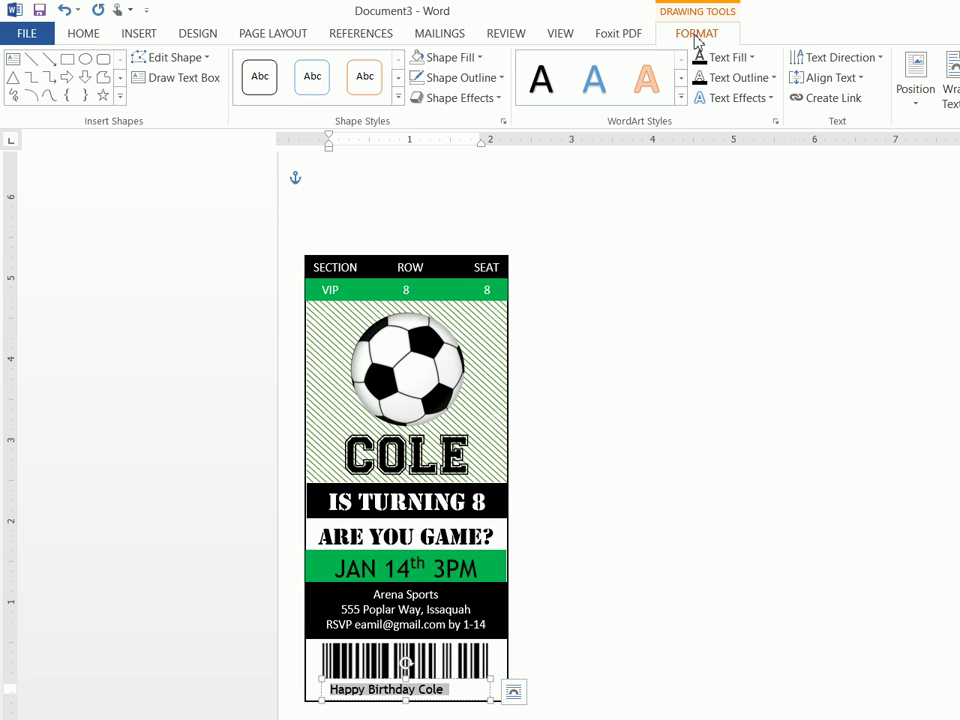
{"action": "left_click", "coordinate": [722, 99]}
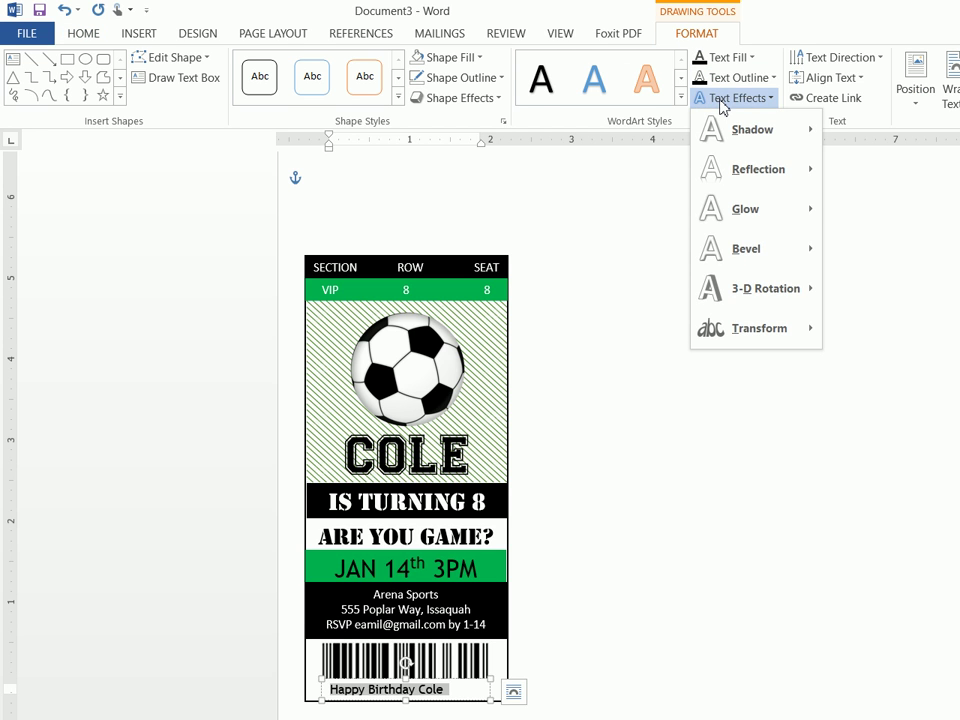
{"action": "mouse_move", "coordinate": [755, 330]}
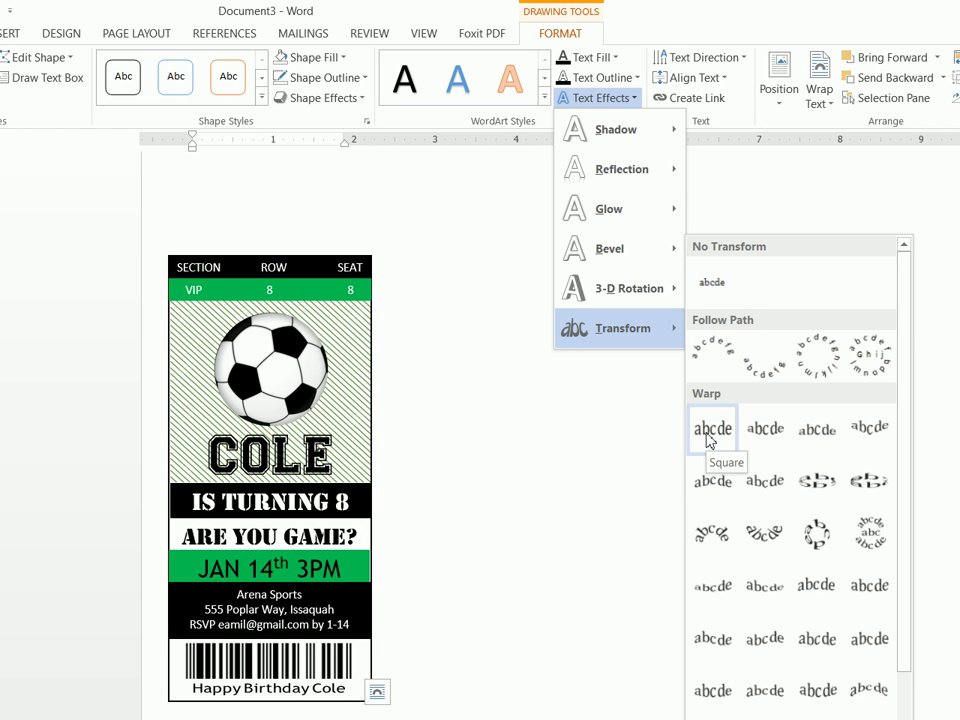
{"action": "left_click", "coordinate": [711, 430]}
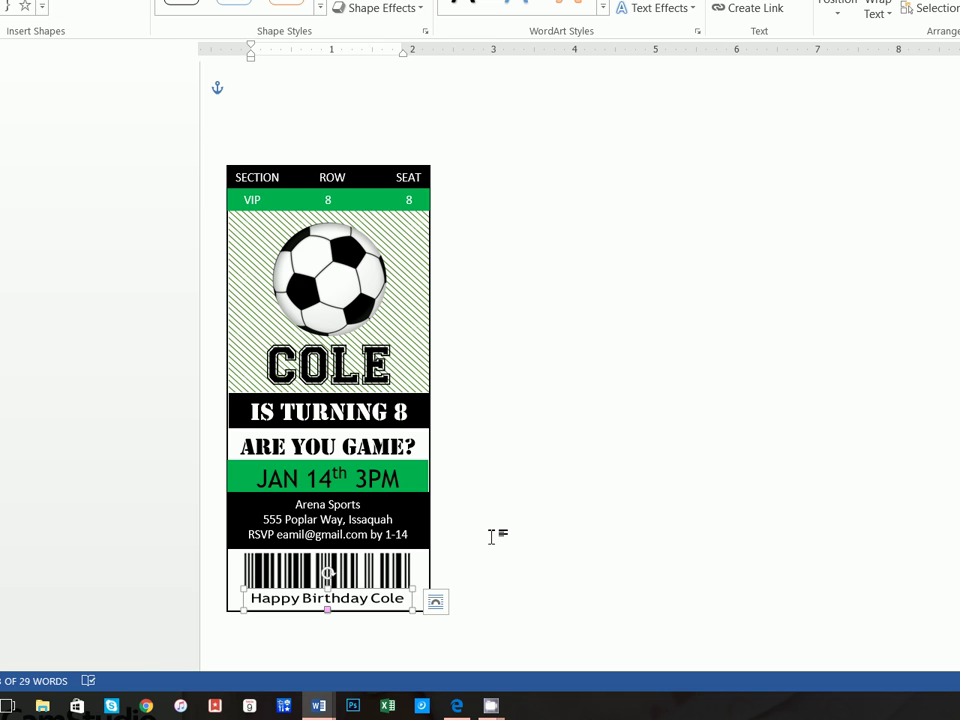
{"action": "left_click", "coordinate": [534, 479]}
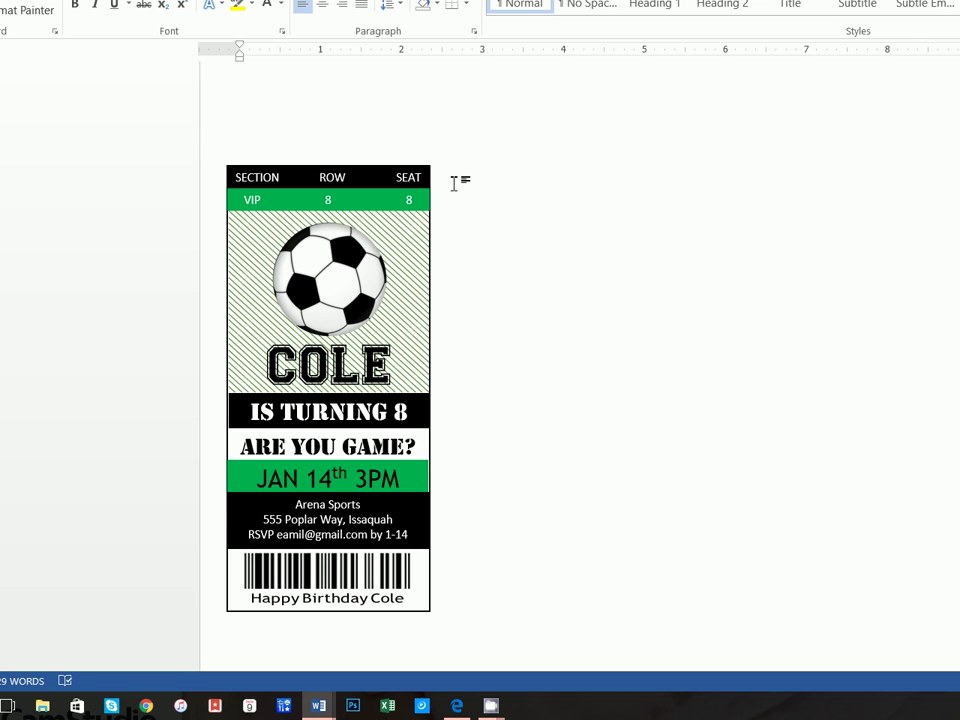
Multi-select every ticket piece, from the SECTION/ROW/SEAT header to the Happy Birthday Cole box and outer border
{"action": "left_click", "coordinate": [377, 217]}
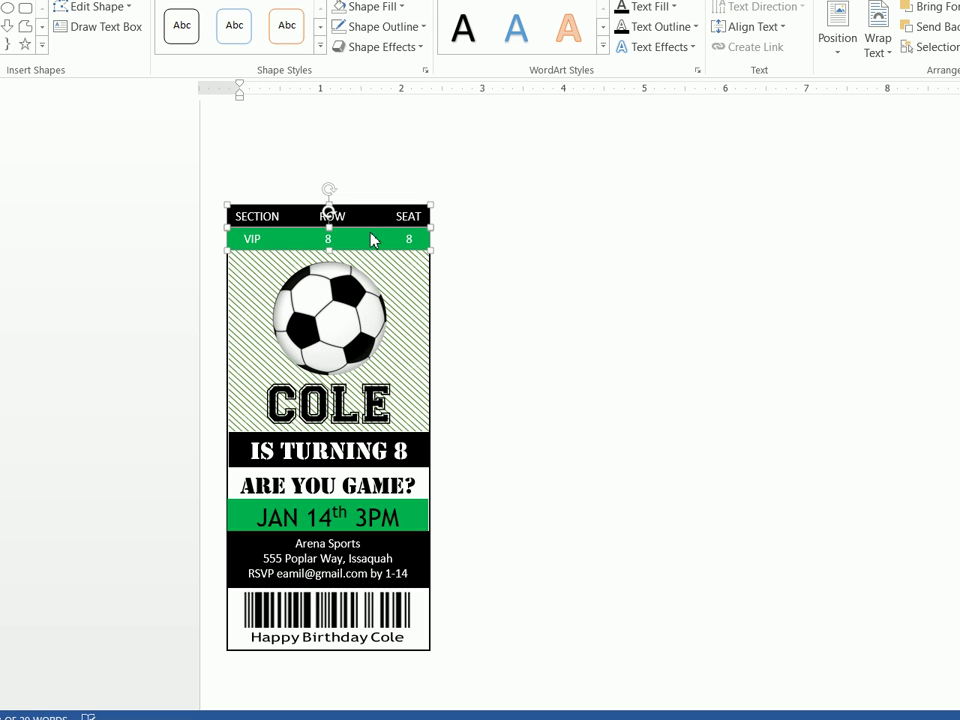
{"action": "left_click", "coordinate": [390, 268], "text": "shift"}
{"action": "left_click", "coordinate": [357, 309], "text": "shift"}
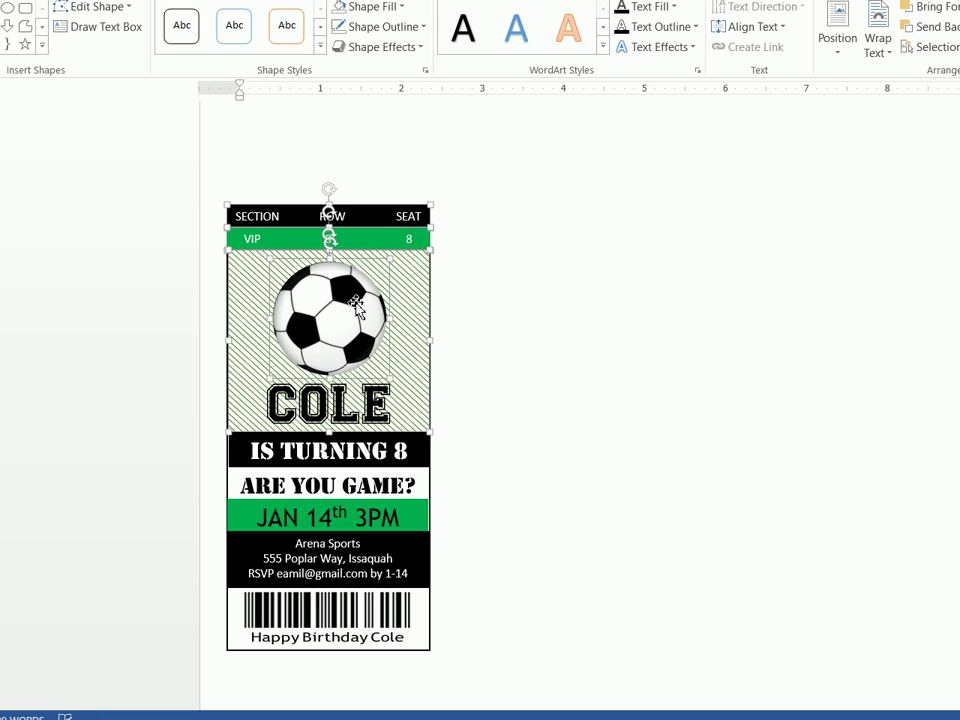
{"action": "left_click", "coordinate": [363, 400], "text": "shift"}
{"action": "left_click", "coordinate": [314, 452], "text": "shift"}
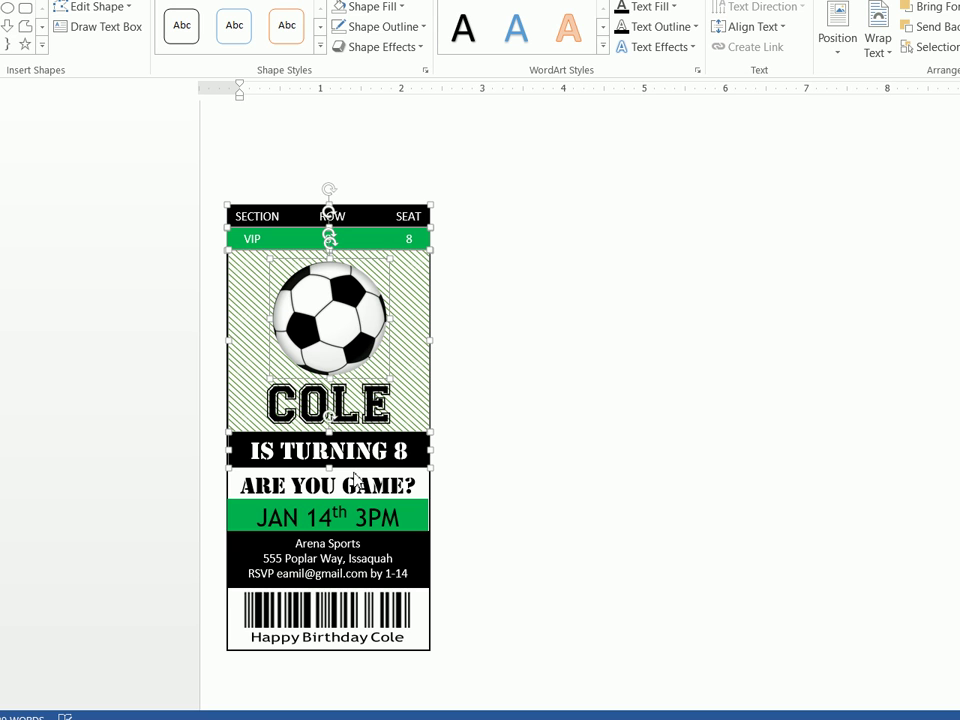
{"action": "left_click", "coordinate": [357, 487], "text": "shift"}
{"action": "left_click", "coordinate": [358, 516], "text": "shift"}
{"action": "left_click", "coordinate": [369, 551], "text": "shift"}
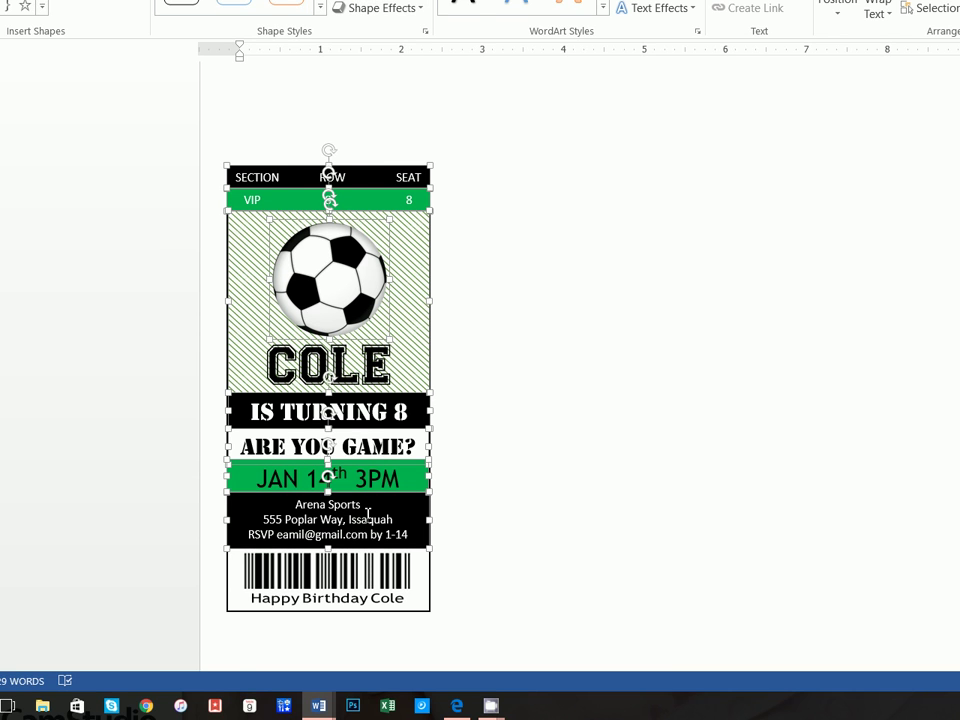
{"action": "left_click", "coordinate": [369, 613], "text": "shift"}
{"action": "left_click", "coordinate": [416, 610], "text": "shift"}
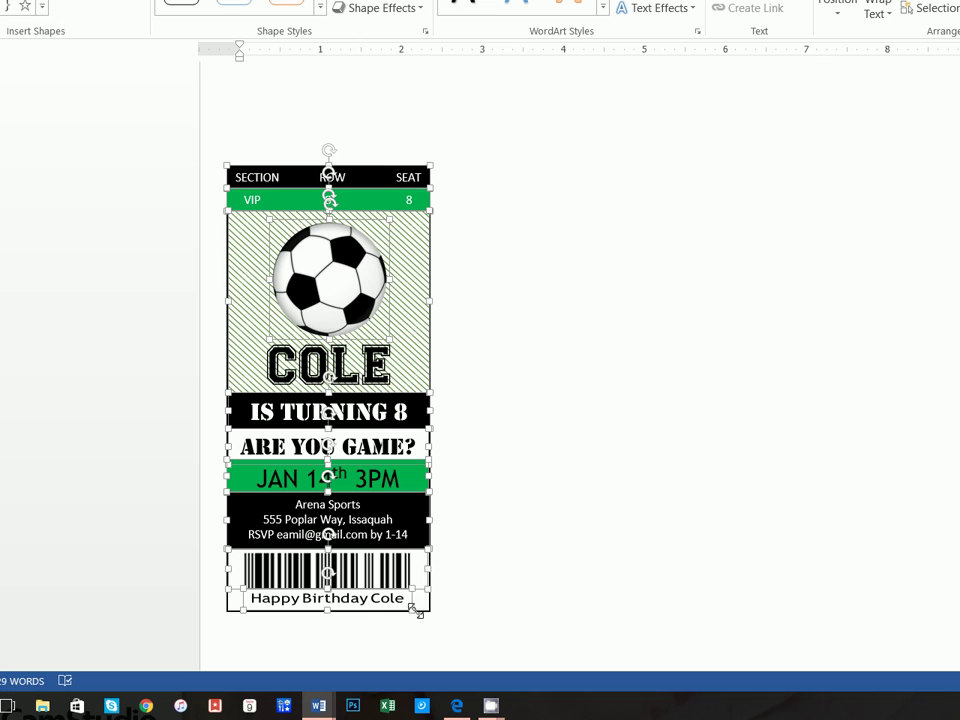
{"action": "left_click", "coordinate": [426, 614], "text": "shift"}
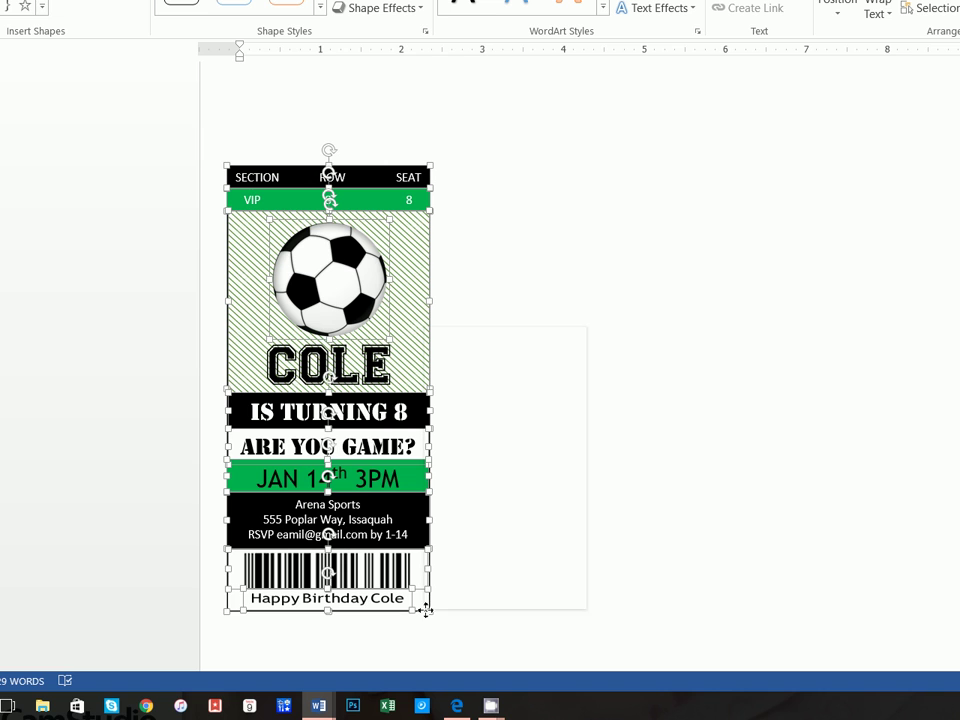
Group all the selected ticket pieces into a single object
{"action": "right_click", "coordinate": [428, 612]}
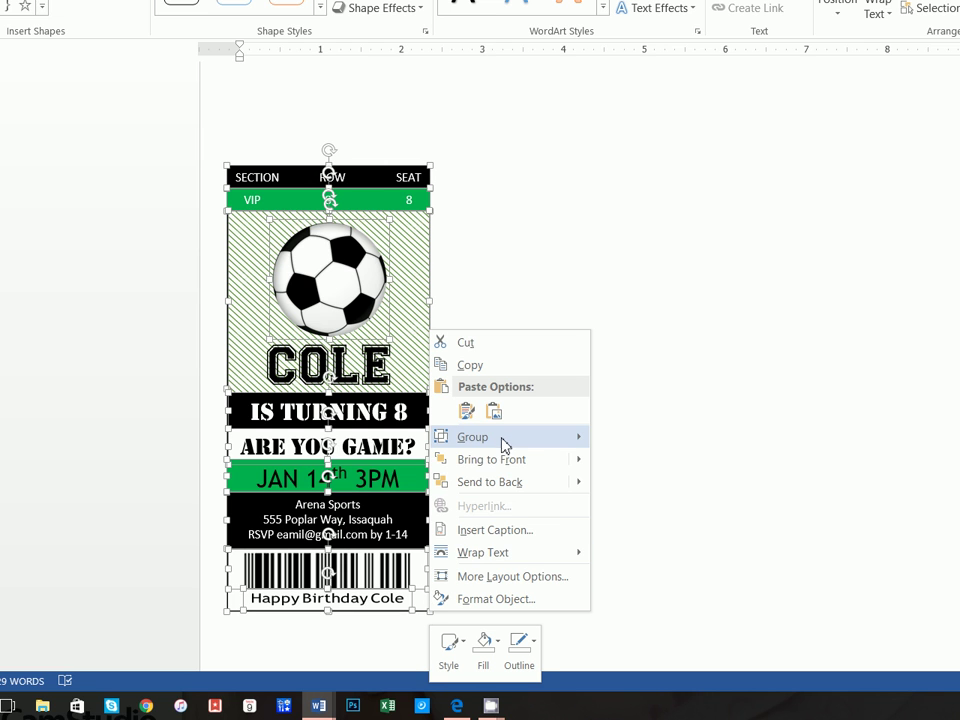
{"action": "mouse_move", "coordinate": [534, 439]}
{"action": "left_click", "coordinate": [630, 438]}
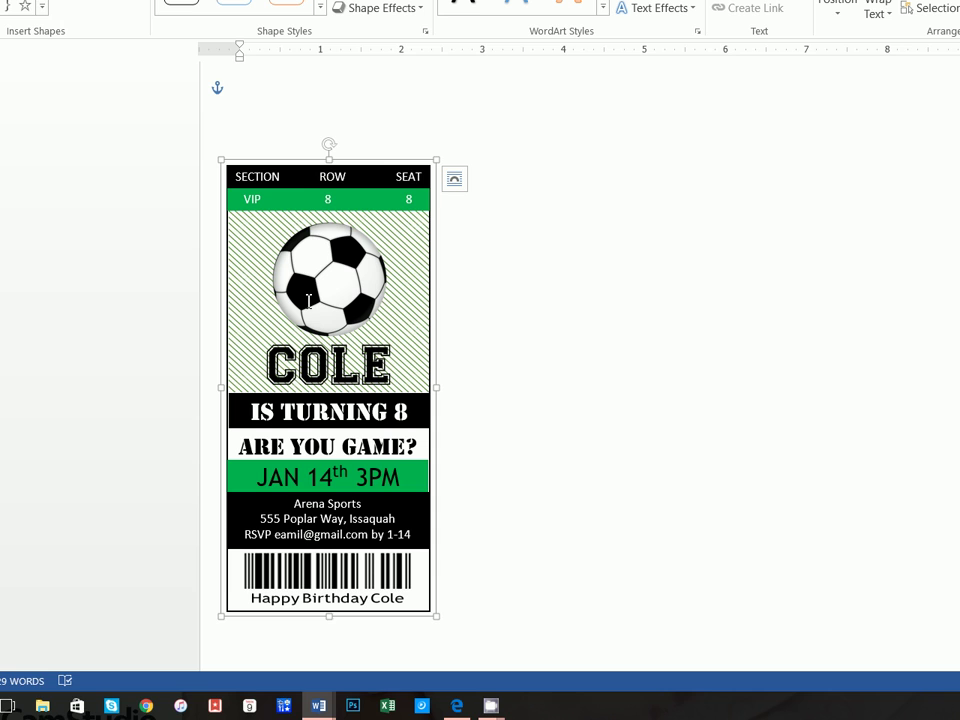
Drag the grouped ticket into position on the page and nudge it slightly left
{"action": "left_click_drag", "start_coordinate": [356, 161], "coordinate": [346, 218]}
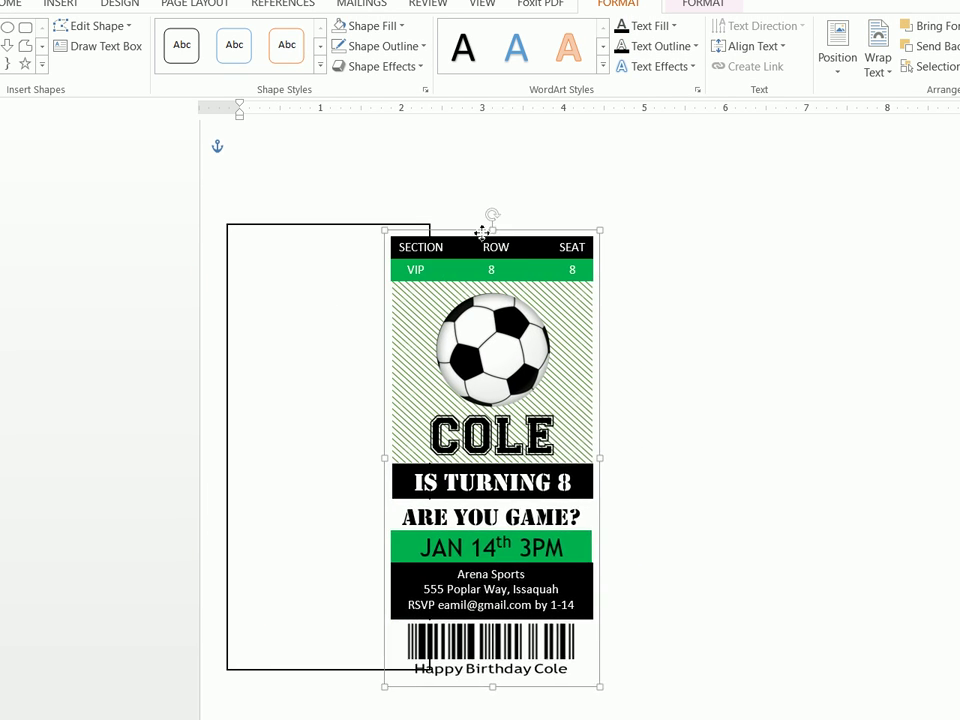
{"action": "key", "text": "ctrl+Left"}
{"action": "key", "text": "ctrl+Left"}
{"action": "key", "text": "ctrl+Left"}
{"action": "key", "text": "ctrl+Left"}
{"action": "key", "text": "ctrl+Left"}
{"action": "key", "text": "ctrl+Left"}
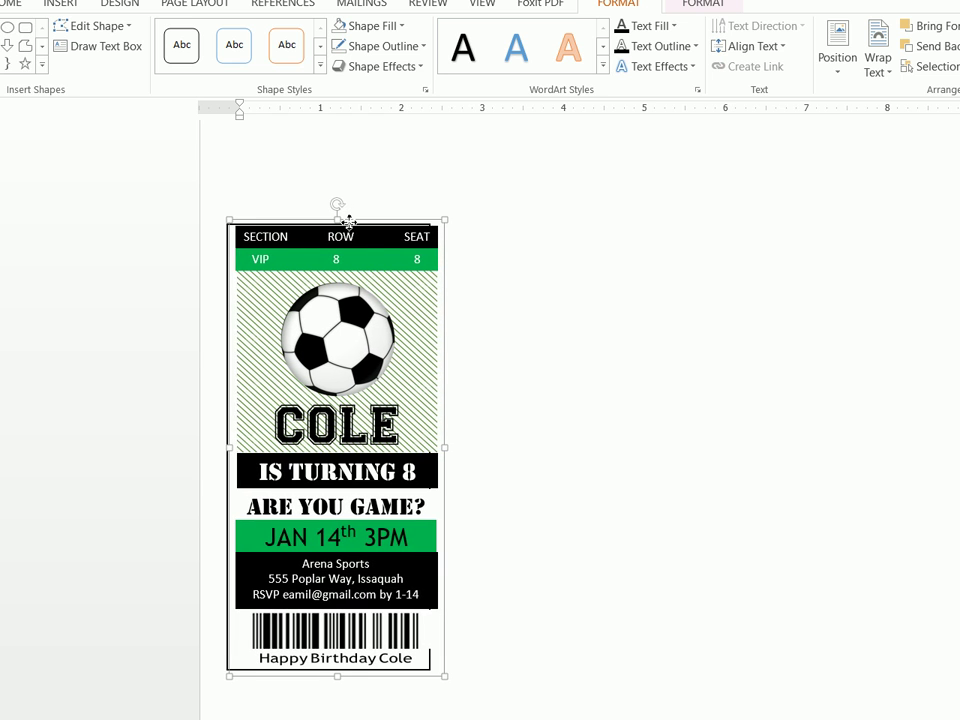
{"action": "key", "text": "ctrl+Left"}
{"action": "key", "text": "ctrl+Left"}
{"action": "key", "text": "ctrl+Left"}
{"action": "key", "text": "ctrl+Left"}
{"action": "key", "text": "ctrl+Left"}
{"action": "key", "text": "ctrl+Left"}
{"action": "key", "text": "ctrl+Left"}
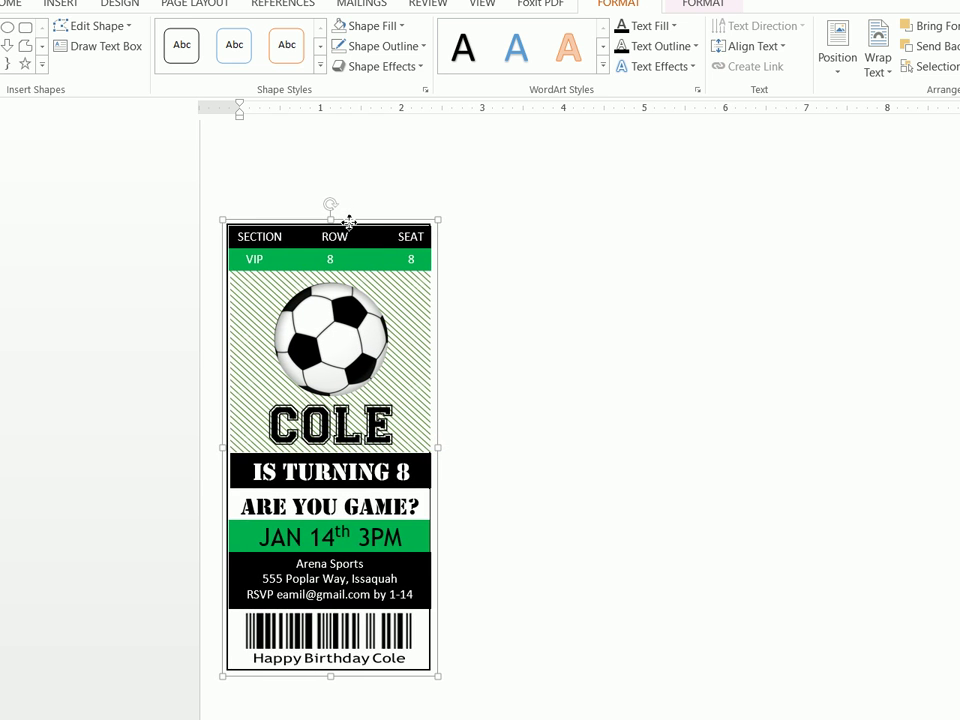
{"action": "key", "text": "ctrl+Right"}
{"action": "key", "text": "ctrl+Right"}
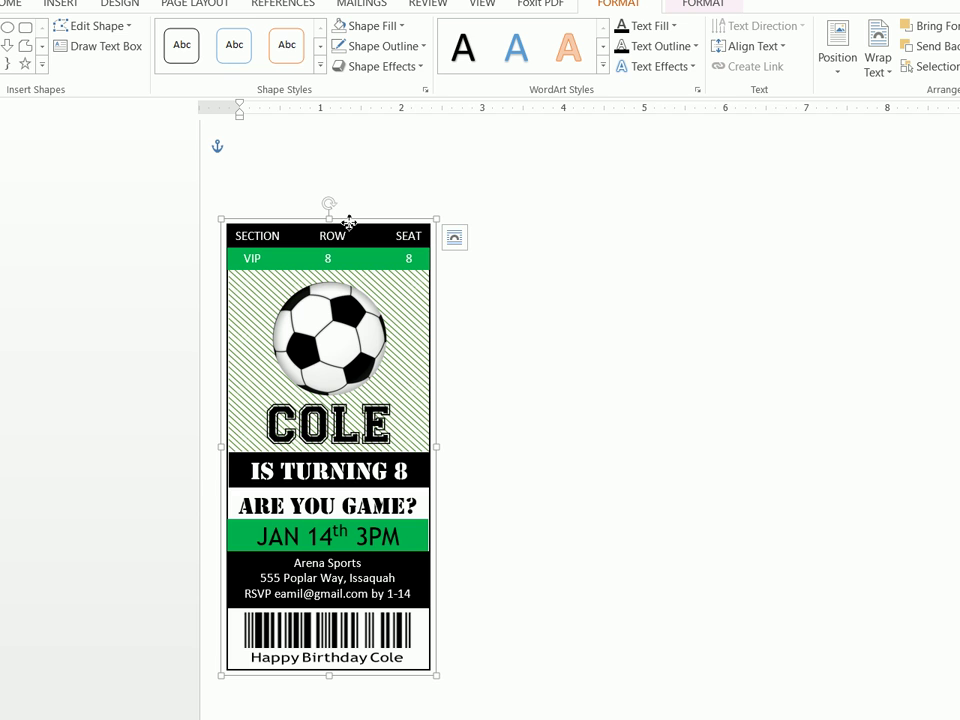
Copy the ticket group and paste a second ticket to the right of the original
{"action": "right_click", "coordinate": [349, 222]}
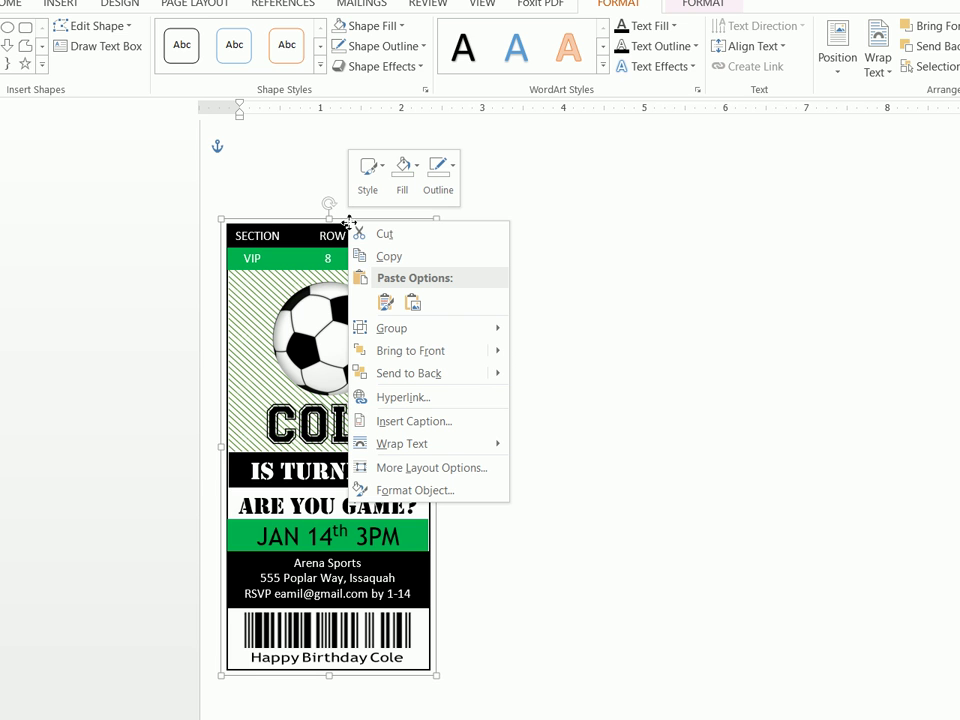
{"action": "left_click", "coordinate": [373, 257]}
{"action": "left_click", "coordinate": [466, 257]}
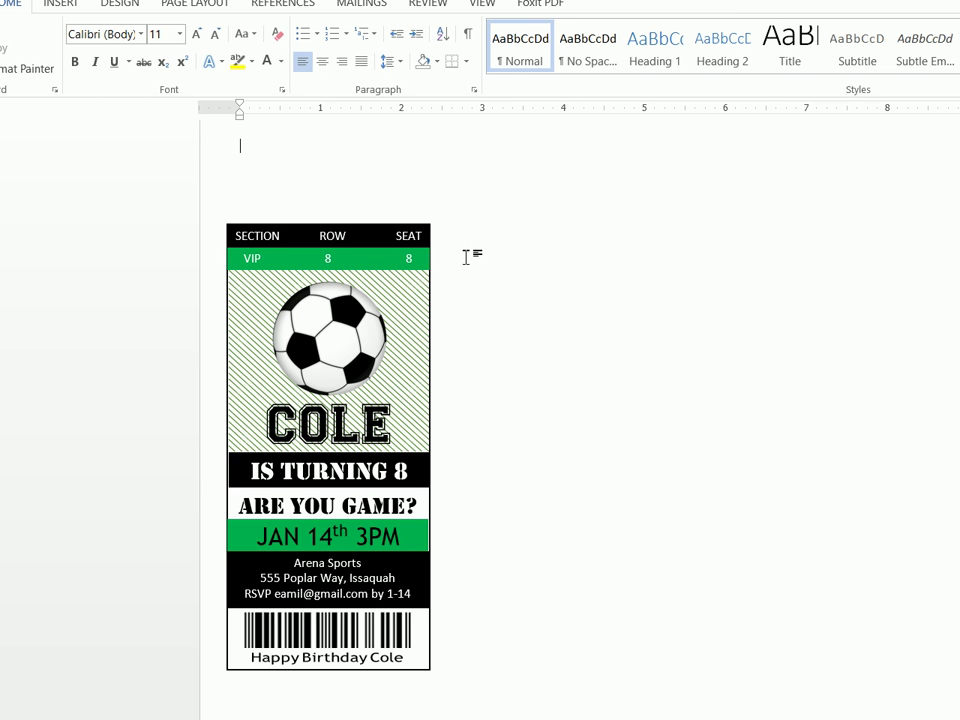
{"action": "right_click", "coordinate": [360, 150]}
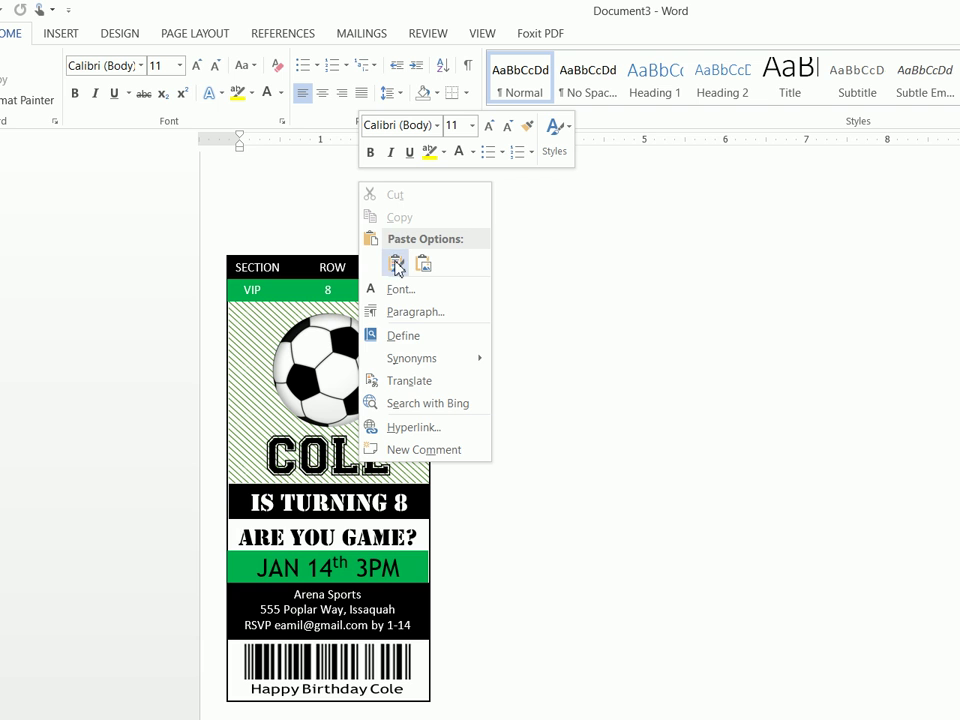
{"action": "left_click", "coordinate": [397, 266]}
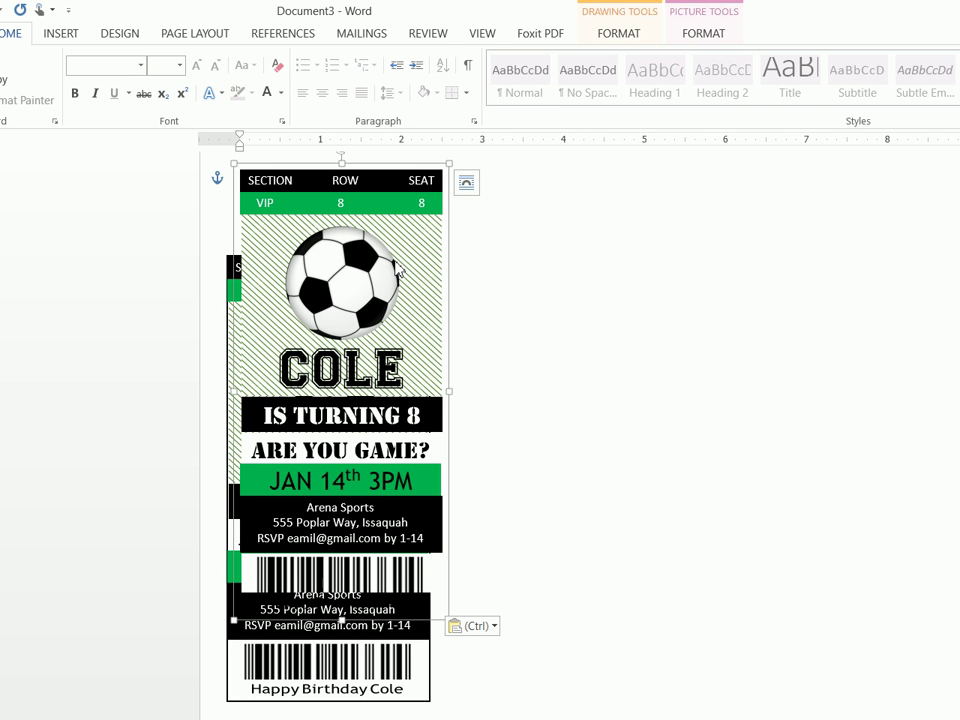
{"action": "left_click_drag", "start_coordinate": [387, 166], "coordinate": [583, 279]}
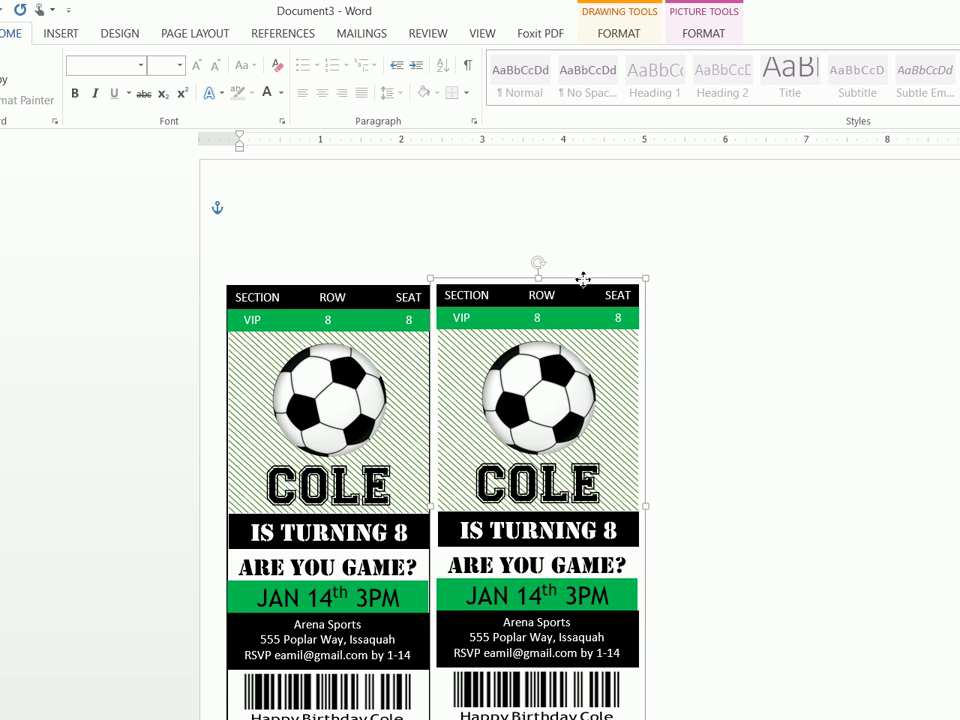
Paste a third ticket and place it to the right of the second
{"action": "left_click", "coordinate": [358, 193]}
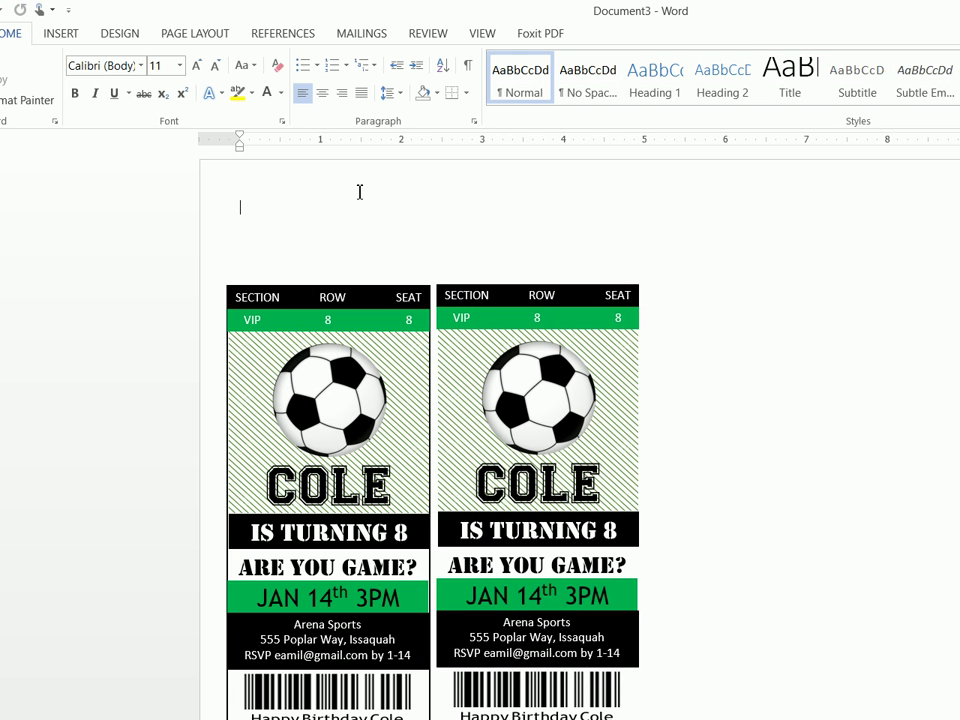
{"action": "right_click", "coordinate": [259, 224]}
{"action": "left_click", "coordinate": [298, 310]}
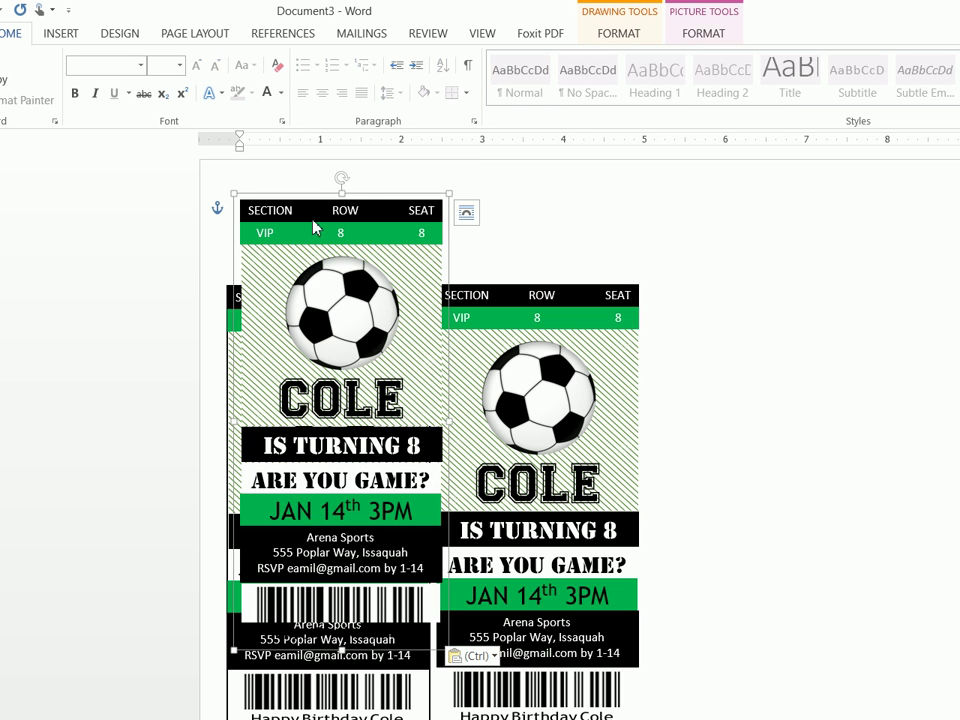
{"action": "left_click_drag", "start_coordinate": [366, 194], "coordinate": [711, 287]}
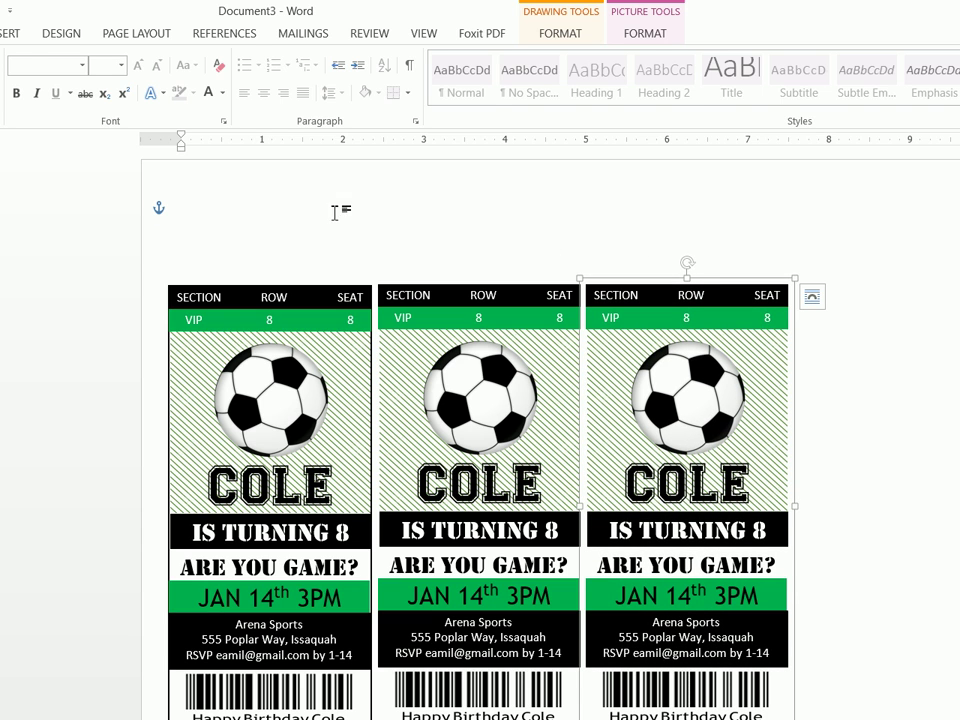
Paste a fourth ticket and align it at the end of the row against the third
{"action": "left_click", "coordinate": [274, 204]}
{"action": "right_click", "coordinate": [275, 204]}
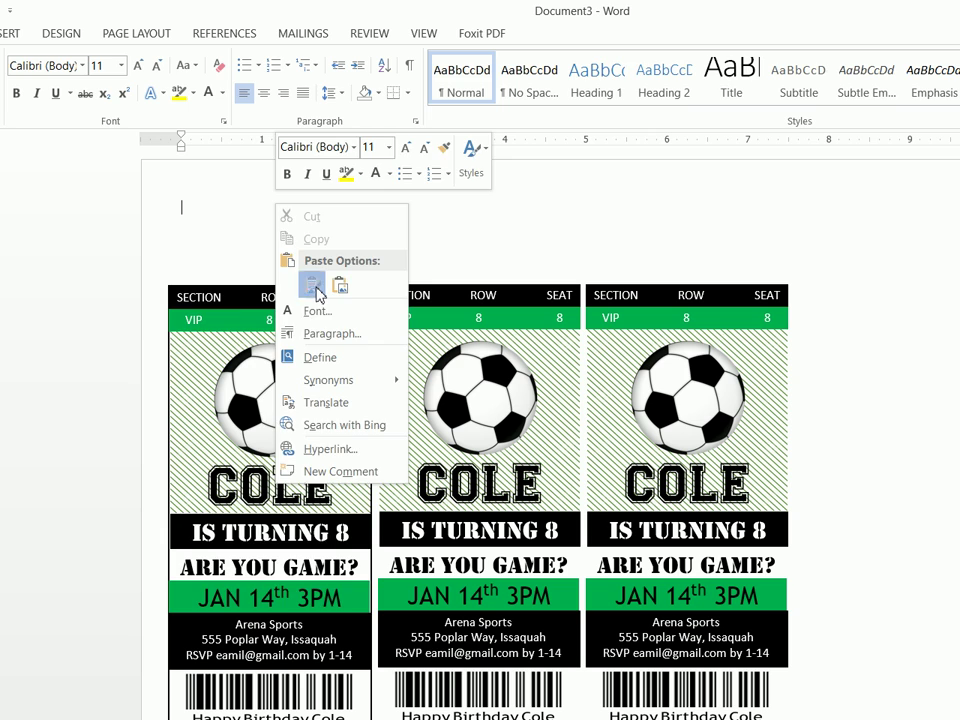
{"action": "left_click", "coordinate": [312, 286]}
{"action": "left_click", "coordinate": [296, 193]}
{"action": "left_click_drag", "start_coordinate": [296, 193], "coordinate": [934, 280]}
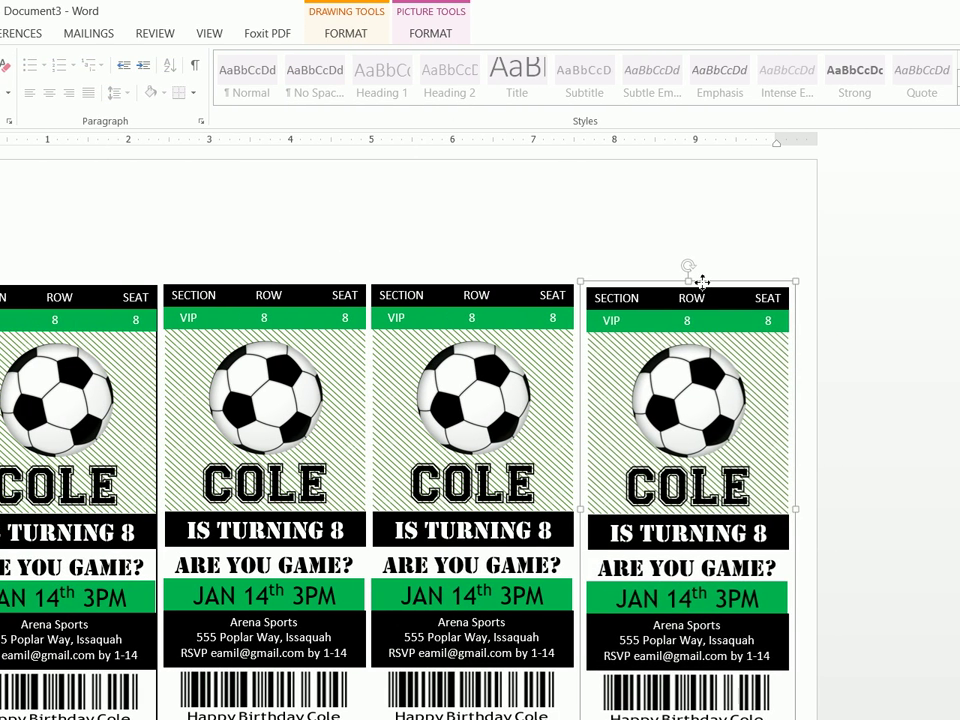
{"action": "left_click_drag", "start_coordinate": [703, 283], "coordinate": [692, 279]}
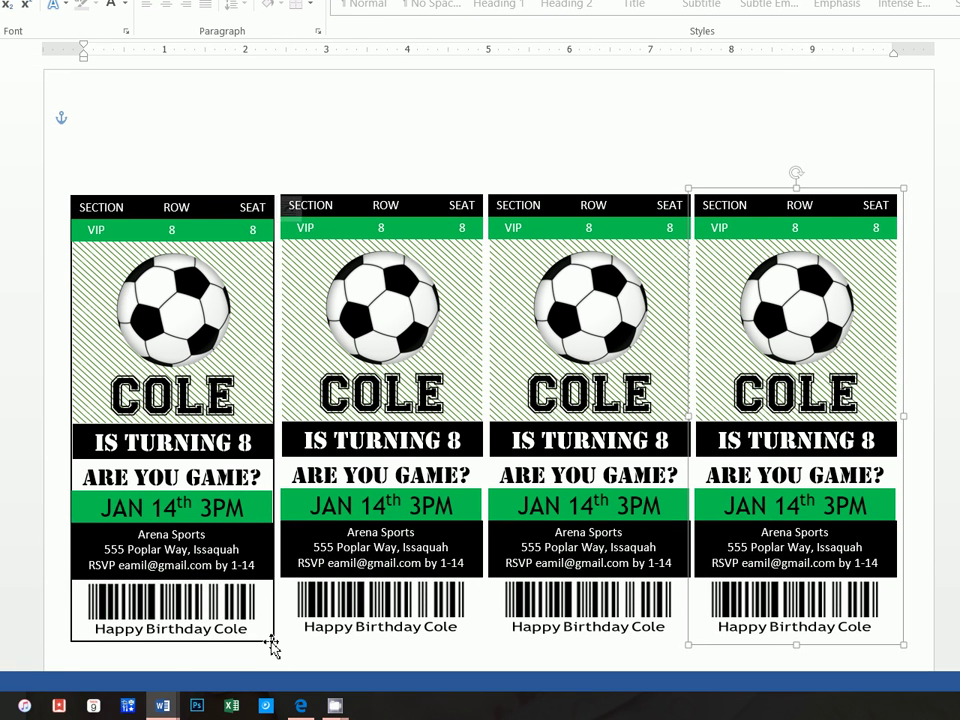
Copy the first ticket's border rectangle and fit a pasted copy around the second ticket
{"action": "left_click_drag", "start_coordinate": [272, 645], "coordinate": [272, 541]}
{"action": "scroll", "coordinate": [279, 647], "scroll_direction": "down", "scroll_amount": 3}
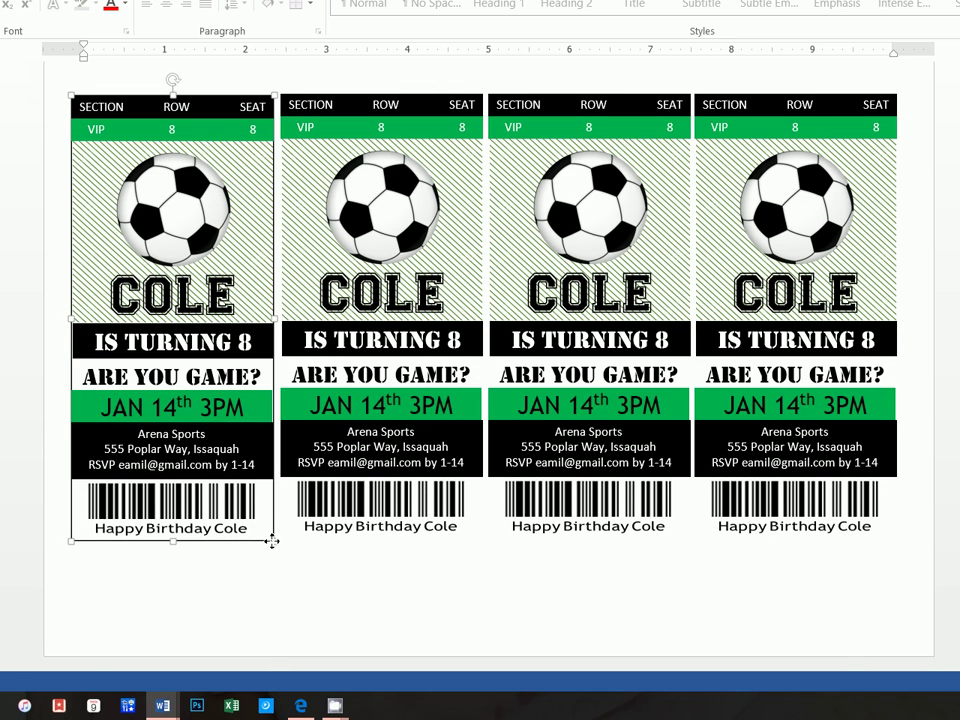
{"action": "right_click", "coordinate": [272, 541]}
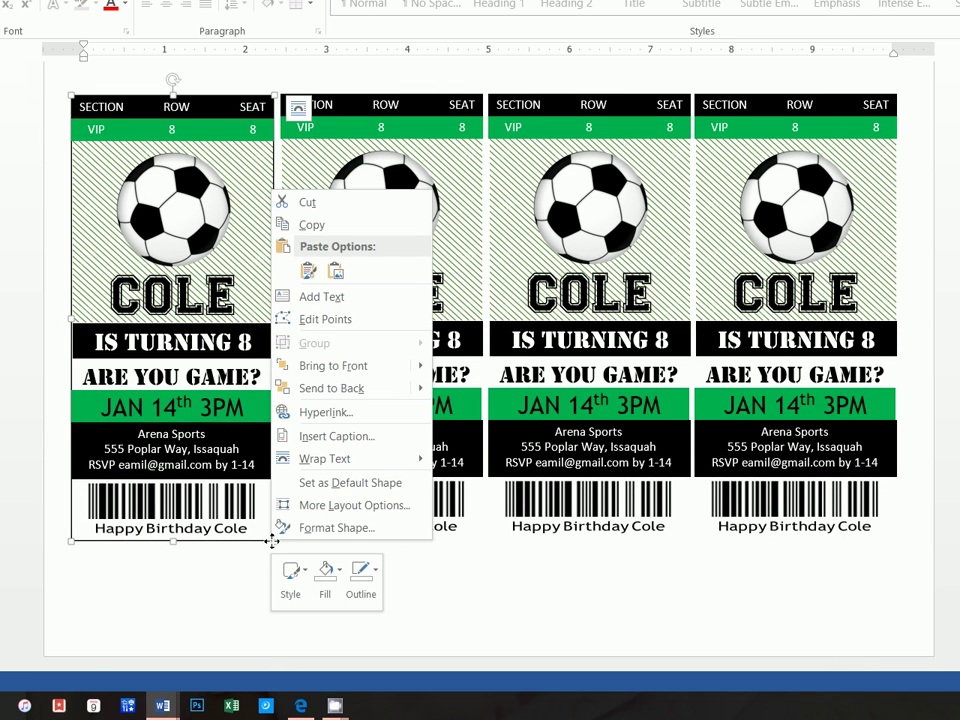
{"action": "left_click", "coordinate": [311, 229]}
{"action": "scroll", "coordinate": [255, 277], "scroll_direction": "up", "scroll_amount": 3}
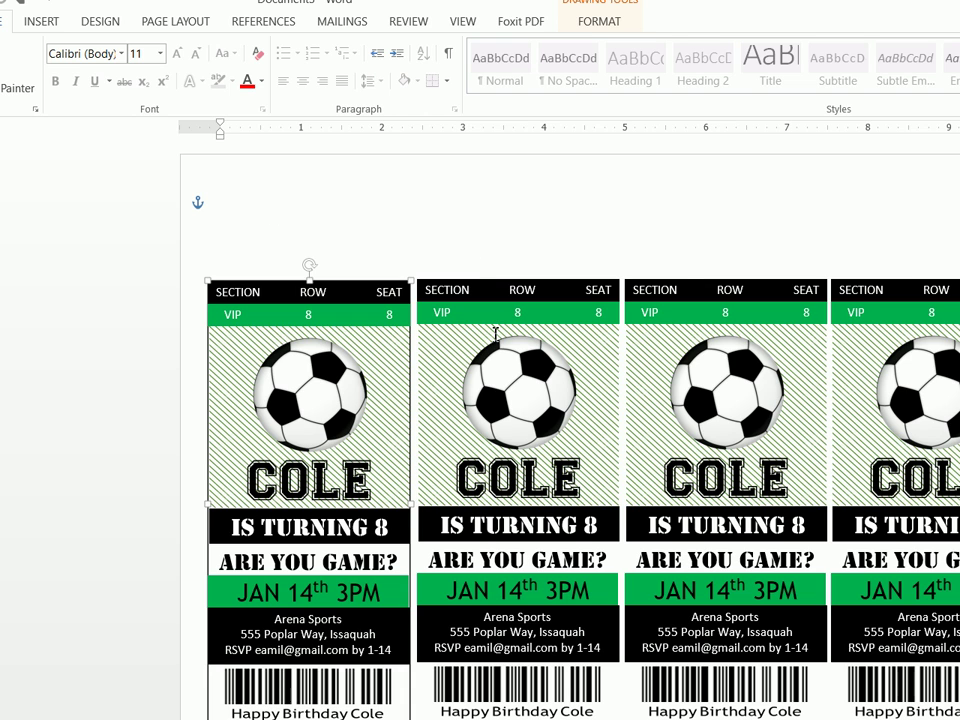
{"action": "left_click", "coordinate": [536, 246]}
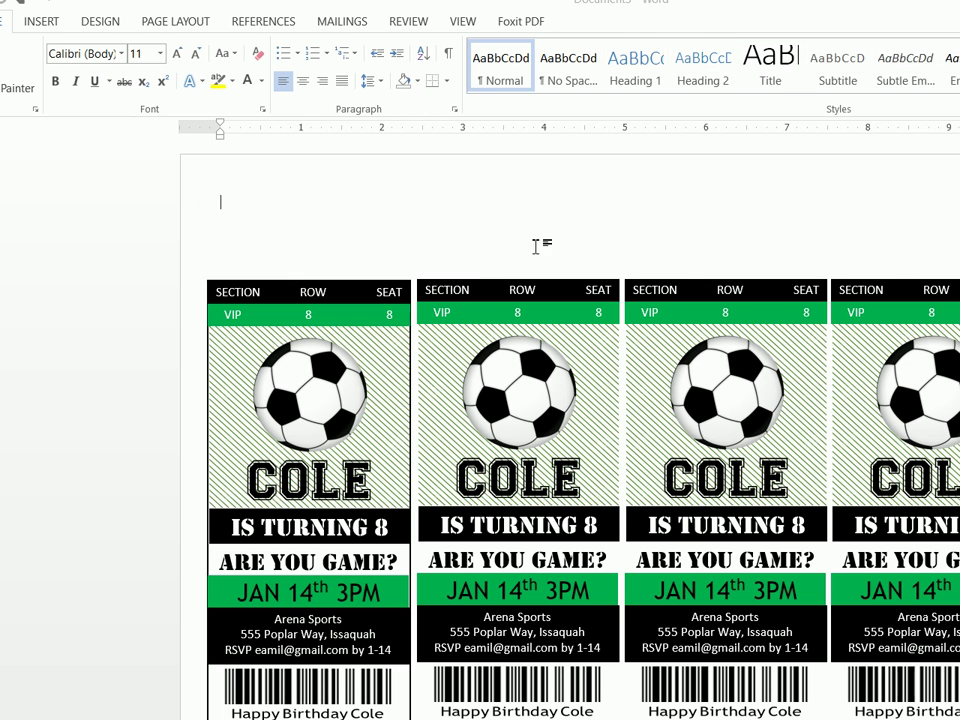
{"action": "right_click", "coordinate": [250, 214]}
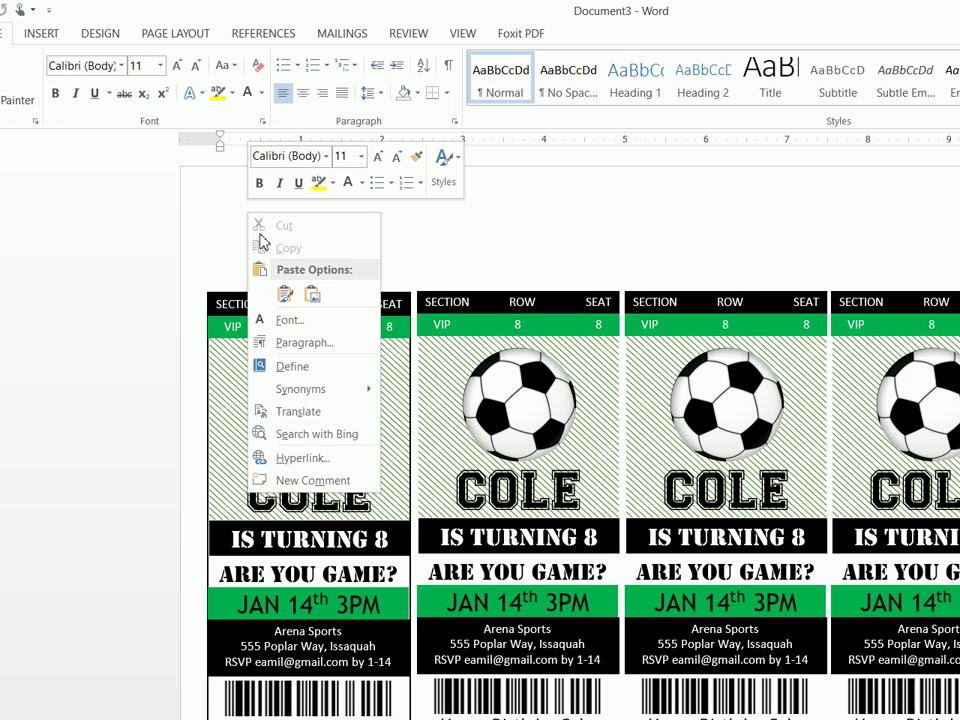
{"action": "left_click", "coordinate": [285, 294]}
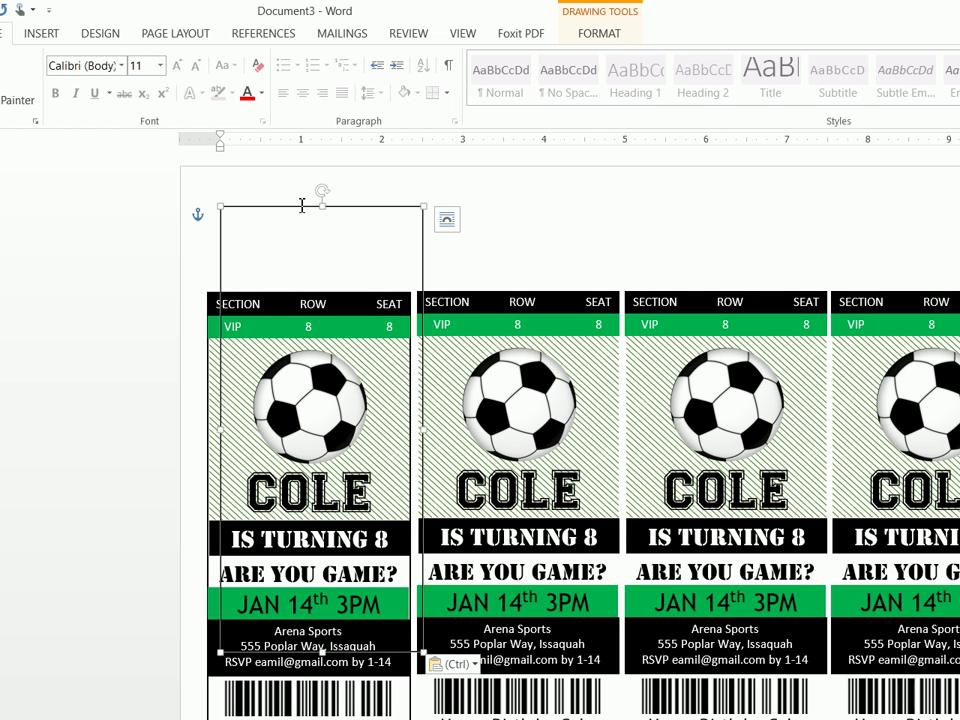
{"action": "left_click_drag", "start_coordinate": [299, 208], "coordinate": [496, 296]}
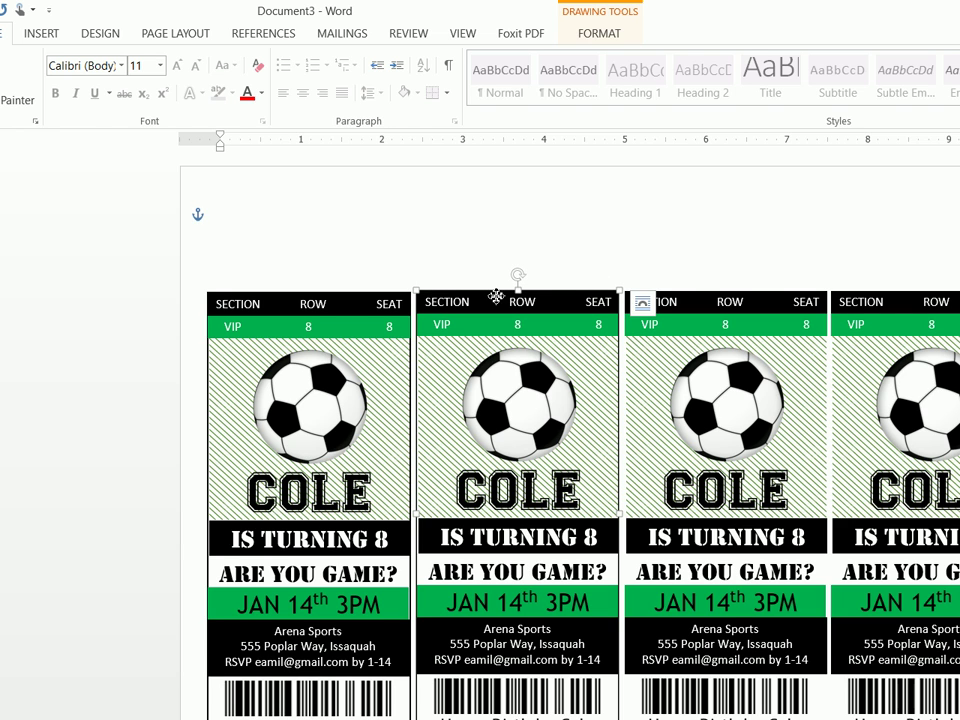
Paste another border copy with Ctrl+V and place it around the third ticket
{"action": "left_click", "coordinate": [344, 239]}
{"action": "right_click", "coordinate": [344, 239]}
{"action": "left_click", "coordinate": [315, 207]}
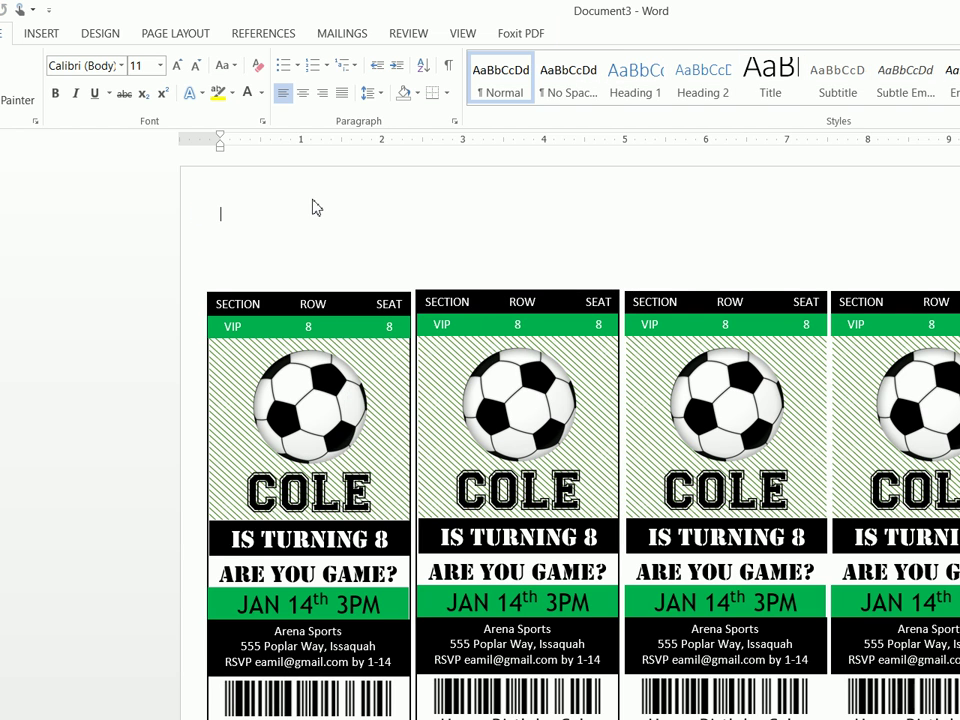
{"action": "key", "text": "ctrl+v"}
{"action": "left_click_drag", "start_coordinate": [314, 210], "coordinate": [698, 304]}
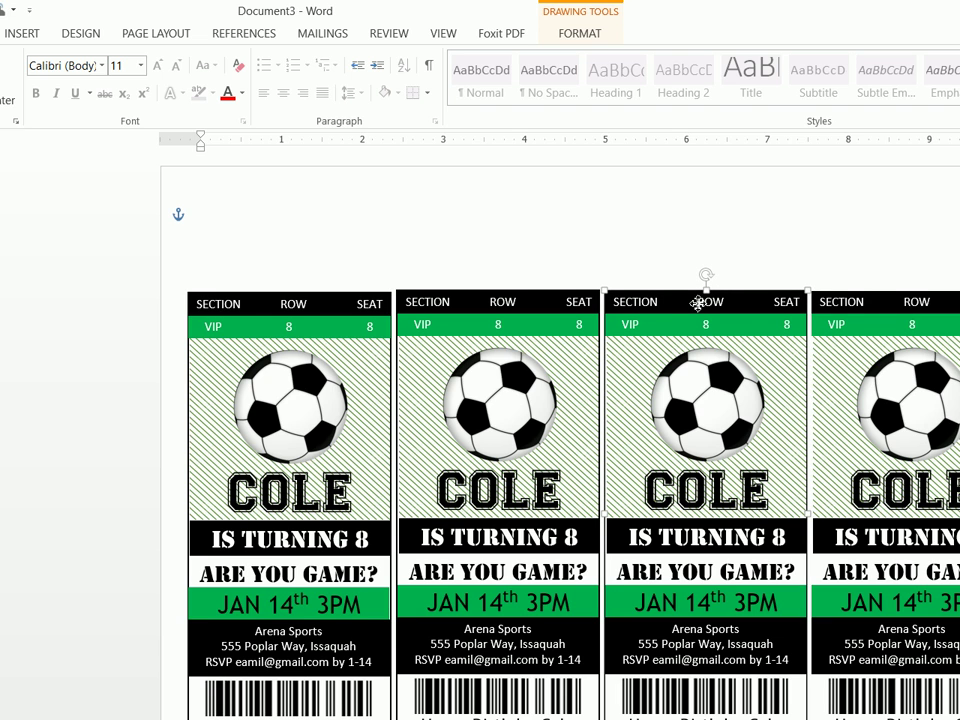
Paste the last border copy and line it up around the fourth ticket
{"action": "left_click", "coordinate": [326, 206]}
{"action": "right_click", "coordinate": [349, 263]}
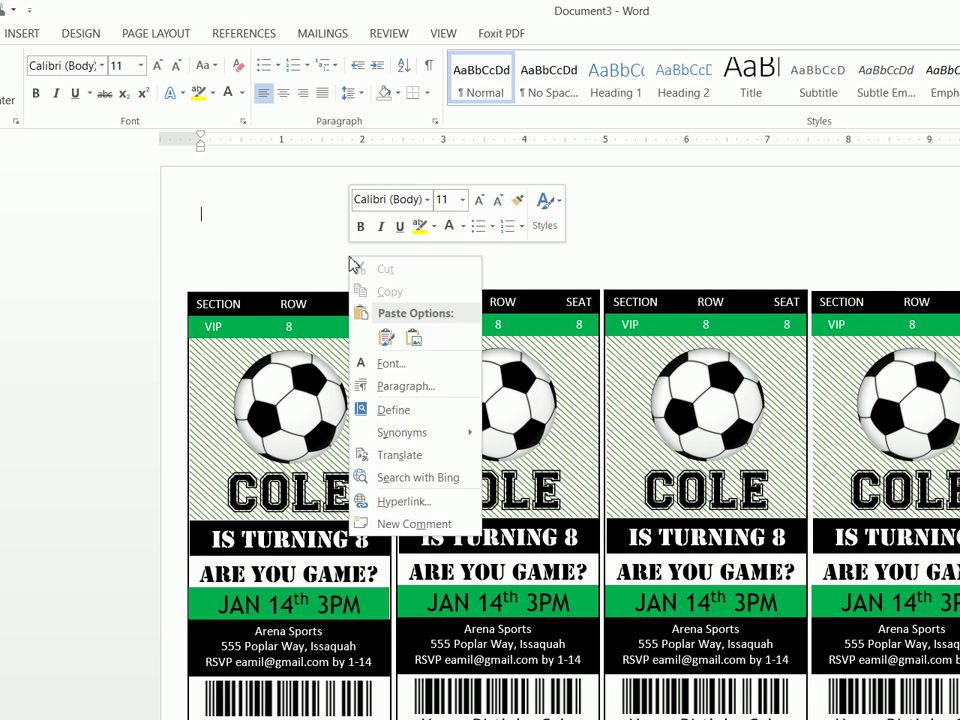
{"action": "left_click", "coordinate": [386, 338]}
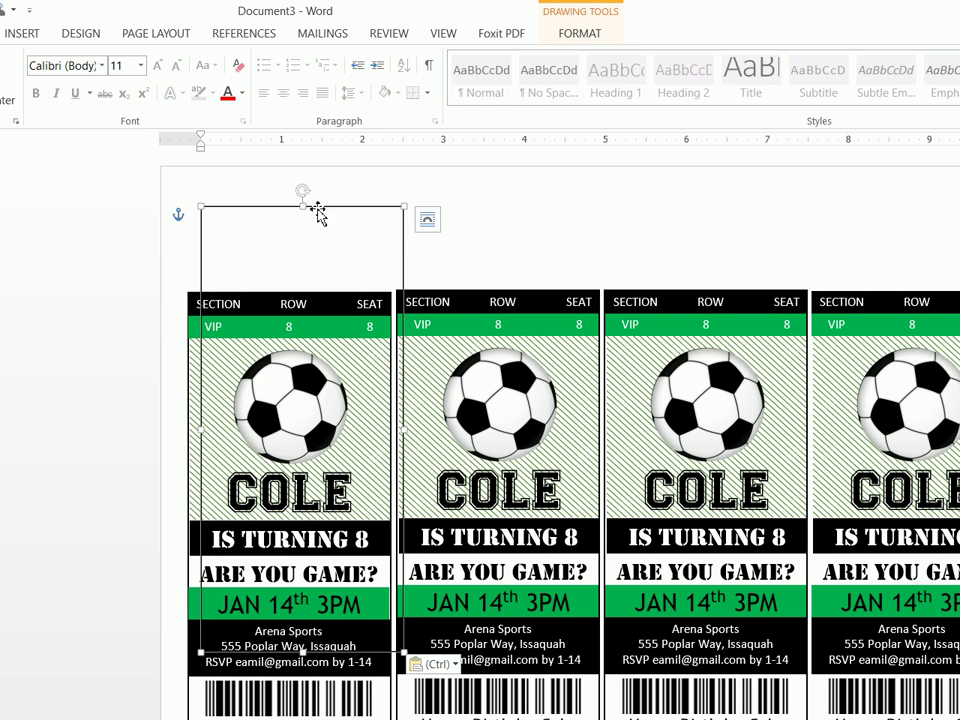
{"action": "left_click_drag", "start_coordinate": [318, 213], "coordinate": [923, 290]}
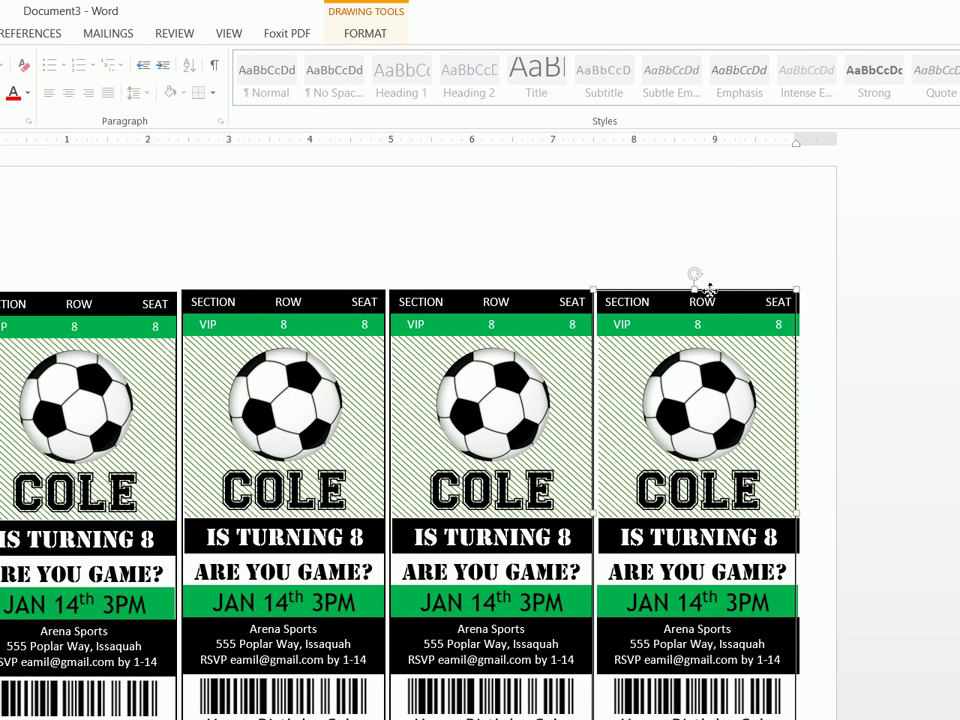
{"action": "left_click_drag", "start_coordinate": [708, 290], "coordinate": [713, 290]}
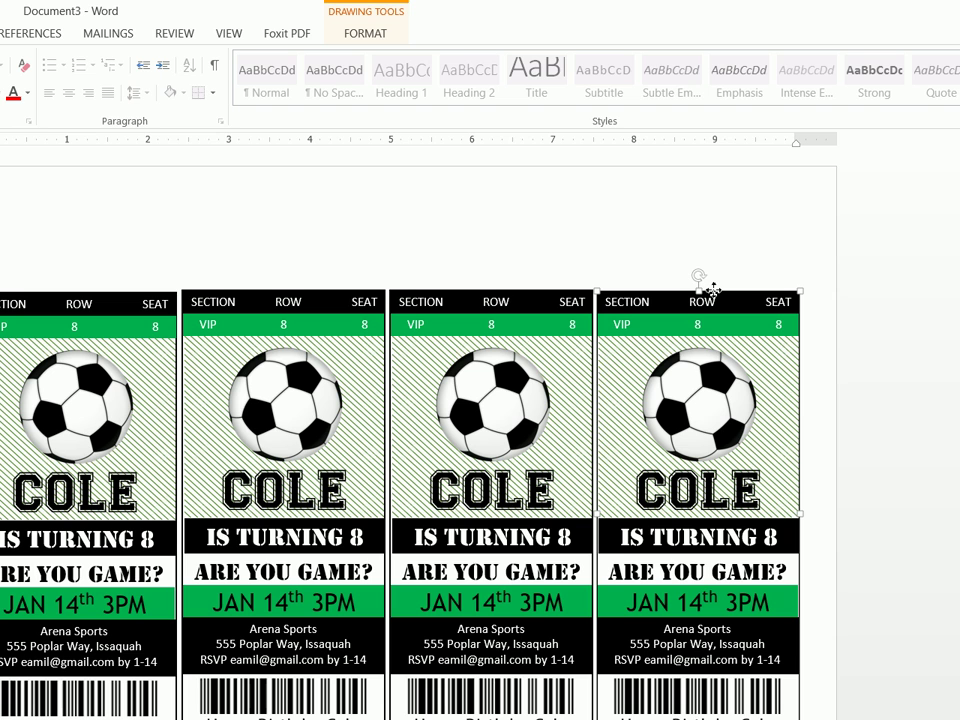
Inspect the border around the second ticket to confirm its fit
{"action": "left_click", "coordinate": [632, 223]}
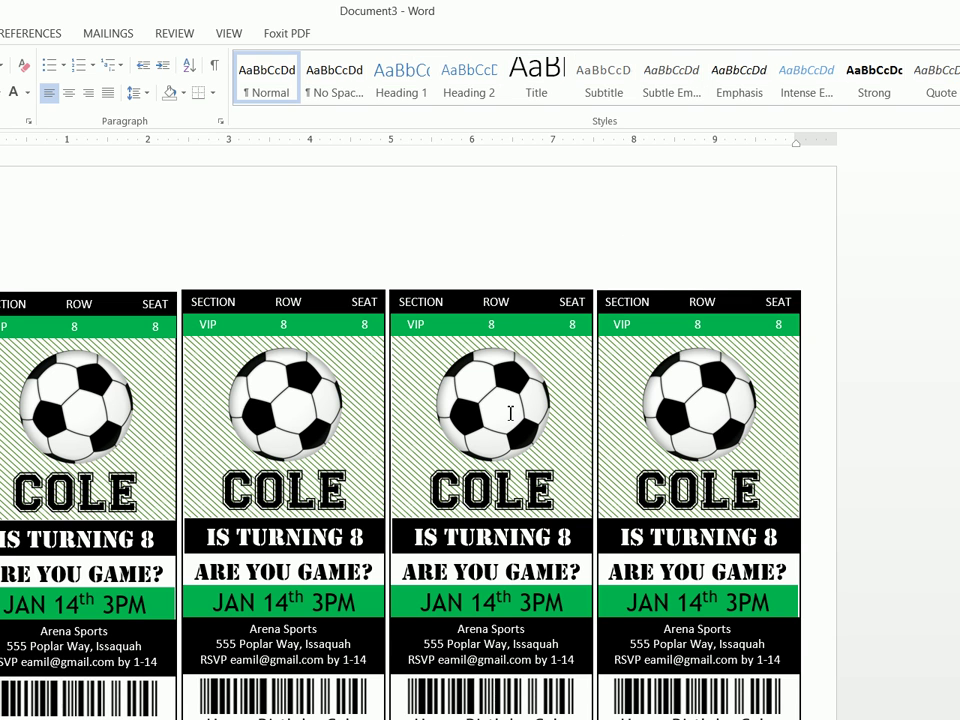
{"action": "scroll", "coordinate": [343, 488], "scroll_direction": "down", "scroll_amount": 2}
{"action": "scroll", "coordinate": [343, 488], "scroll_direction": "up", "scroll_amount": 2}
{"action": "left_click", "coordinate": [209, 300]}
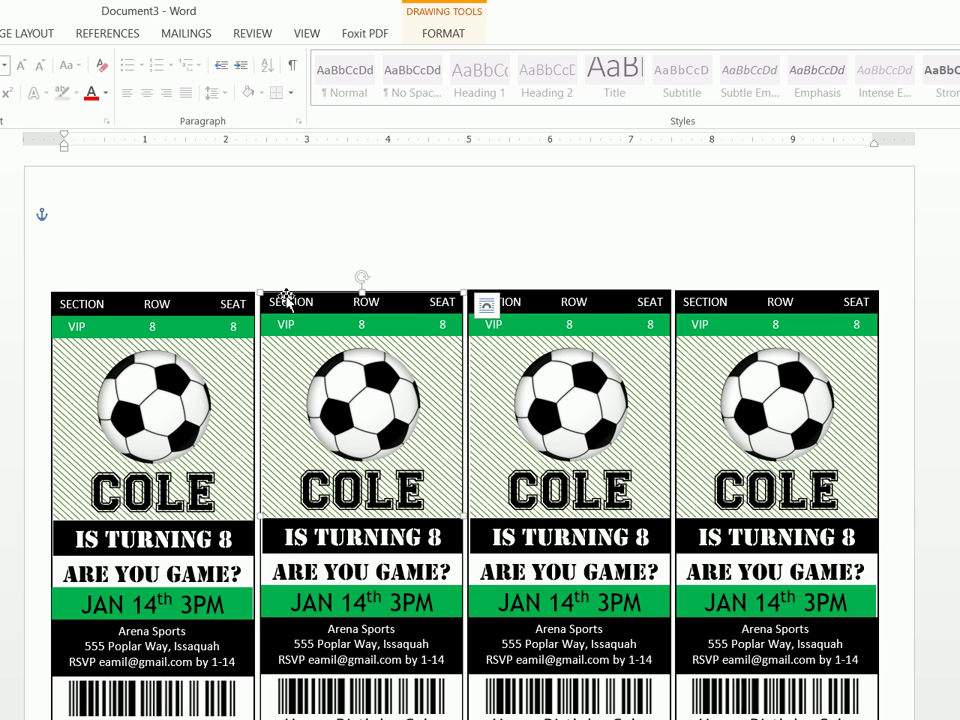
{"action": "left_click", "coordinate": [289, 304]}
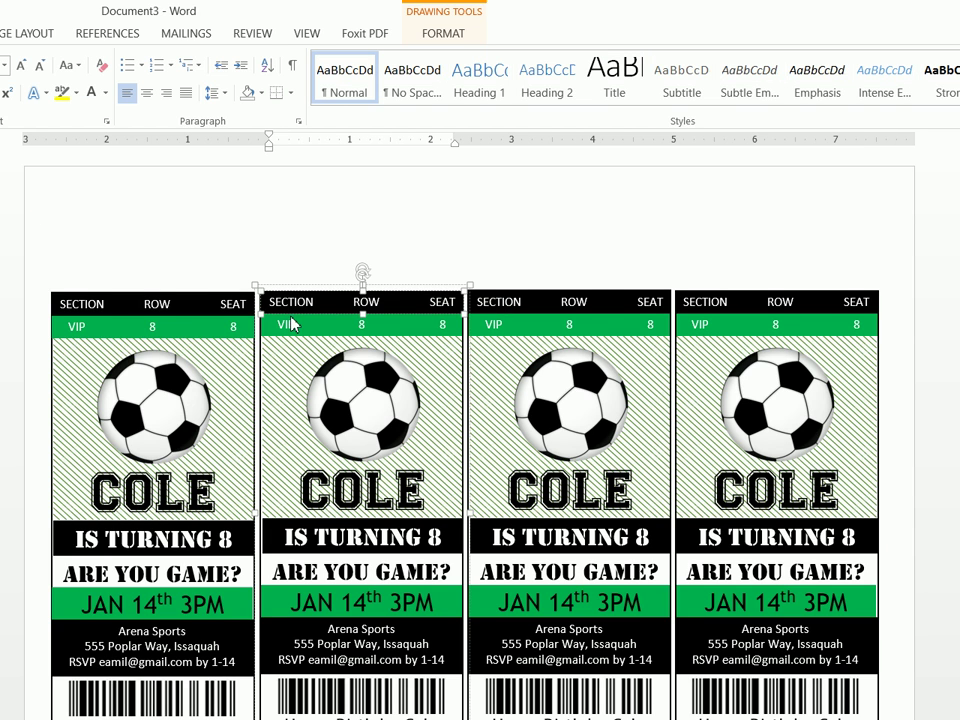
{"action": "left_click", "coordinate": [290, 259]}
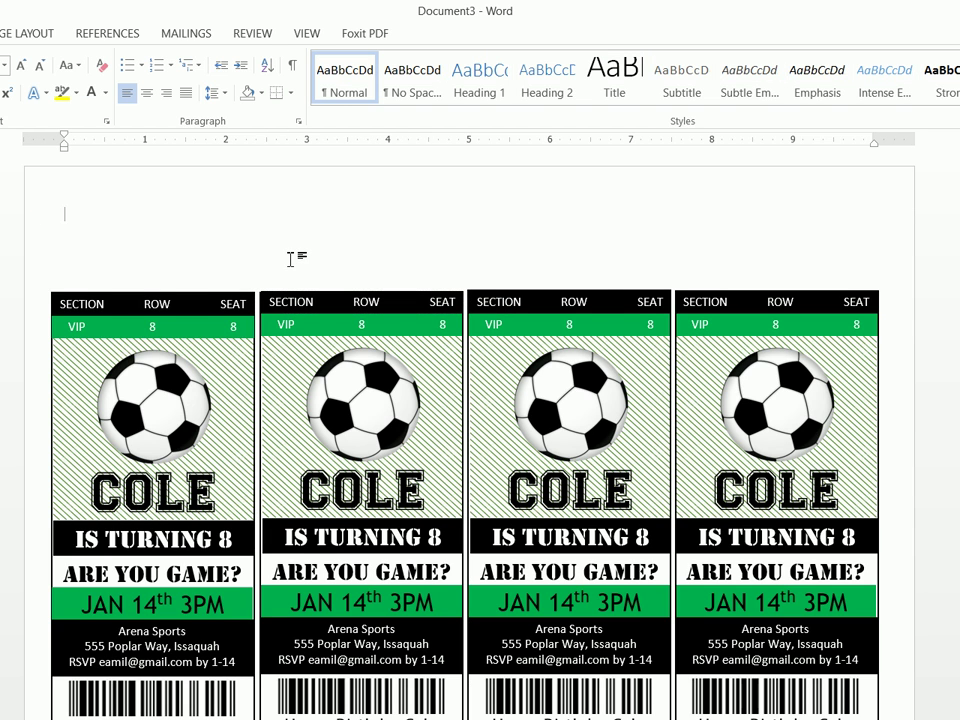
{"action": "scroll", "coordinate": [375, 349], "scroll_direction": "down", "scroll_amount": 2}
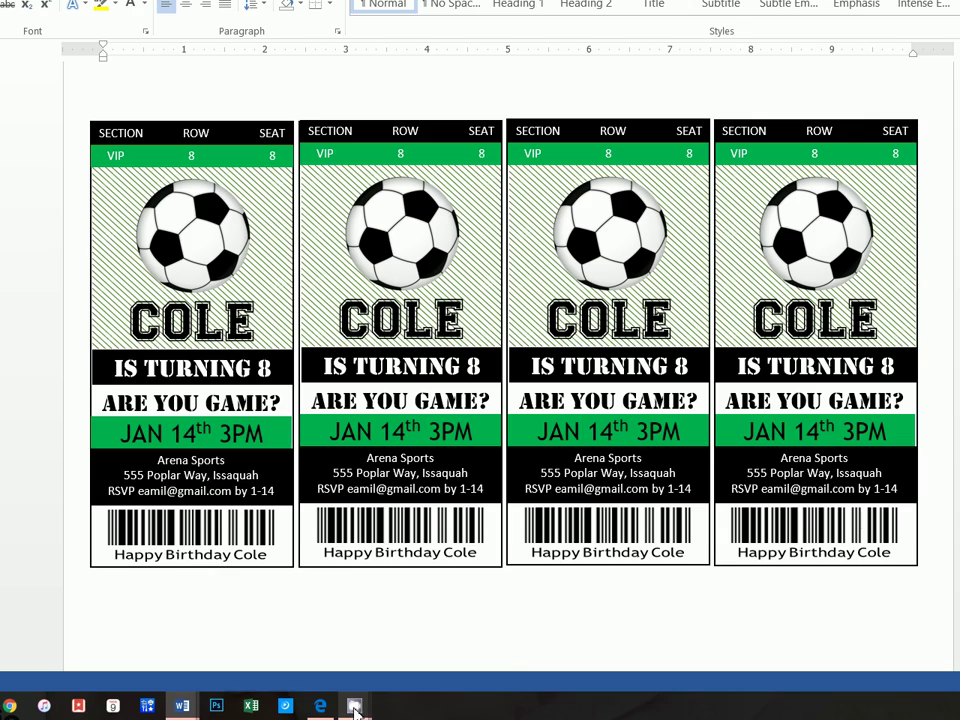
{"action": "mouse_move", "coordinate": [355, 706]}
{"action": "left_click", "coordinate": [220, 664]}
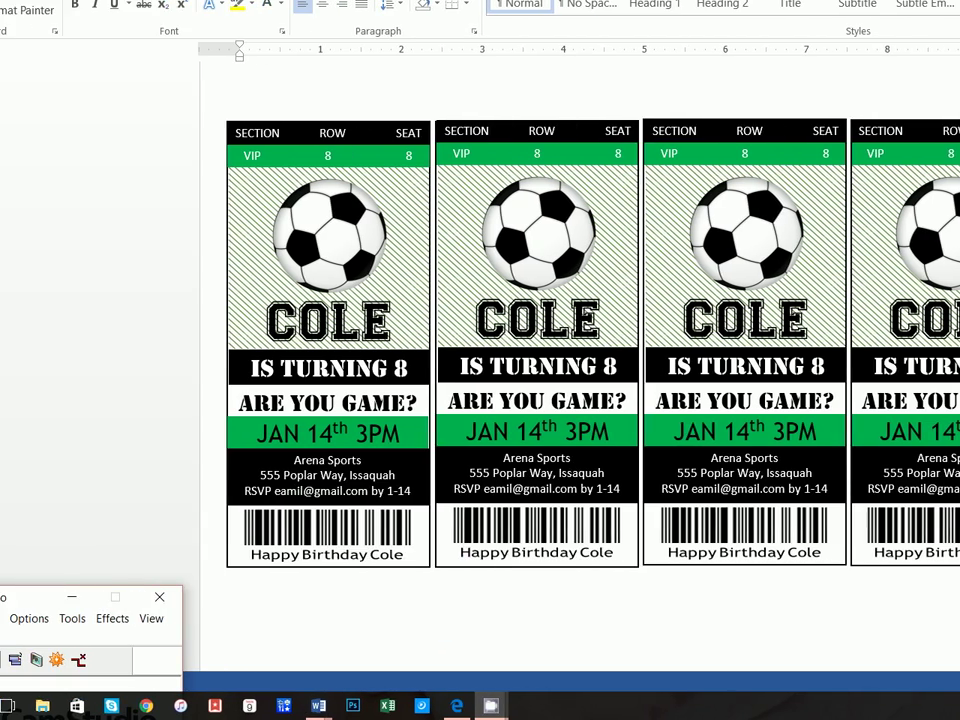